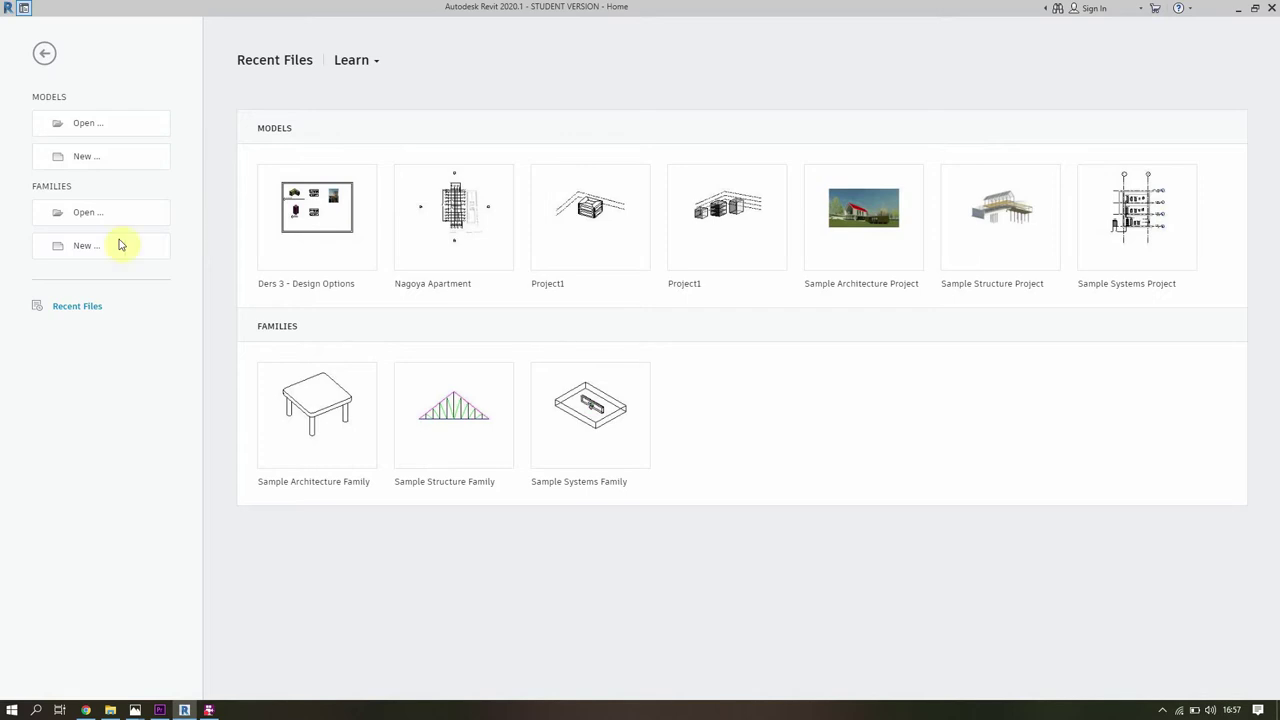
# Create a new project from the Architectural Template.
pyautogui.click(100, 160)
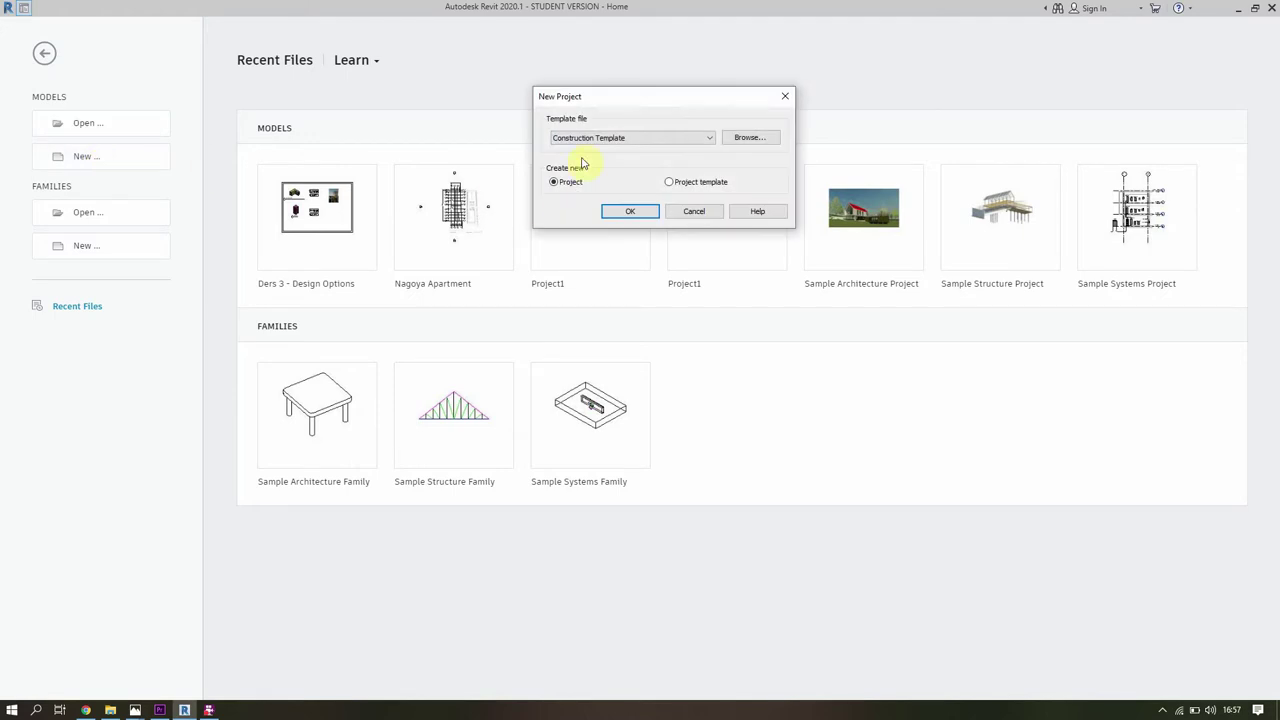
pyautogui.click(607, 138)
pyautogui.click(600, 161)
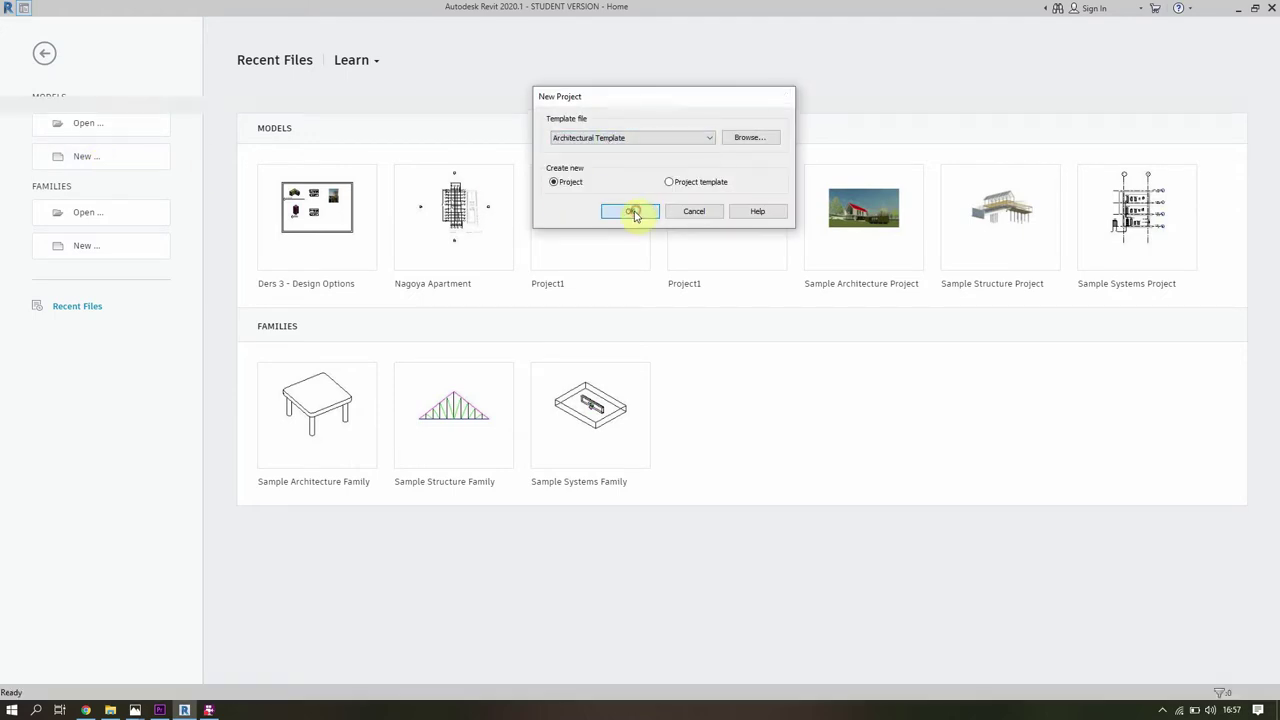
pyautogui.click(630, 211)
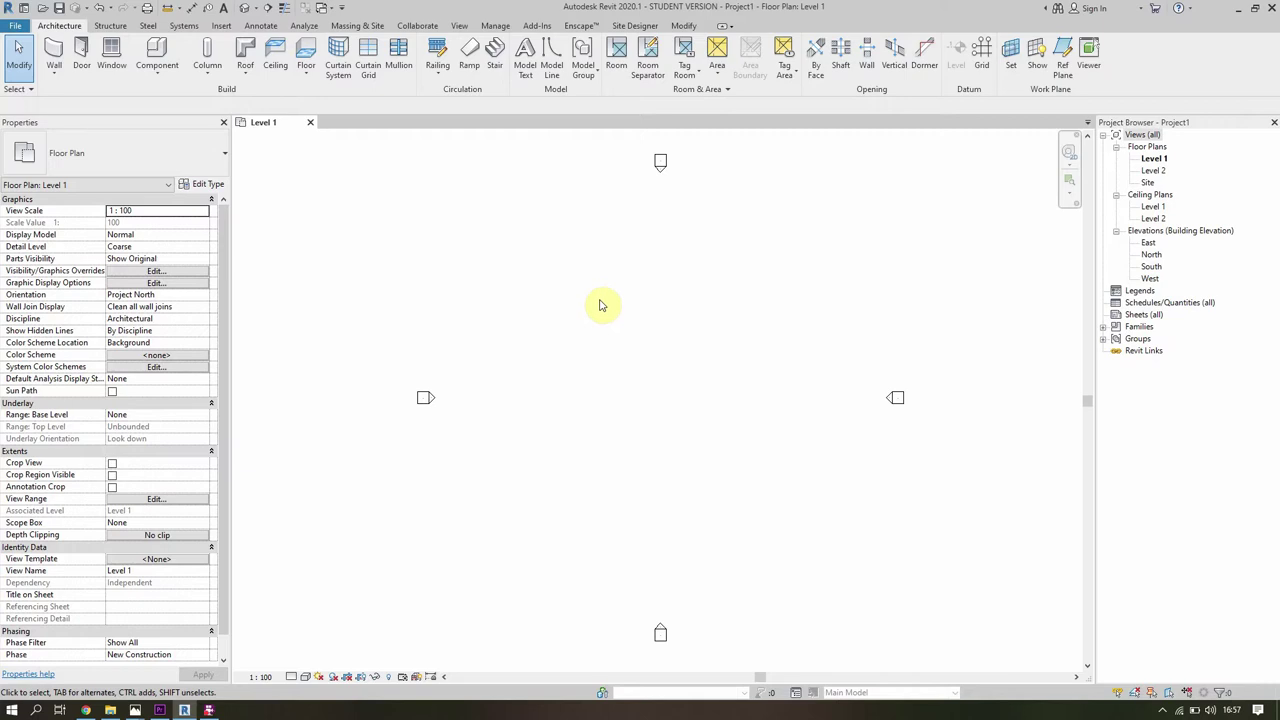
# Set the project length units to meters with the UN command.
pyautogui.press('u')
pyautogui.press('n')
pyautogui.click(705, 259)
pyautogui.click(677, 281)
pyautogui.click(660, 322)
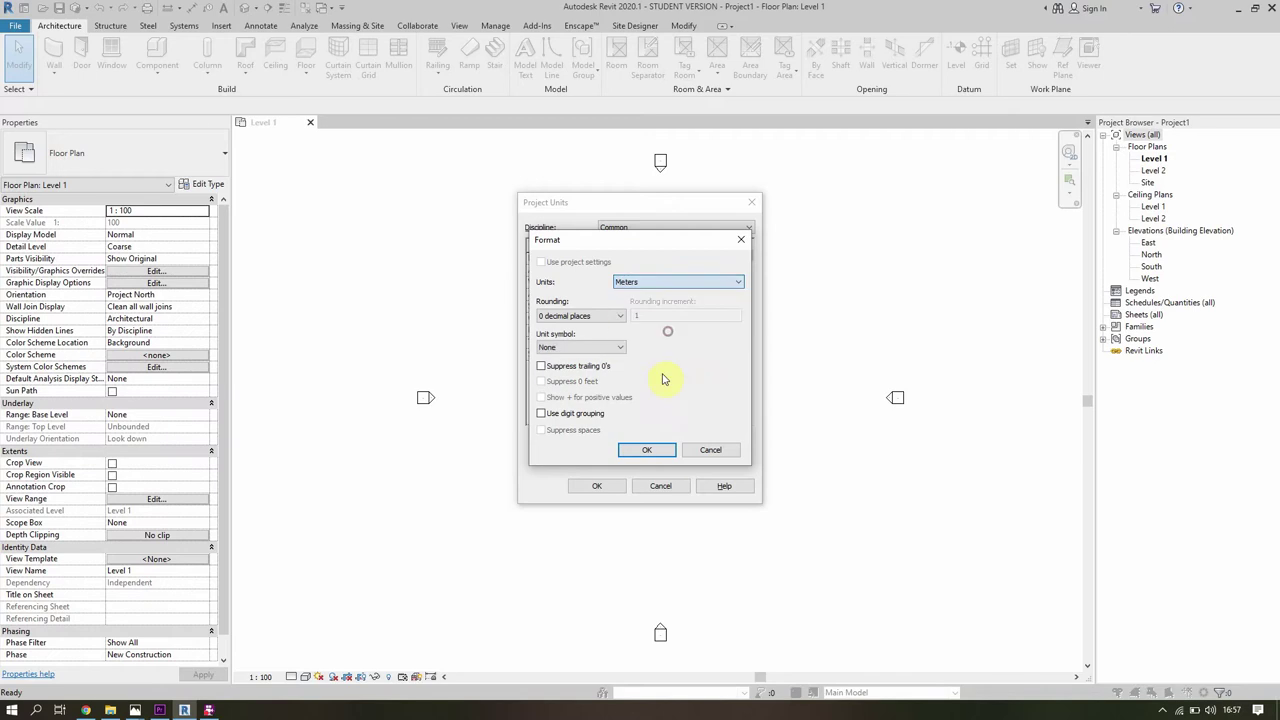
pyautogui.click(654, 450)
pyautogui.click(598, 487)
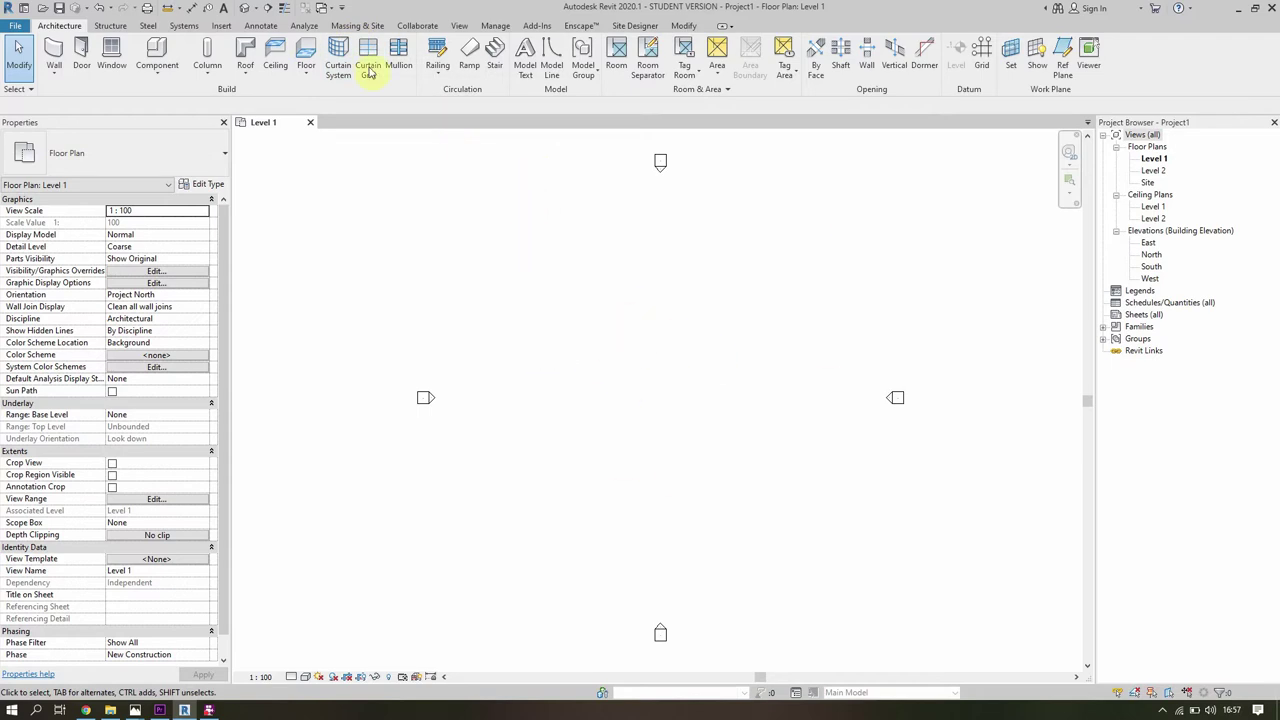
# Set Show Mass to Form and Floors and start a new in-place mass.
pyautogui.click(368, 25)
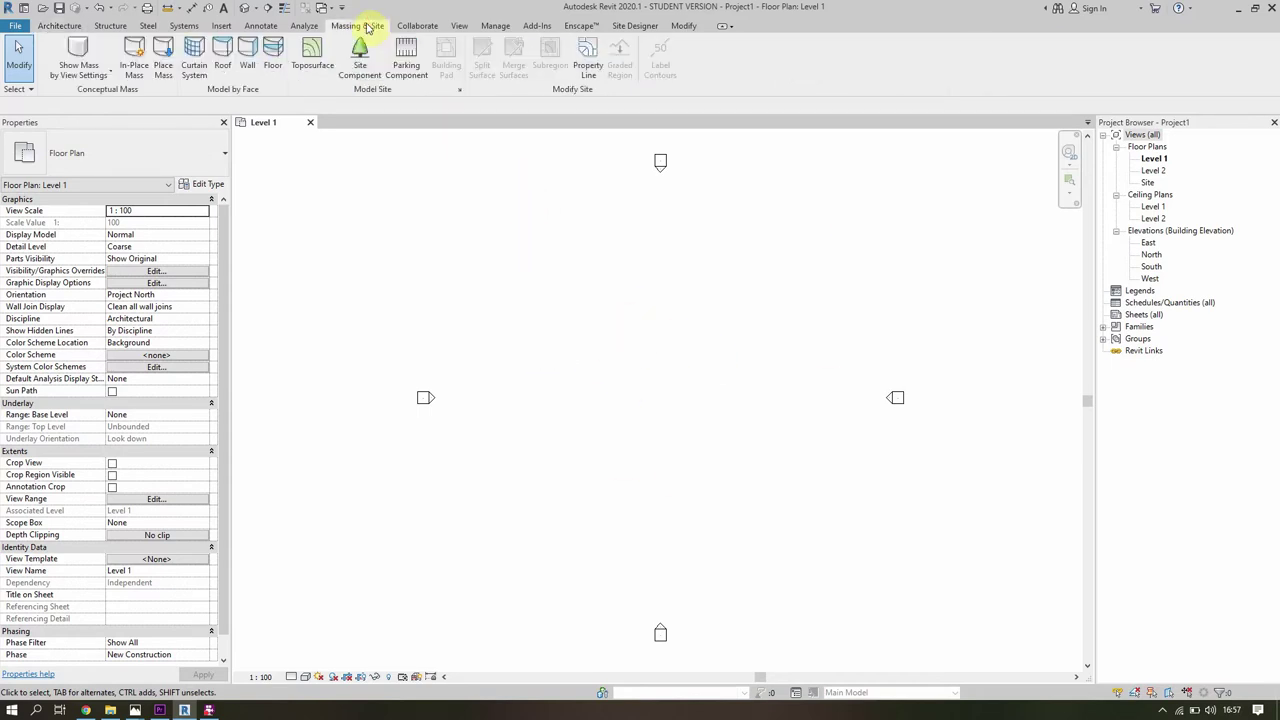
pyautogui.click(80, 50)
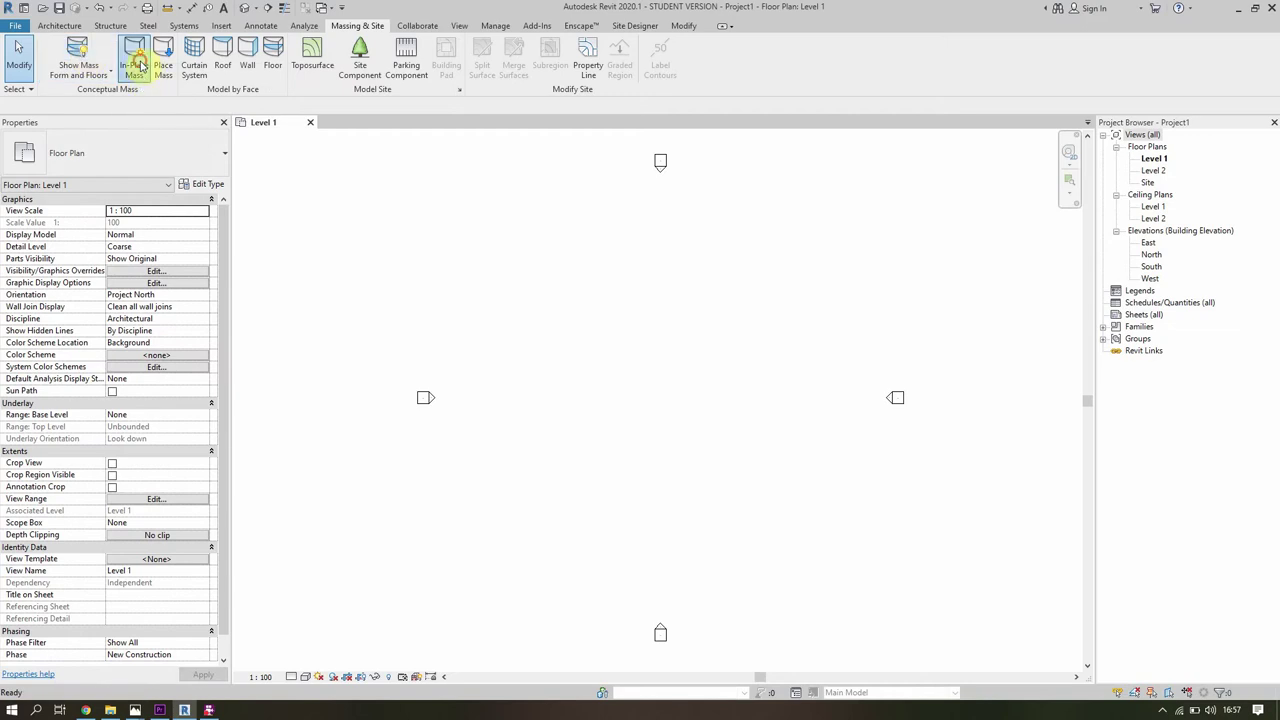
pyautogui.click(138, 62)
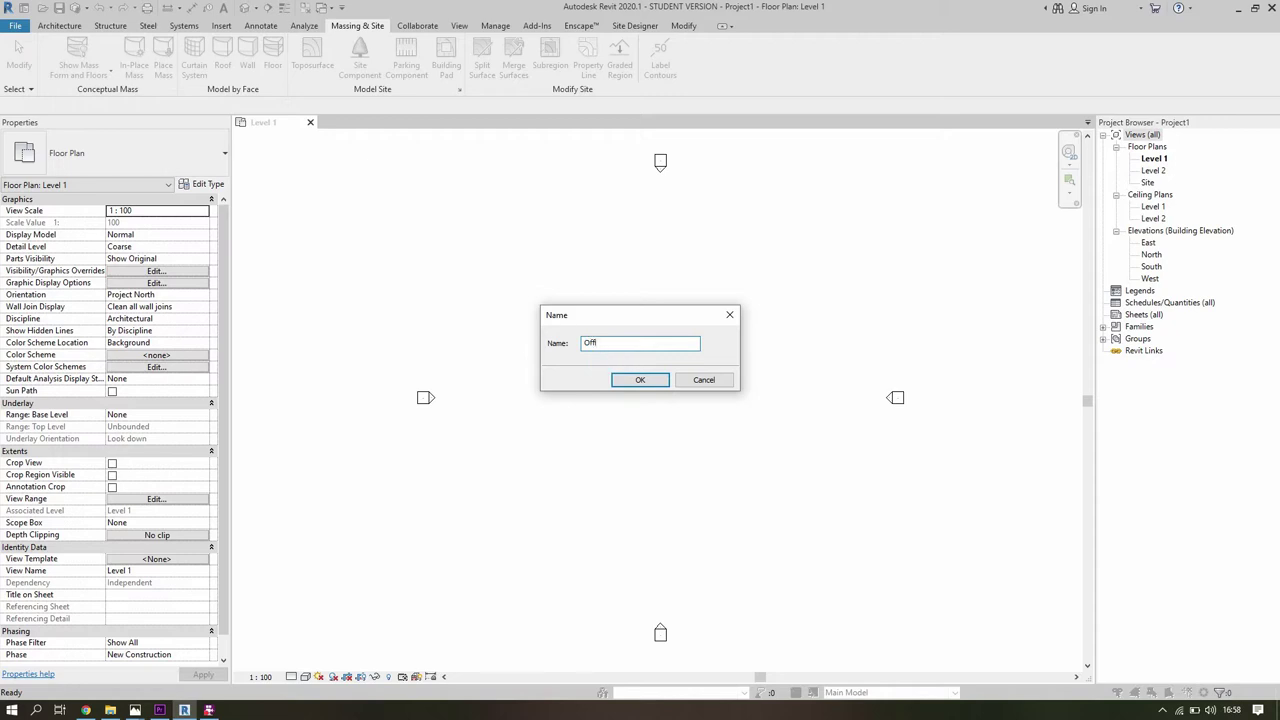
pyautogui.write('Office ris')
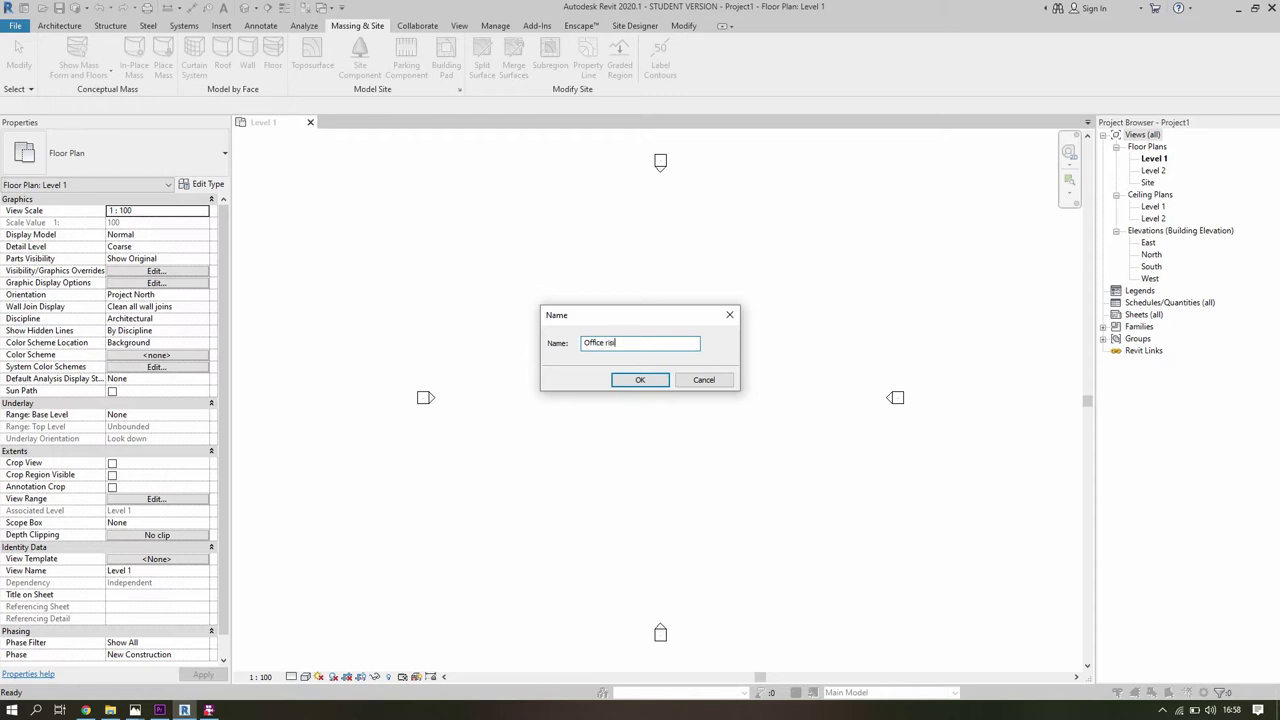
# Name the in-place mass 'Office' and begin sketching a rectangle.
pyautogui.write('e')
pyautogui.press('Return')
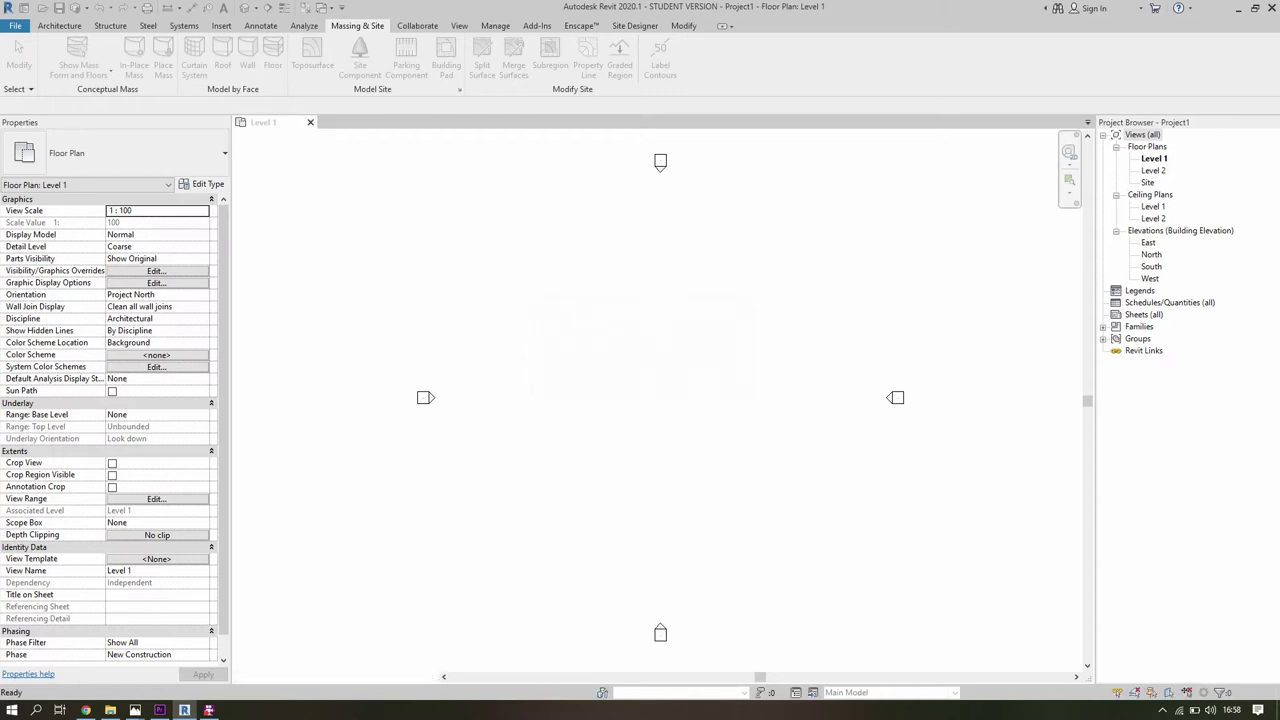
pyautogui.click(172, 44)
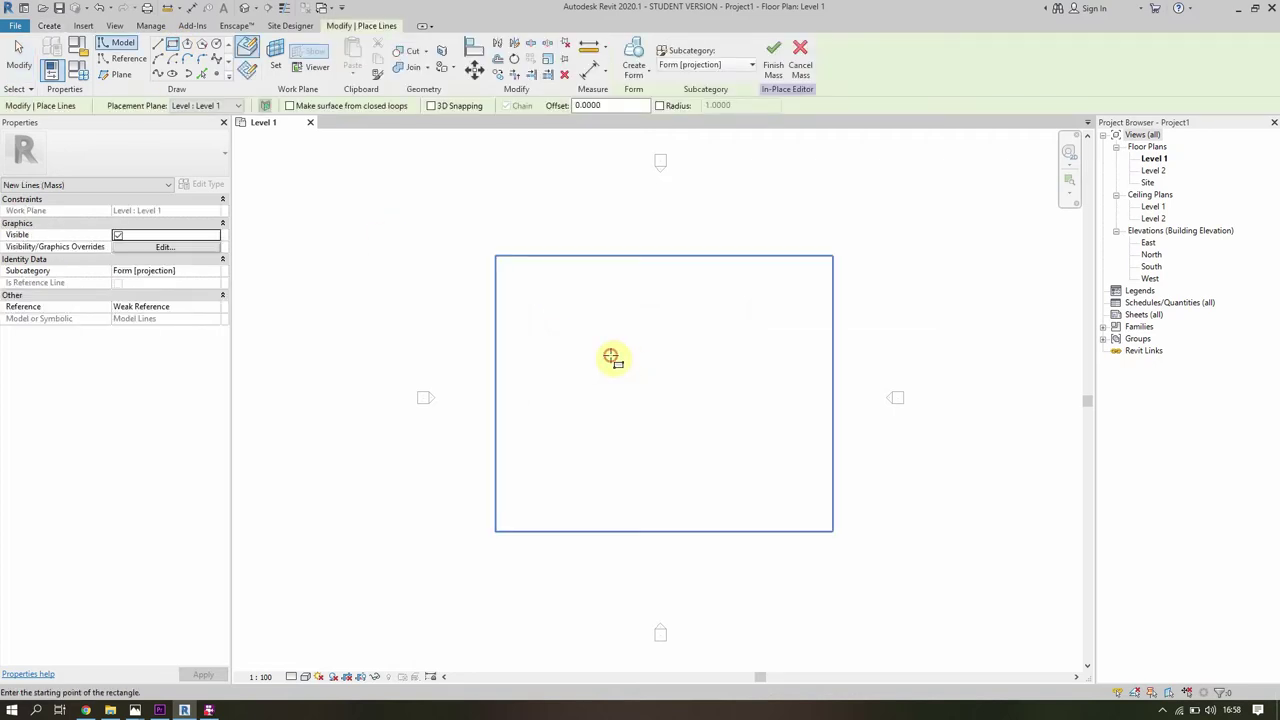
# Finish the rectangle outline for the Office mass on Level 1.
pyautogui.click(712, 445)
pyautogui.press('Escape')
pyautogui.press('Escape')
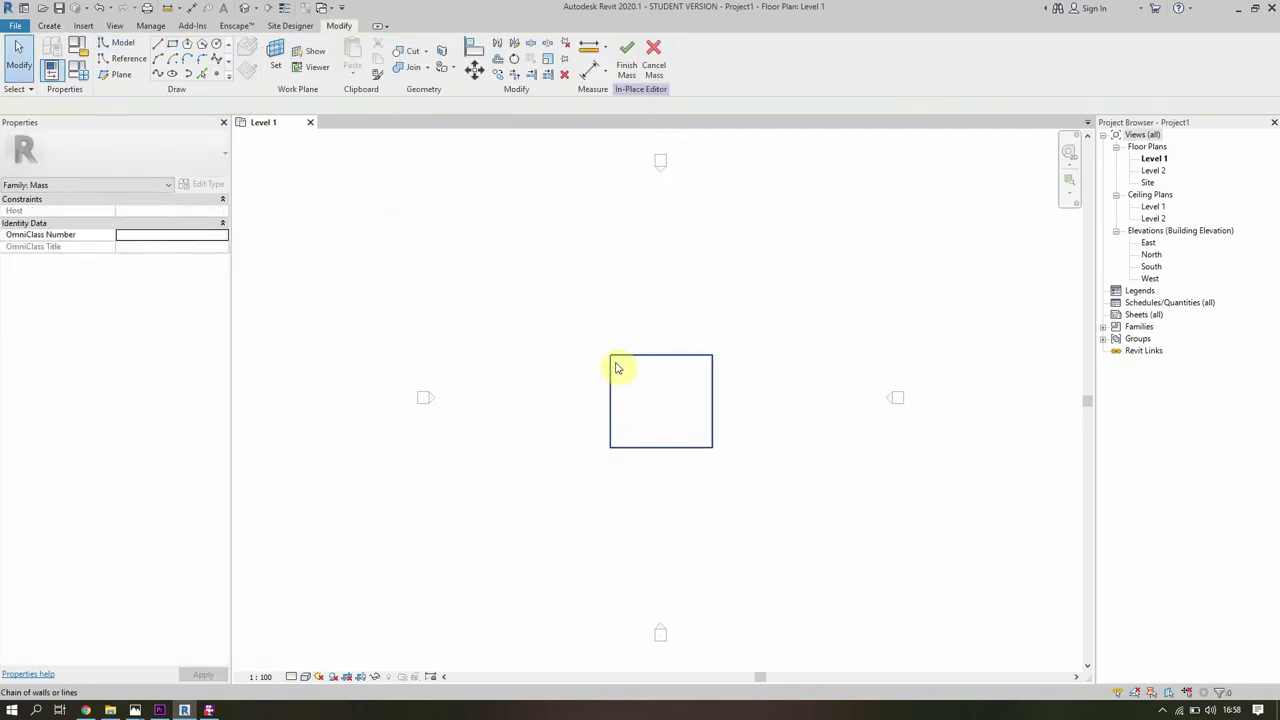
pyautogui.scroll(2, 620, 367)
pyautogui.moveTo(674, 397); pyautogui.dragTo(586, 354, button='middle')
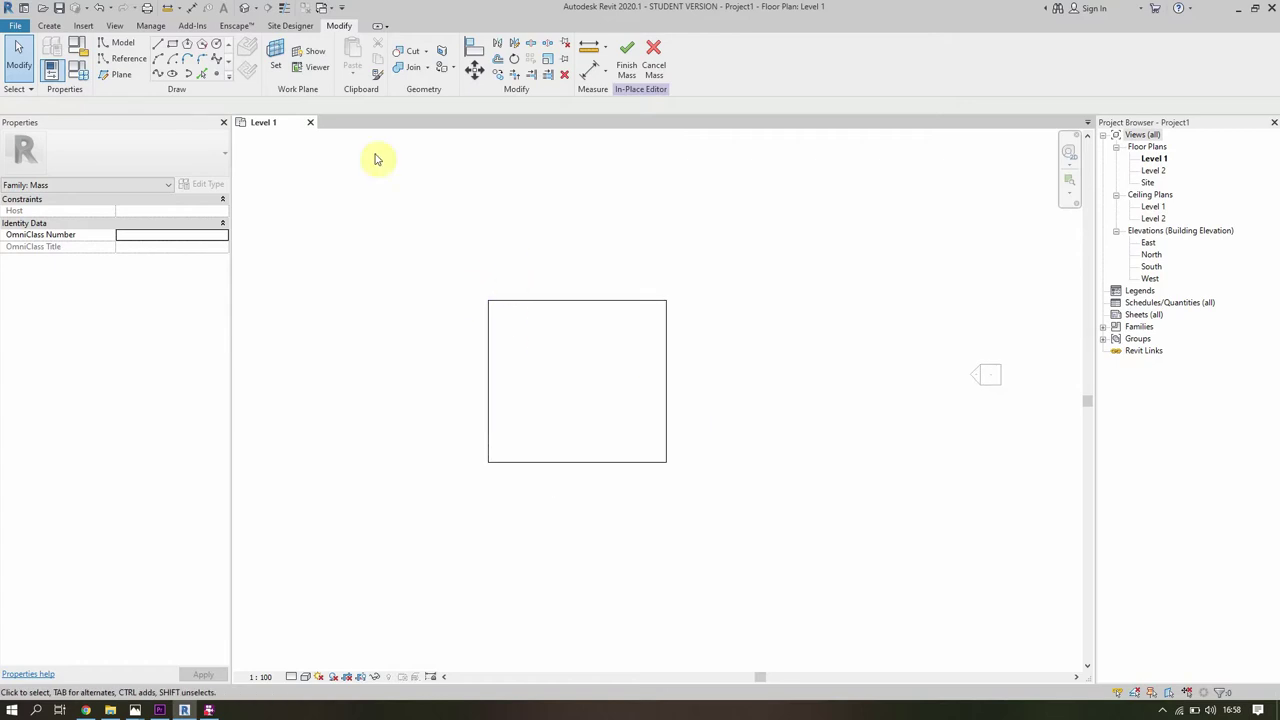
# Add aligned dimensions to the rectangle's height and width.
pyautogui.press('d')
pyautogui.press('i')
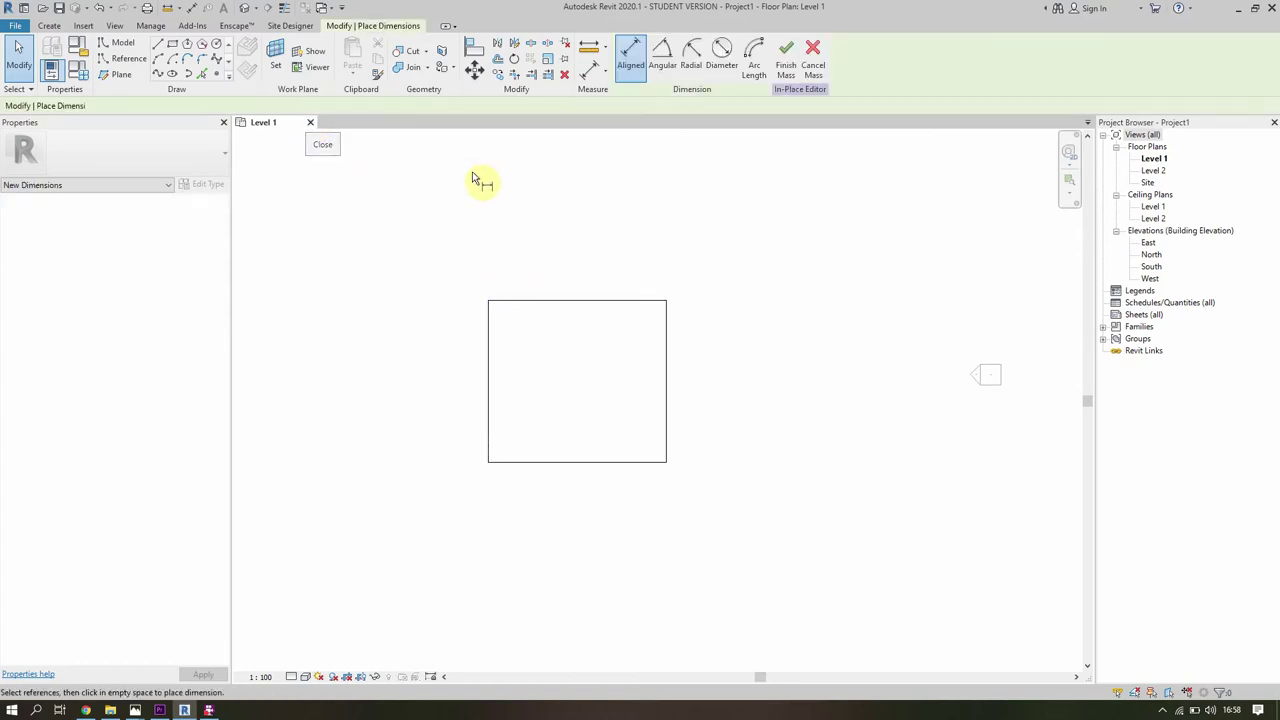
pyautogui.click(589, 301)
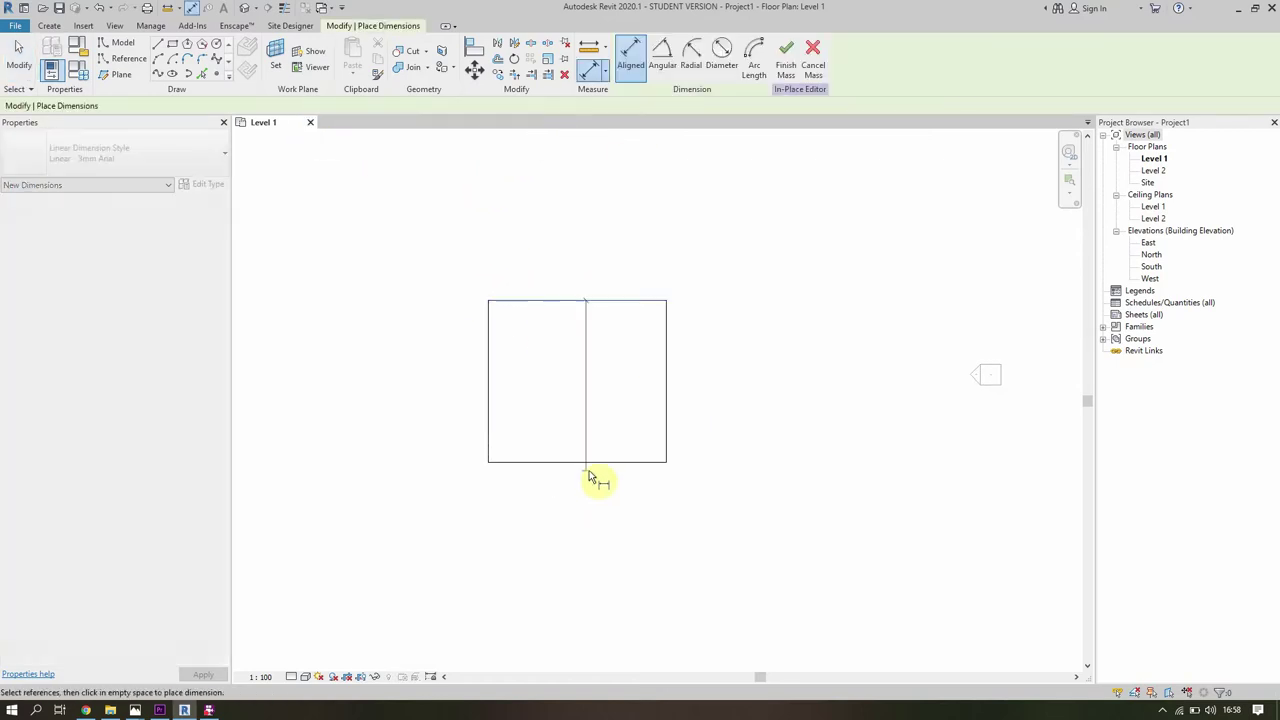
pyautogui.click(589, 462)
pyautogui.click(415, 449)
pyautogui.click(486, 414)
pyautogui.click(668, 406)
pyautogui.click(627, 232)
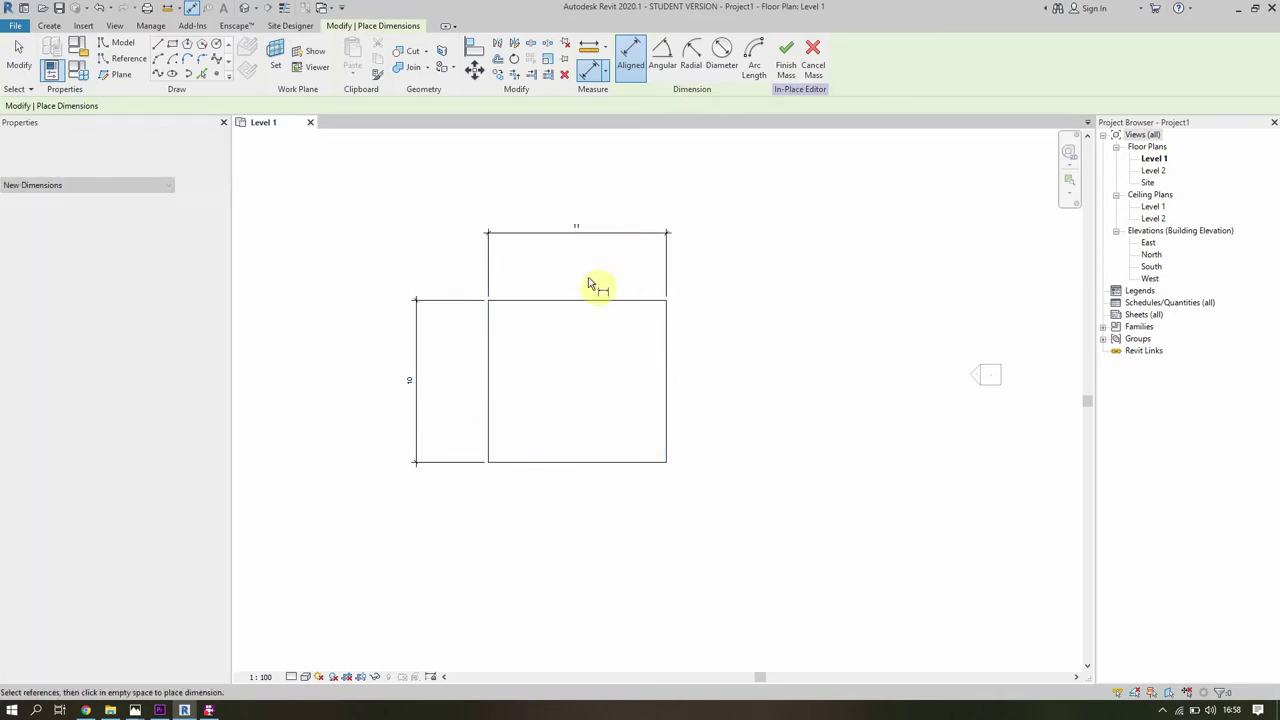
pyautogui.press('Escape')
pyautogui.press('Escape')
# Set the view scale to 1:500.
pyautogui.click(260, 677)
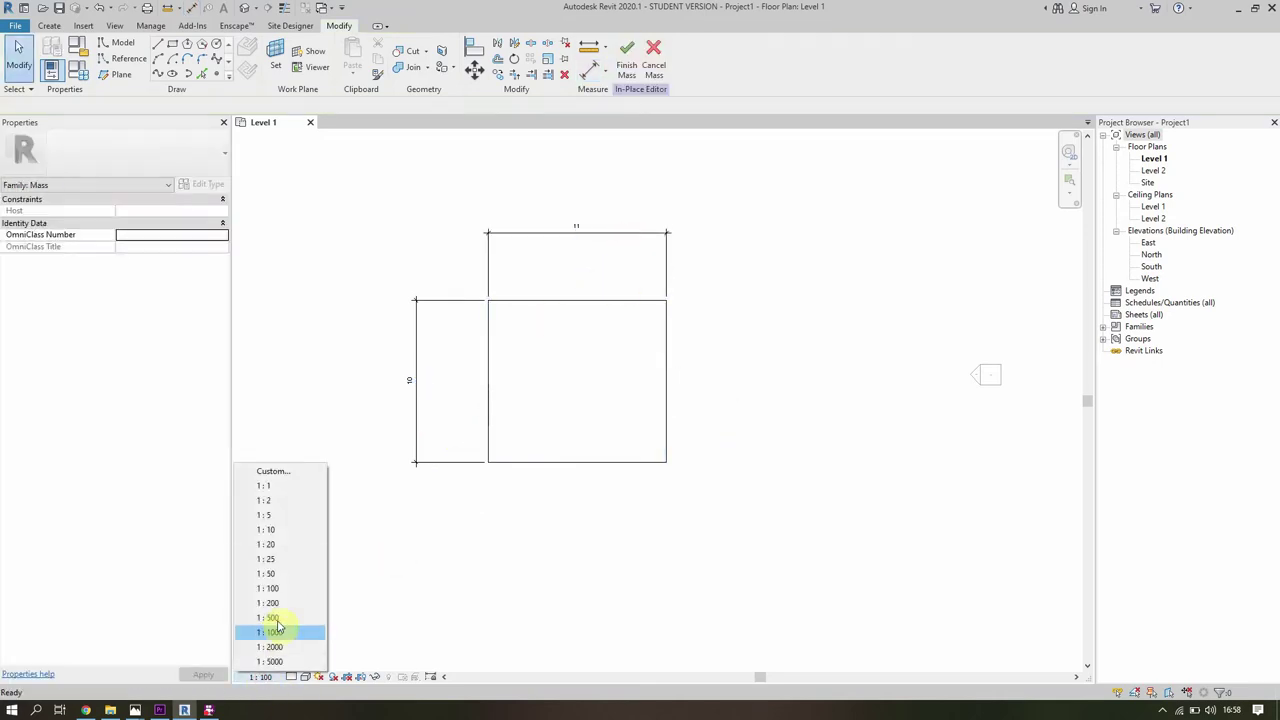
pyautogui.click(262, 617)
pyautogui.moveTo(511, 373); pyautogui.dragTo(560, 457, button='middle')
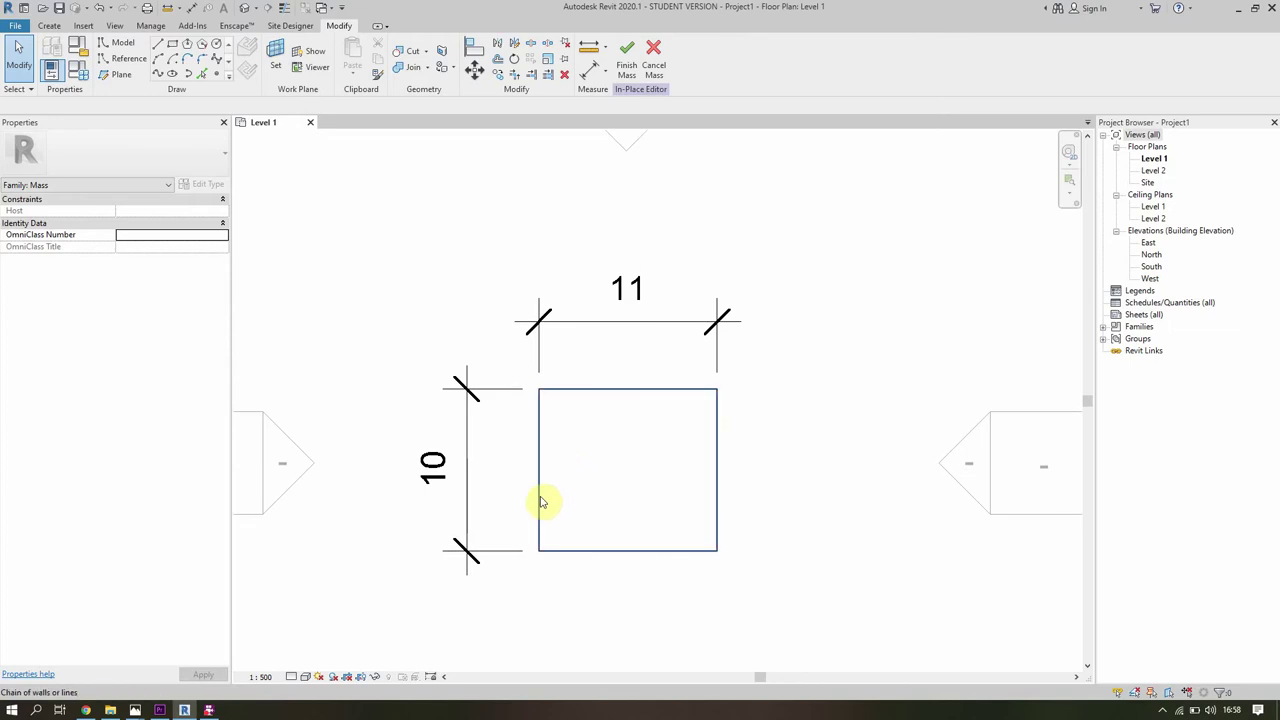
# Change both the height and width dimensions of the rectangle to 10.
pyautogui.press('Tab')
pyautogui.click(568, 553)
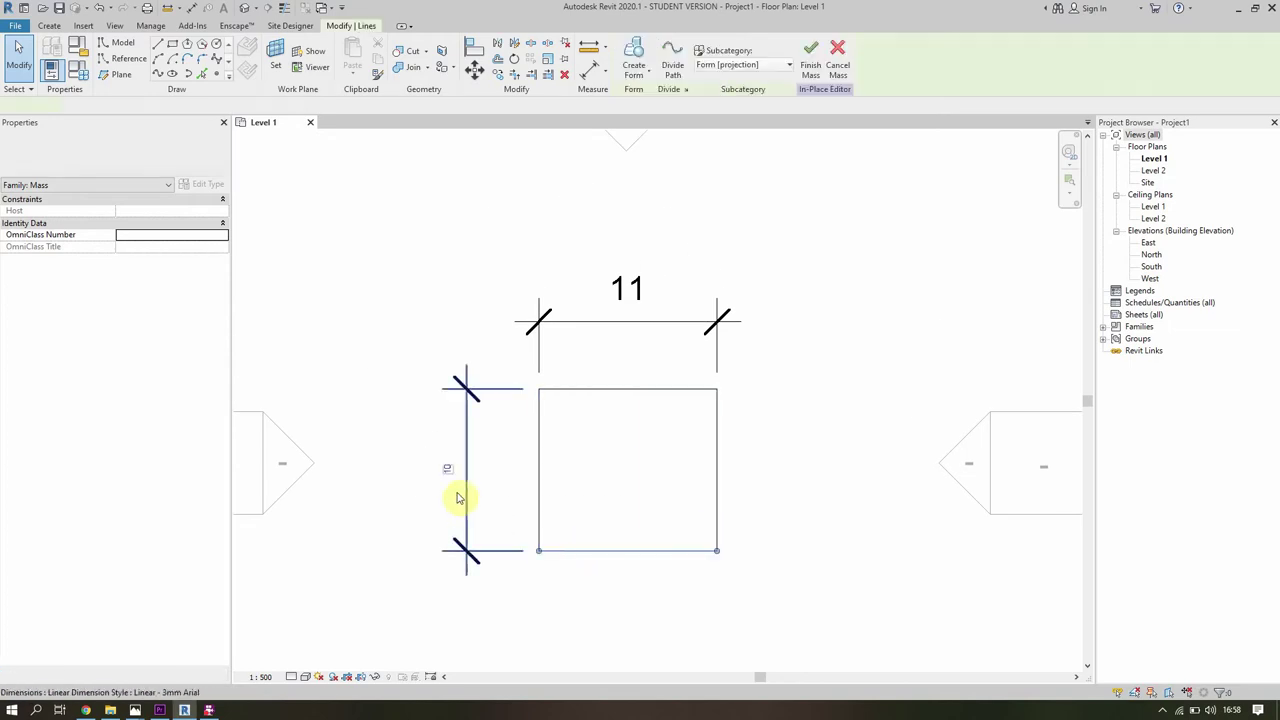
pyautogui.click(456, 470)
pyautogui.write('0')
pyautogui.press('Return')
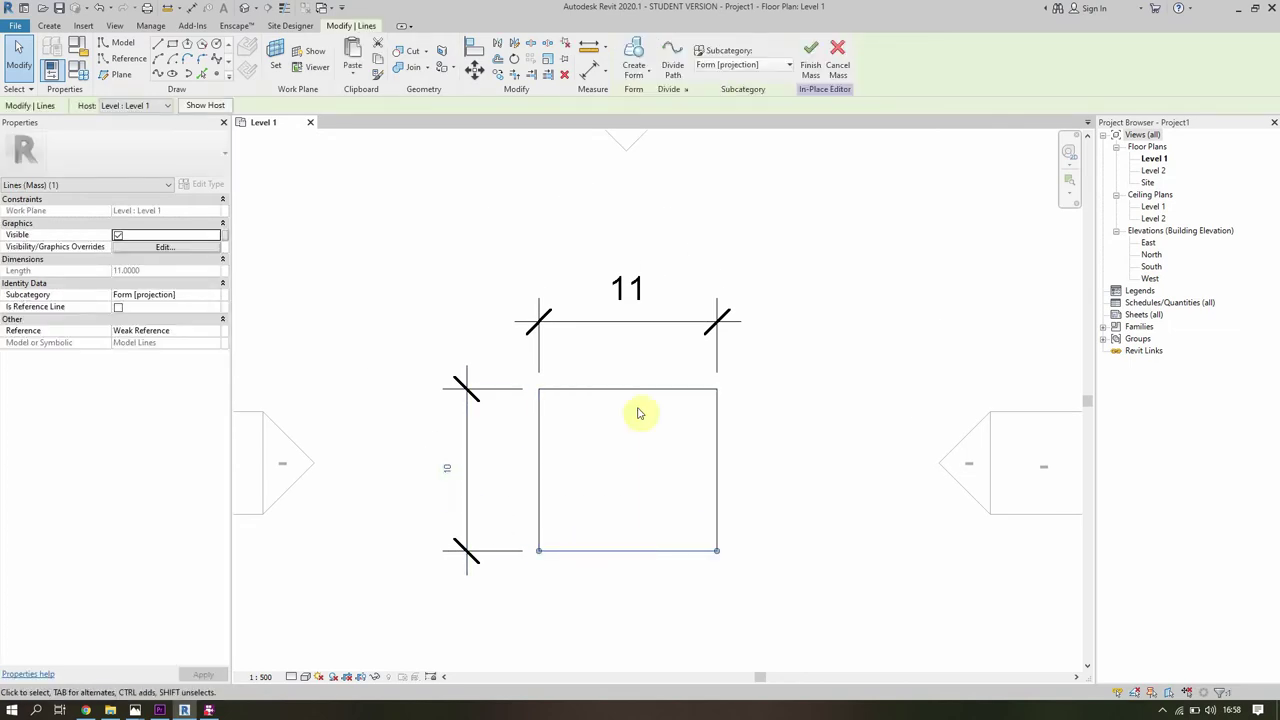
pyautogui.press('Escape')
pyautogui.press('Escape')
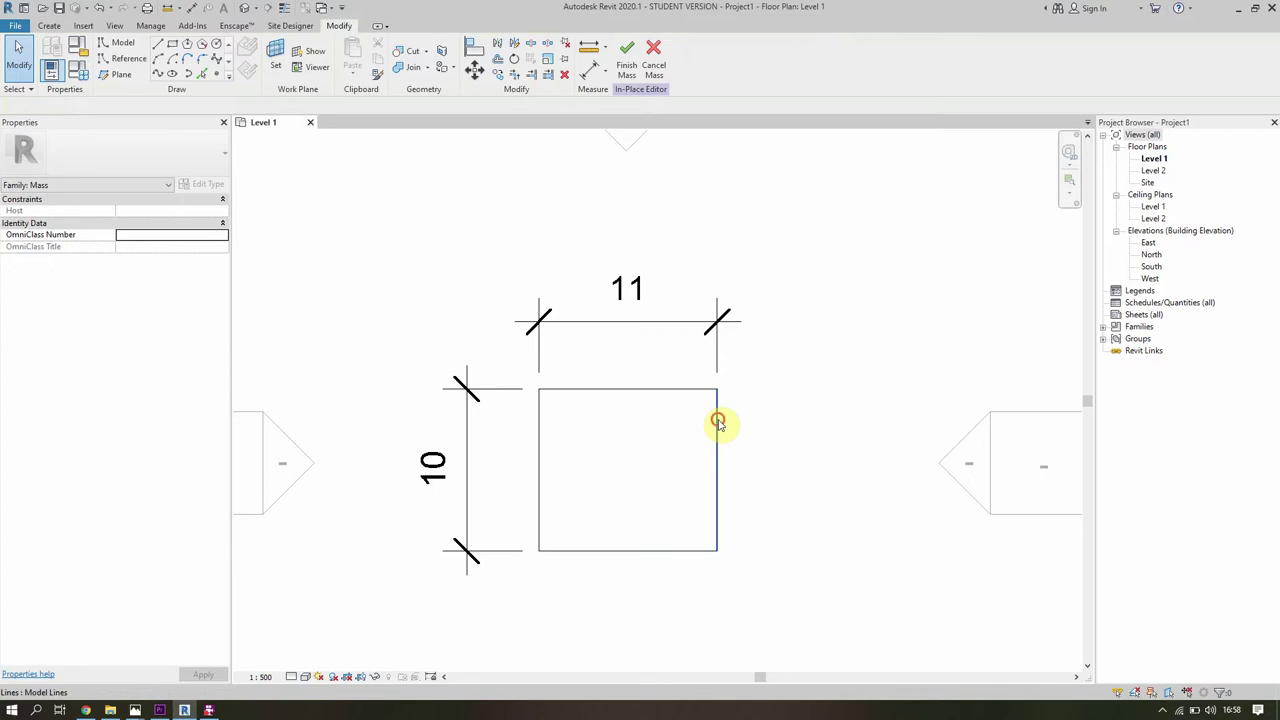
pyautogui.click(718, 423)
pyautogui.click(627, 292)
pyautogui.write('0')
pyautogui.press('Return')
pyautogui.moveTo(671, 443); pyautogui.dragTo(686, 368, button='middle')
pyautogui.press('Escape')
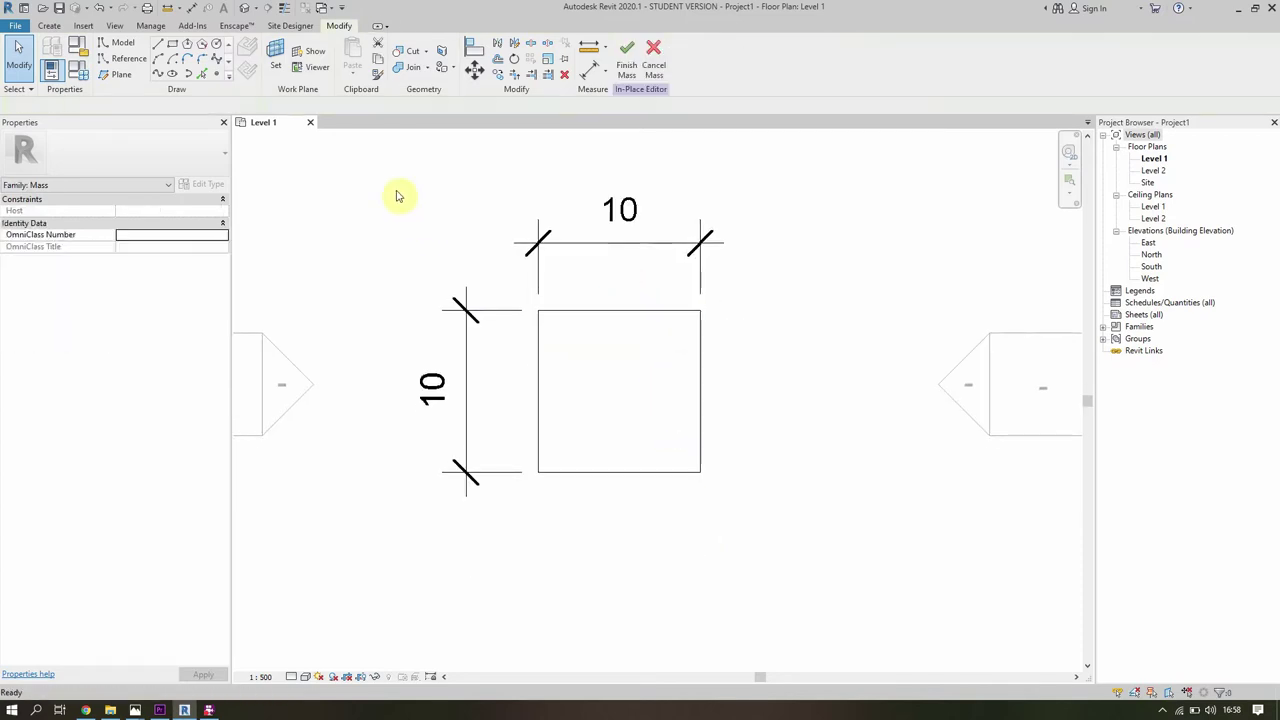
# Move the 10 by 10 square and its dimensions to a new plan position.
pyautogui.moveTo(386, 163); pyautogui.dragTo(743, 557)
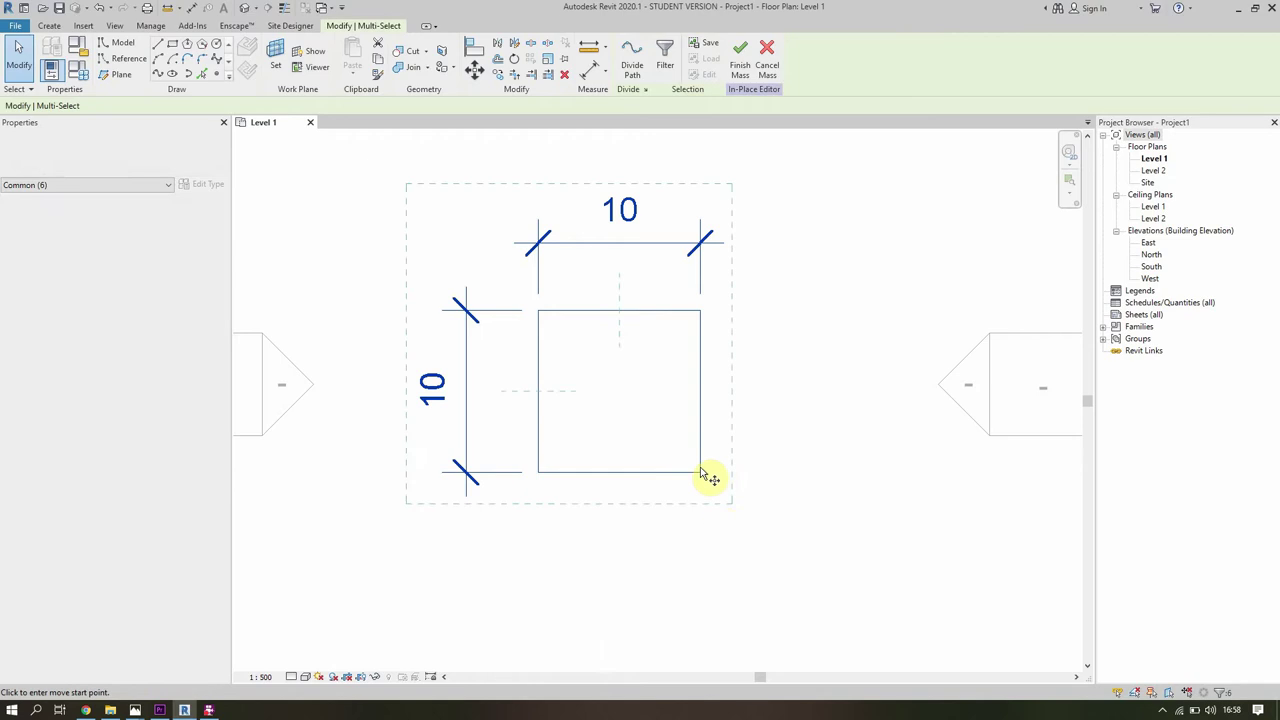
pyautogui.press('m')
pyautogui.press('v')
pyautogui.scroll(-2, 640, 392)
pyautogui.click(632, 393)
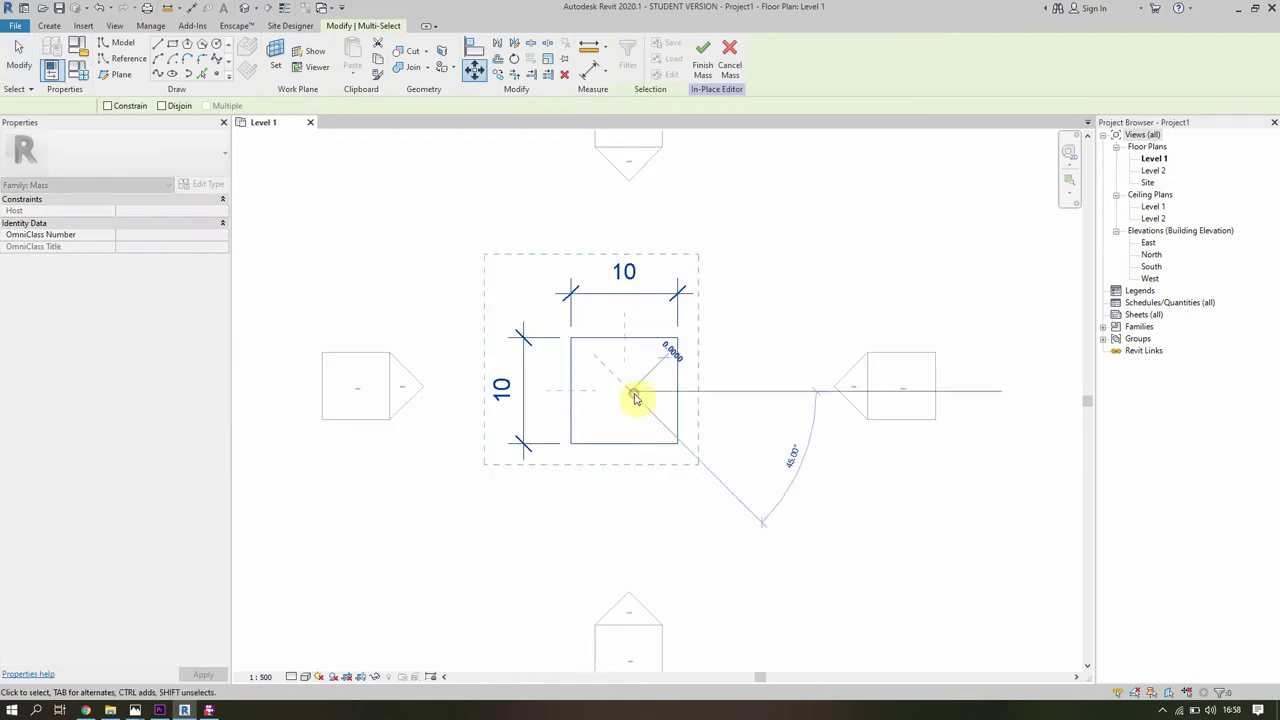
pyautogui.scroll(2, 646, 410)
pyautogui.click(646, 409)
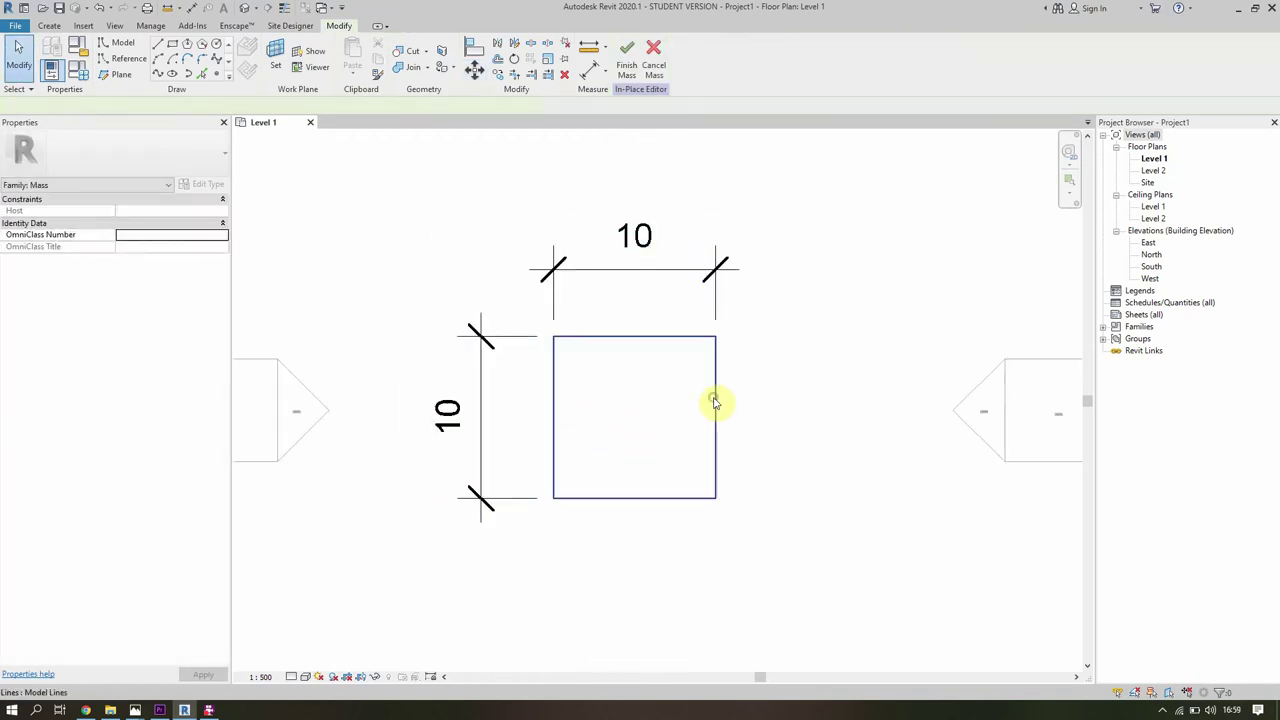
# Extrude the square into a solid form and finish the in-place mass.
pyautogui.click(715, 403)
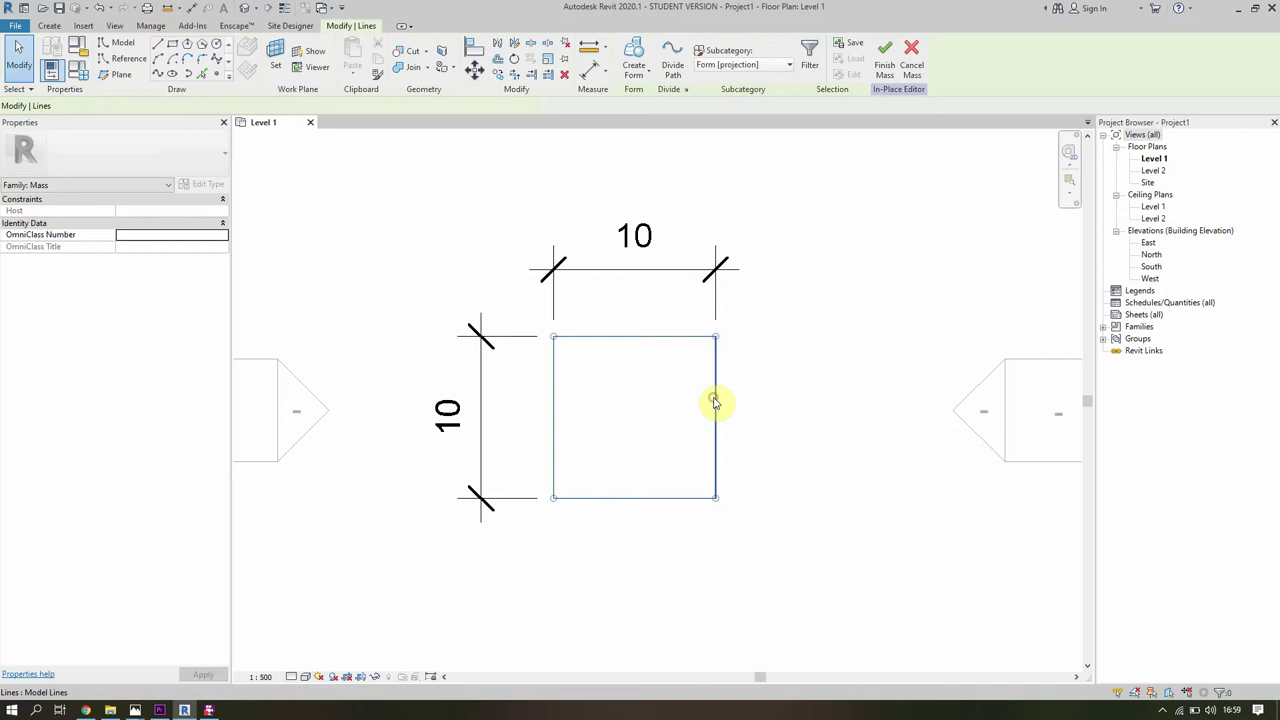
pyautogui.click(639, 53)
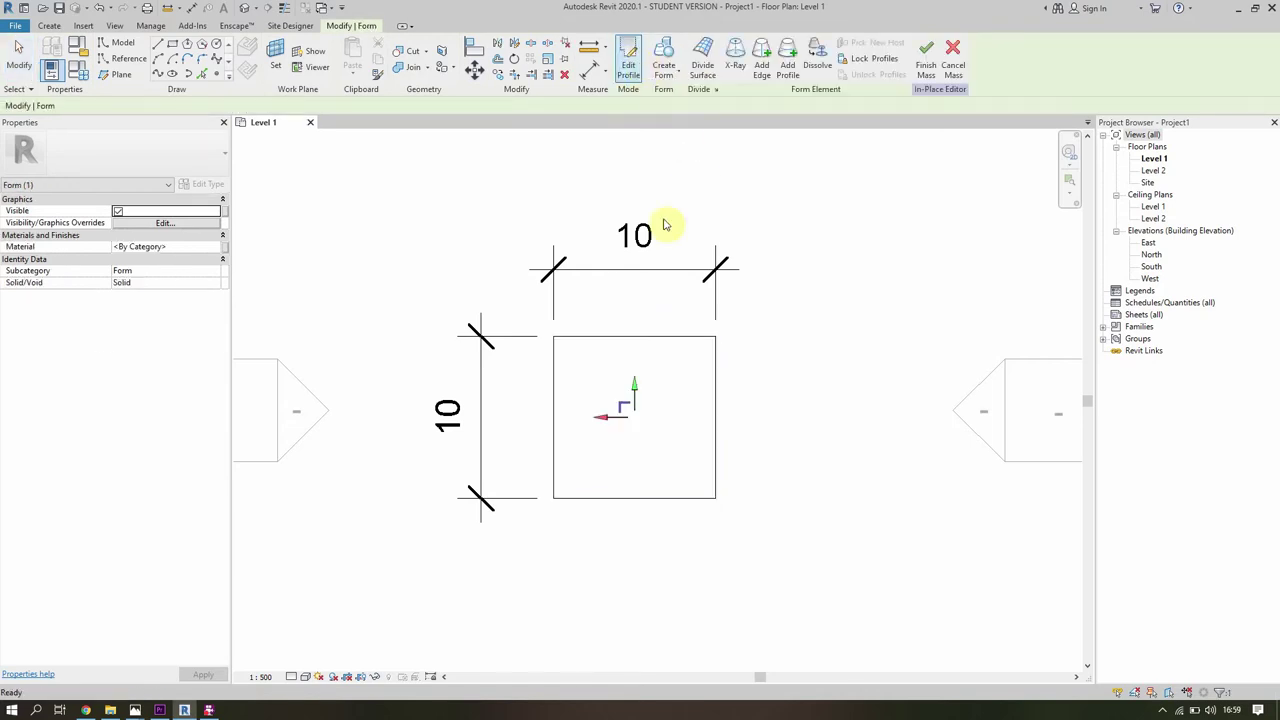
pyautogui.click(926, 60)
# In the 3D view, drag the mass top far upward and orbit to inspect it.
pyautogui.click(244, 8)
pyautogui.scroll(-3, 669, 428)
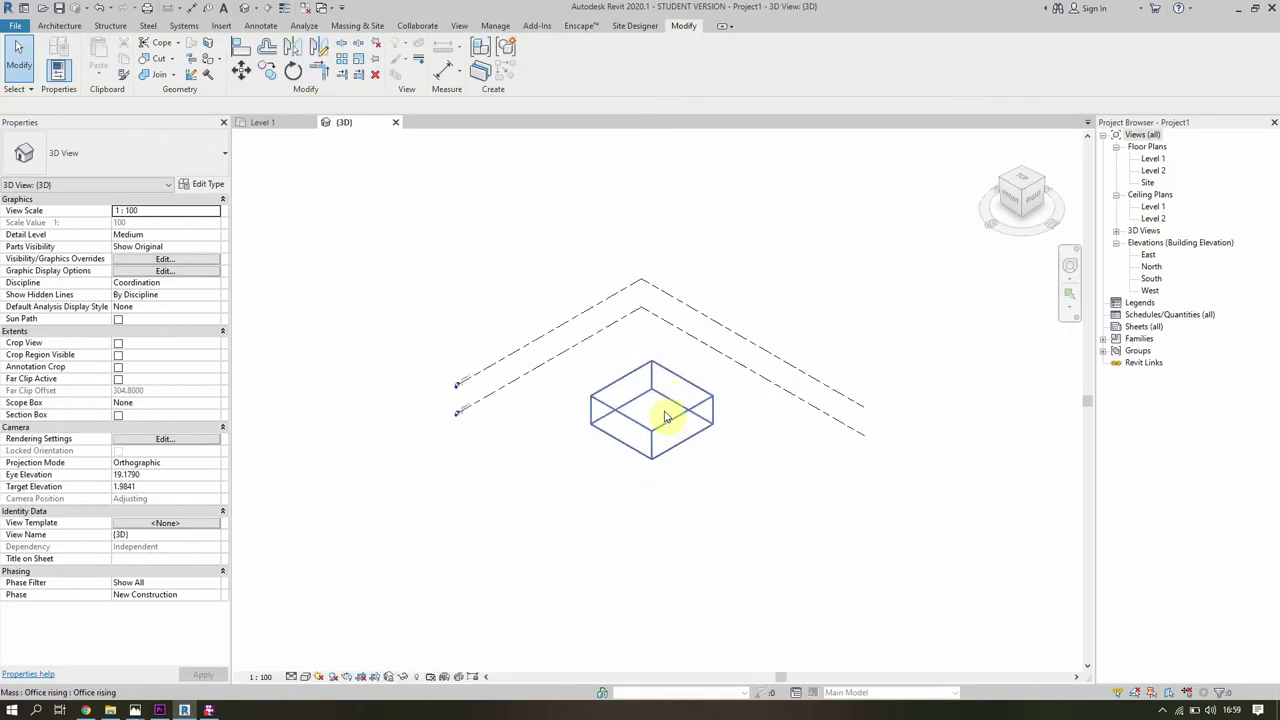
pyautogui.click(664, 408)
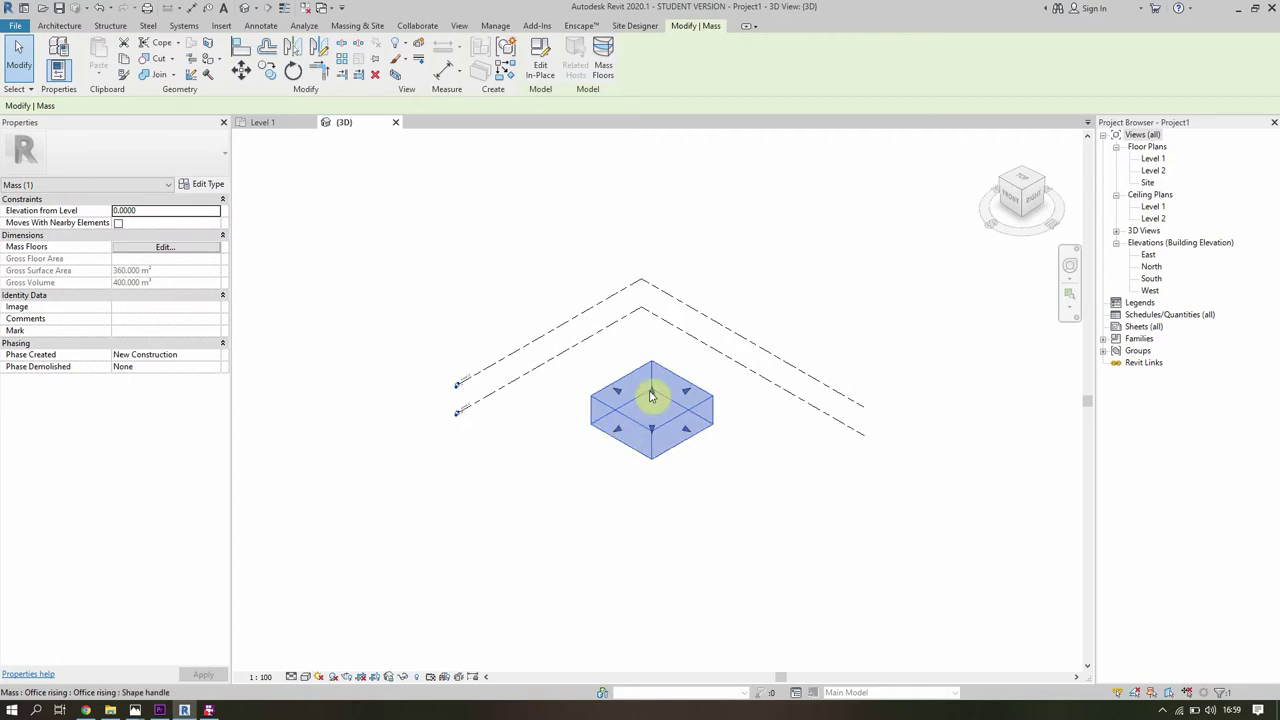
pyautogui.moveTo(650, 393); pyautogui.dragTo(661, 220)
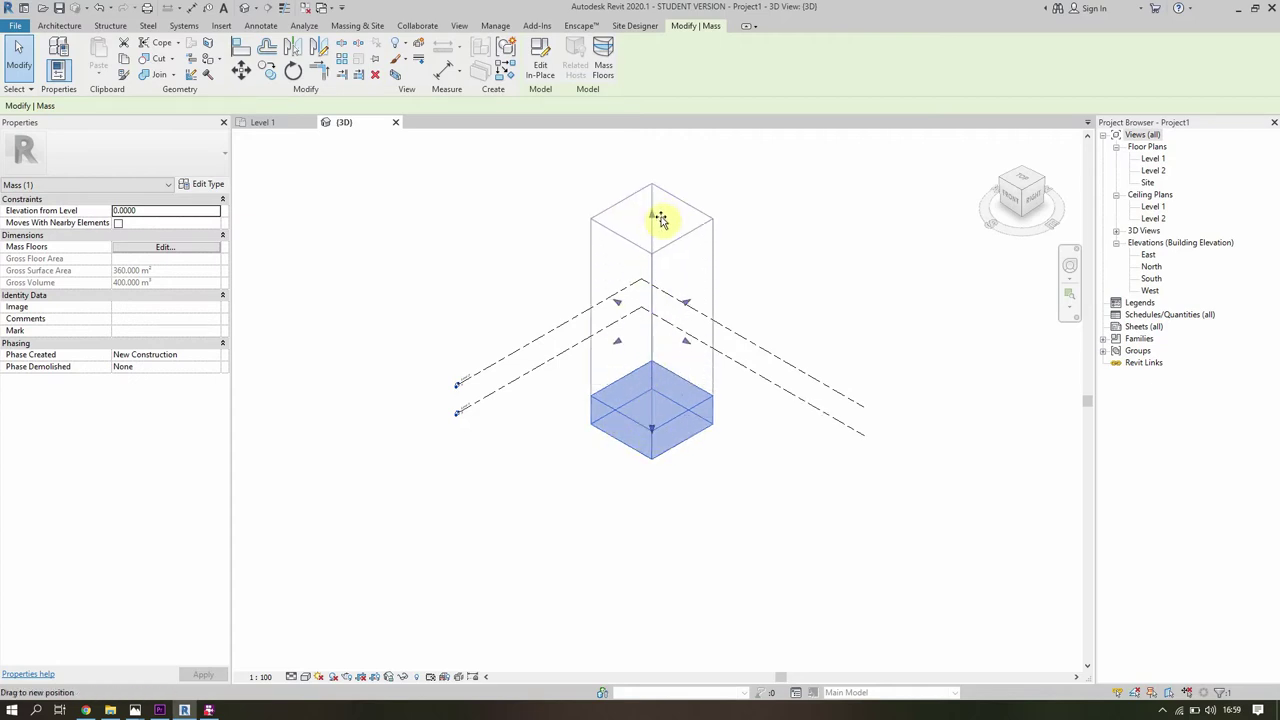
pyautogui.moveTo(661, 220); pyautogui.dragTo(661, 221)
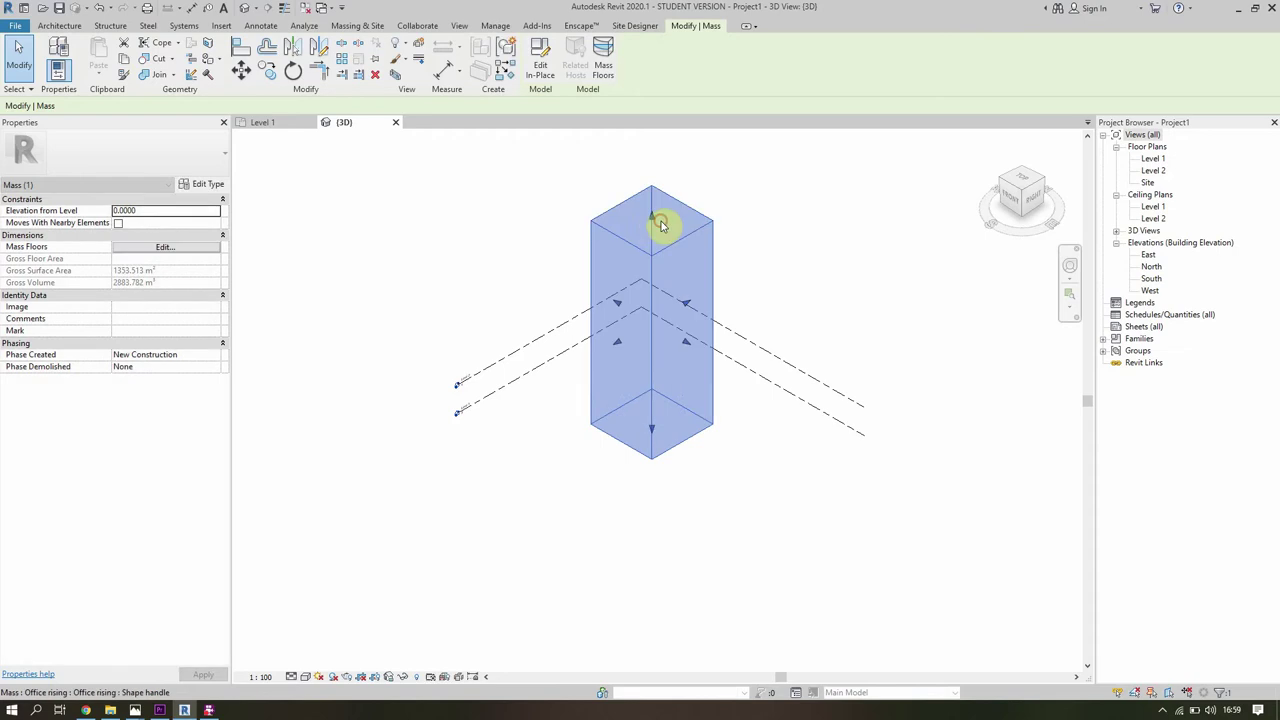
pyautogui.scroll(1, 677, 337)
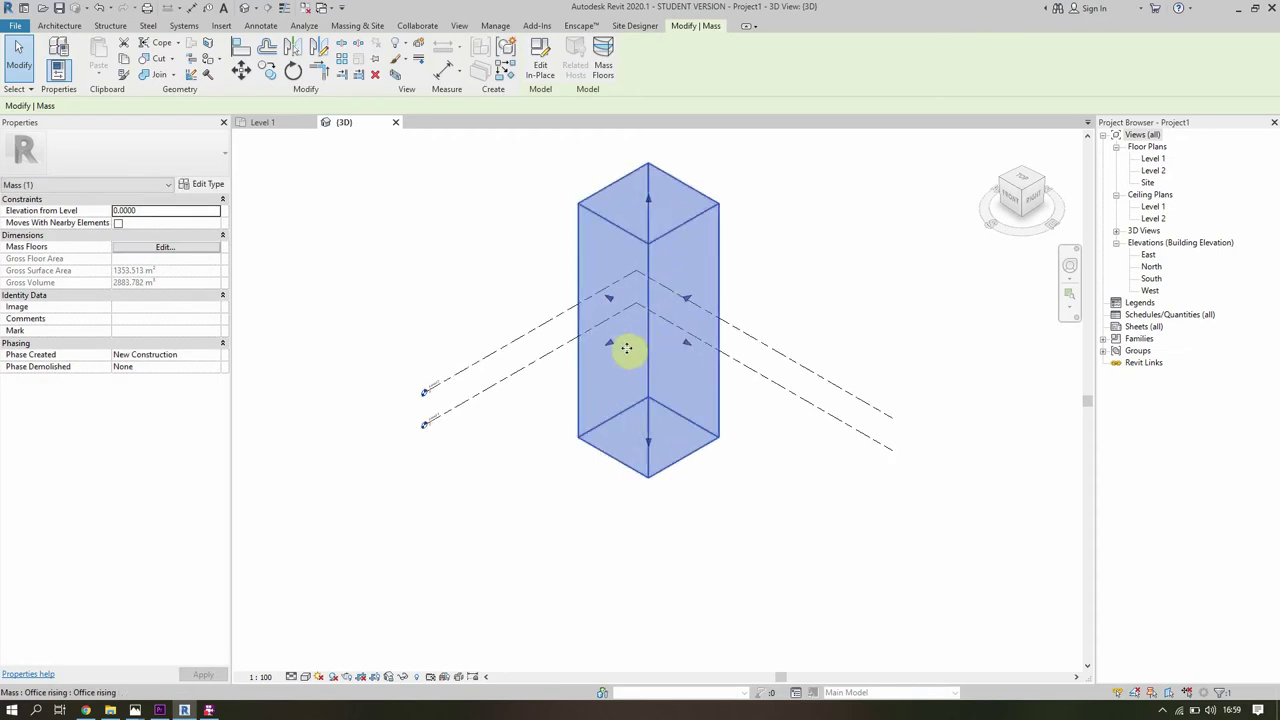
pyautogui.keyDown('shift'); pyautogui.moveTo(626, 441); pyautogui.dragTo(677, 340, button='middle'); pyautogui.keyUp('shift')
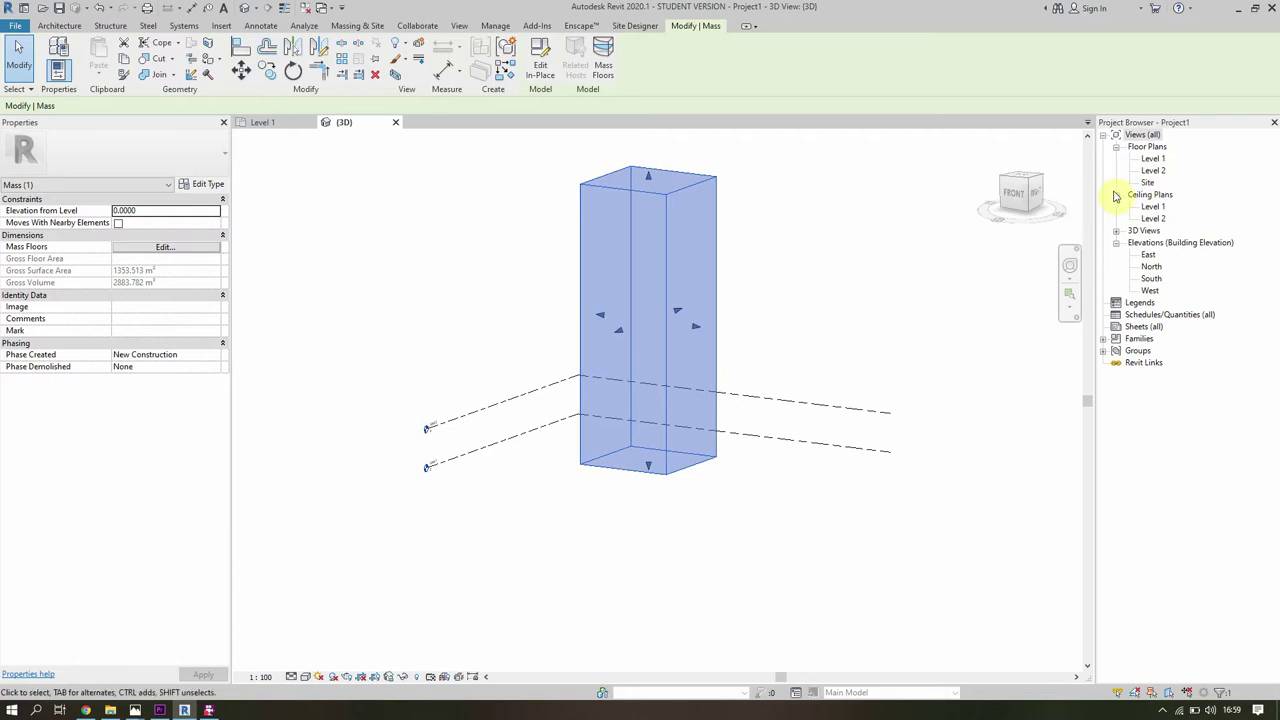
pyautogui.moveTo(666, 423)
pyautogui.keyDown('shift'); pyautogui.mouseDown(button='middle')
pyautogui.moveTo(600, 406)
pyautogui.moveTo(508, 414)
pyautogui.mouseUp(button='middle'); pyautogui.keyUp('shift')
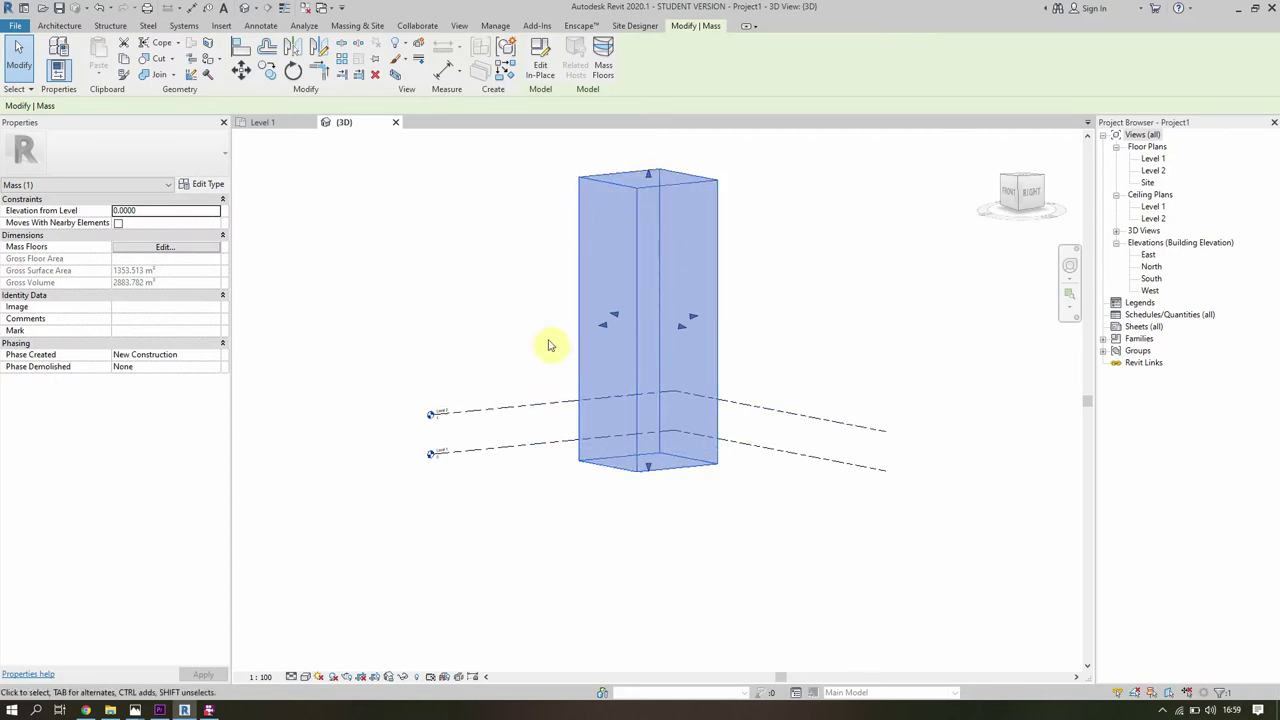
# Open the East elevation and frame the existing levels beside the mass.
pyautogui.doubleClick(1148, 256)
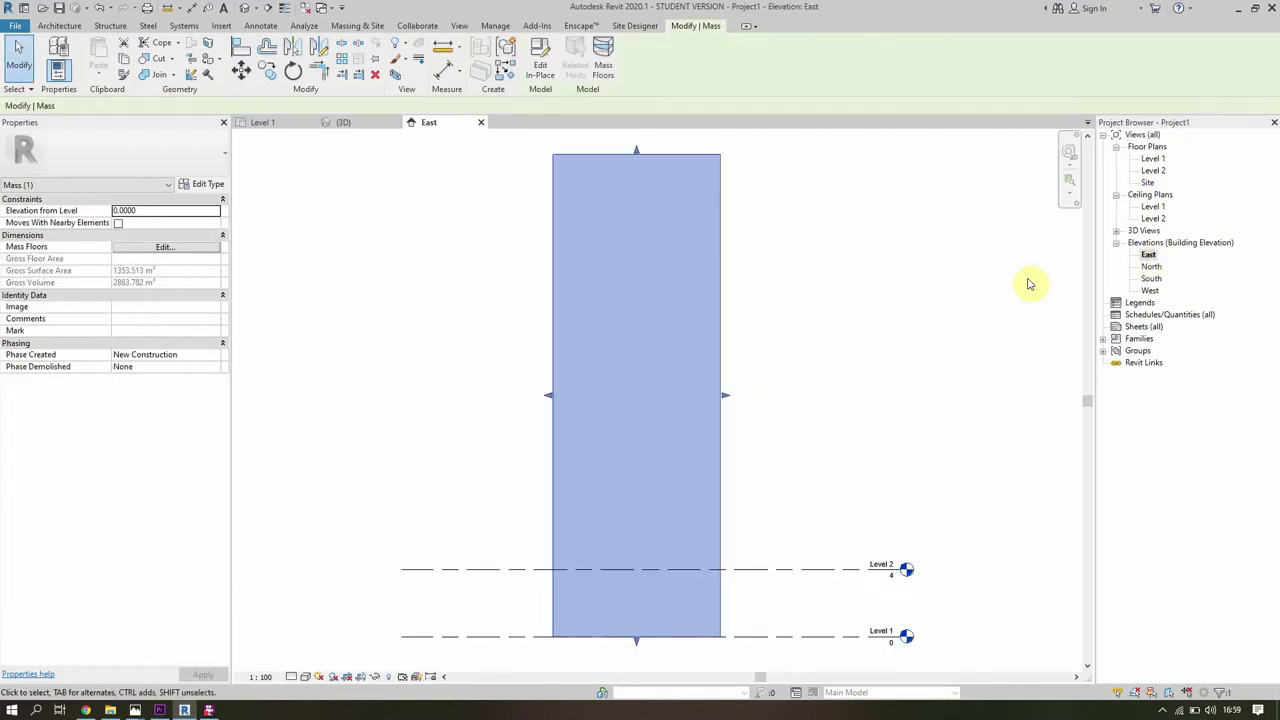
pyautogui.moveTo(663, 495); pyautogui.dragTo(634, 429, button='middle')
pyautogui.scroll(-1, 634, 429)
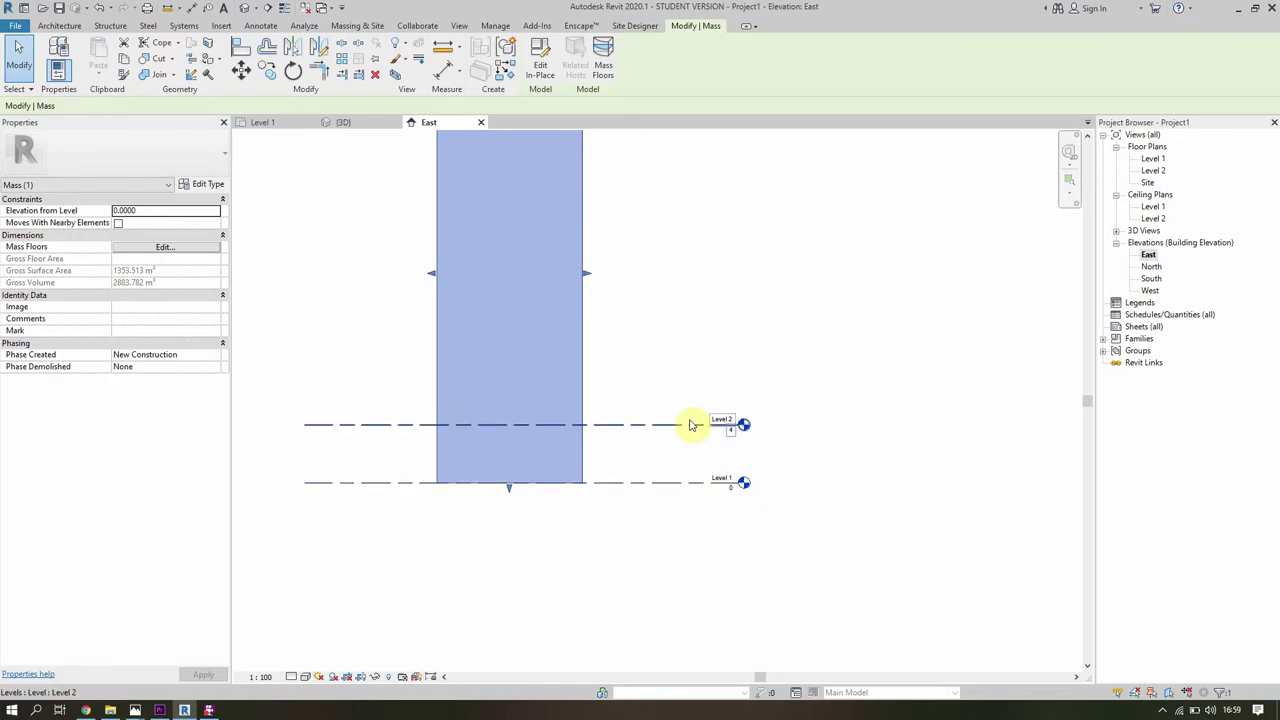
pyautogui.moveTo(672, 384); pyautogui.dragTo(660, 464, button='middle')
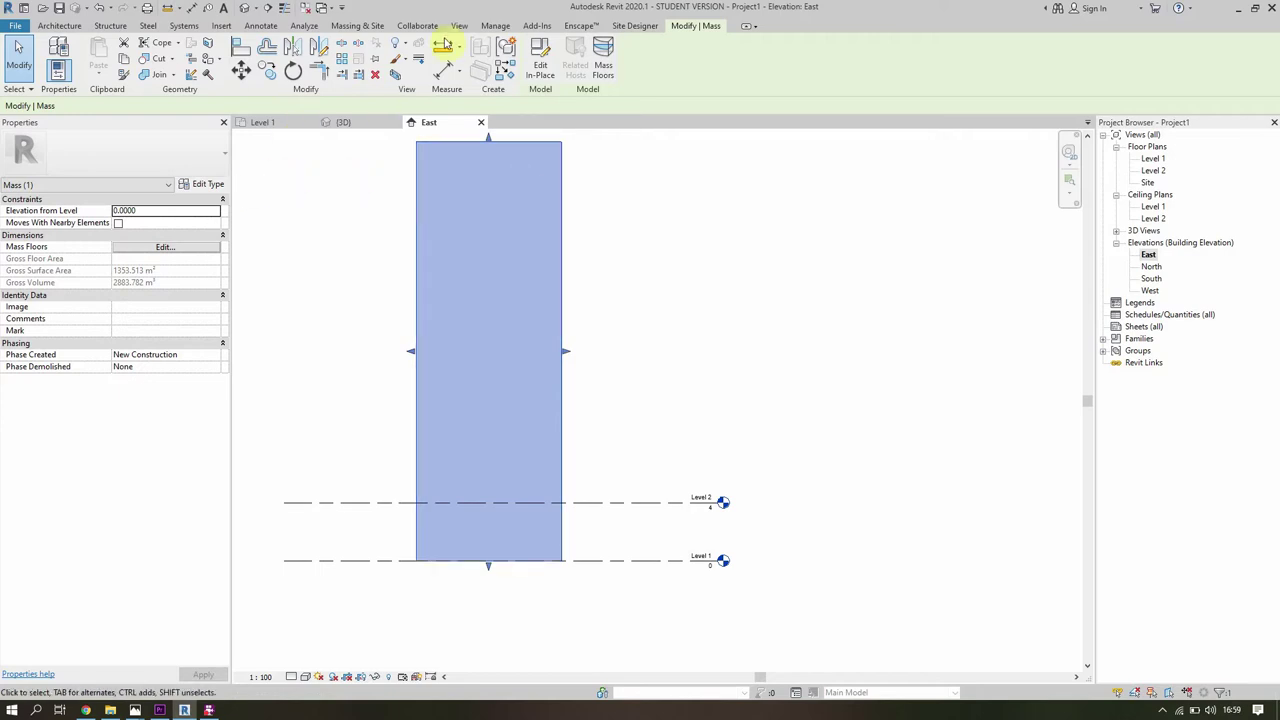
# Start the Level tool in Pick Lines mode with an offset of 4.
pyautogui.click(64, 27)
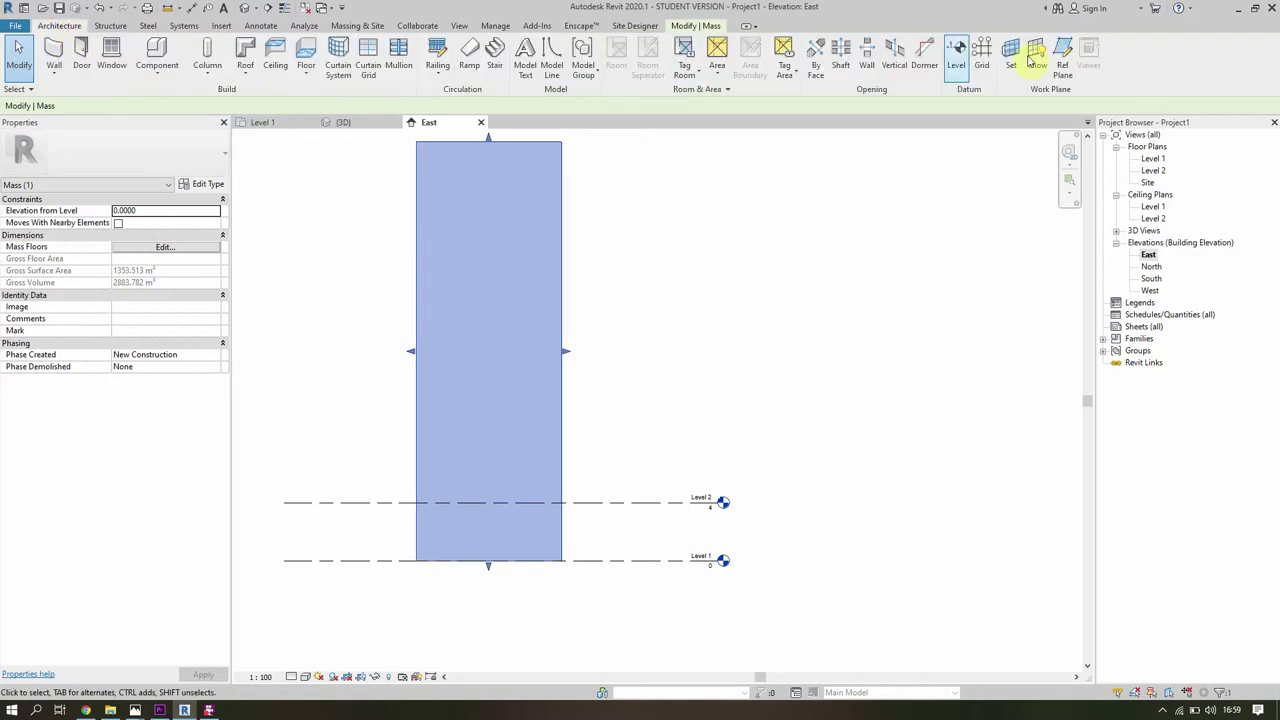
pyautogui.click(957, 58)
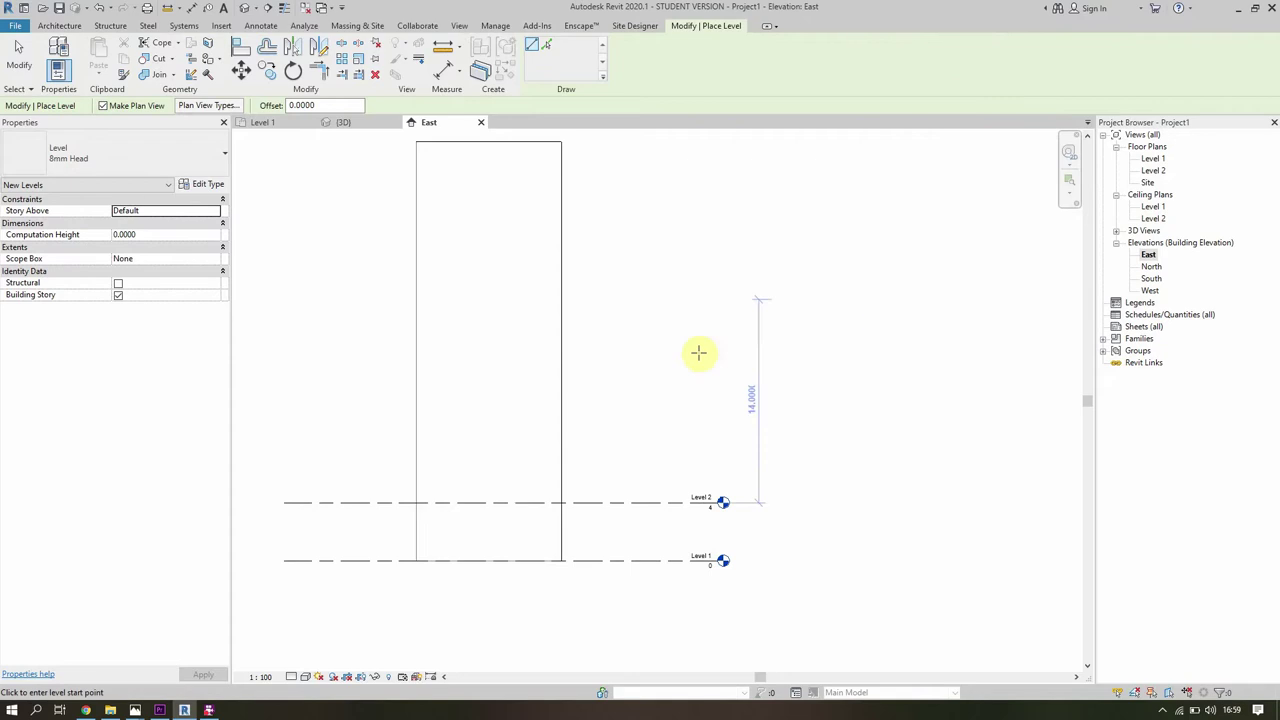
pyautogui.click(547, 46)
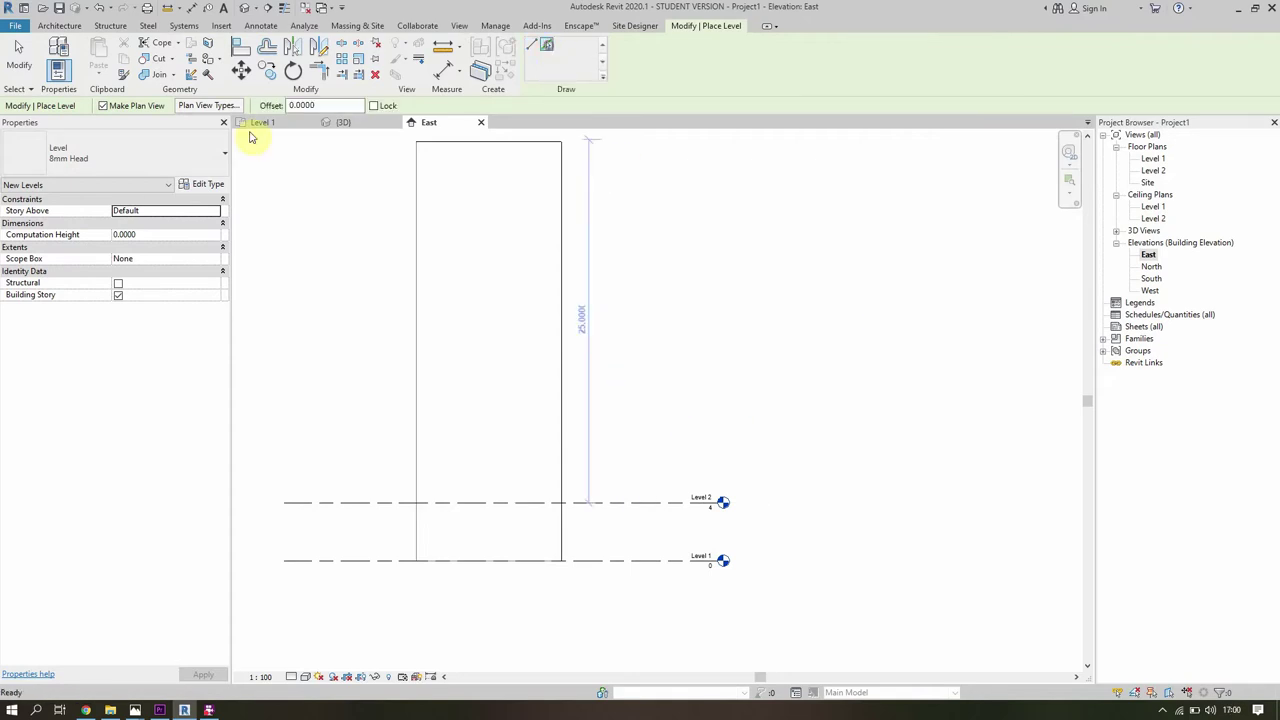
pyautogui.doubleClick(328, 104)
pyautogui.write('4')
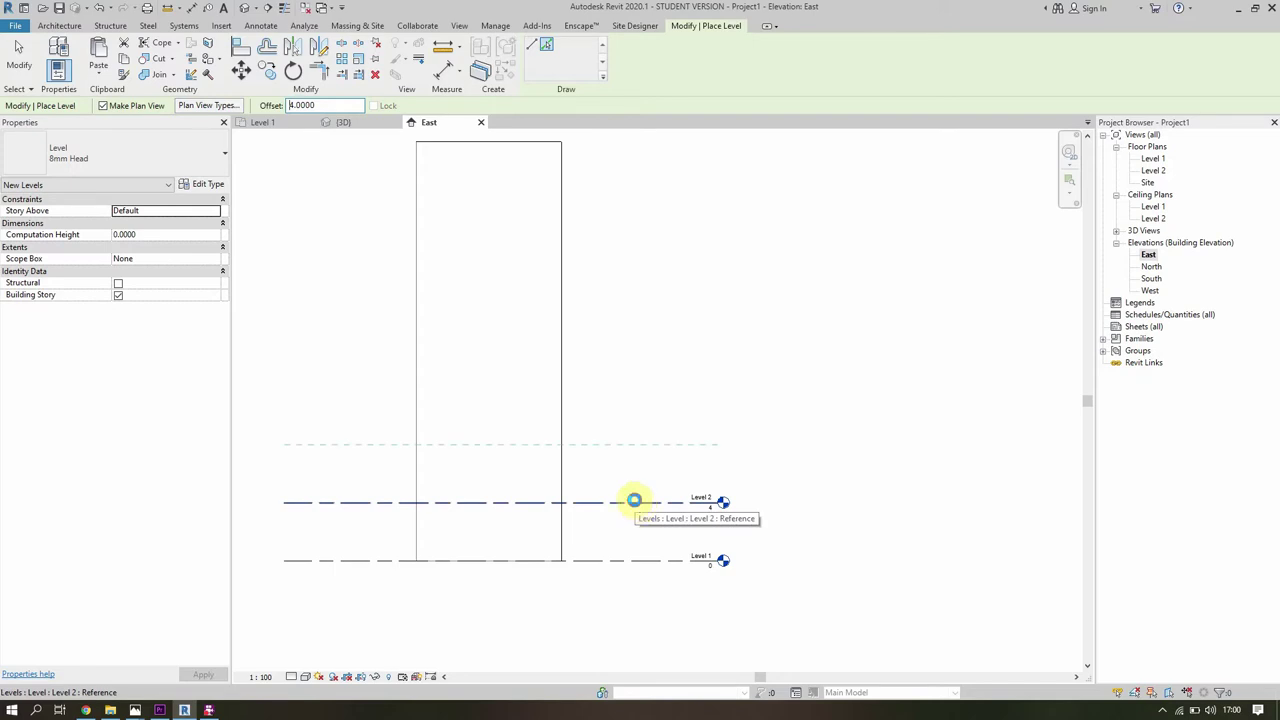
# Pick the top level line repeatedly to create Levels 3 through 7, up to 24.
pyautogui.click(636, 503)
pyautogui.click(651, 446)
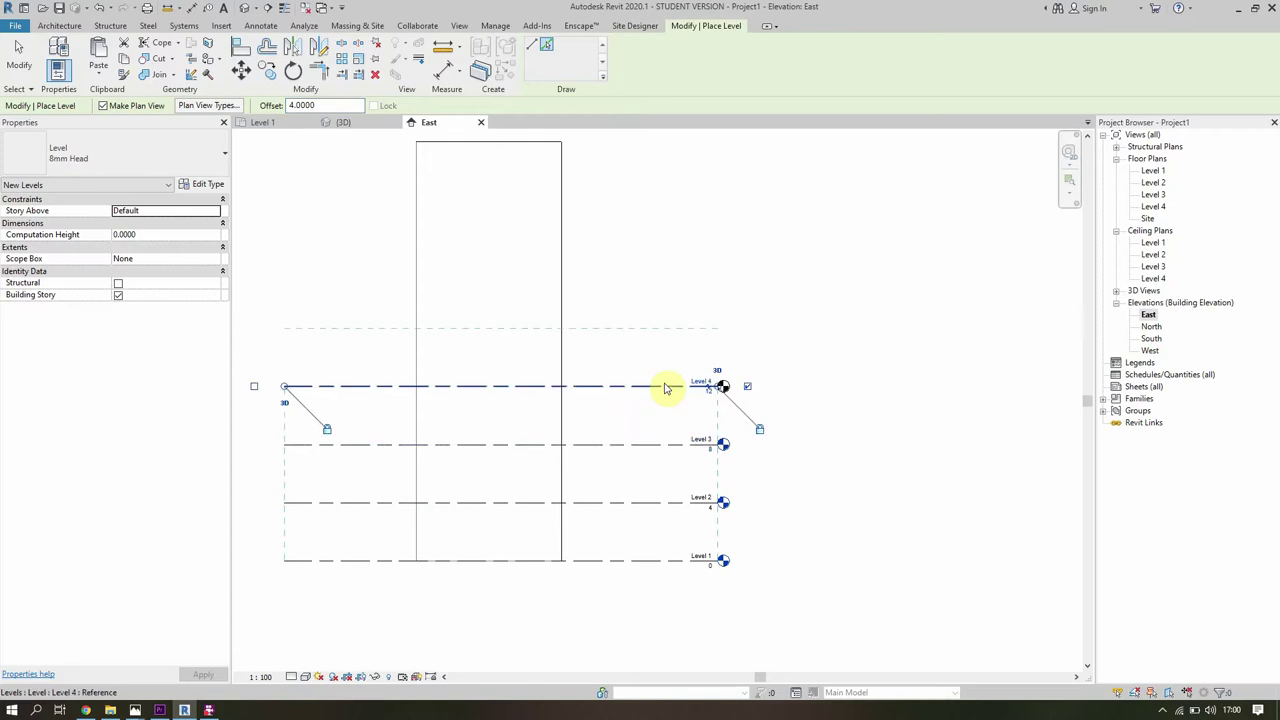
pyautogui.click(666, 328)
pyautogui.click(670, 270)
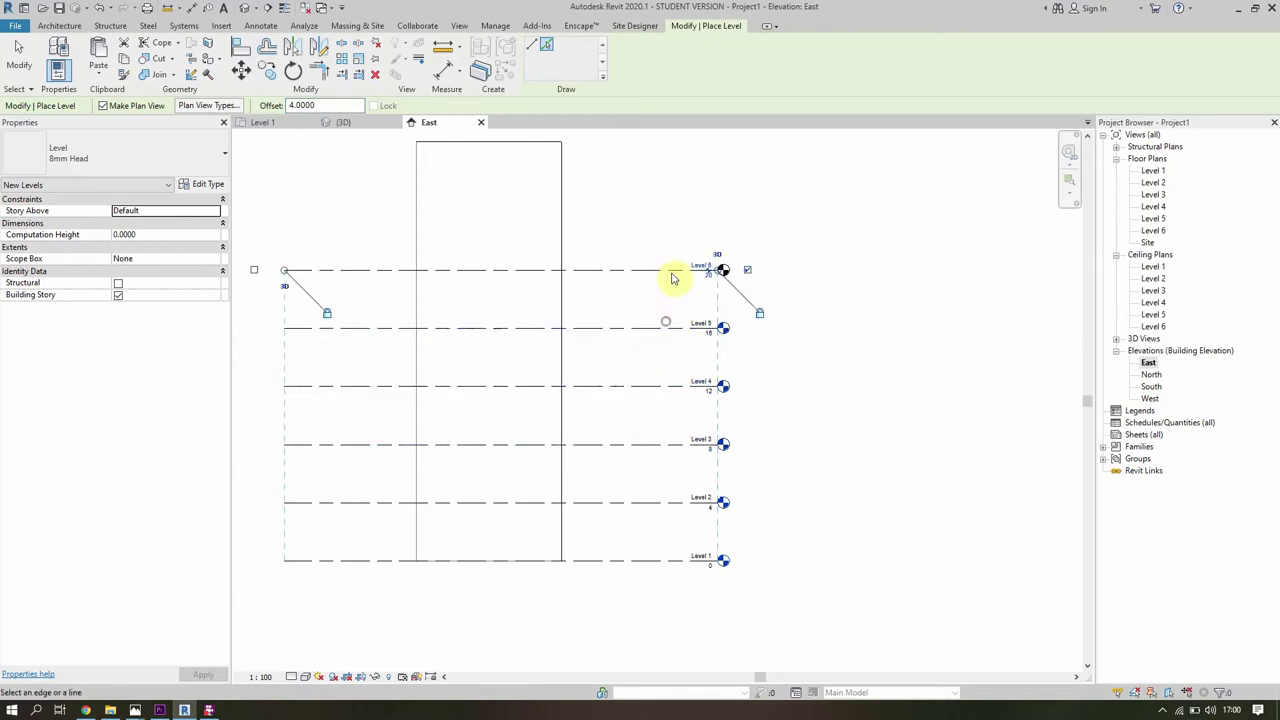
pyautogui.click(668, 271)
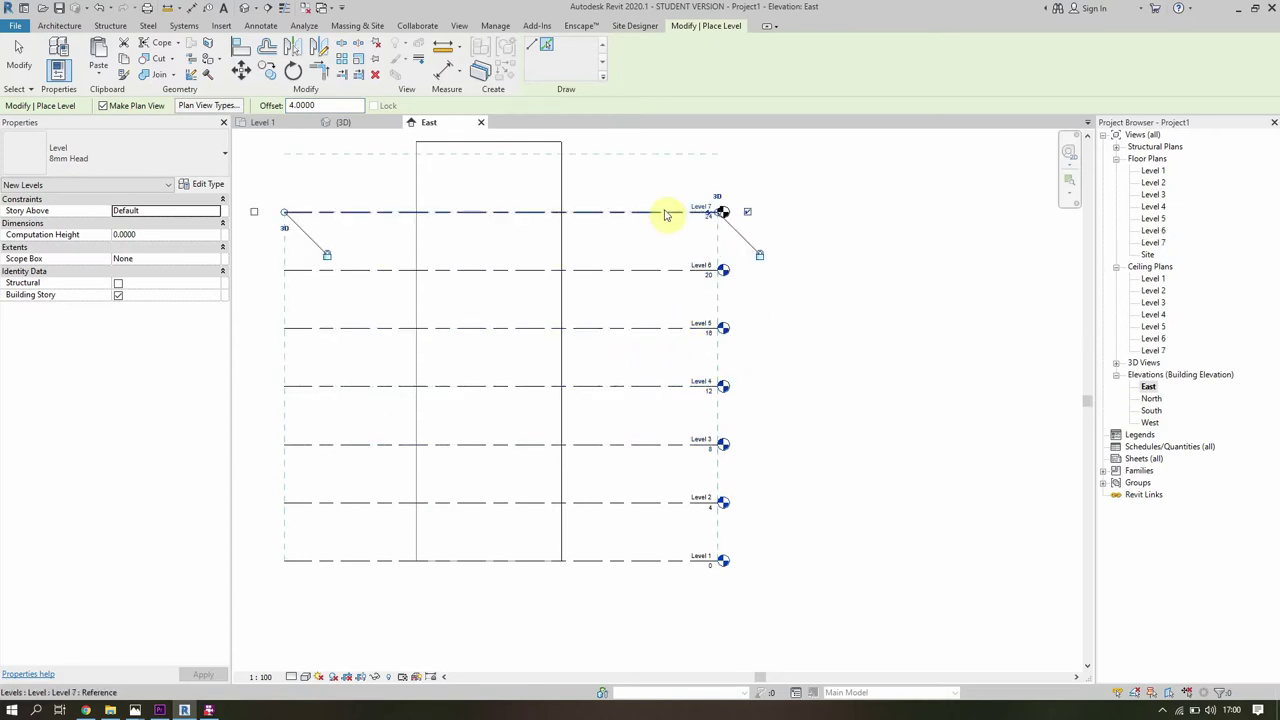
pyautogui.moveTo(666, 228); pyautogui.dragTo(670, 313, button='middle')
# Align the mass top to the Level 7 line in 3D, then check it in the East elevation.
pyautogui.press('Escape')
pyautogui.press('Escape')
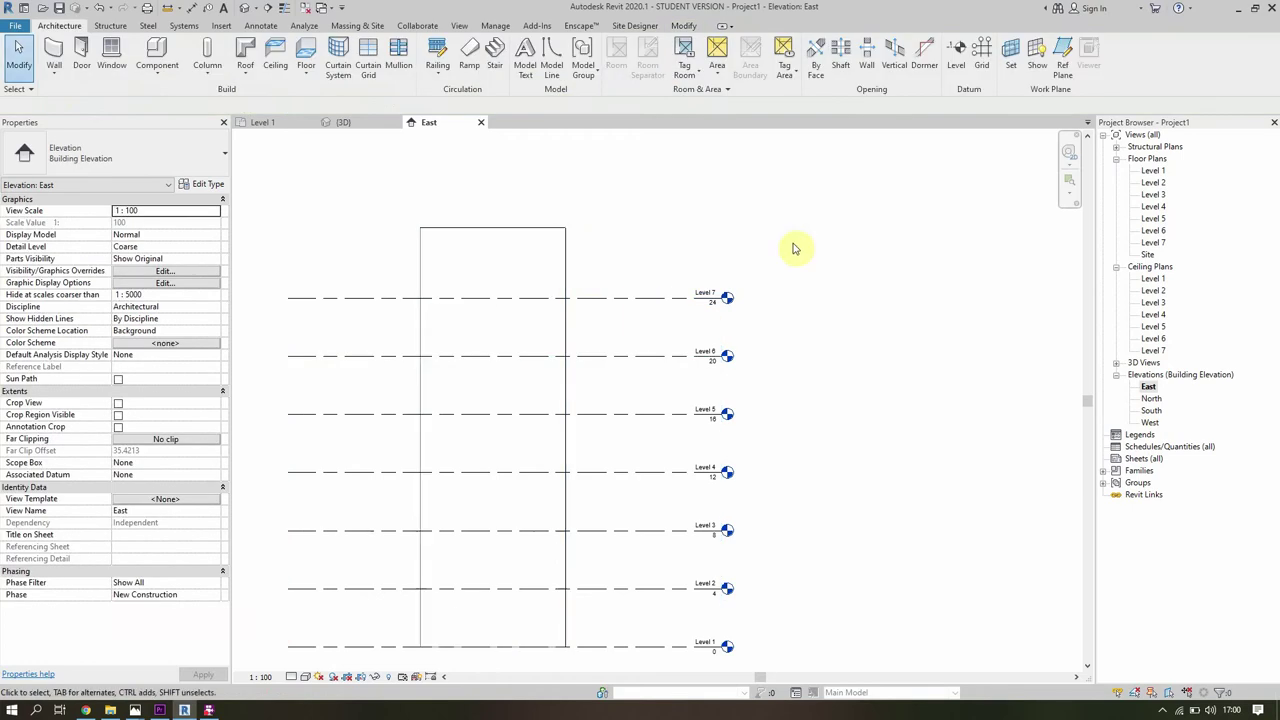
pyautogui.click(245, 8)
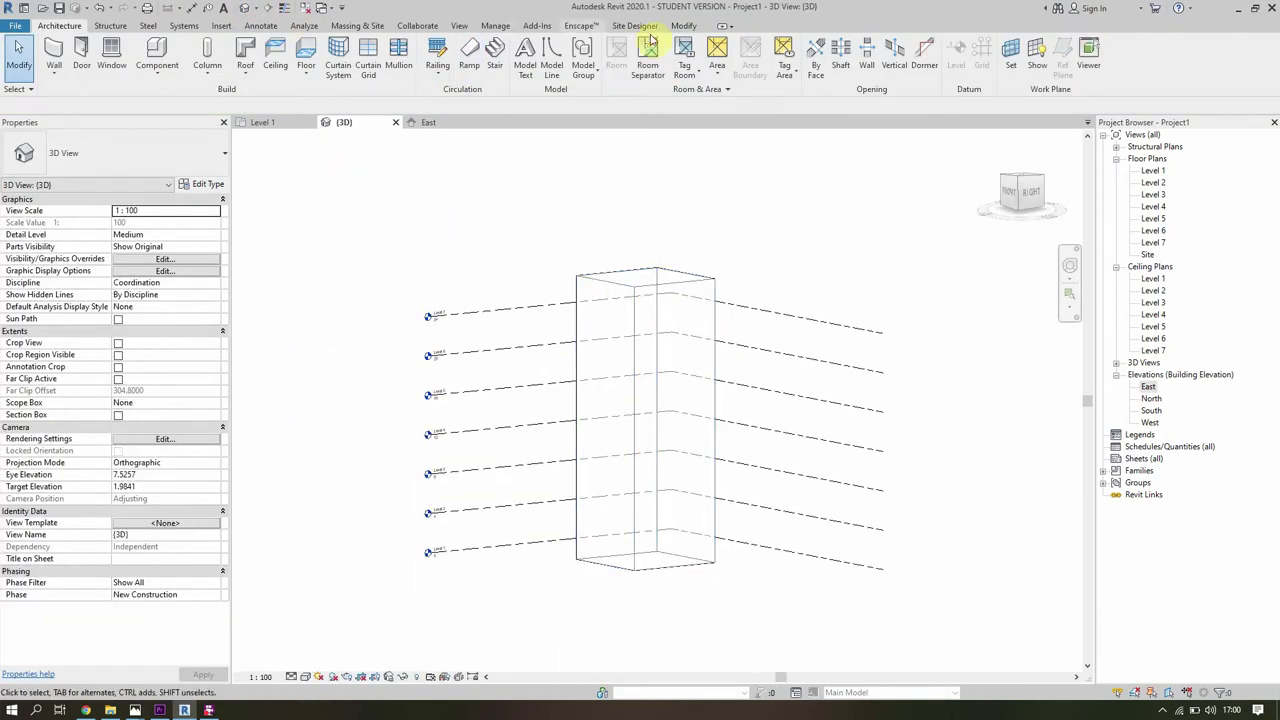
pyautogui.click(684, 27)
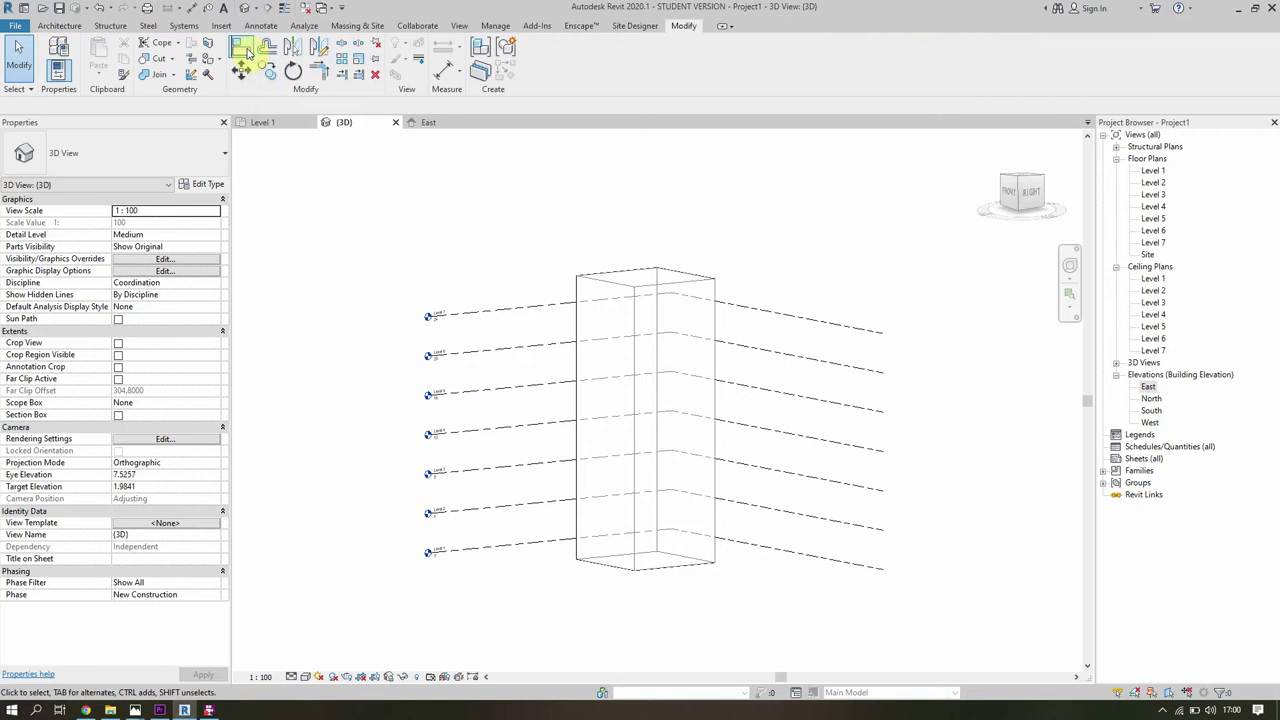
pyautogui.click(243, 48)
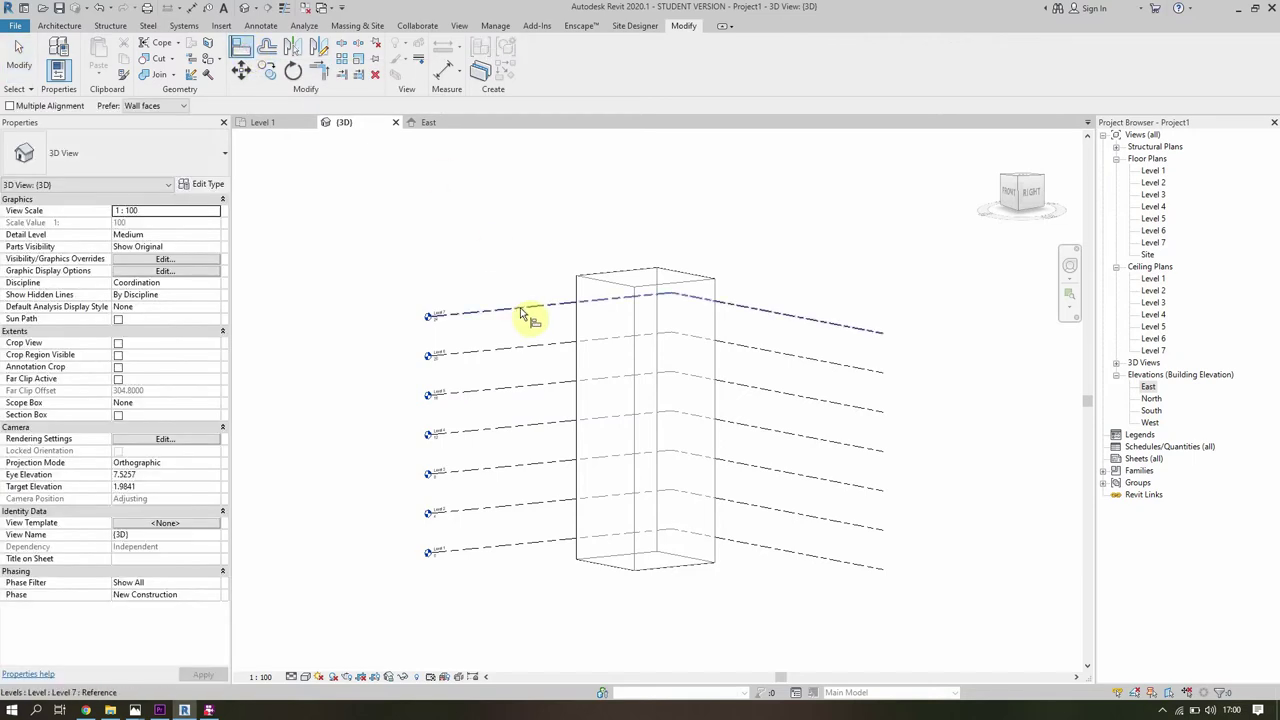
pyautogui.click(520, 312)
pyautogui.click(658, 283)
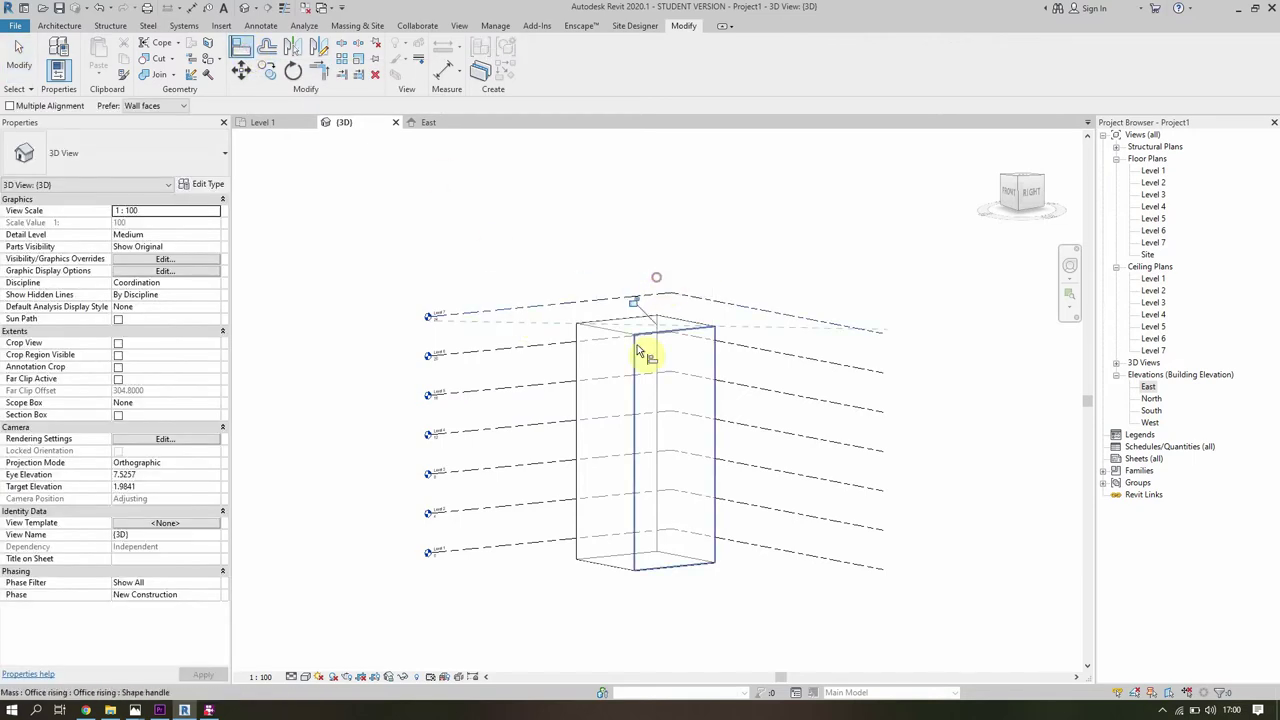
pyautogui.doubleClick(1148, 386)
pyautogui.scroll(-2, 609, 401)
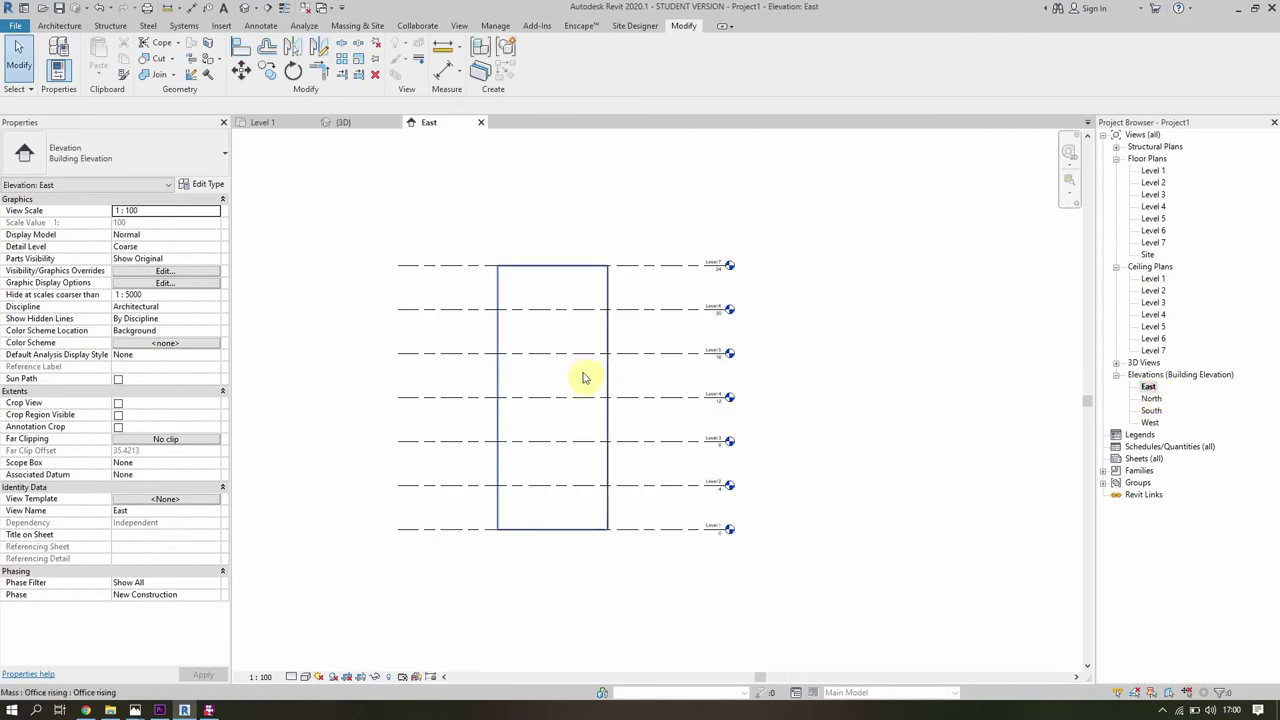
# From the 3D view, open Design Options and add a new option set, Option Set 1.
pyautogui.click(246, 10)
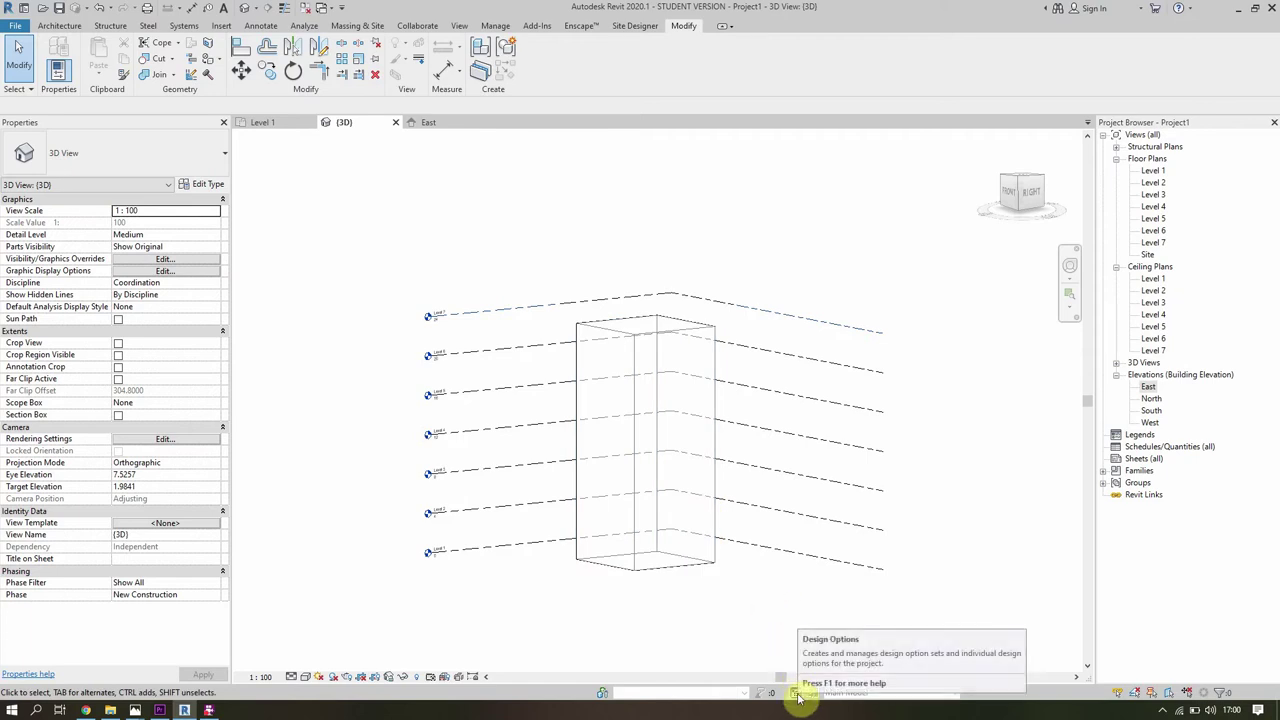
pyautogui.click(797, 694)
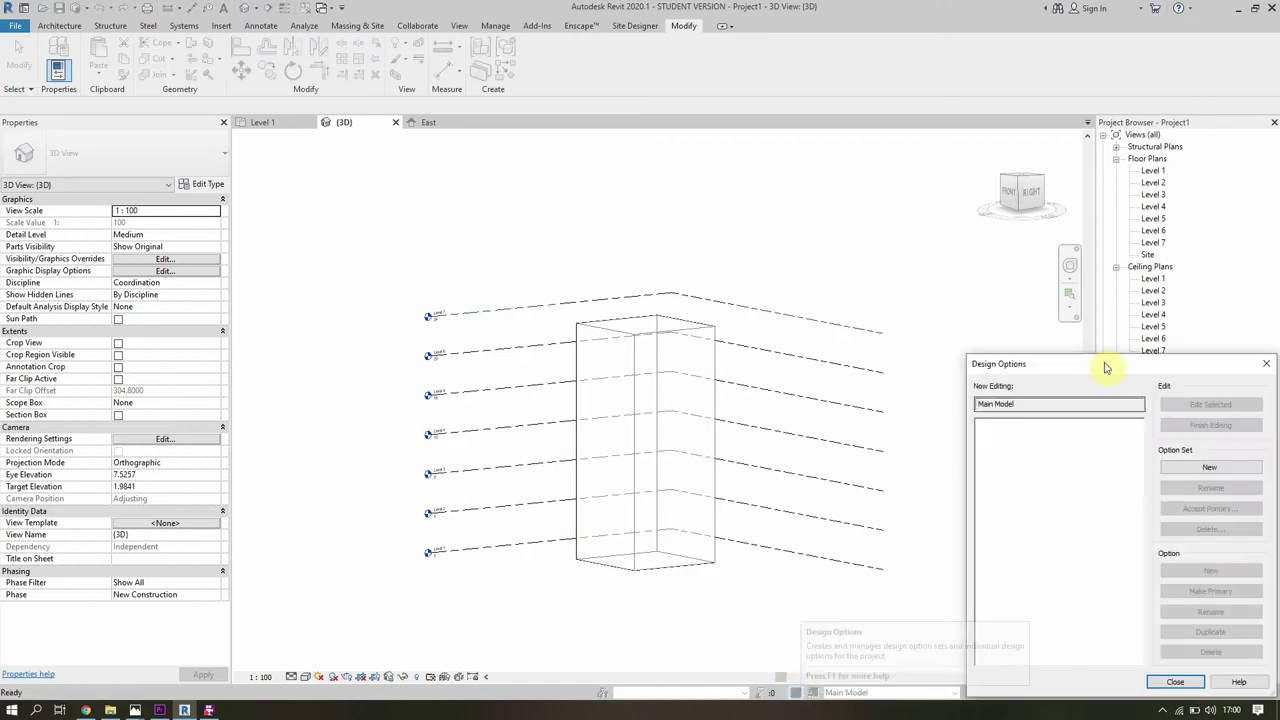
pyautogui.moveTo(1093, 364); pyautogui.dragTo(582, 155)
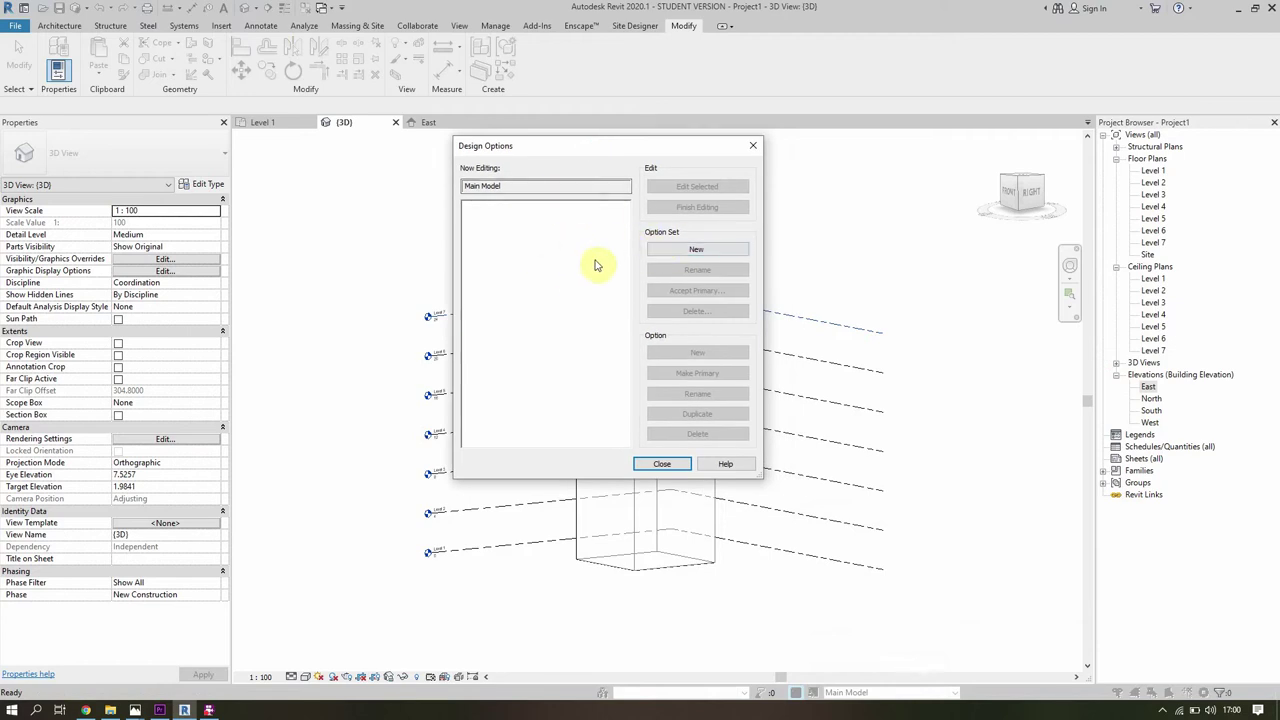
pyautogui.click(671, 248)
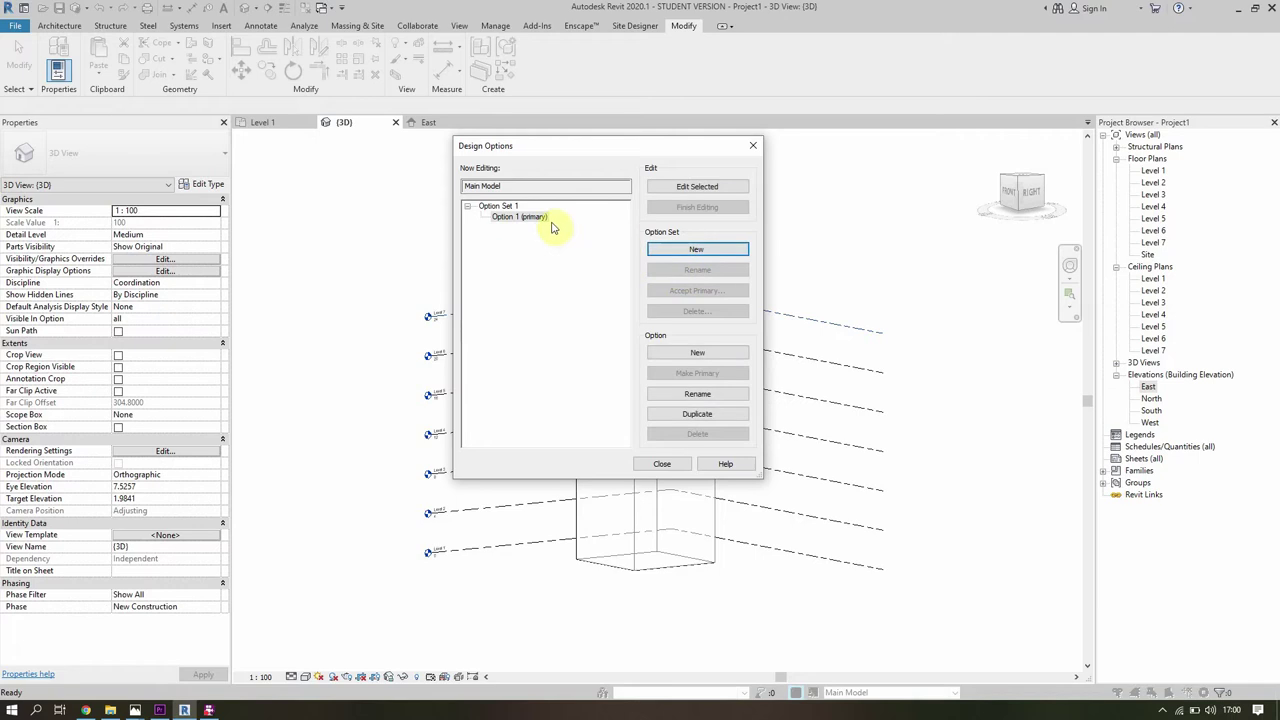
pyautogui.click(506, 206)
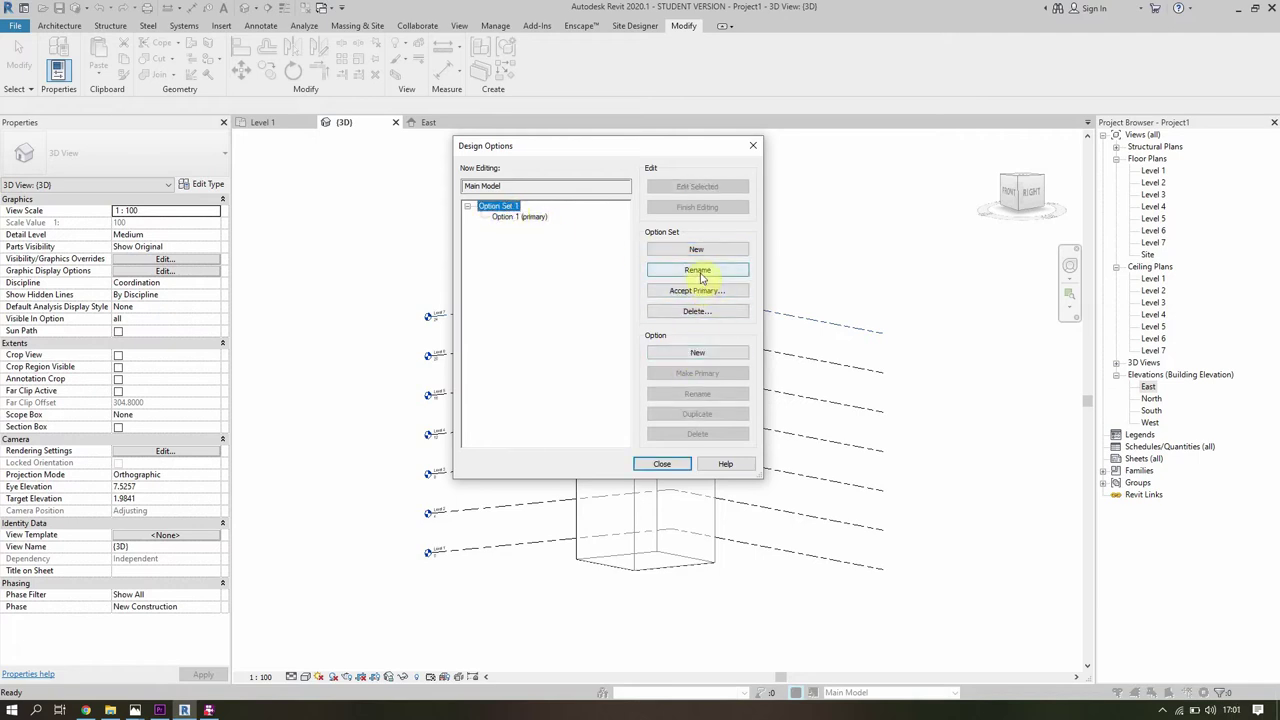
# Rename Option Set 1 to 'Conceptual Mass Design Options'.
pyautogui.click(699, 272)
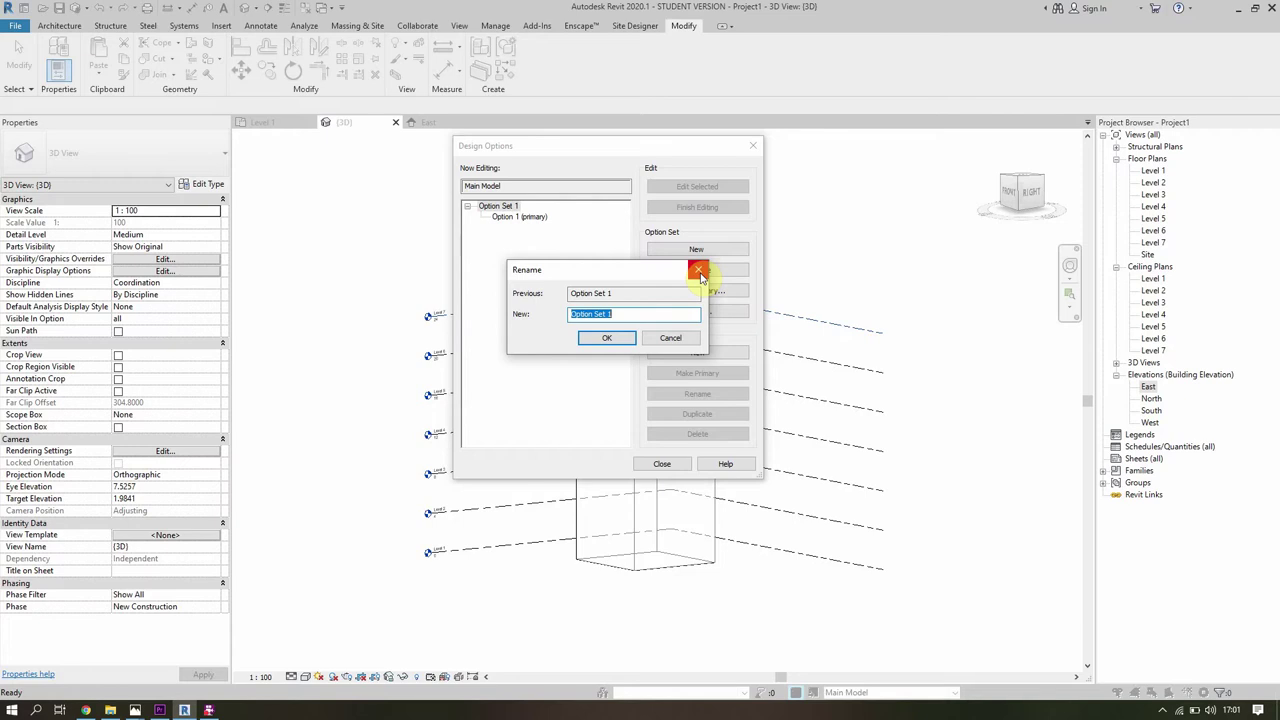
pyautogui.write('Conceptual Mass Design')
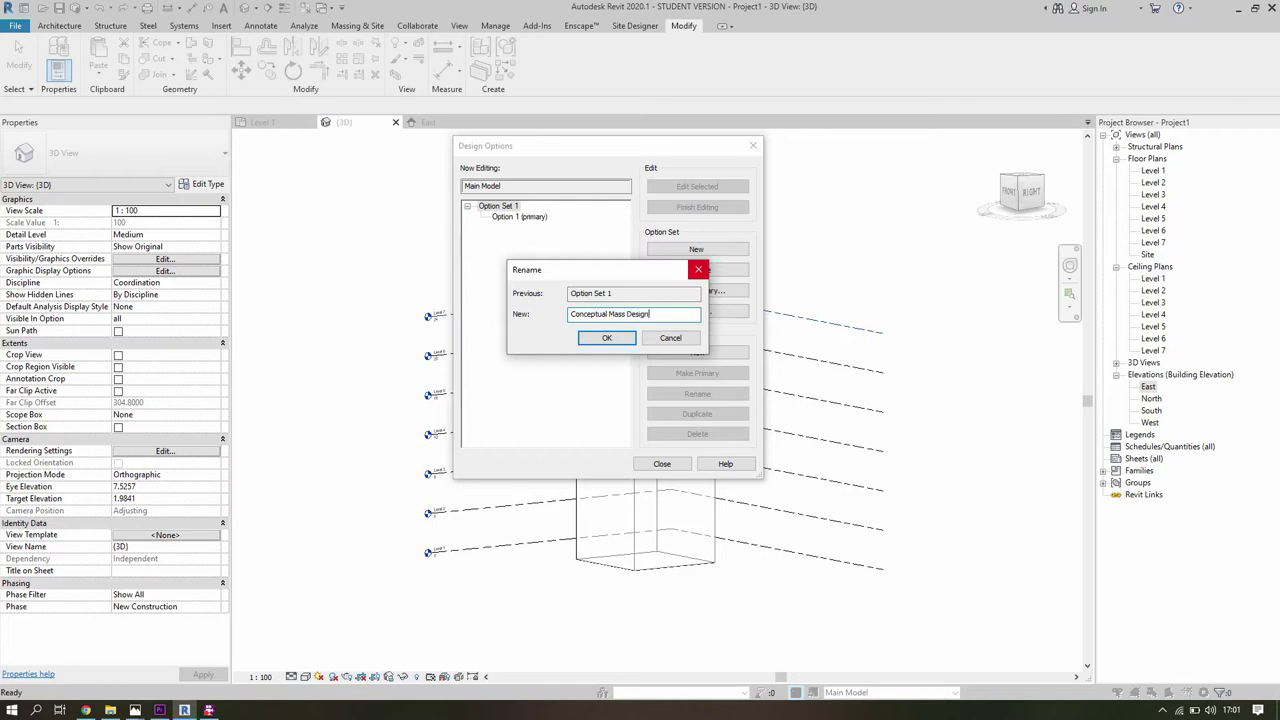
pyautogui.press('Return')
# Rename the primary Option 1 to 'Office Rising'.
pyautogui.click(504, 218)
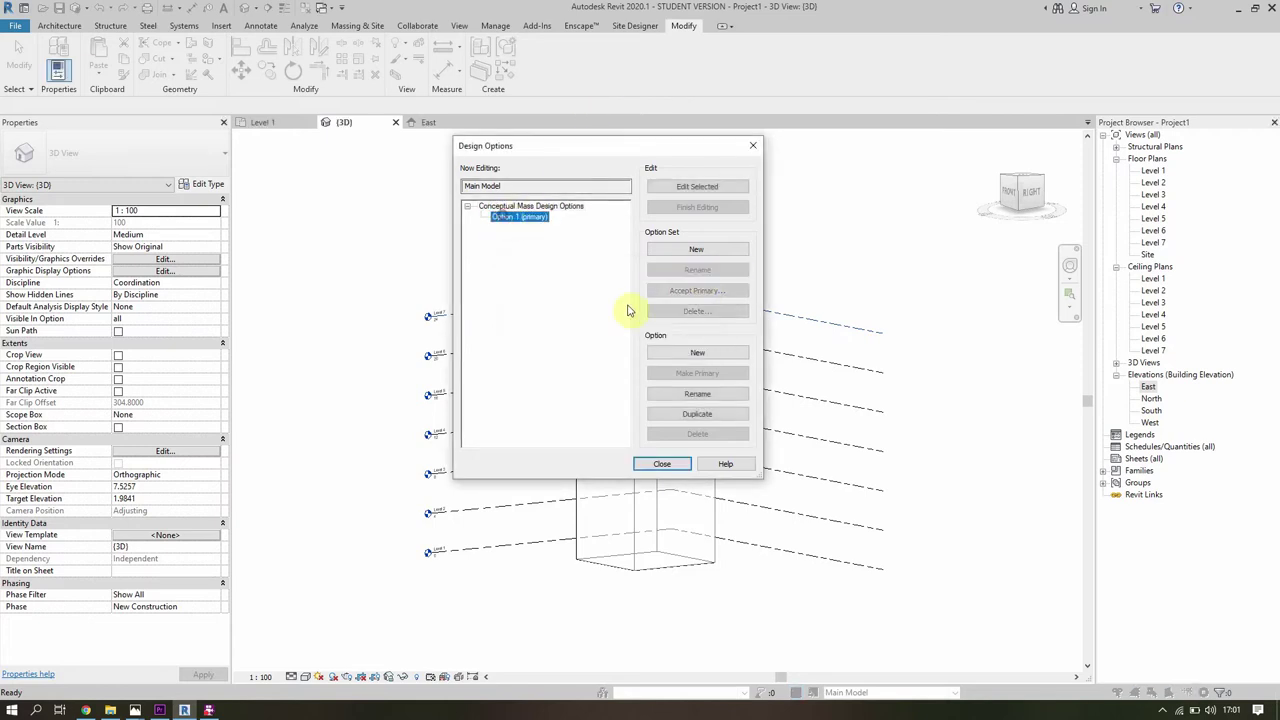
pyautogui.click(697, 396)
pyautogui.write('Office Rising')
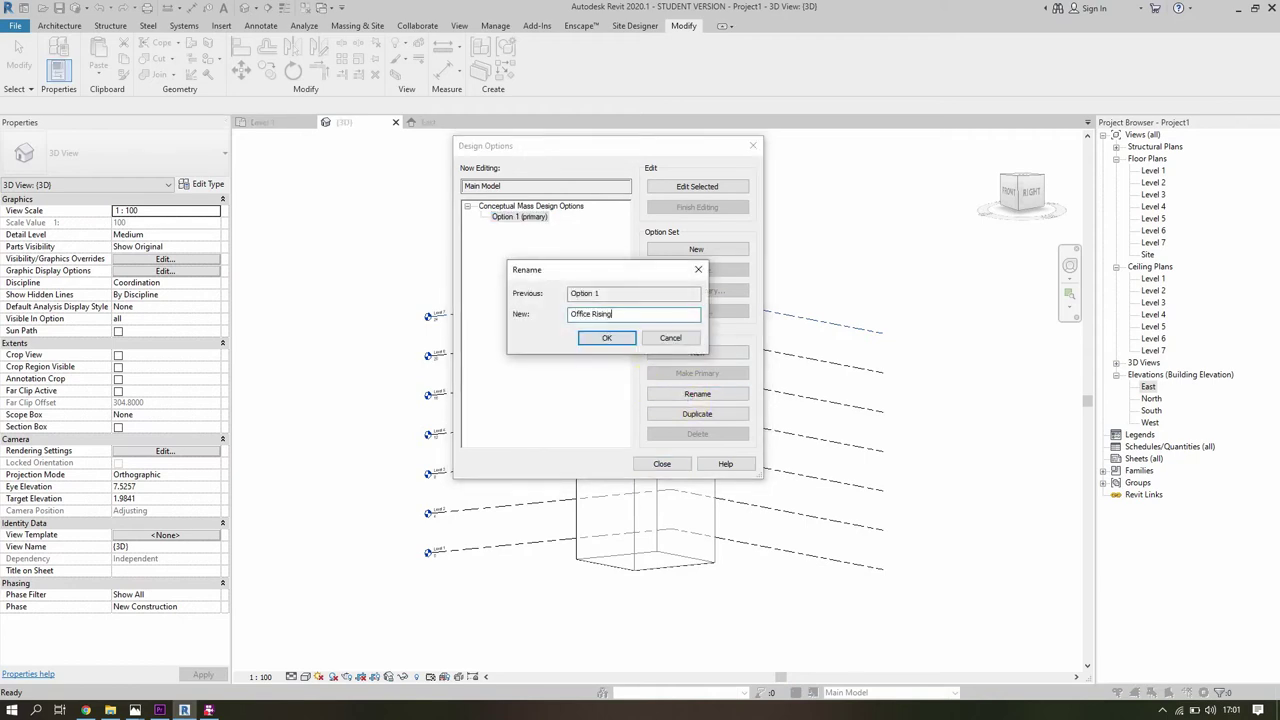
pyautogui.press('Return')
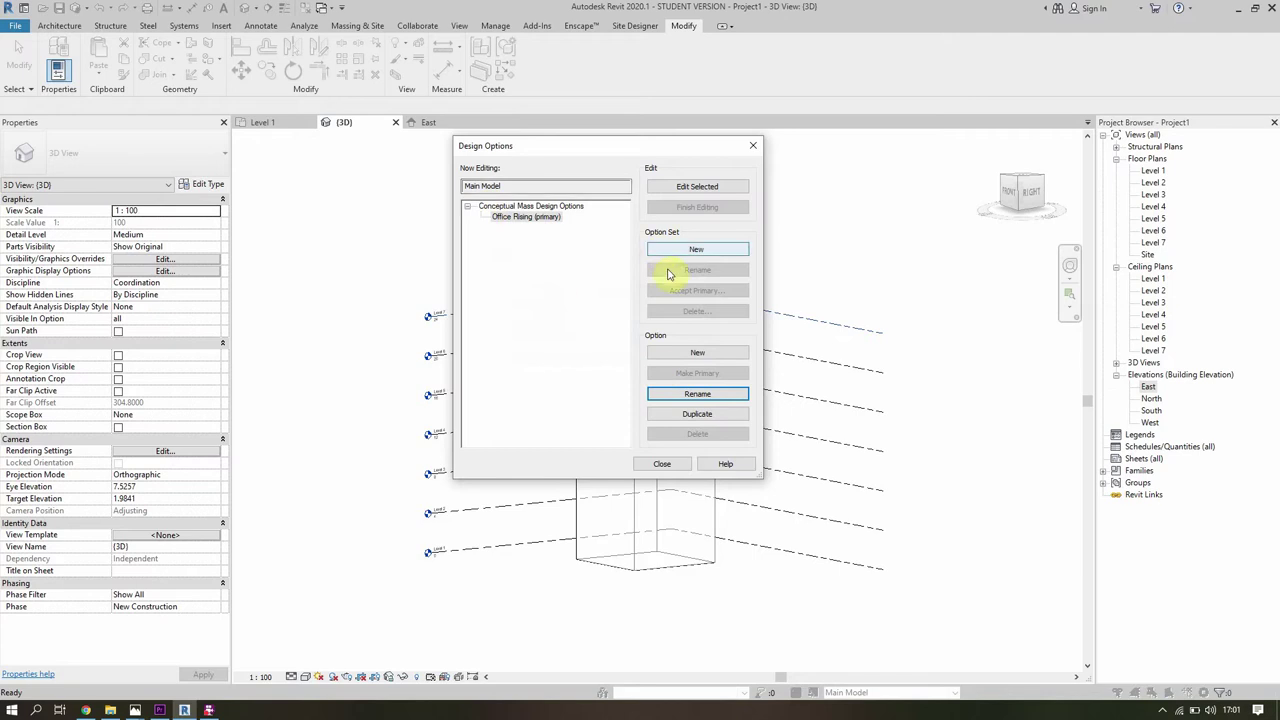
# Add a second option and name it 'Office Horizontal'.
pyautogui.click(675, 352)
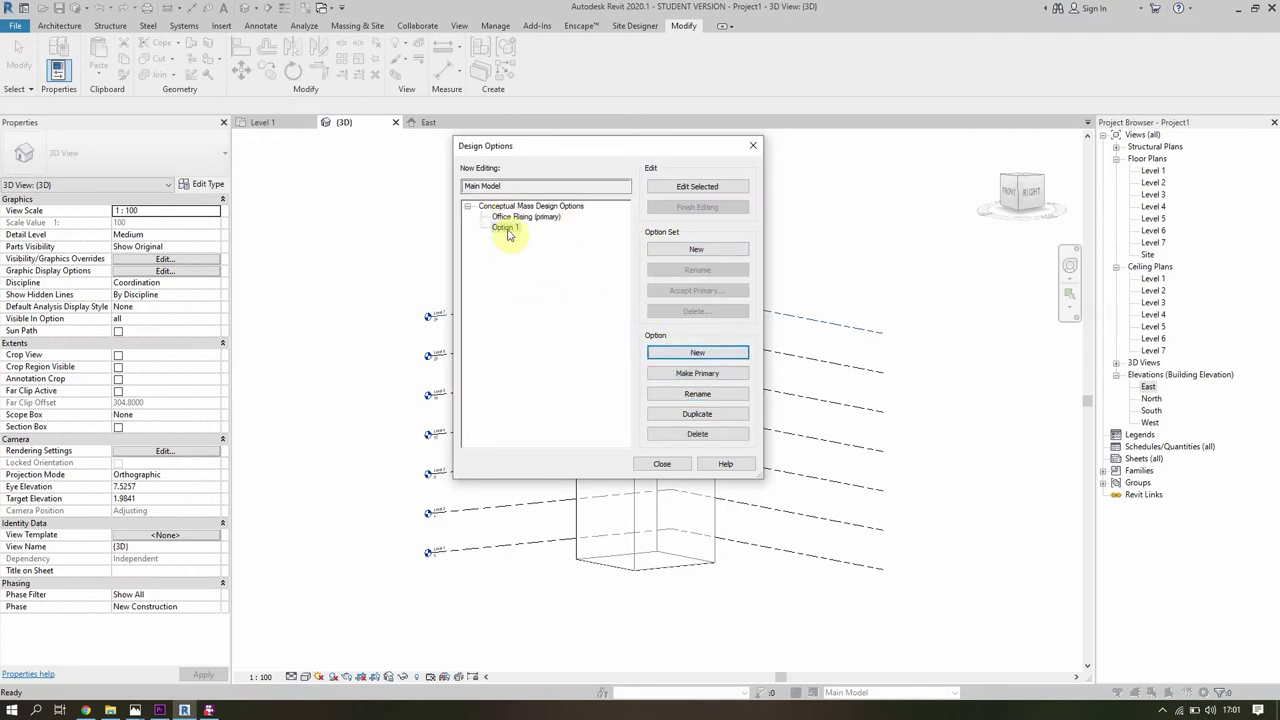
pyautogui.click(505, 228)
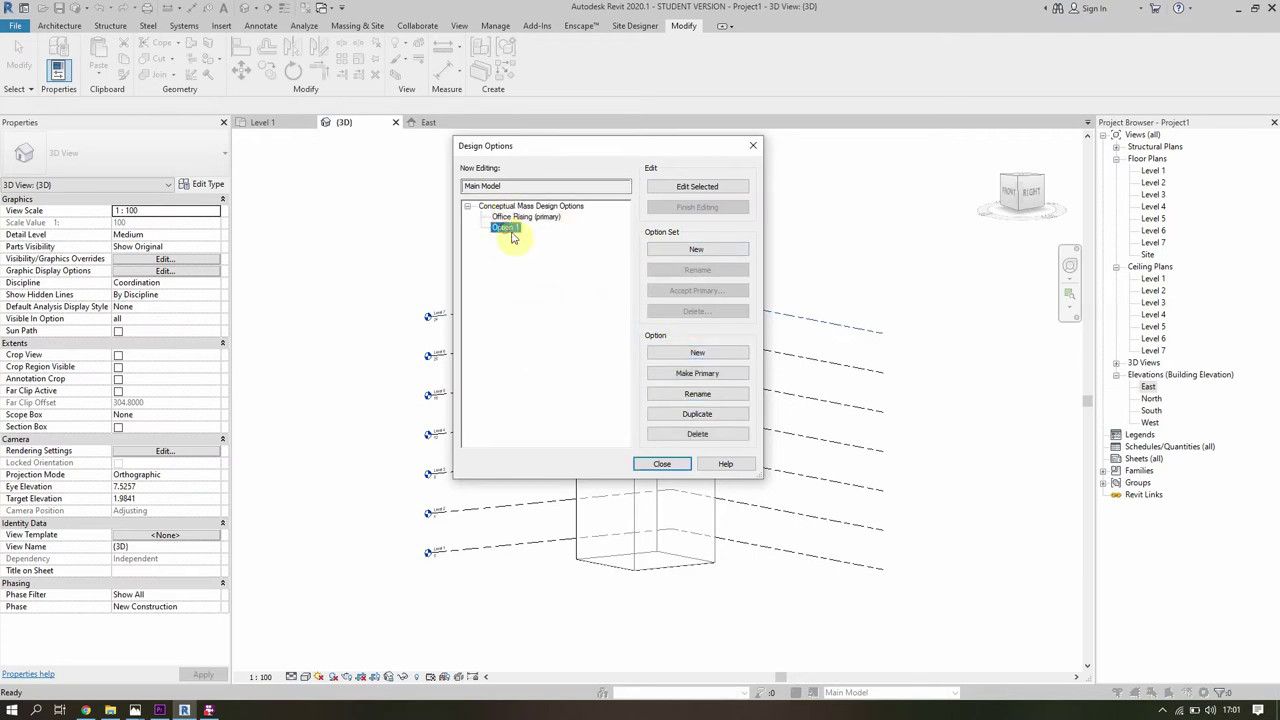
pyautogui.click(697, 394)
pyautogui.write('Office Horizontal')
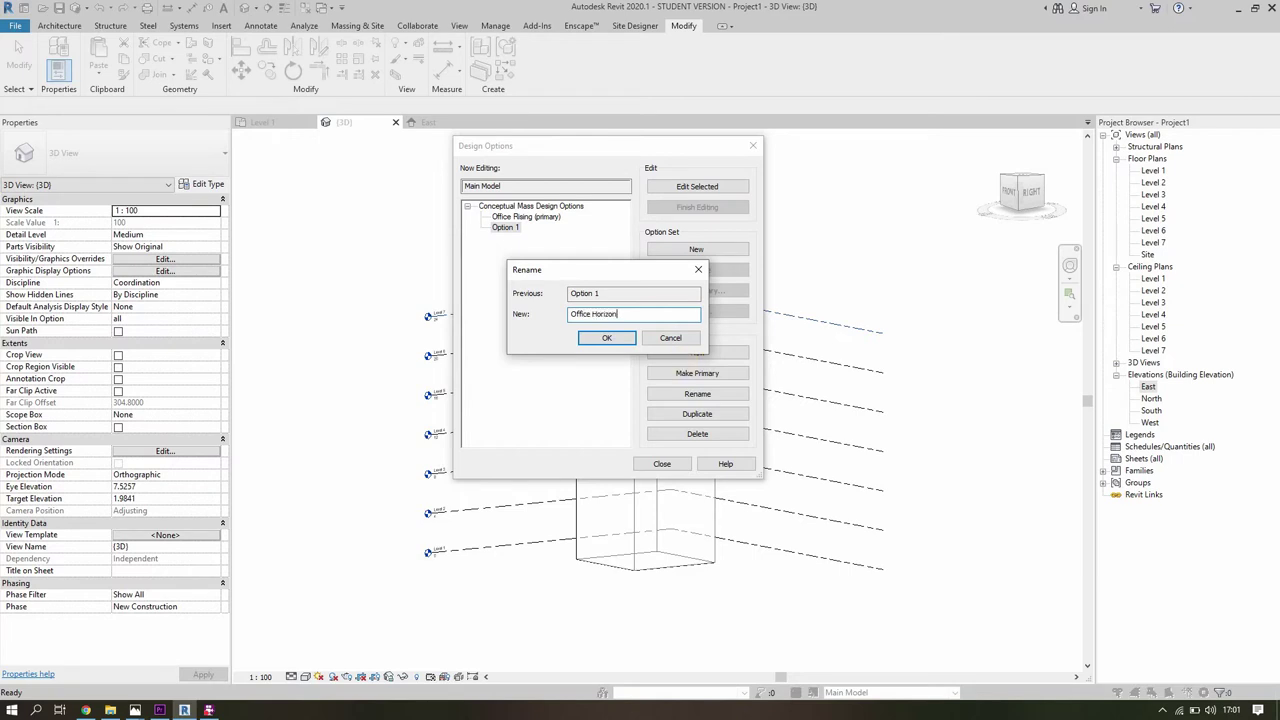
pyautogui.click(606, 338)
# Close the Design Options window and select the Office tower mass.
pyautogui.click(661, 464)
pyautogui.click(689, 520)
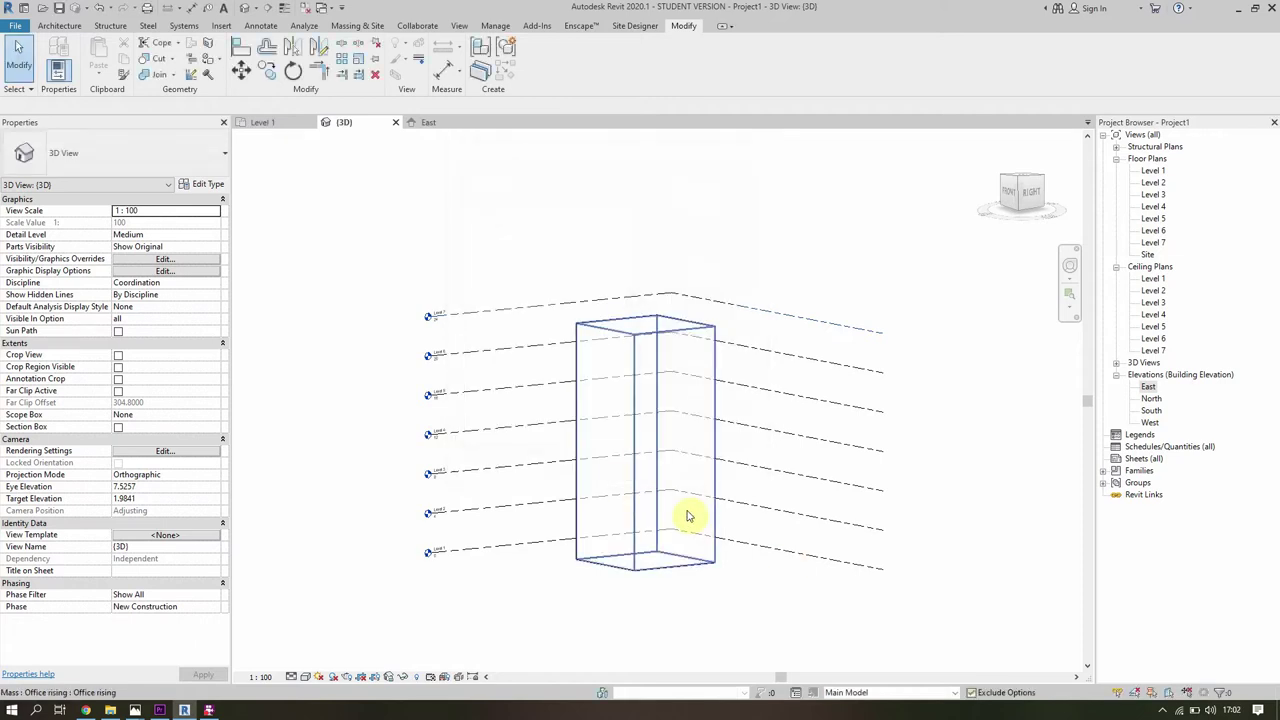
pyautogui.click(687, 549)
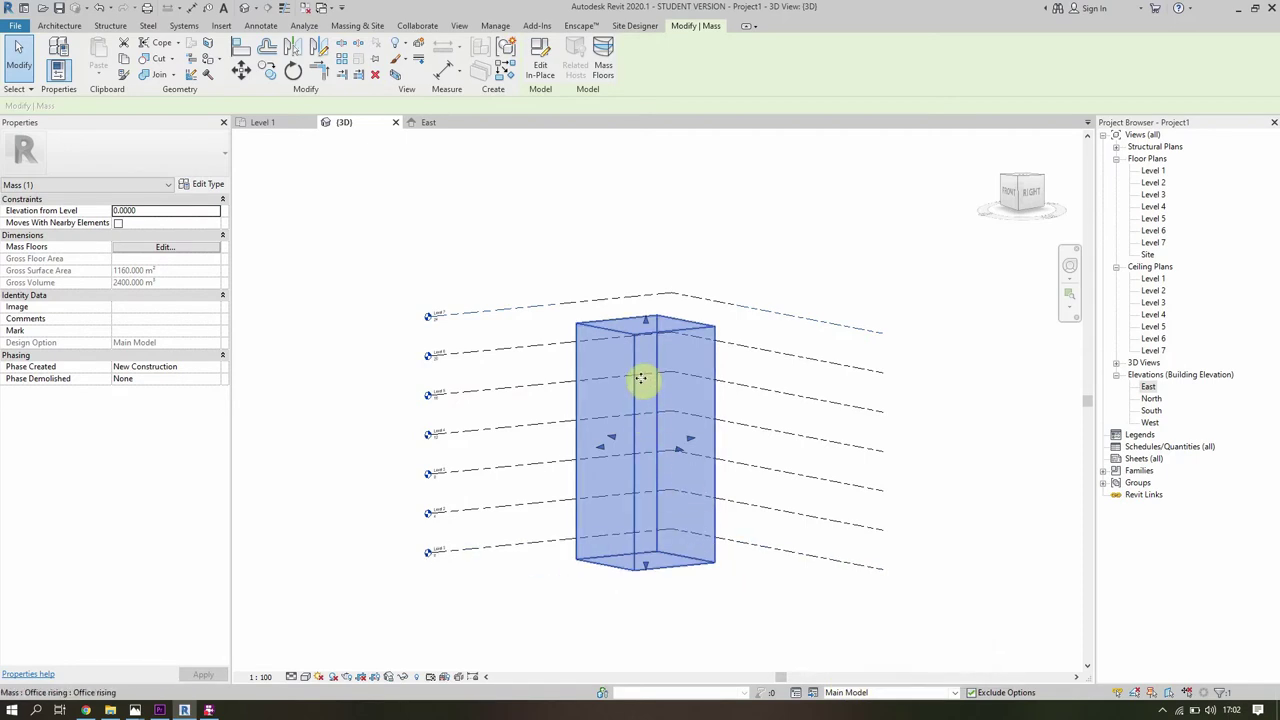
# Use Add to Set so the mass belongs only to Office Rising, not Office Horizontal.
pyautogui.click(497, 26)
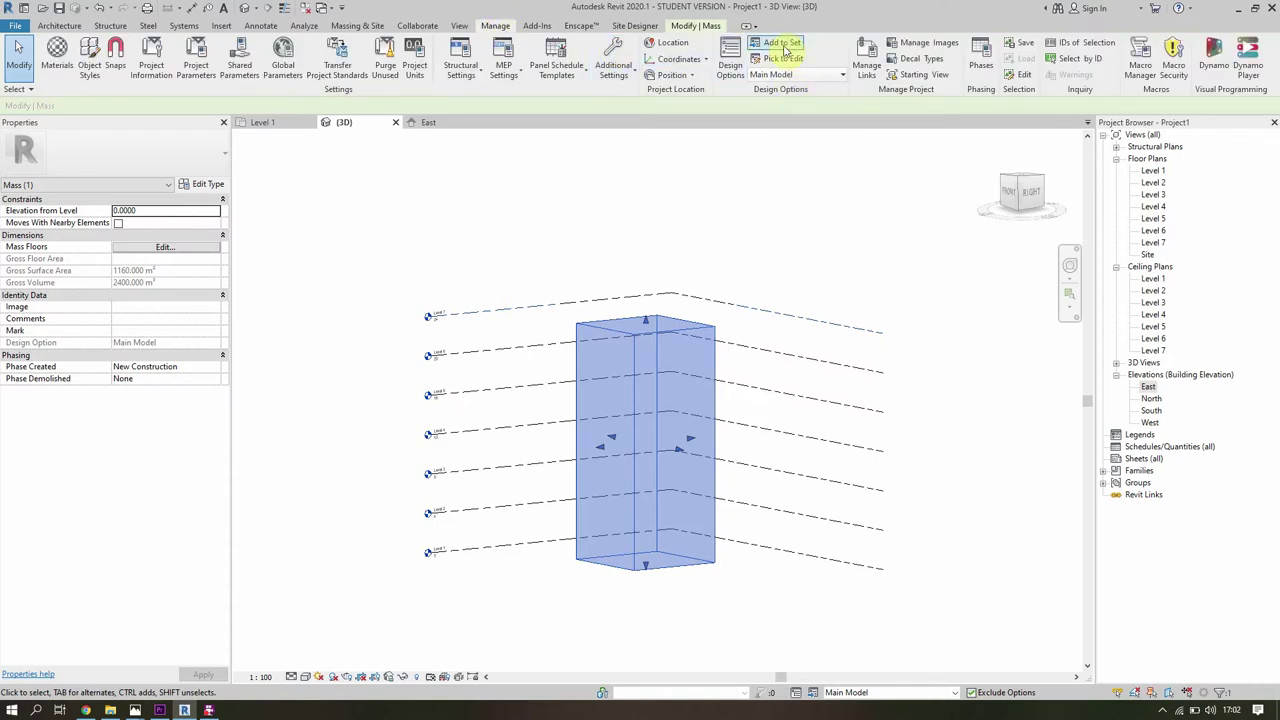
pyautogui.click(782, 44)
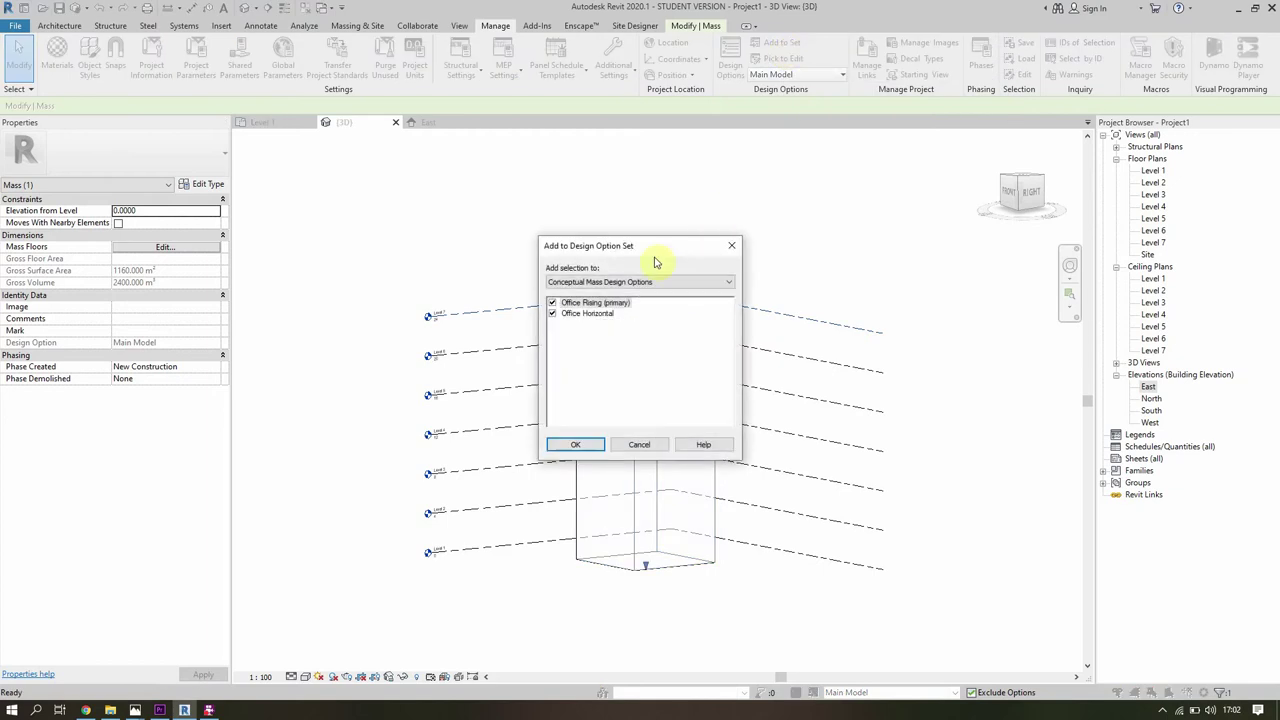
pyautogui.click(552, 314)
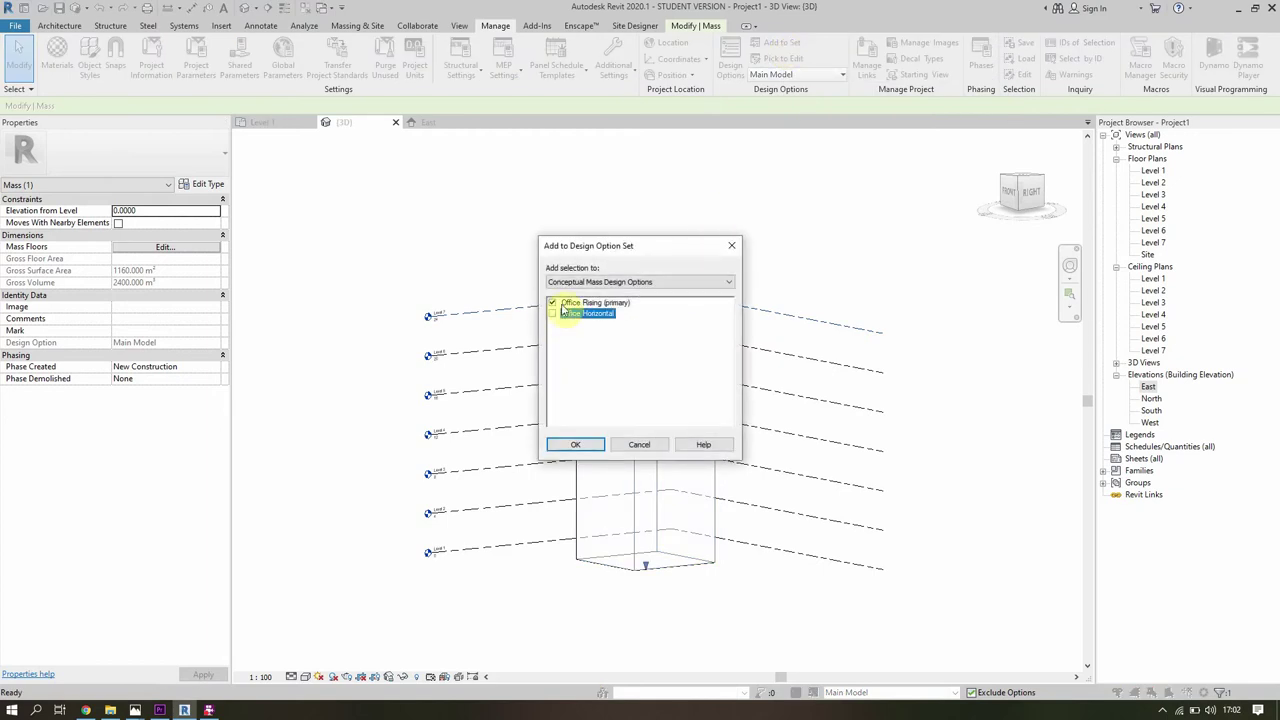
pyautogui.click(573, 444)
pyautogui.click(667, 465)
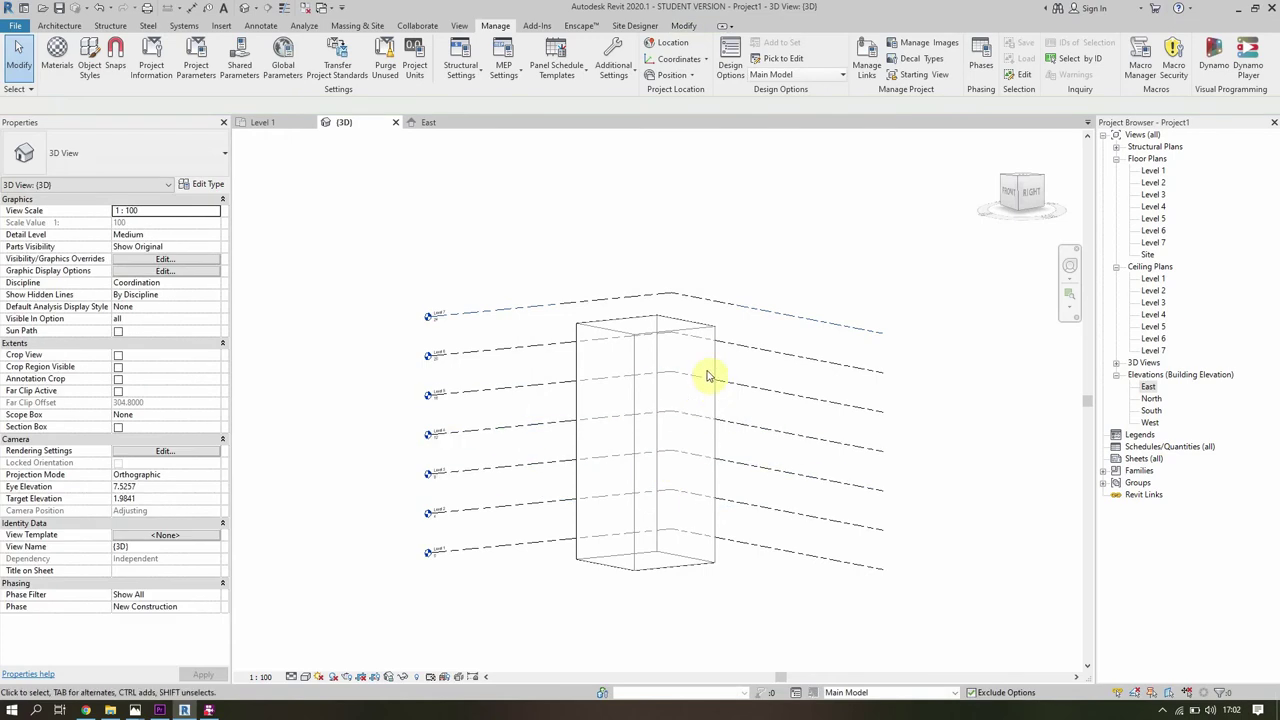
# Switch the active design option between Office Horizontal, Main Model and Office Rising.
pyautogui.click(882, 692)
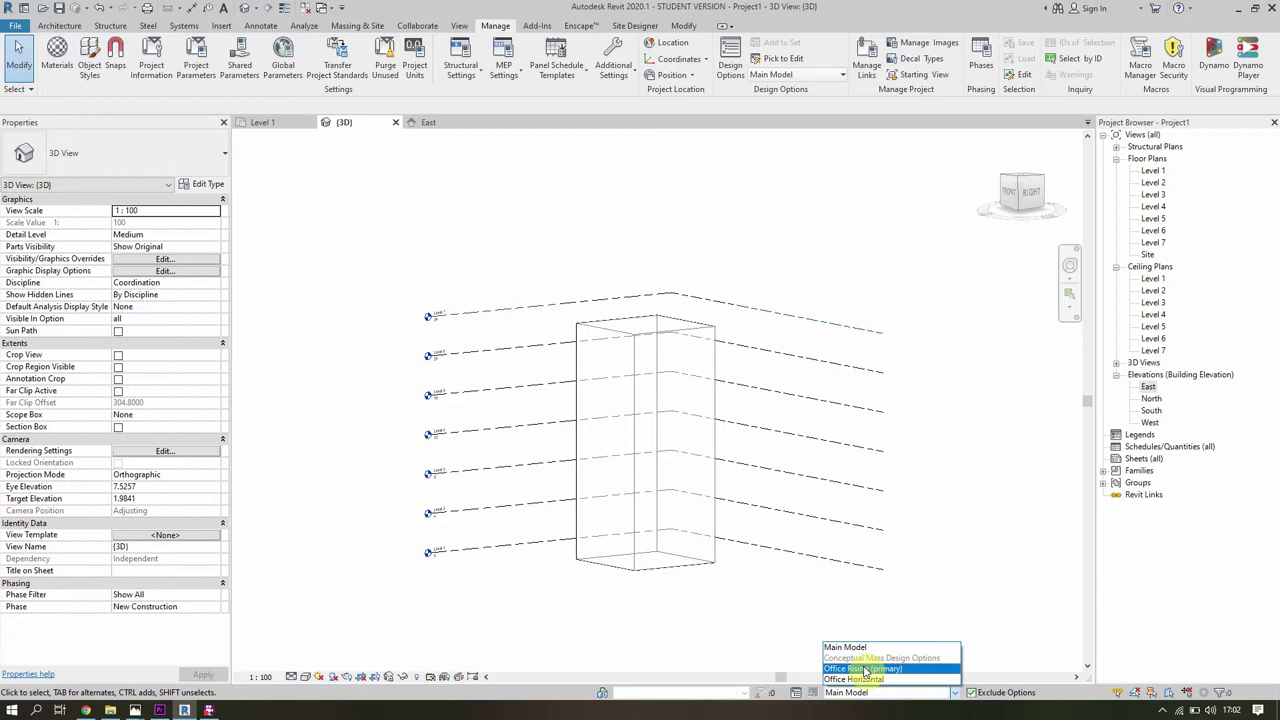
pyautogui.click(790, 640)
pyautogui.click(878, 692)
pyautogui.click(853, 679)
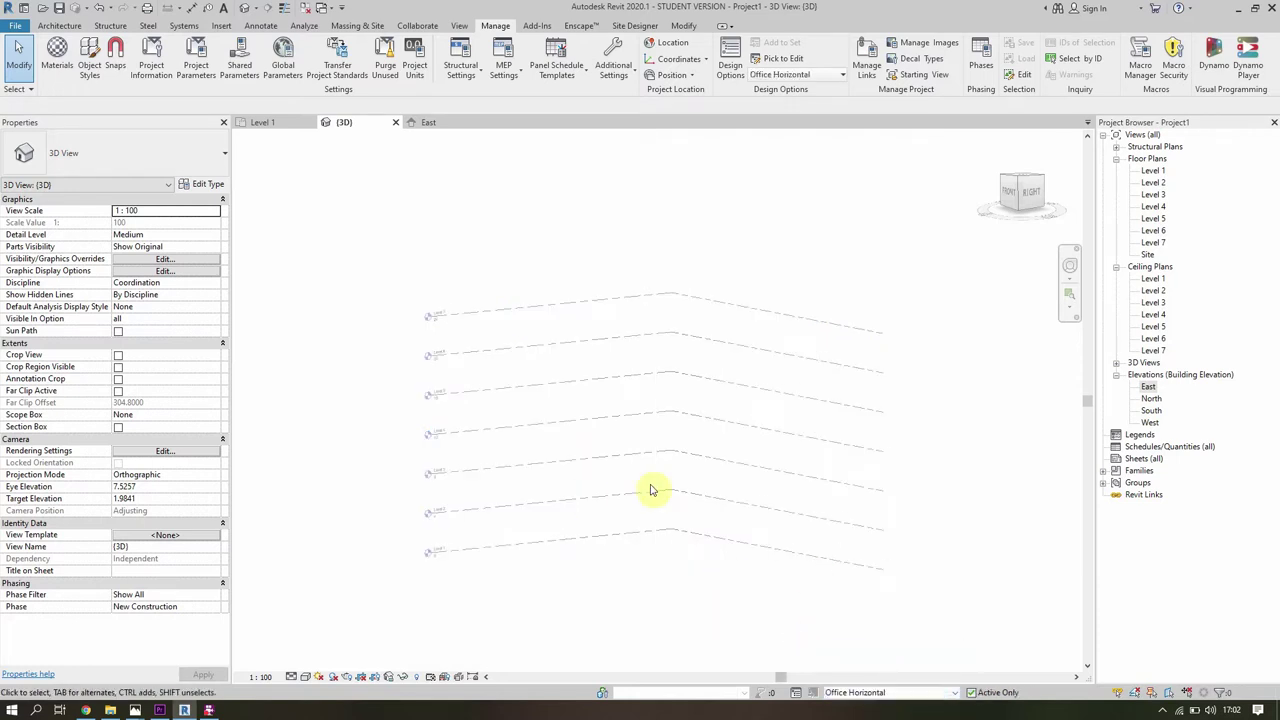
pyautogui.click(894, 692)
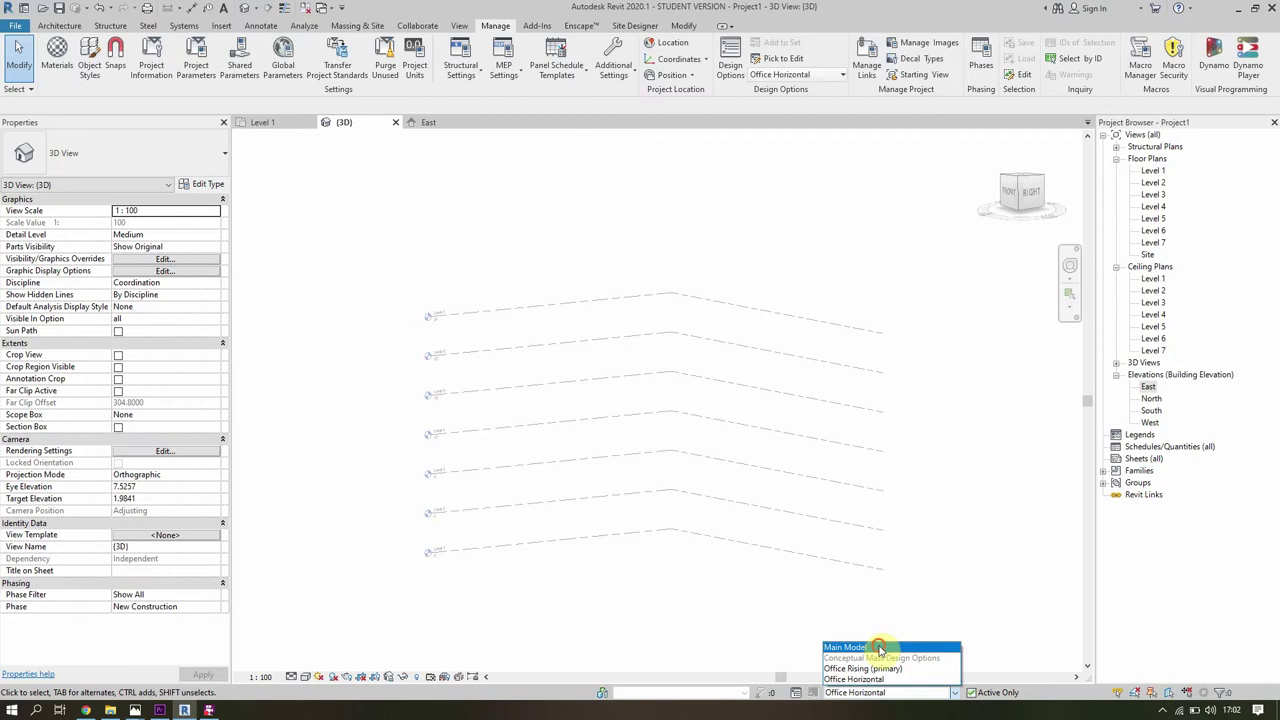
pyautogui.click(878, 647)
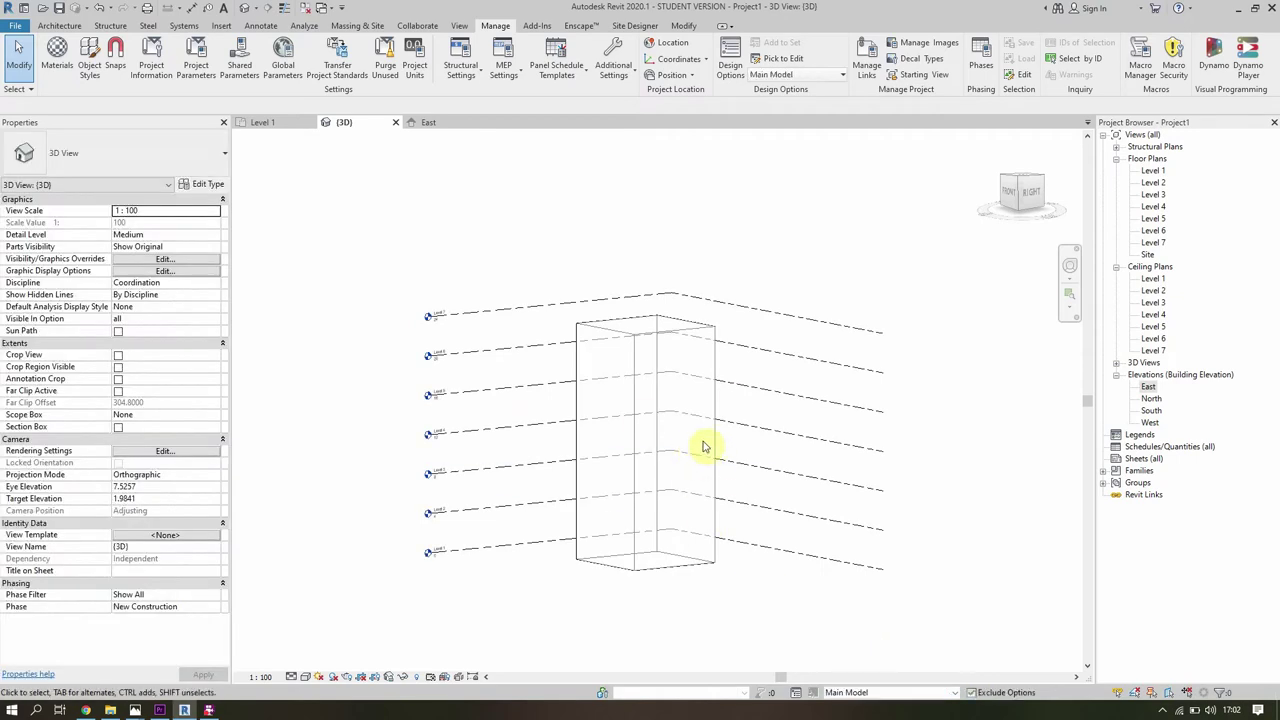
pyautogui.click(849, 692)
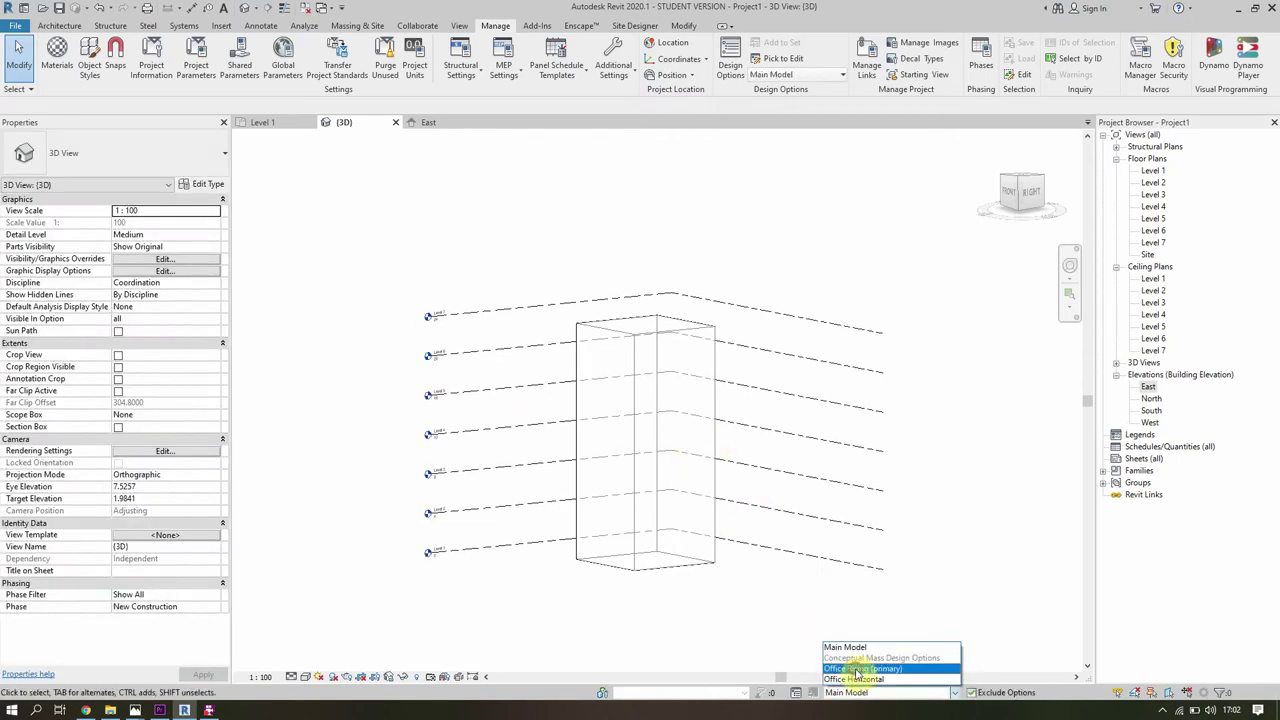
pyautogui.click(856, 673)
# Select the tower mass, make Office Horizontal active, and open the Level 1 plan.
pyautogui.click(709, 555)
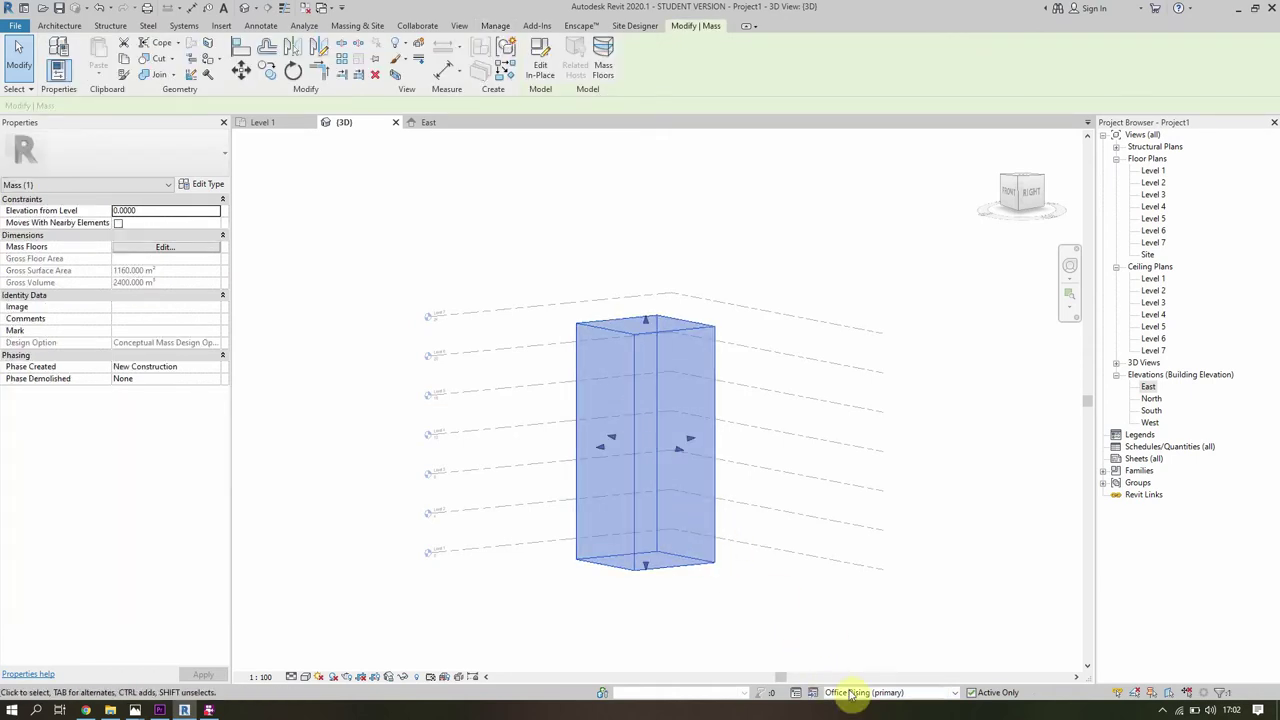
pyautogui.click(849, 694)
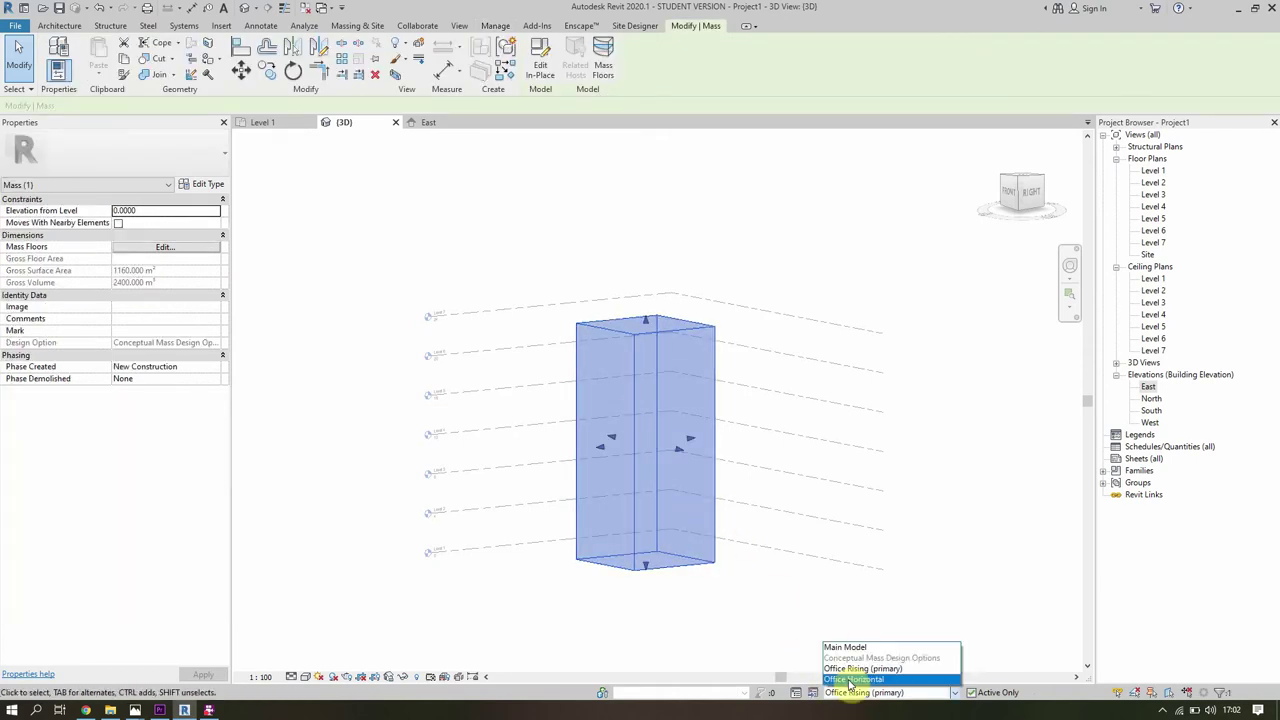
pyautogui.click(849, 680)
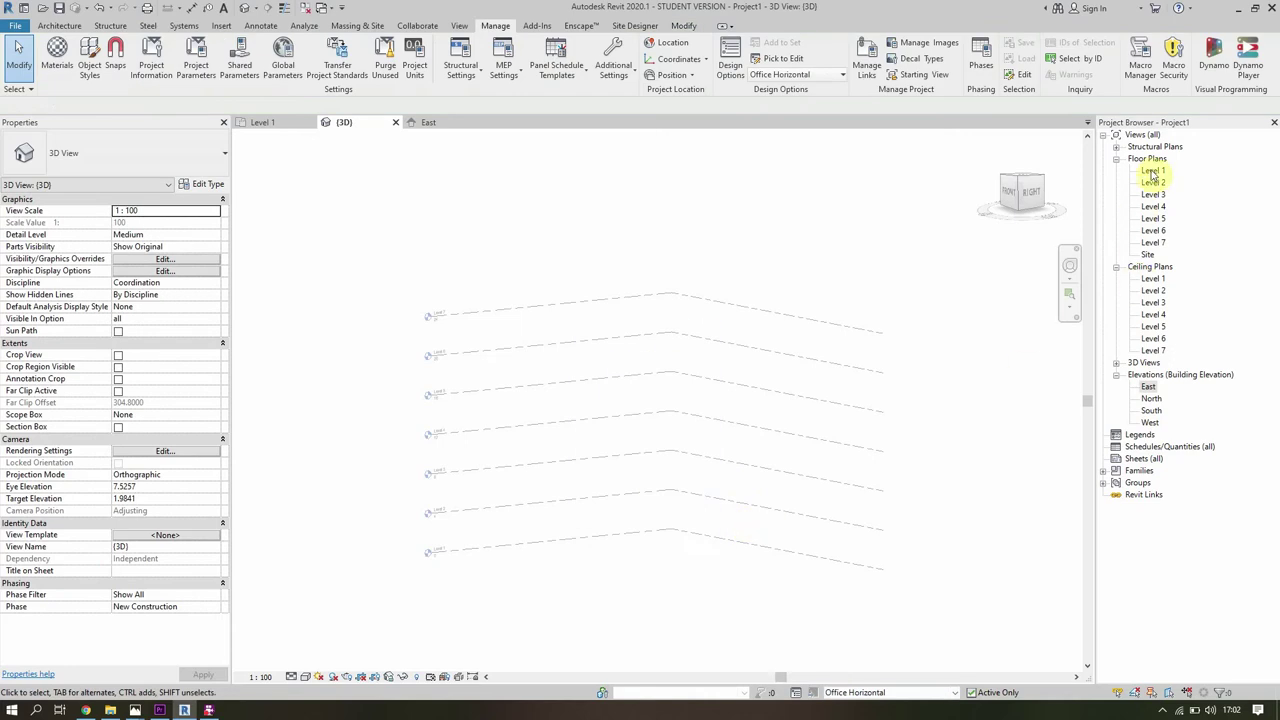
pyautogui.click(1152, 171)
# Start a new named in-place mass from the Level 1 floor plan.
pyautogui.doubleClick(1152, 171)
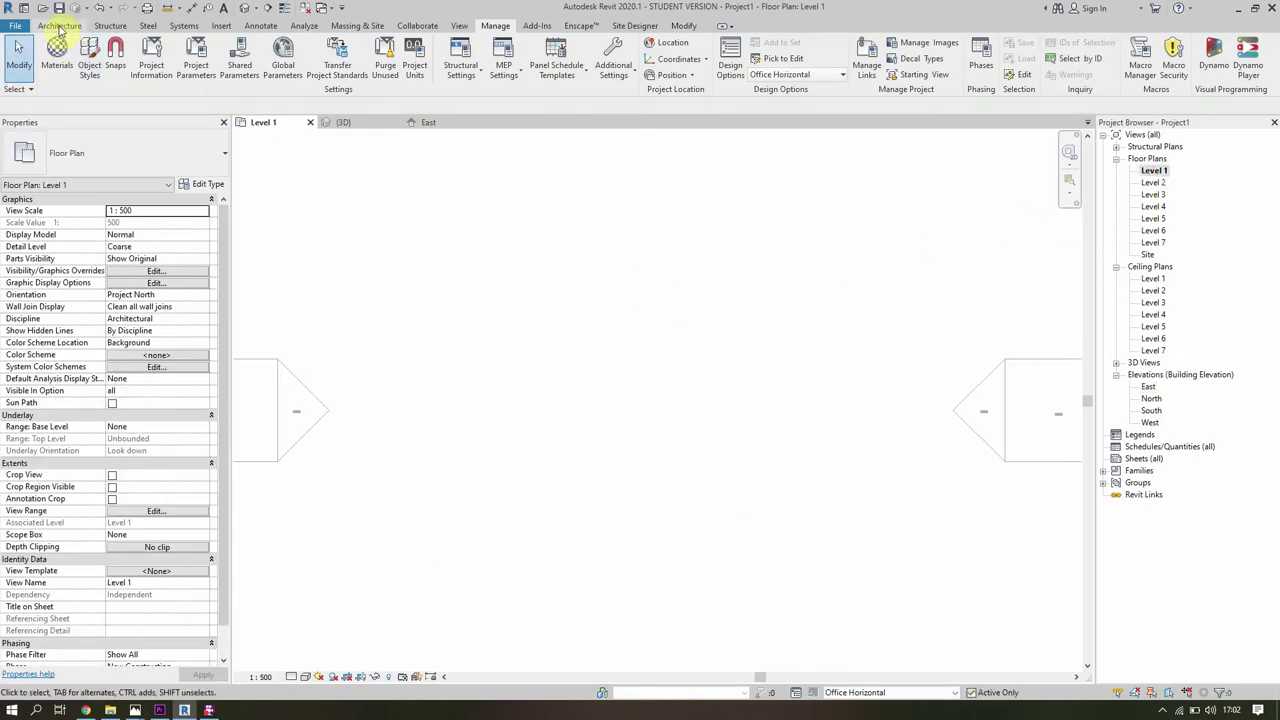
pyautogui.click(60, 26)
pyautogui.click(357, 26)
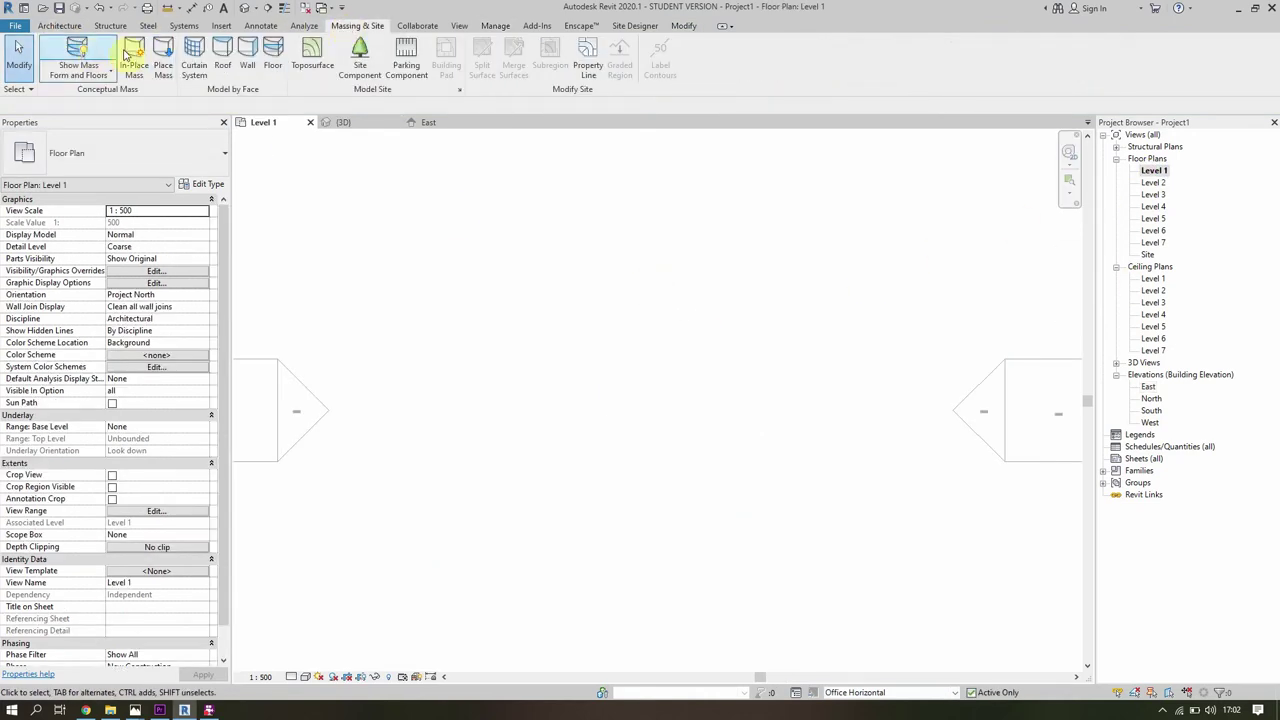
pyautogui.click(133, 55)
pyautogui.write('Office Horizontal')
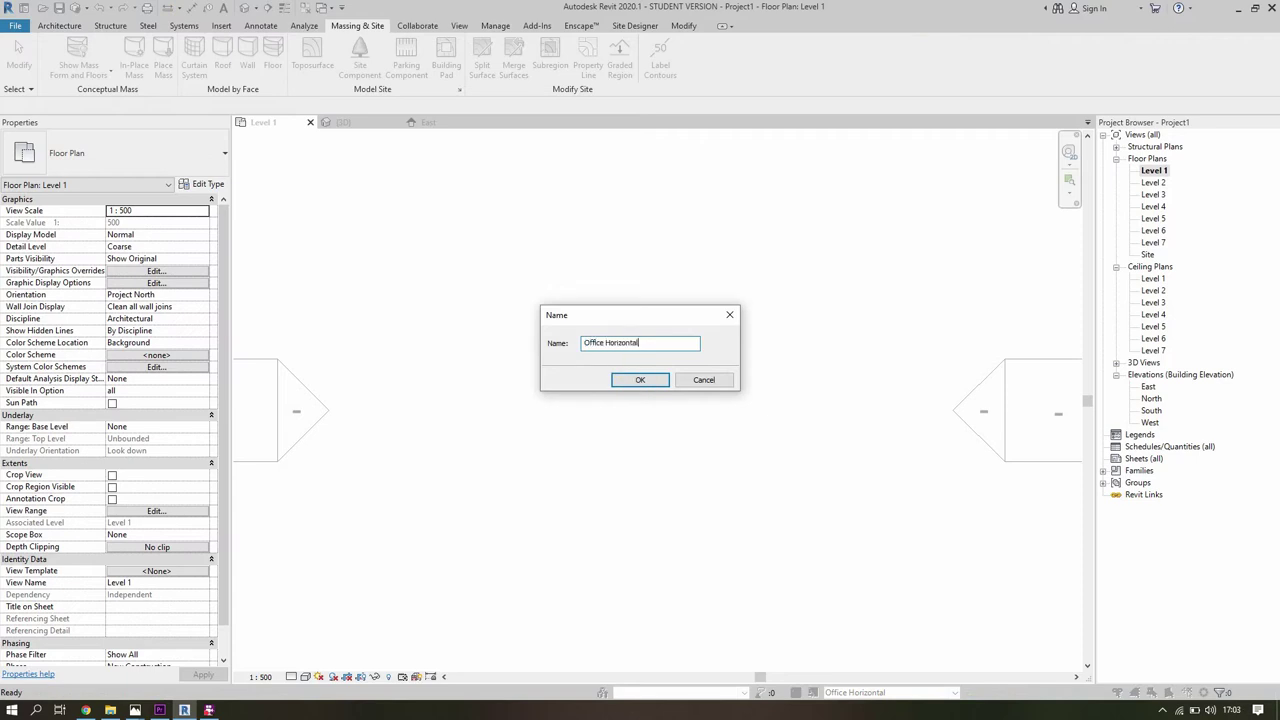
pyautogui.click(640, 380)
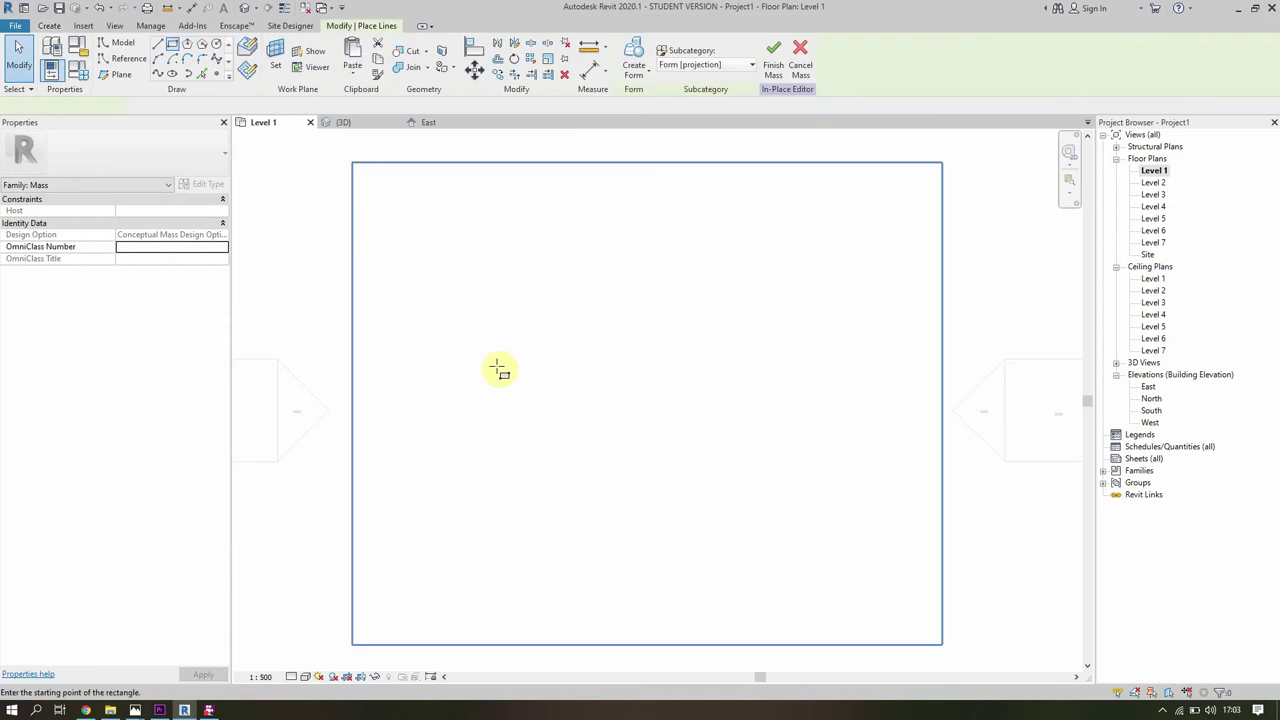
# Sketch a horizontal rectangle and a downward rectangle under its right end, forming an L.
pyautogui.click(497, 355)
pyautogui.click(749, 437)
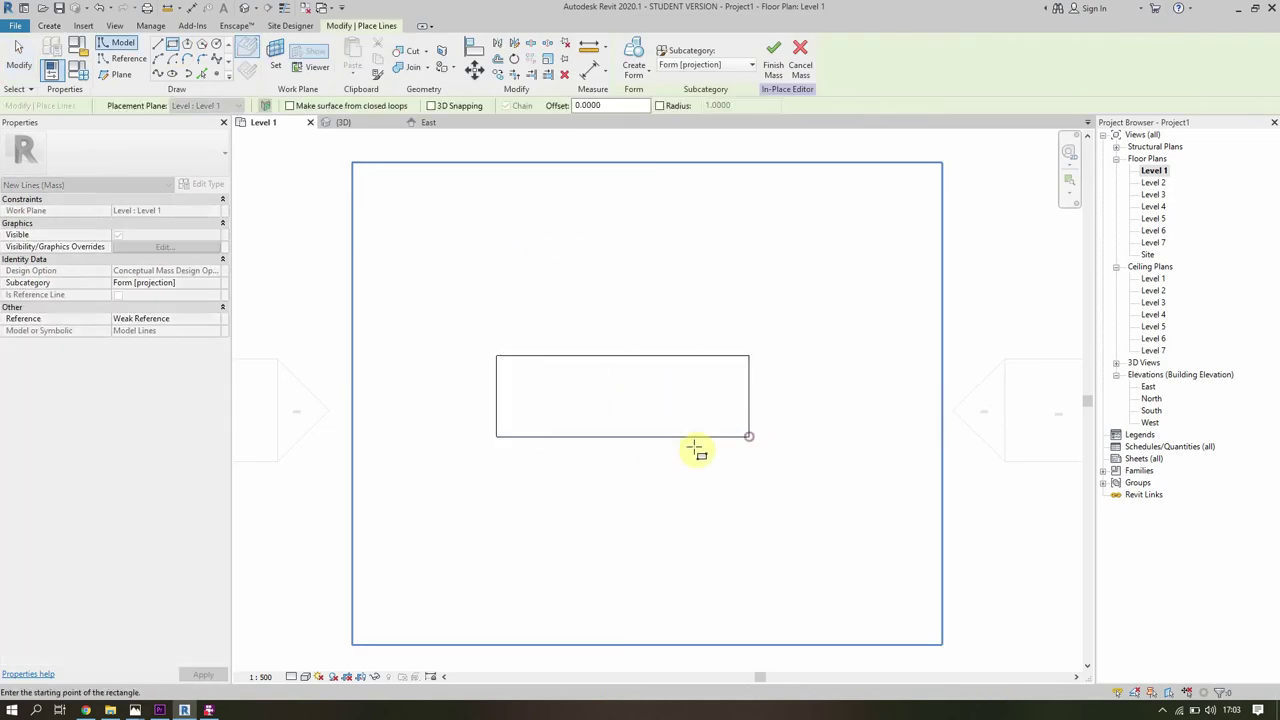
pyautogui.click(658, 437)
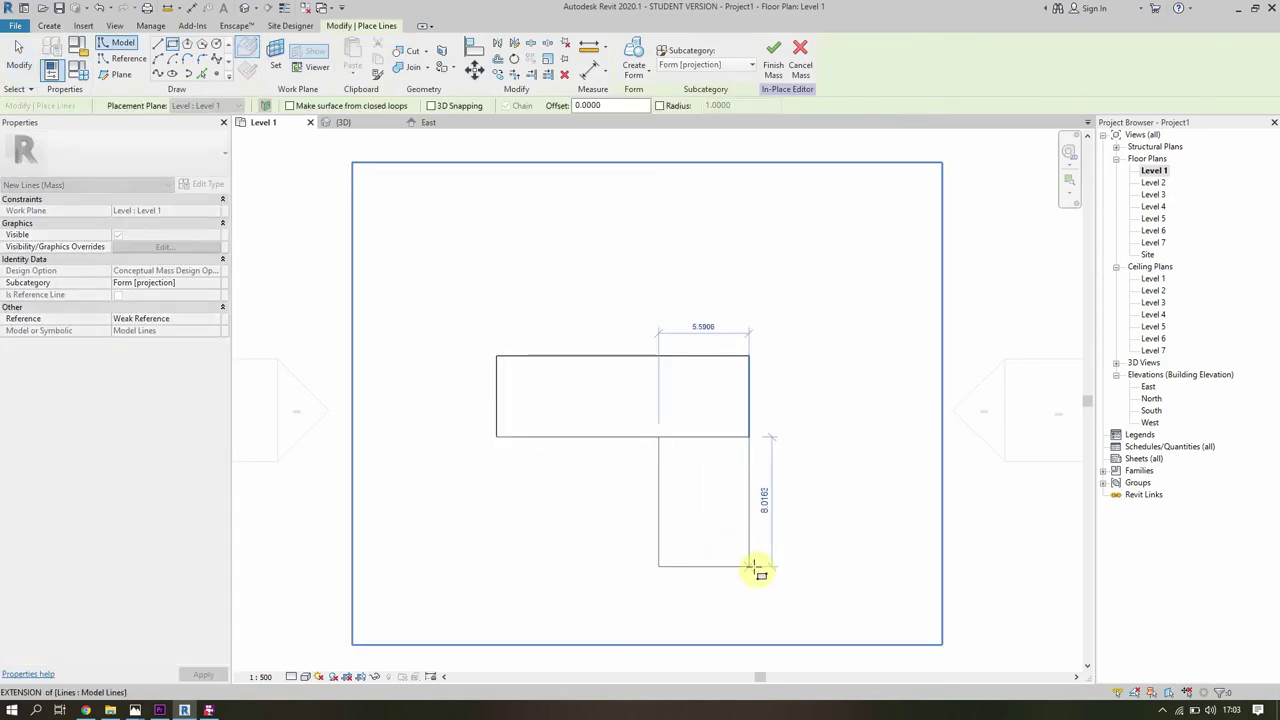
pyautogui.click(754, 568)
pyautogui.press('Escape')
pyautogui.press('Escape')
pyautogui.moveTo(700, 494); pyautogui.dragTo(691, 434, button='middle')
pyautogui.scroll(1, 691, 430)
pyautogui.scroll(-2, 703, 362)
pyautogui.moveTo(707, 365); pyautogui.dragTo(651, 423, button='middle')
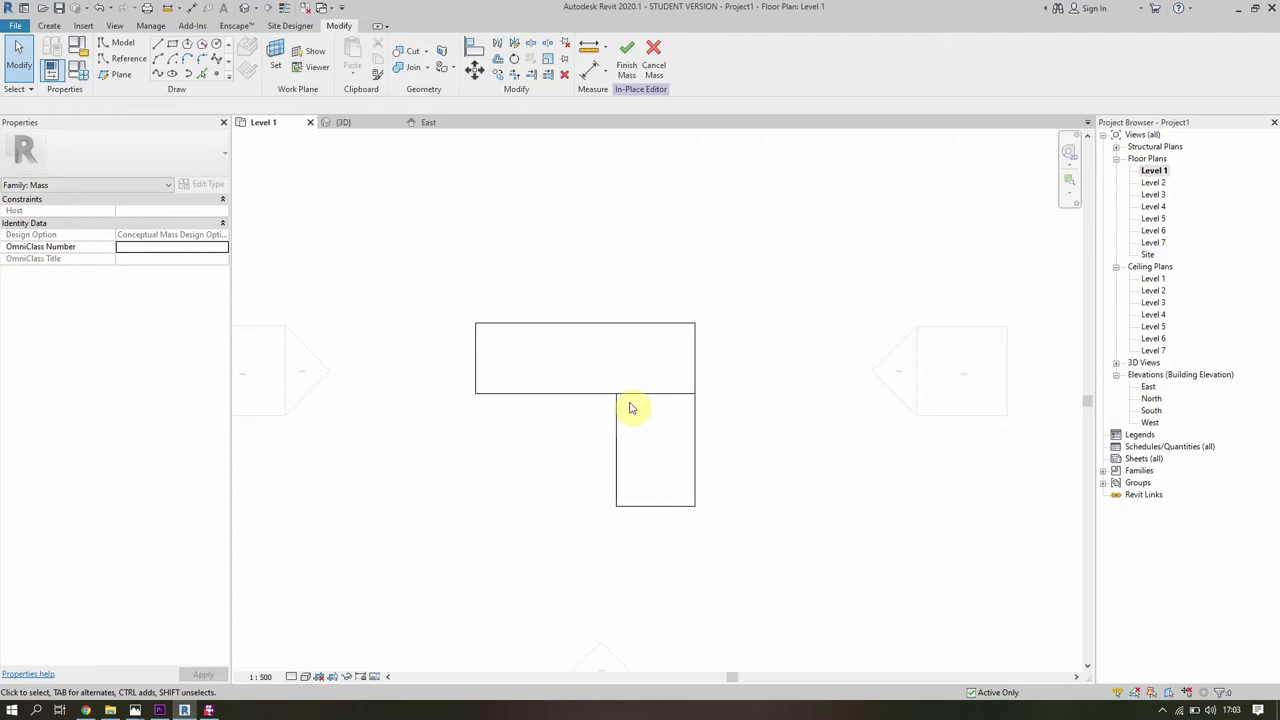
# Delete the short overlapping top segment where the rectangles meet, undoing a wrong deletion.
pyautogui.scroll(1, 630, 408)
pyautogui.scroll(2, 630, 408)
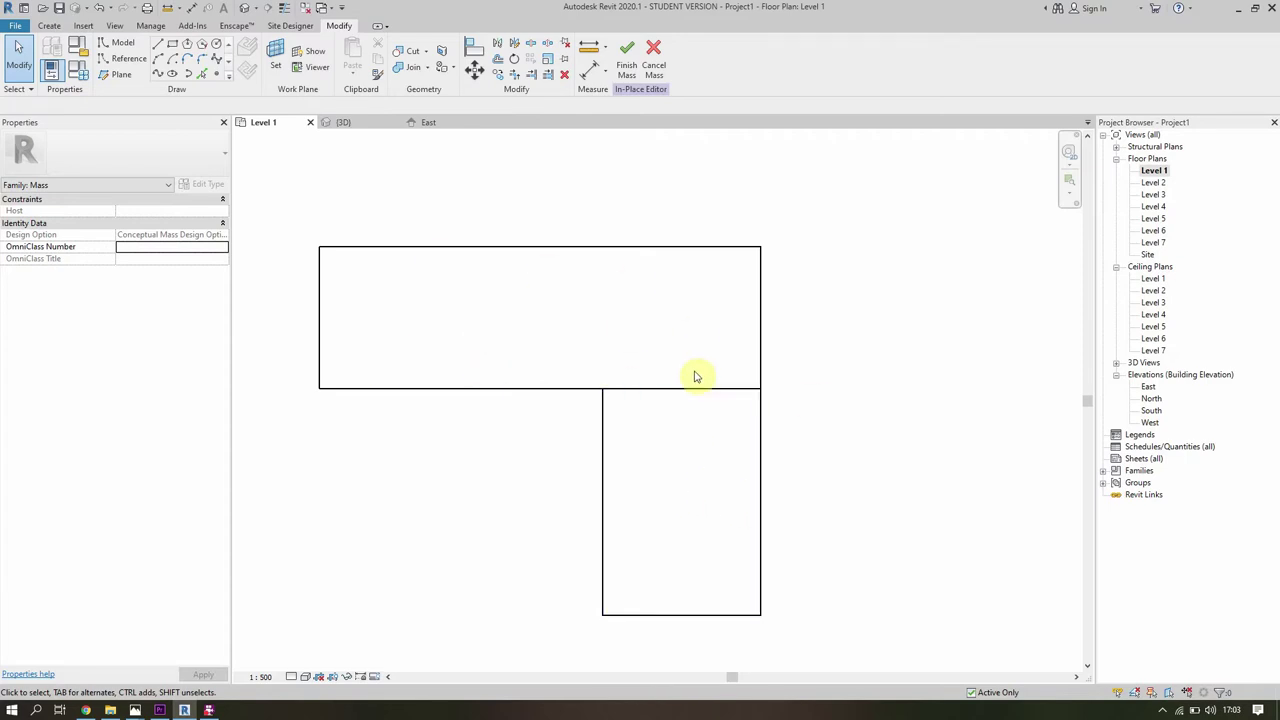
pyautogui.press('Tab')
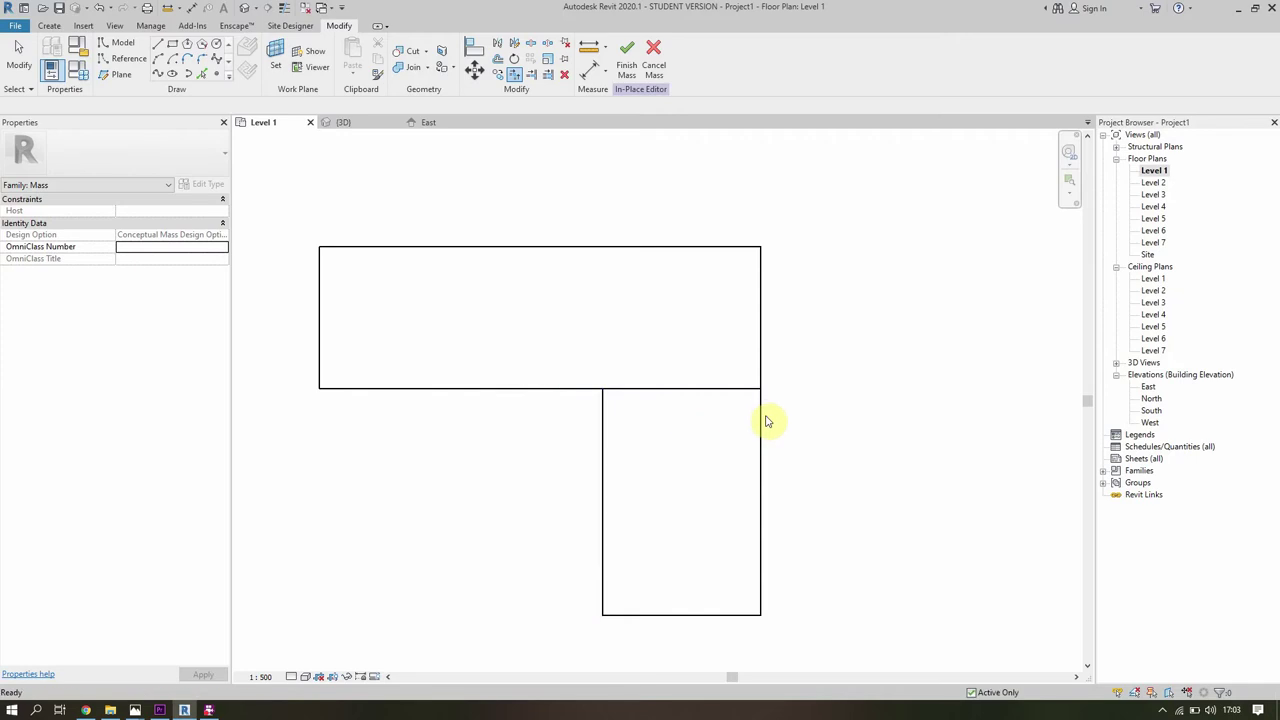
pyautogui.press('Tab')
pyautogui.press('Tab')
pyautogui.click(760, 364)
pyautogui.press('Delete')
pyautogui.hotkey('ctrl', 'z')
pyautogui.click(736, 398)
pyautogui.press('Delete')
# Window-select the remaining overlapping sketch lines in the lower arm.
pyautogui.scroll(-2, 666, 414)
pyautogui.moveTo(692, 238); pyautogui.dragTo(703, 557)
pyautogui.moveTo(591, 362); pyautogui.dragTo(666, 588)
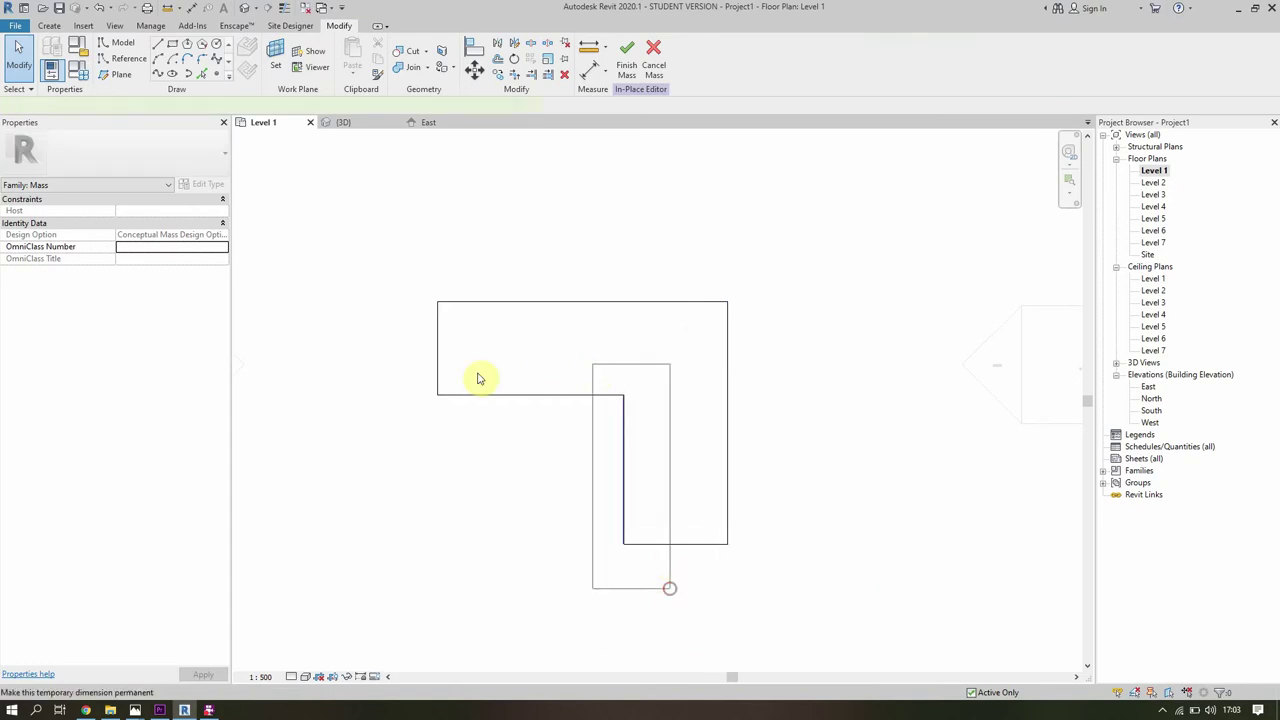
pyautogui.moveTo(411, 377); pyautogui.dragTo(729, 458)
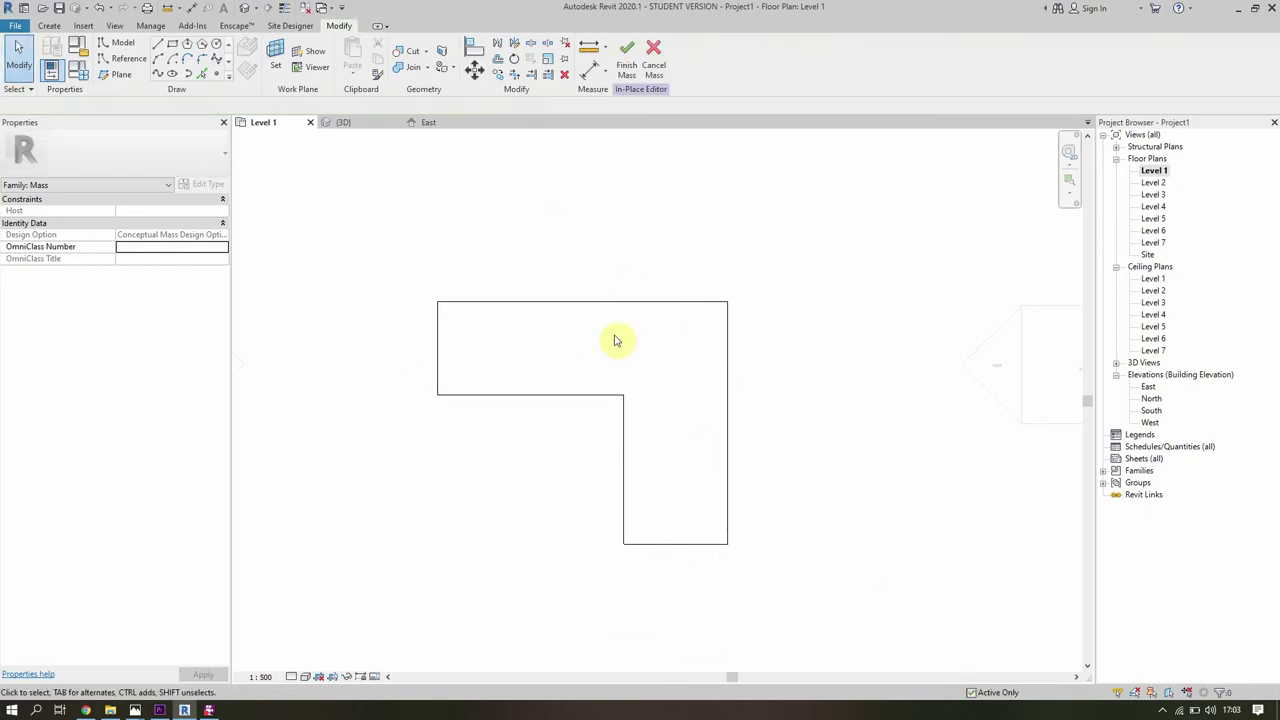
# Add aligned dimensions for the 5 arm, the 10 width and the lower leg width.
pyautogui.press('i')
pyautogui.click(571, 301)
pyautogui.click(563, 394)
pyautogui.click(400, 362)
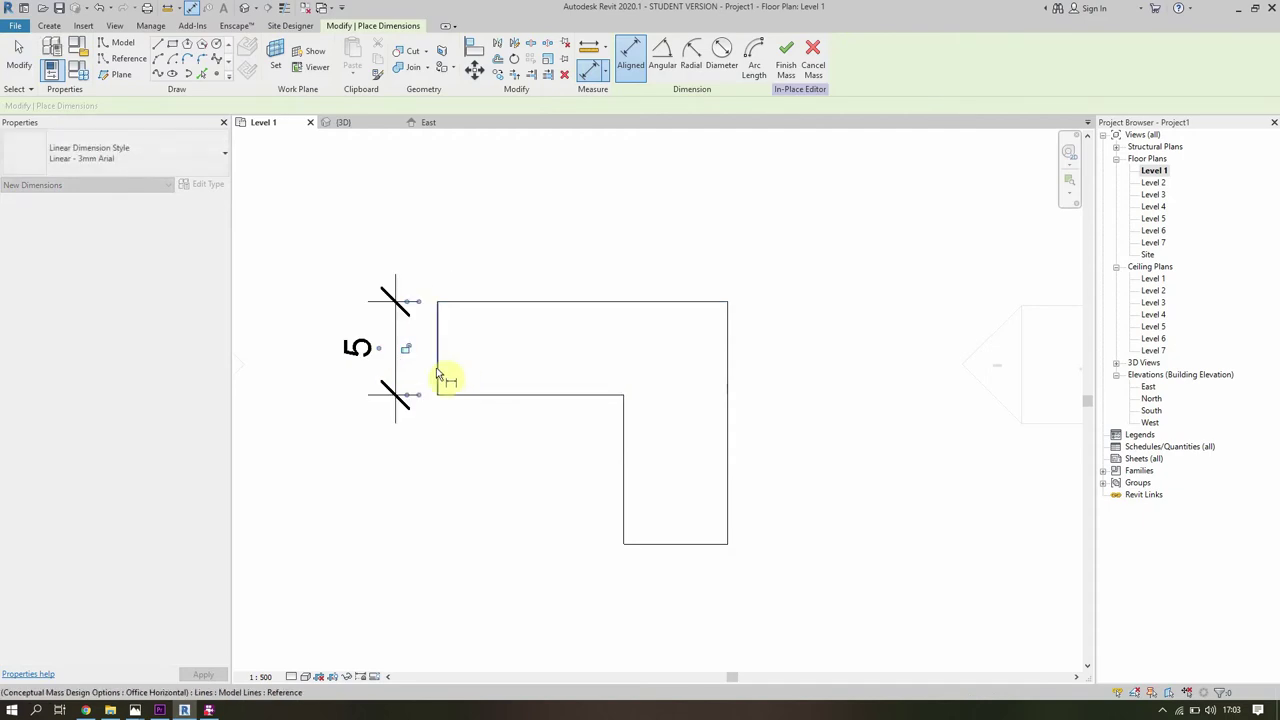
pyautogui.click(436, 368)
pyautogui.click(619, 448)
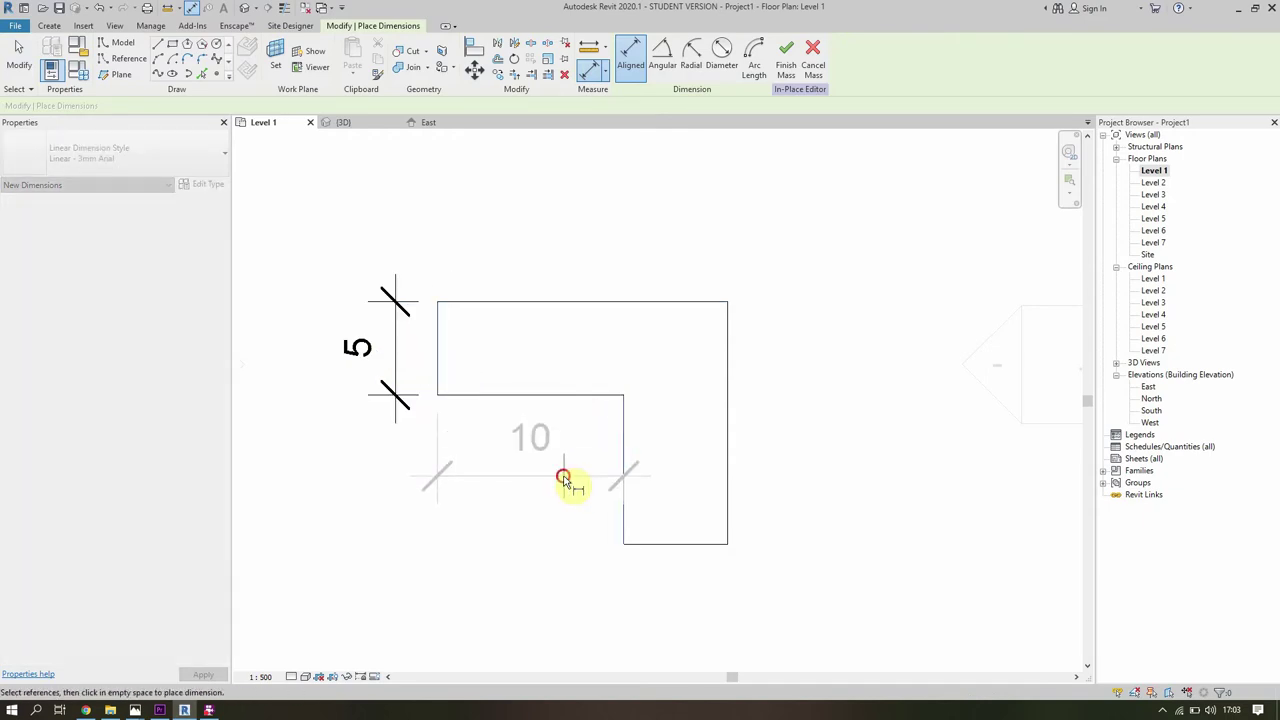
pyautogui.click(566, 477)
pyautogui.click(625, 530)
pyautogui.click(728, 524)
pyautogui.click(718, 598)
# Add overall dimensions: 13 depth on the right and 16 width above.
pyautogui.click(655, 546)
pyautogui.click(688, 302)
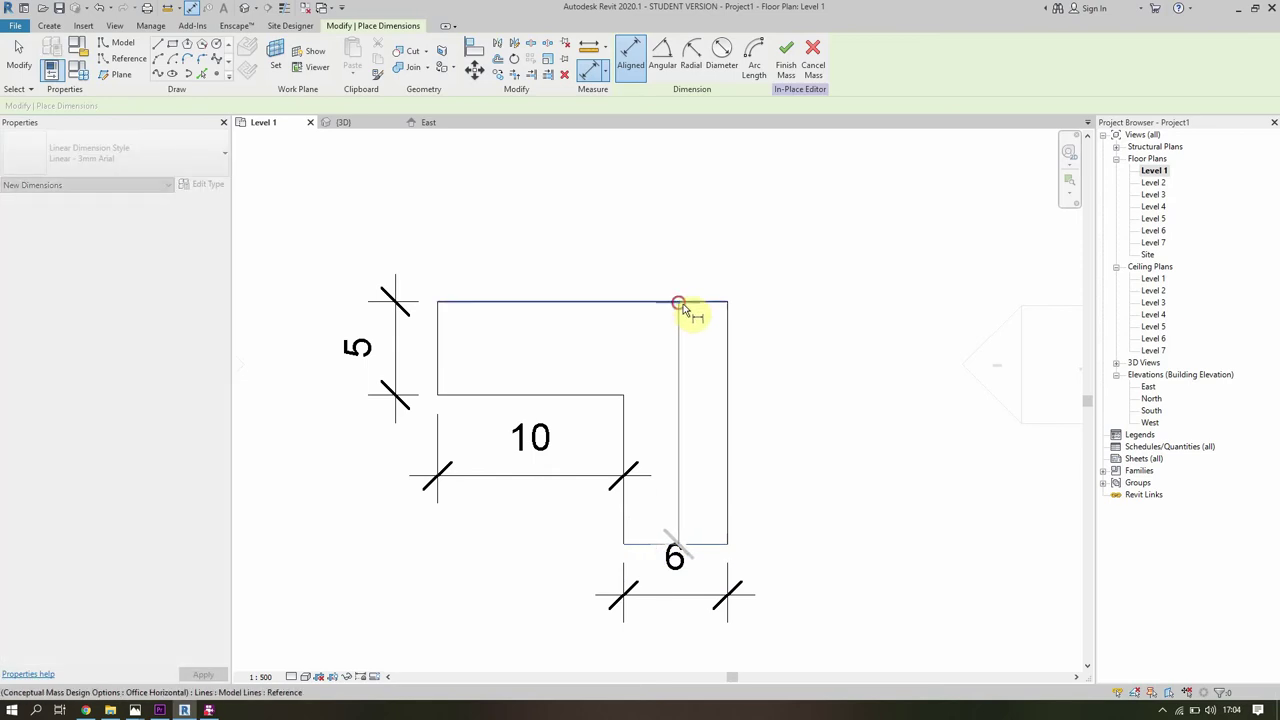
pyautogui.click(808, 358)
pyautogui.click(728, 352)
pyautogui.click(440, 340)
pyautogui.click(566, 252)
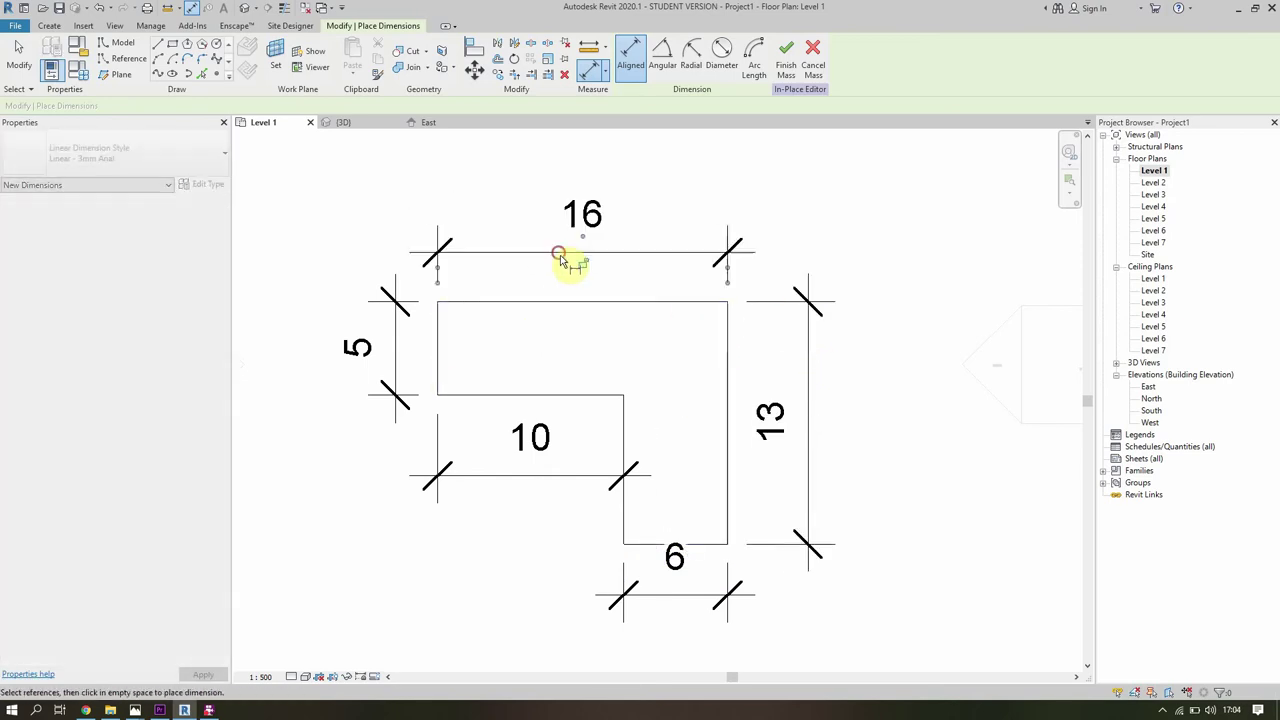
pyautogui.press('Escape')
pyautogui.press('Escape')
# Change the overall width to 15 and the overall depth to 10.
pyautogui.click(727, 405)
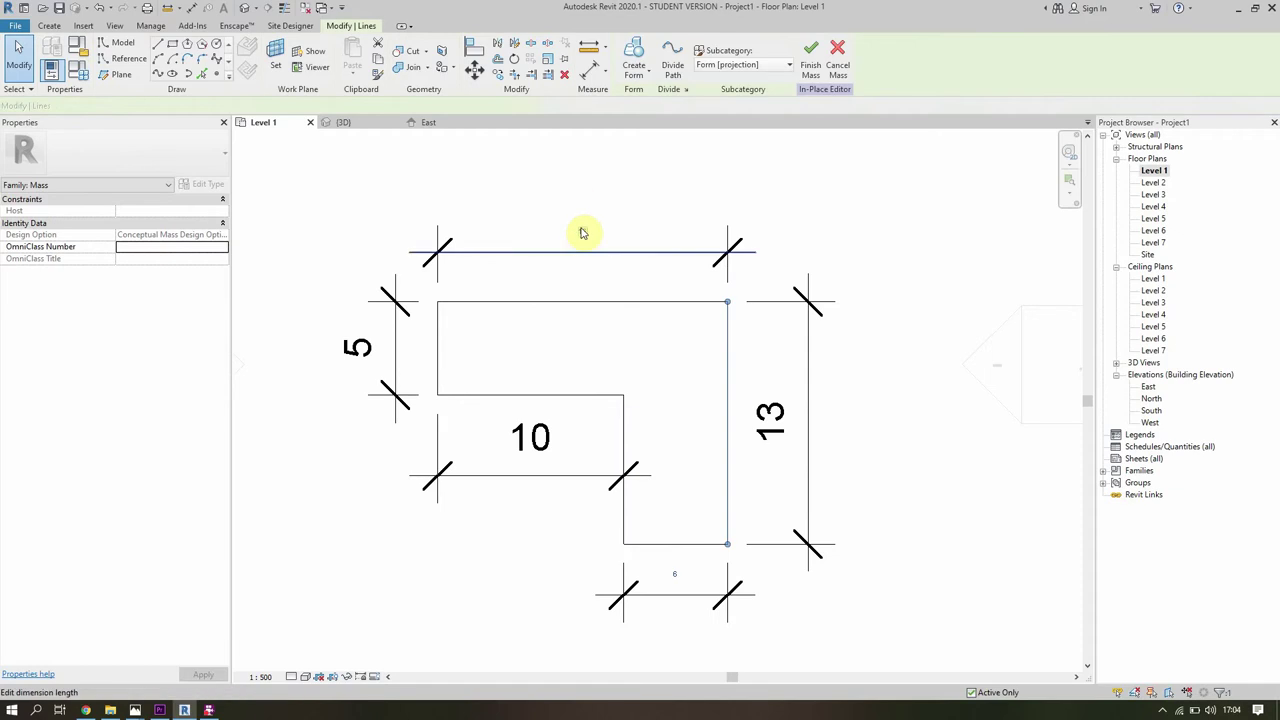
pyautogui.click(580, 226)
pyautogui.write('5')
pyautogui.press('Return')
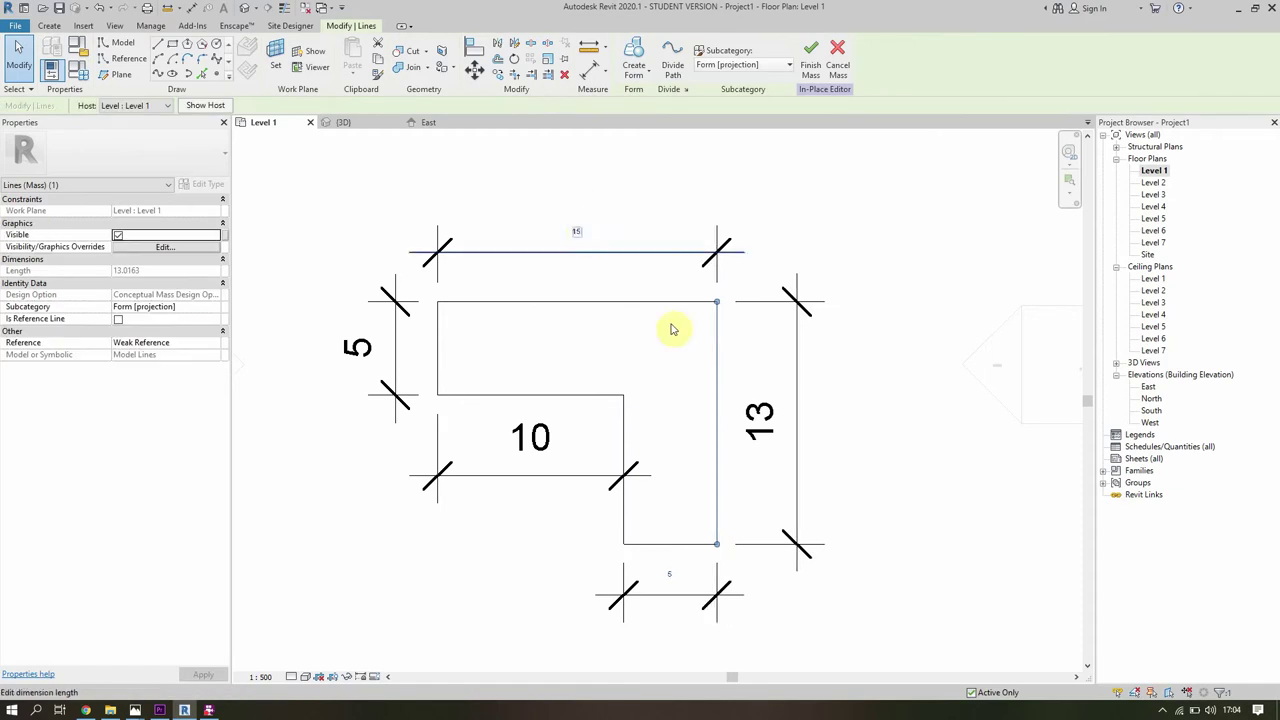
pyautogui.click(677, 551)
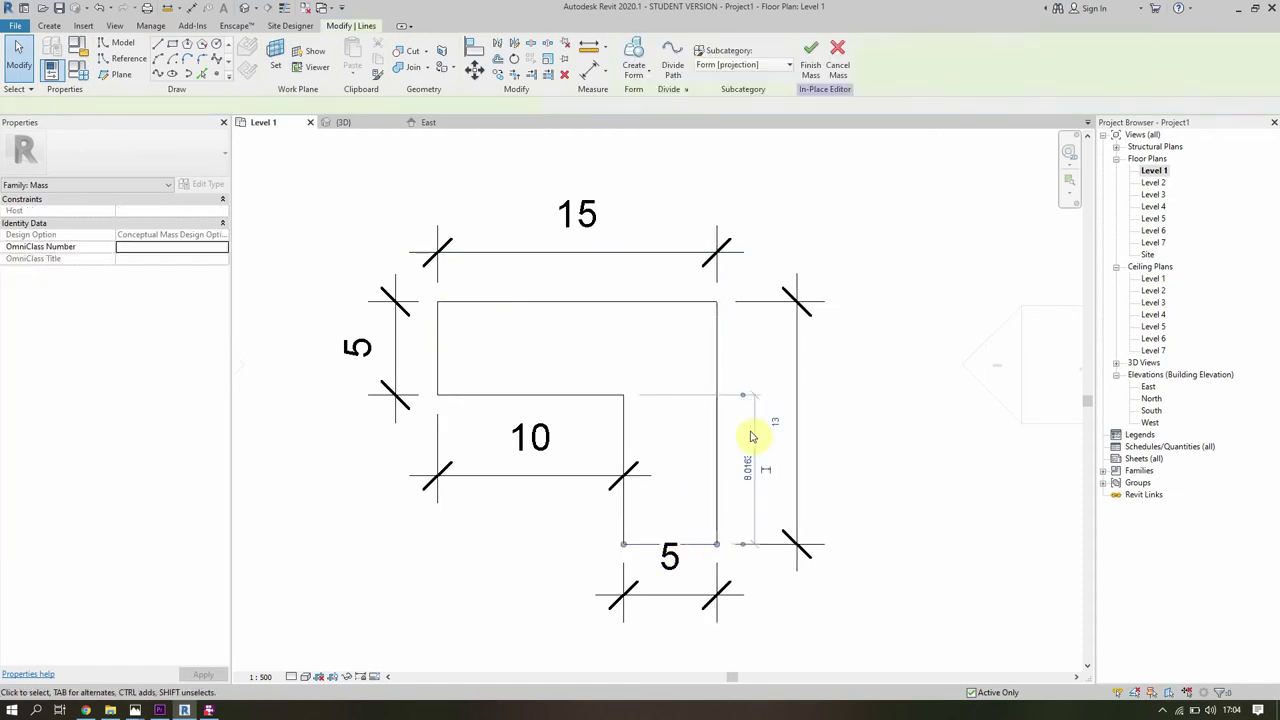
pyautogui.click(765, 436)
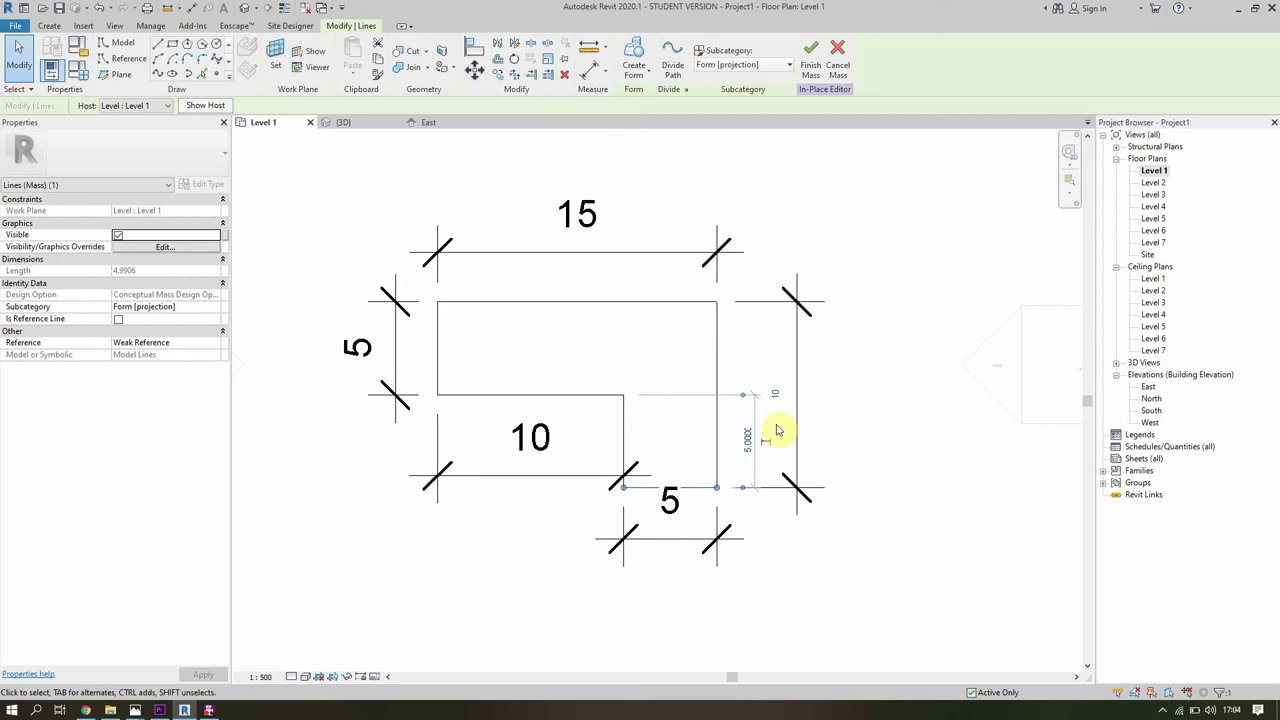
pyautogui.press('Return')
pyautogui.click(677, 400)
pyautogui.click(620, 407)
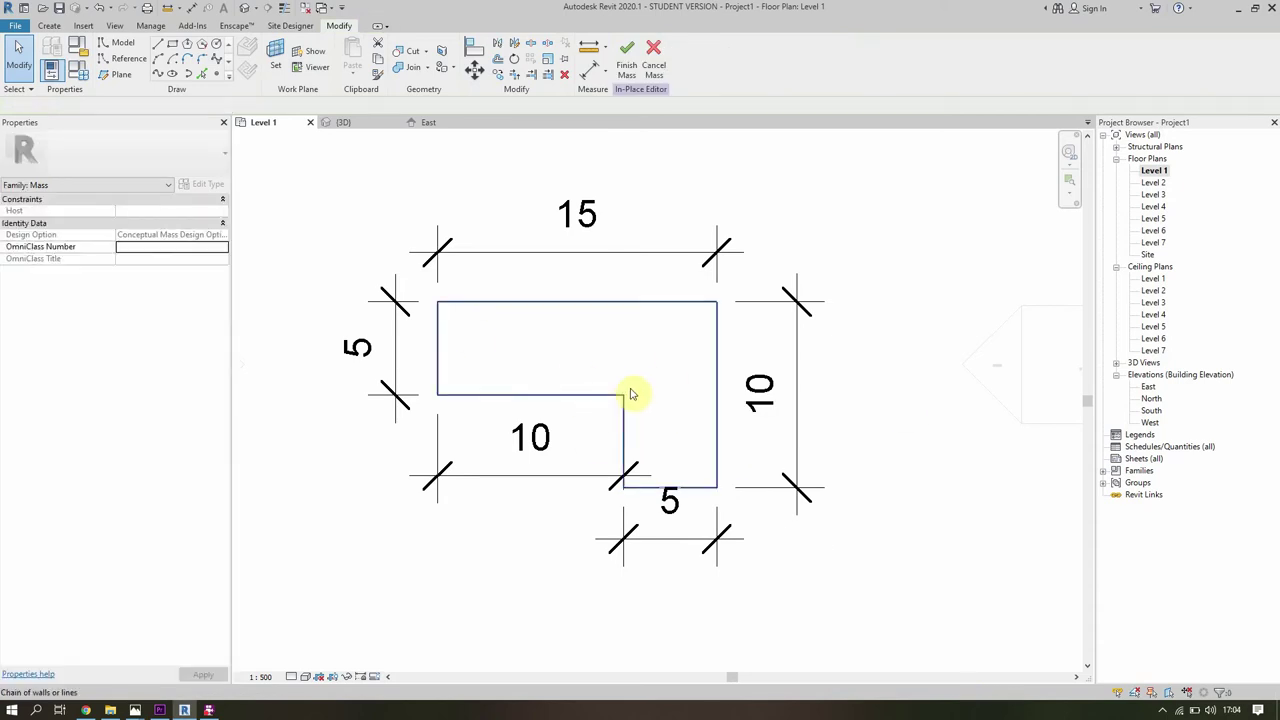
# Tab-select the whole chain of L-shaped outline lines.
pyautogui.moveTo(634, 389); pyautogui.dragTo(709, 409, button='middle')
pyautogui.scroll(-3, 709, 409)
pyautogui.press('Tab')
pyautogui.click(768, 384)
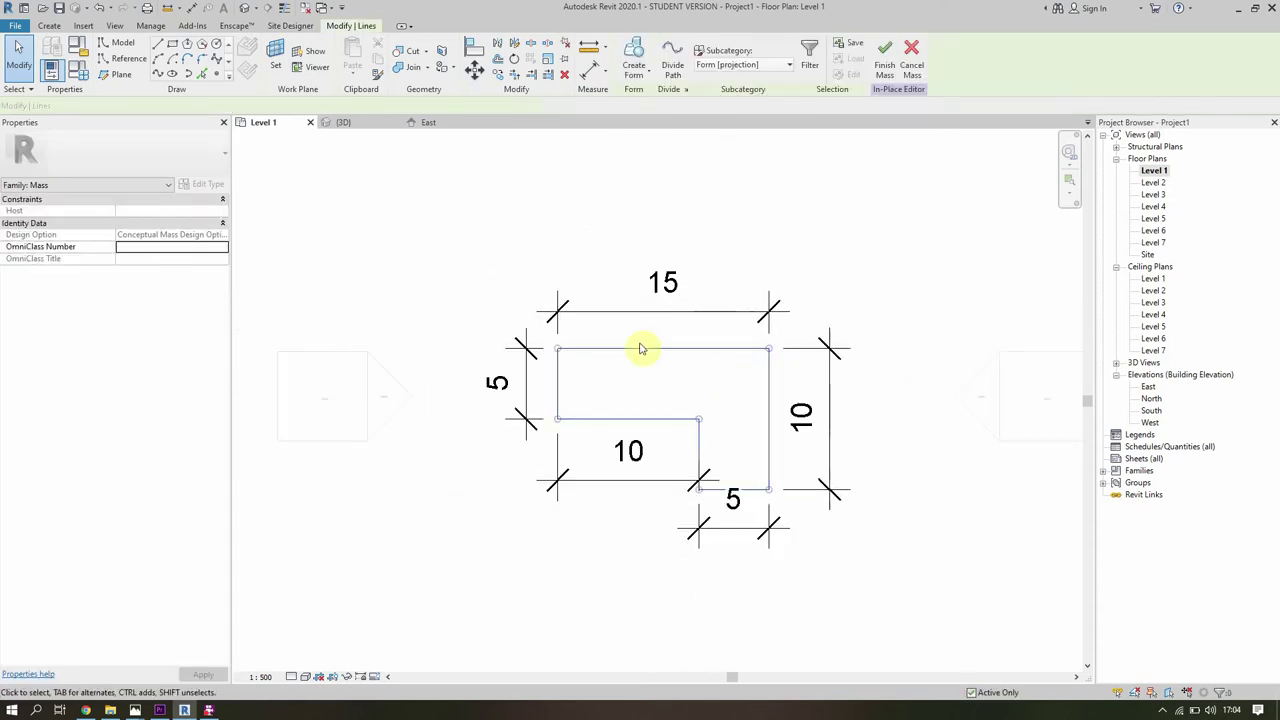
# Extrude the L outline into a solid form, finish the mass, and view it in 3D.
pyautogui.click(636, 60)
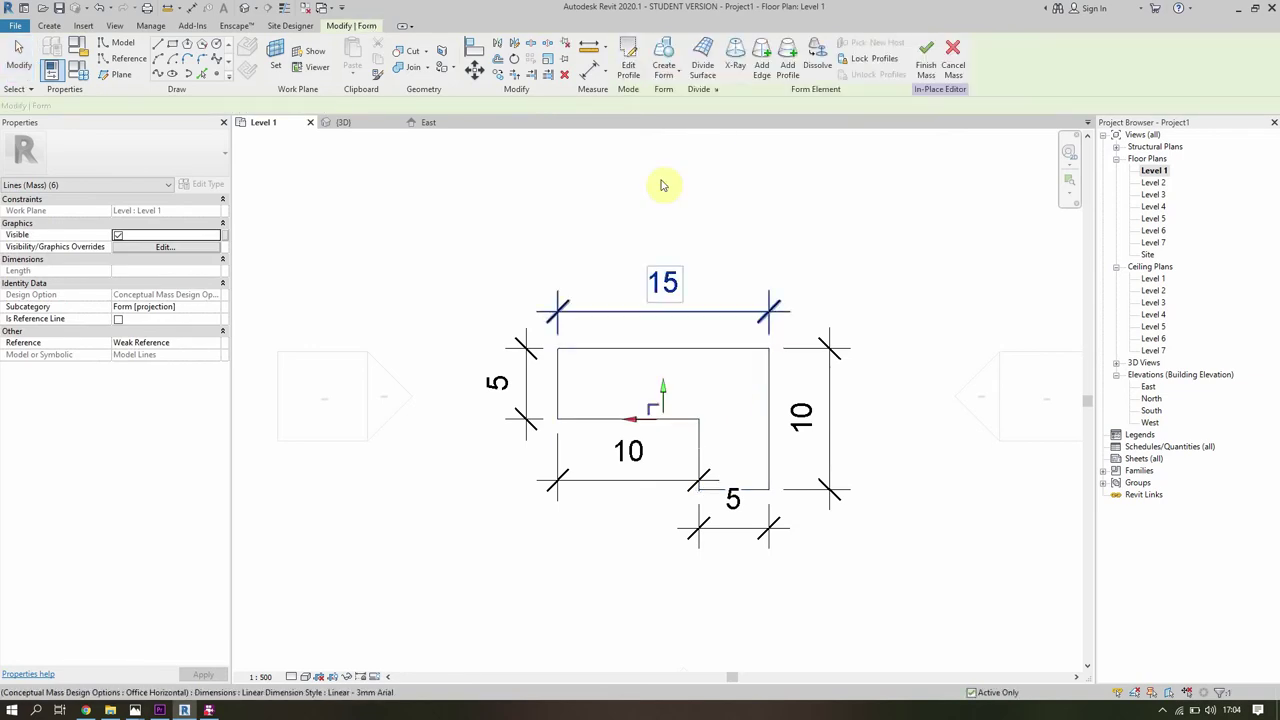
pyautogui.click(923, 80)
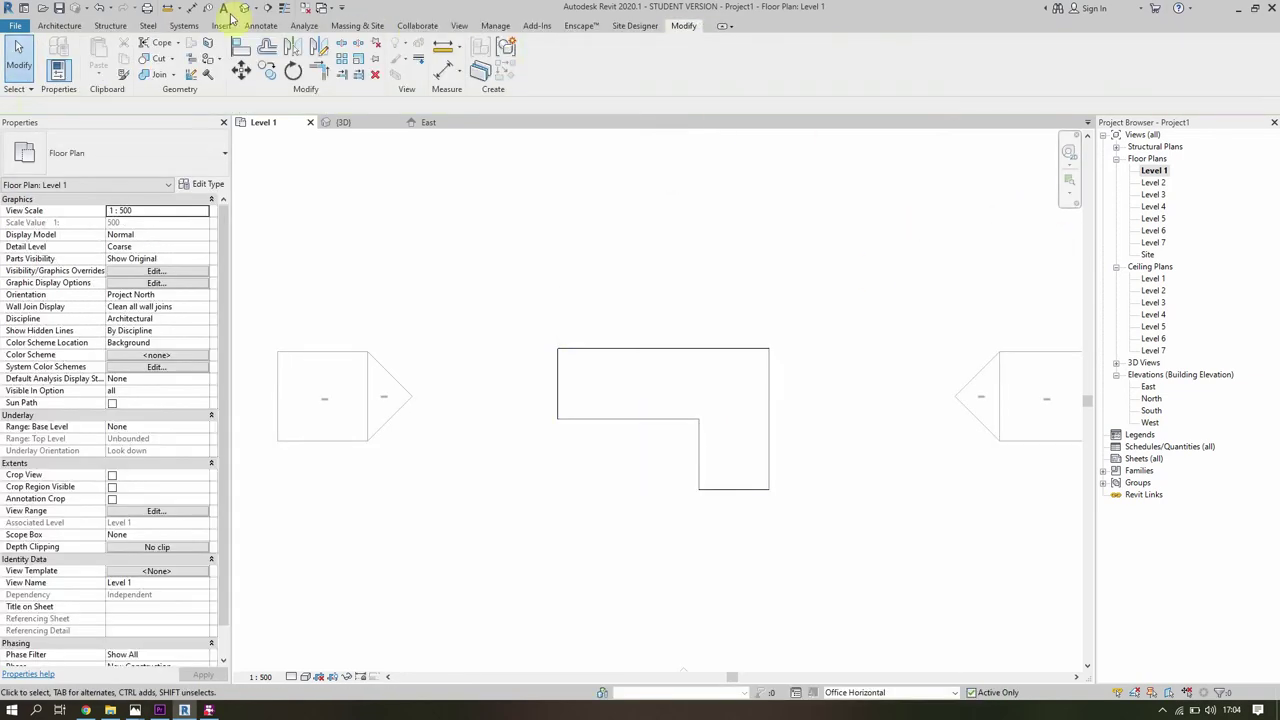
pyautogui.hotkey('ctrl', 'Tab')
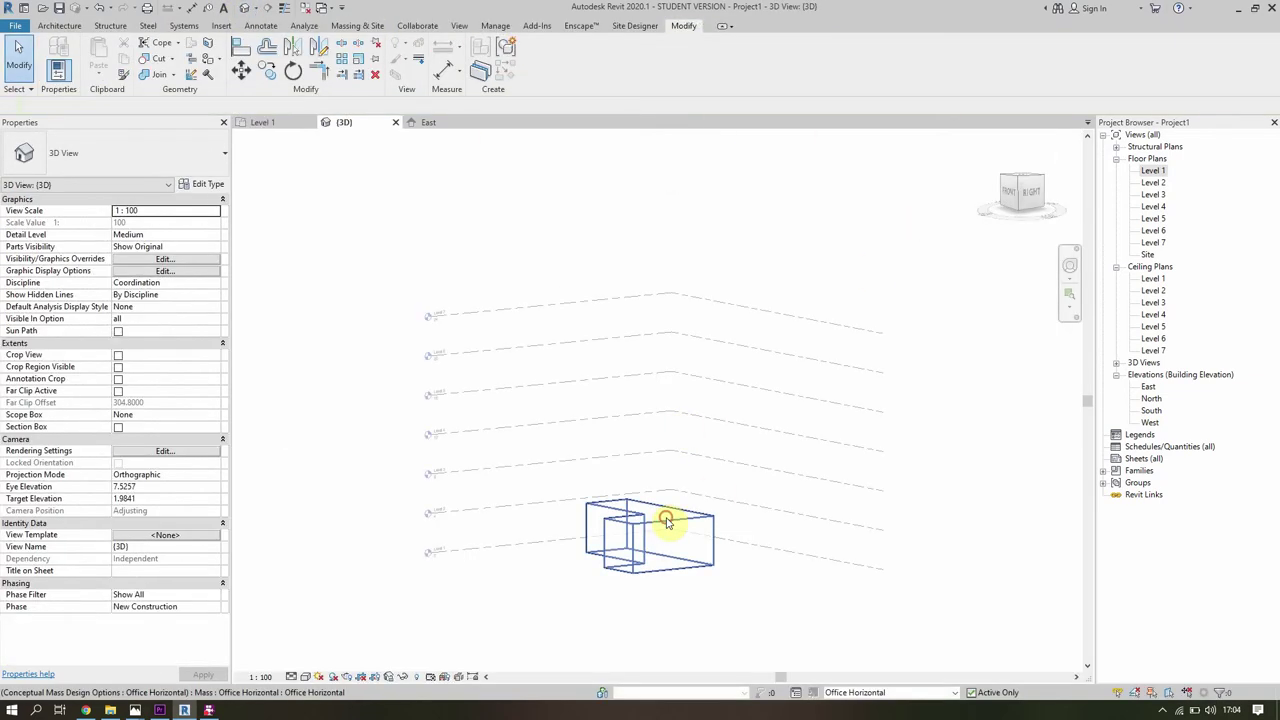
pyautogui.click(650, 520)
pyautogui.scroll(2, 650, 520)
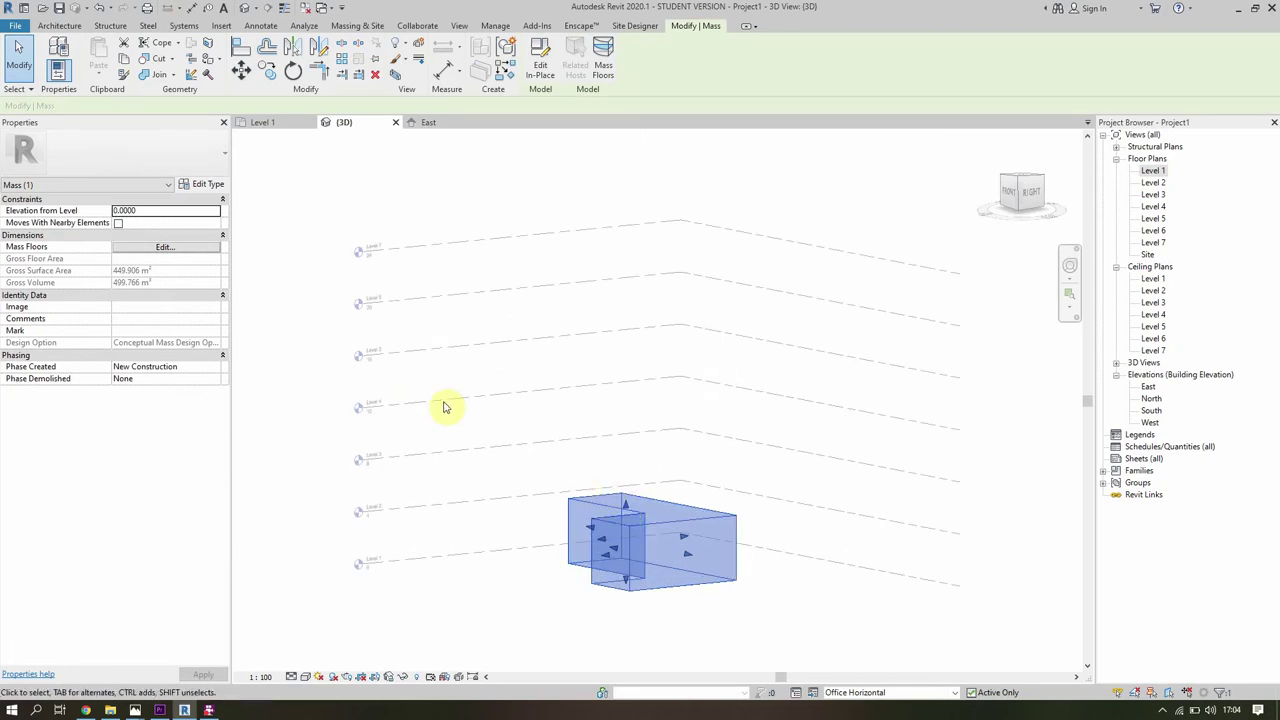
pyautogui.click(535, 445)
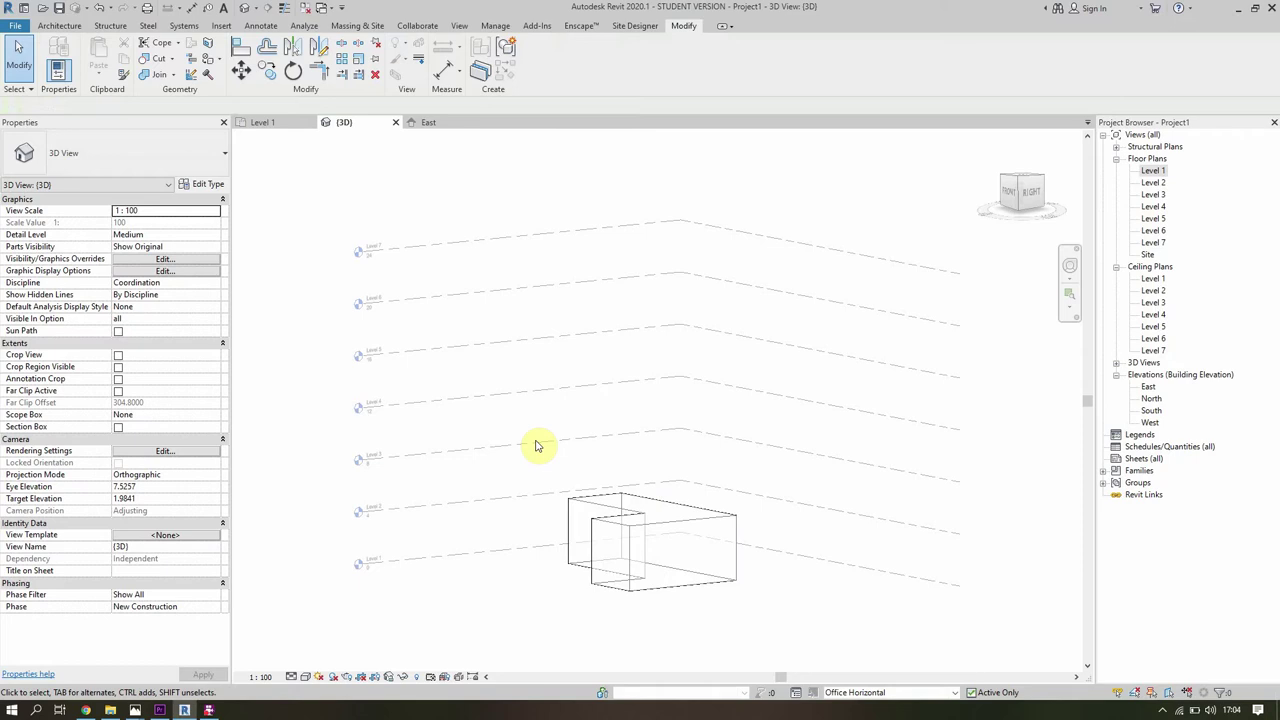
# Align the mass's top face to Level 4.
pyautogui.press('a')
pyautogui.press('l')
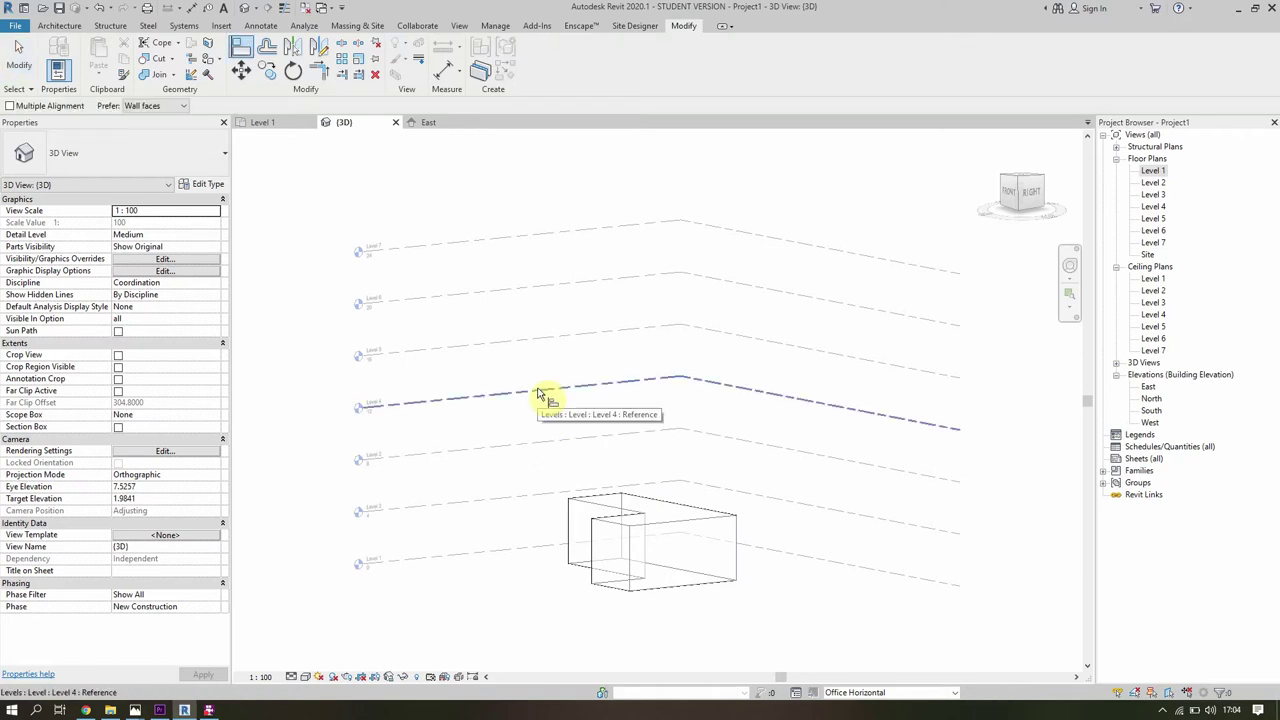
pyautogui.click(537, 393)
pyautogui.click(680, 510)
pyautogui.press('Escape')
pyautogui.press('Escape')
pyautogui.click(687, 493)
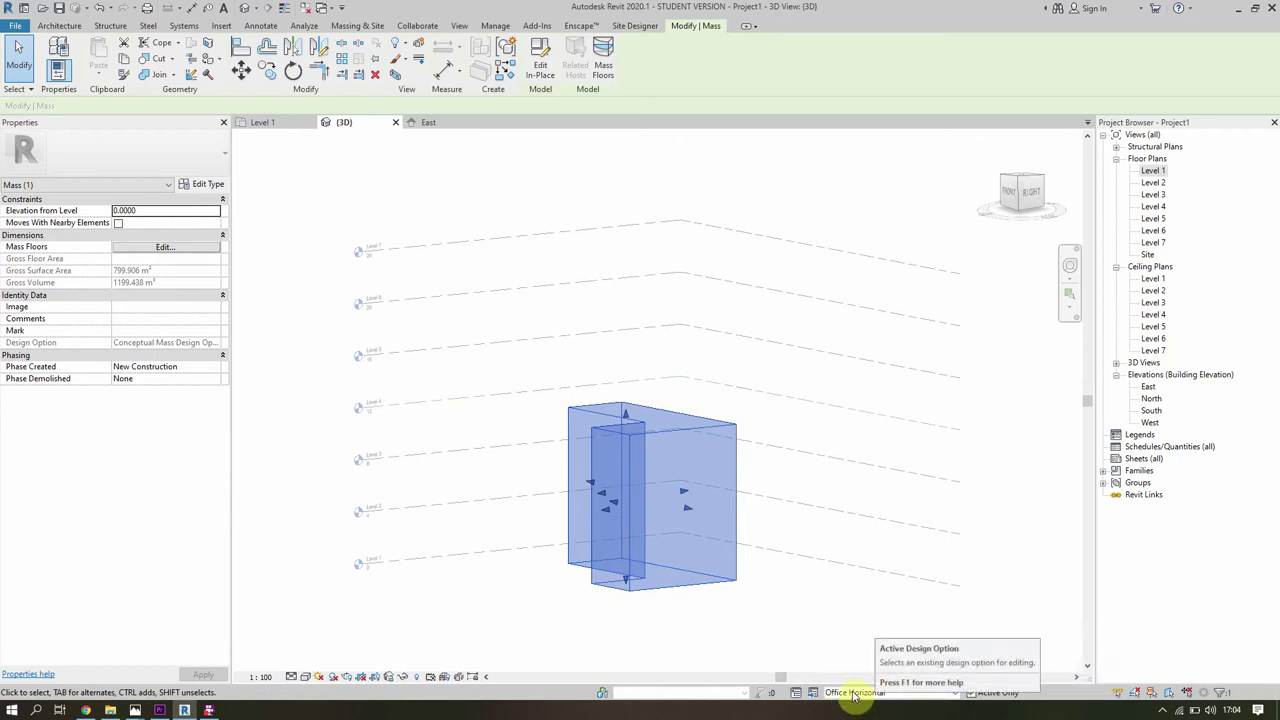
pyautogui.click(496, 27)
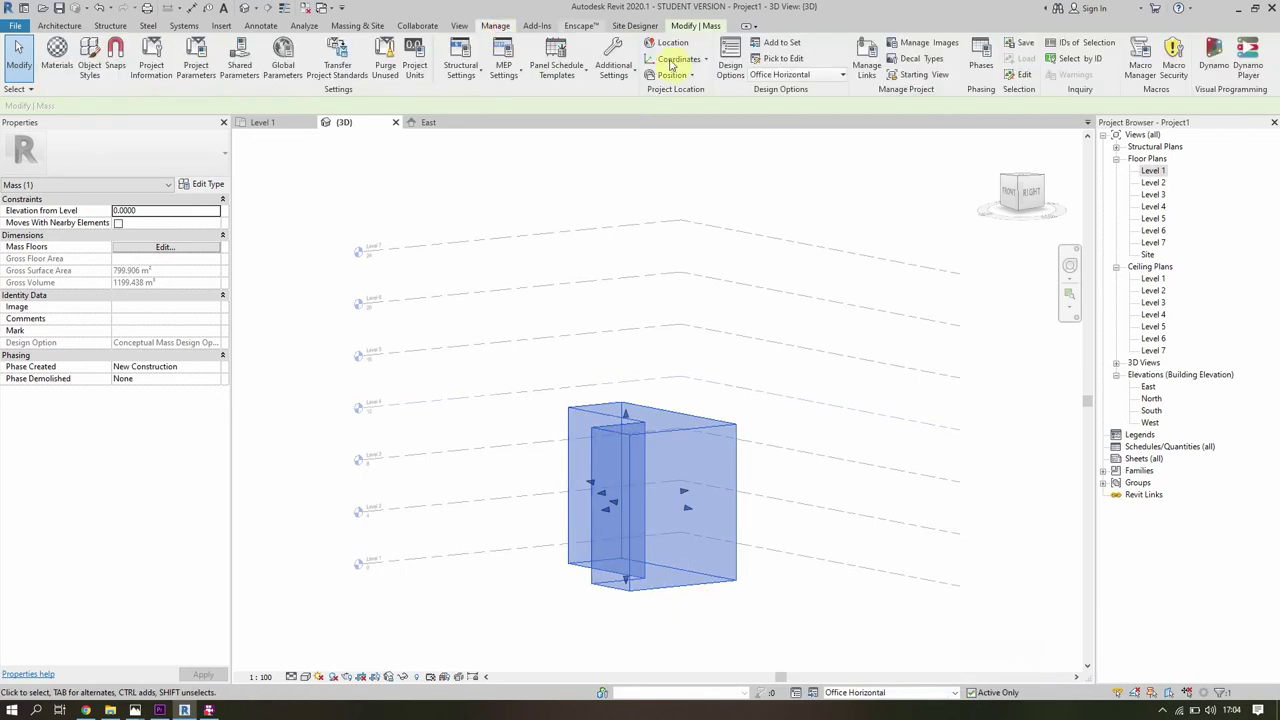
pyautogui.click(777, 44)
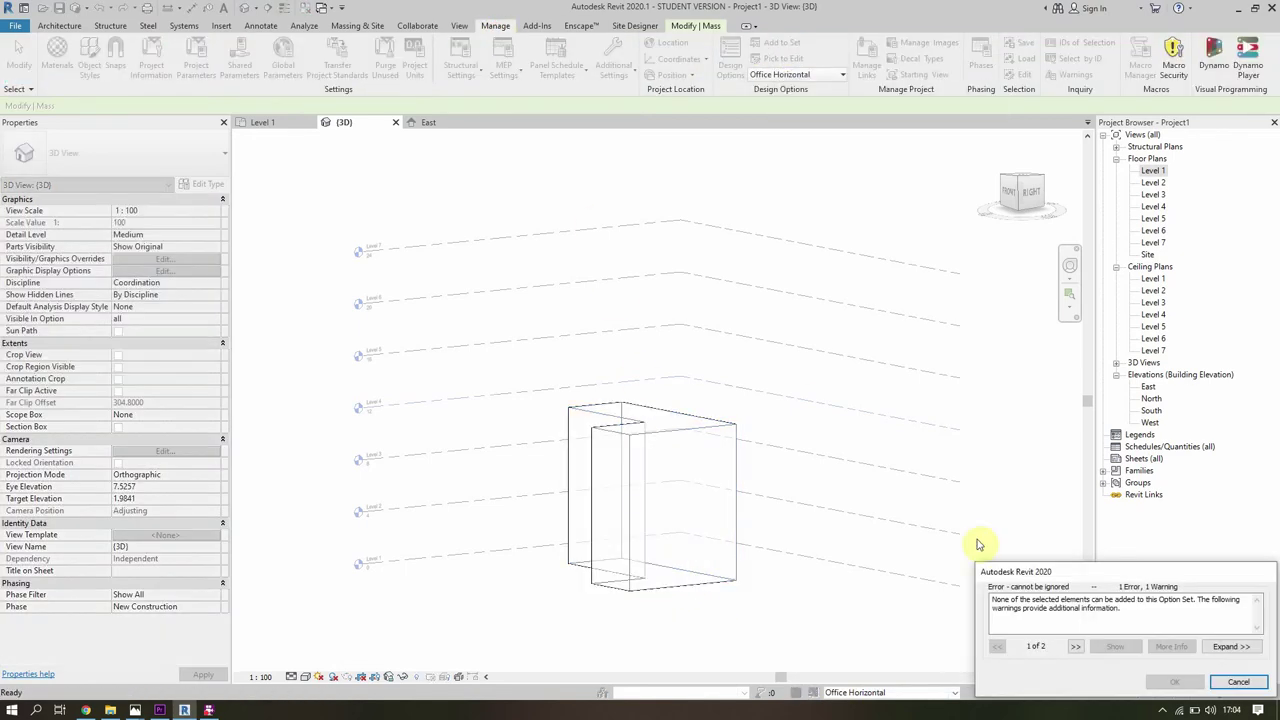
pyautogui.click(1246, 682)
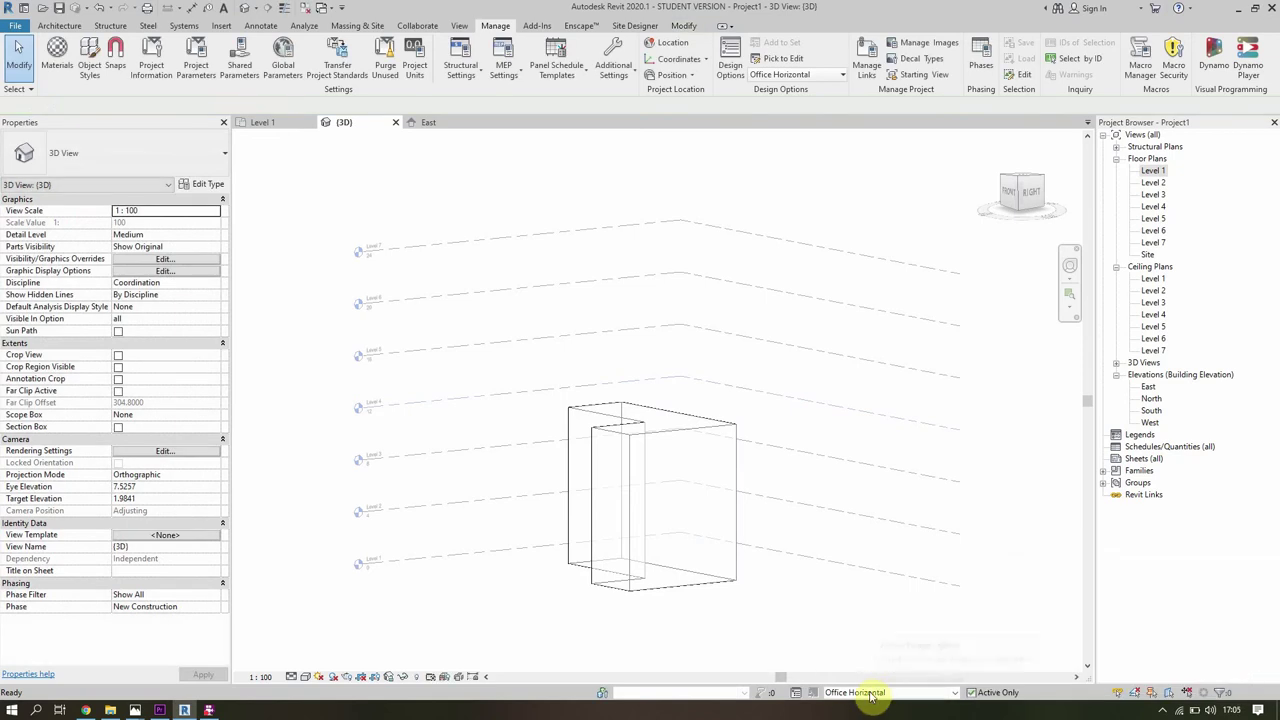
pyautogui.click(849, 692)
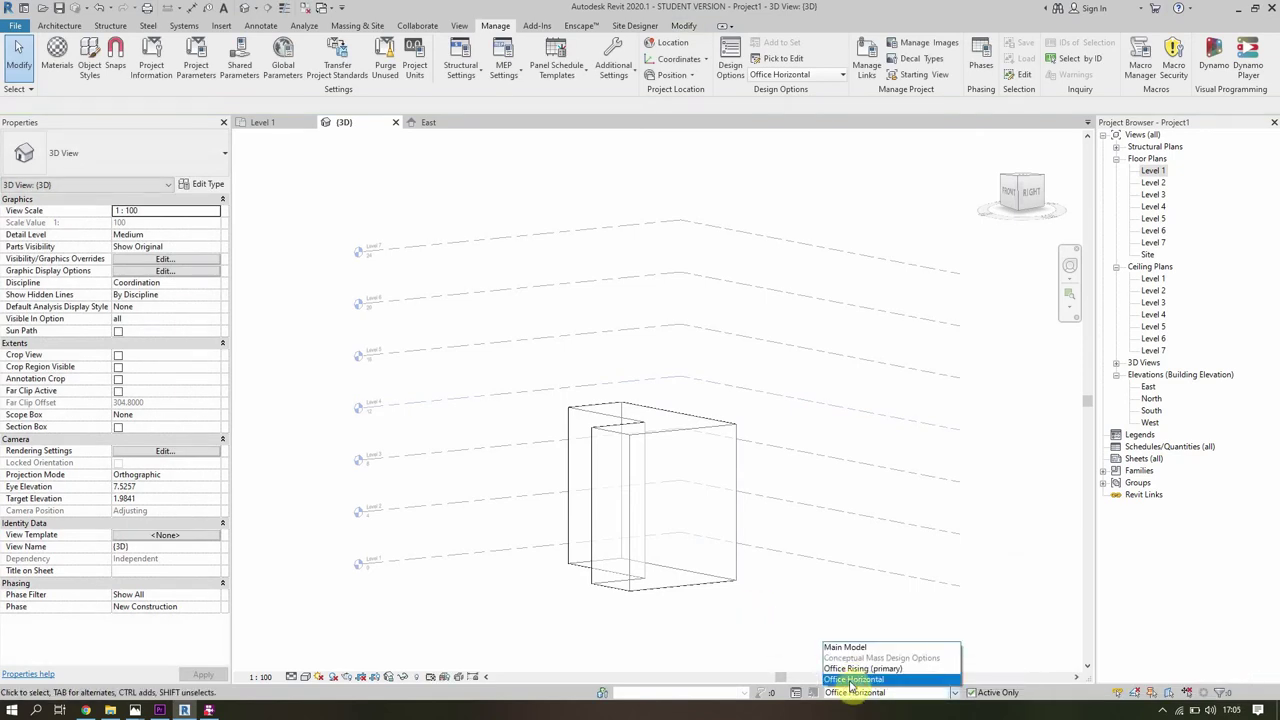
pyautogui.click(848, 668)
pyautogui.click(858, 692)
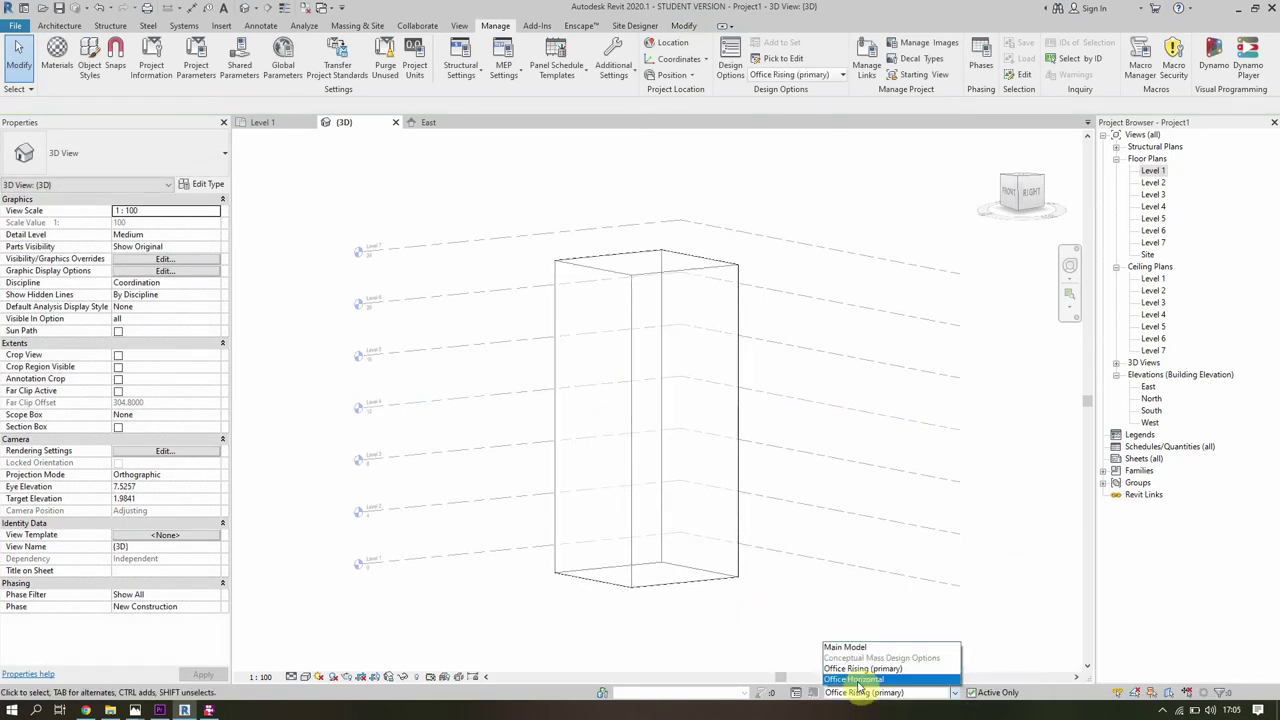
pyautogui.click(855, 679)
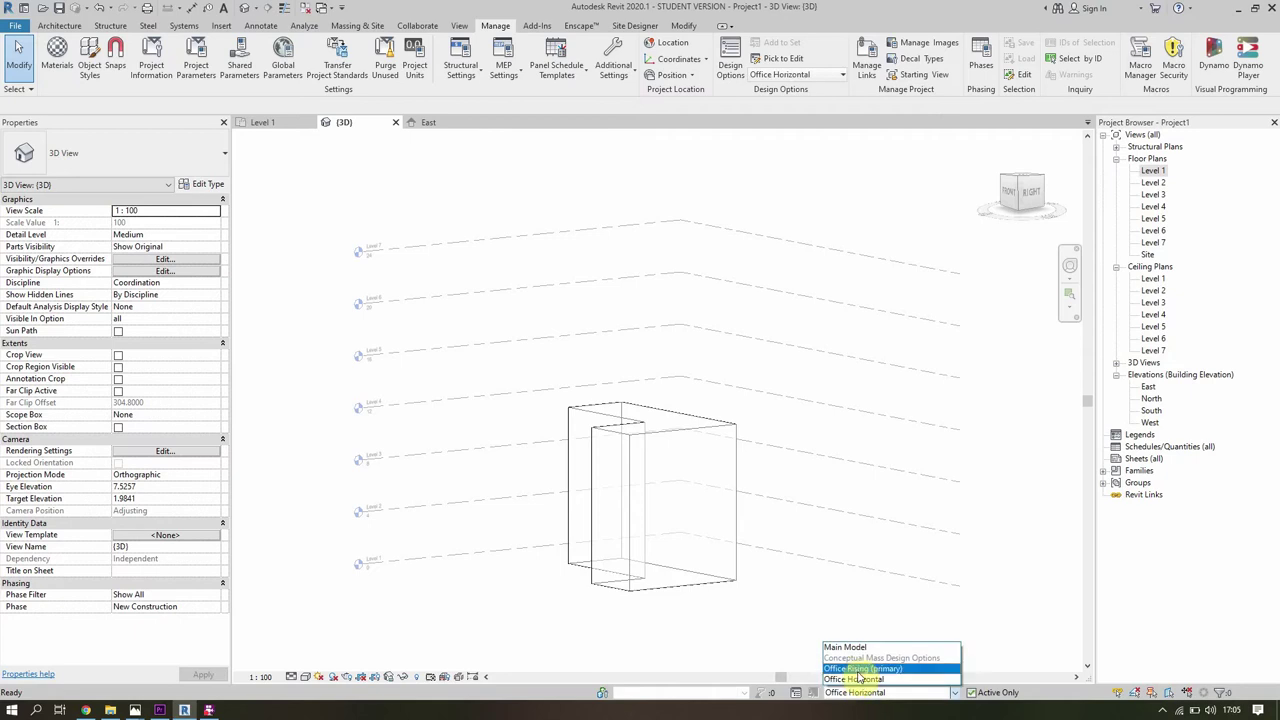
pyautogui.click(860, 668)
pyautogui.click(862, 692)
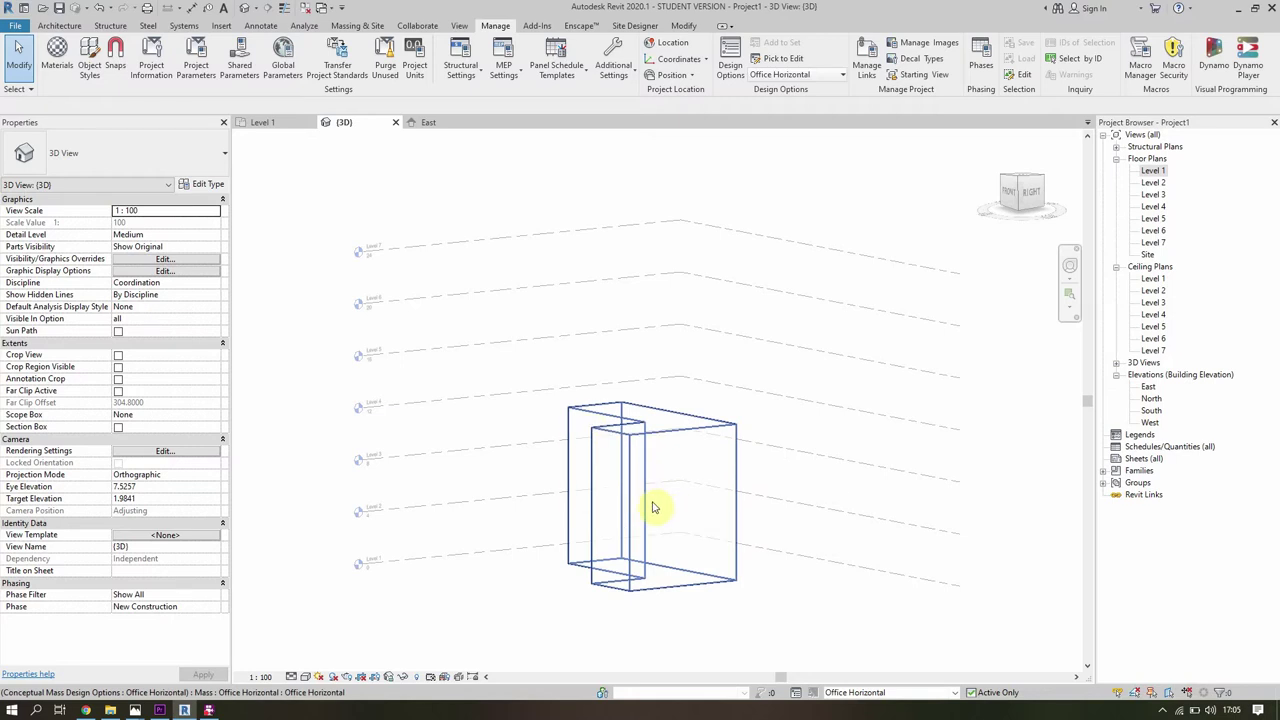
# In the Office Rising option, create mass floors for the tower at Levels 1–7.
pyautogui.click(897, 692)
pyautogui.click(895, 668)
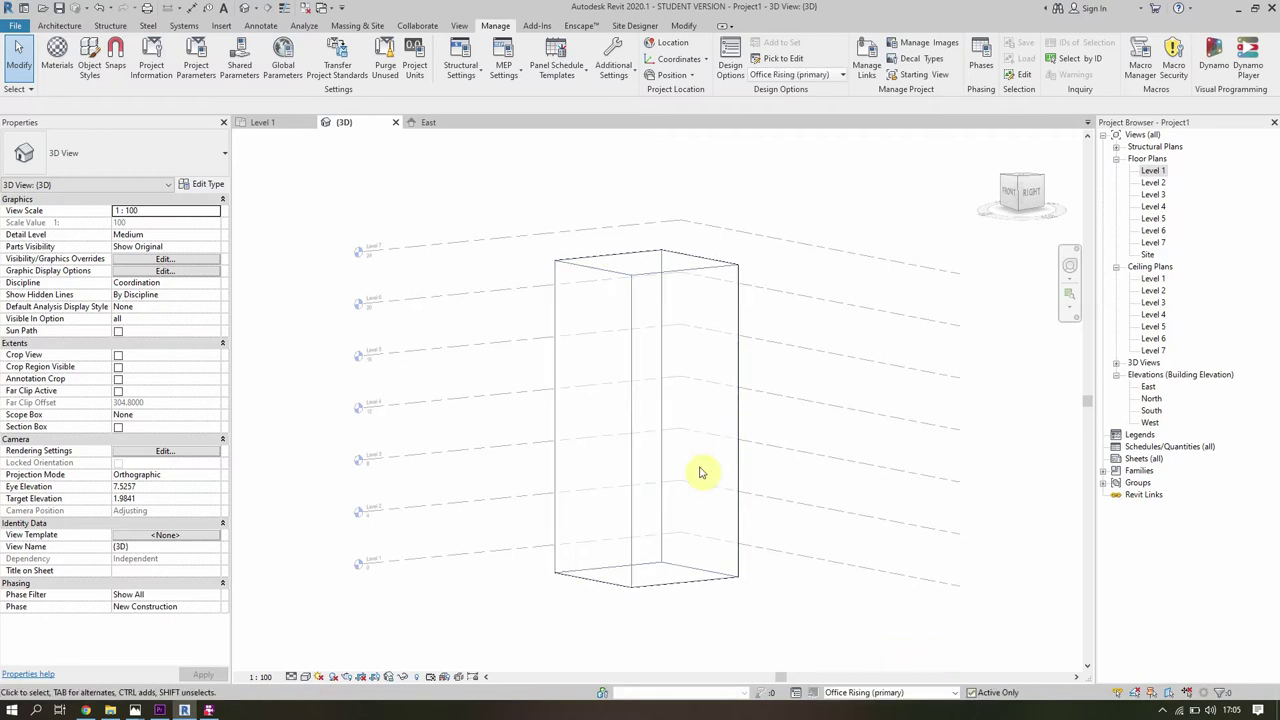
pyautogui.click(730, 456)
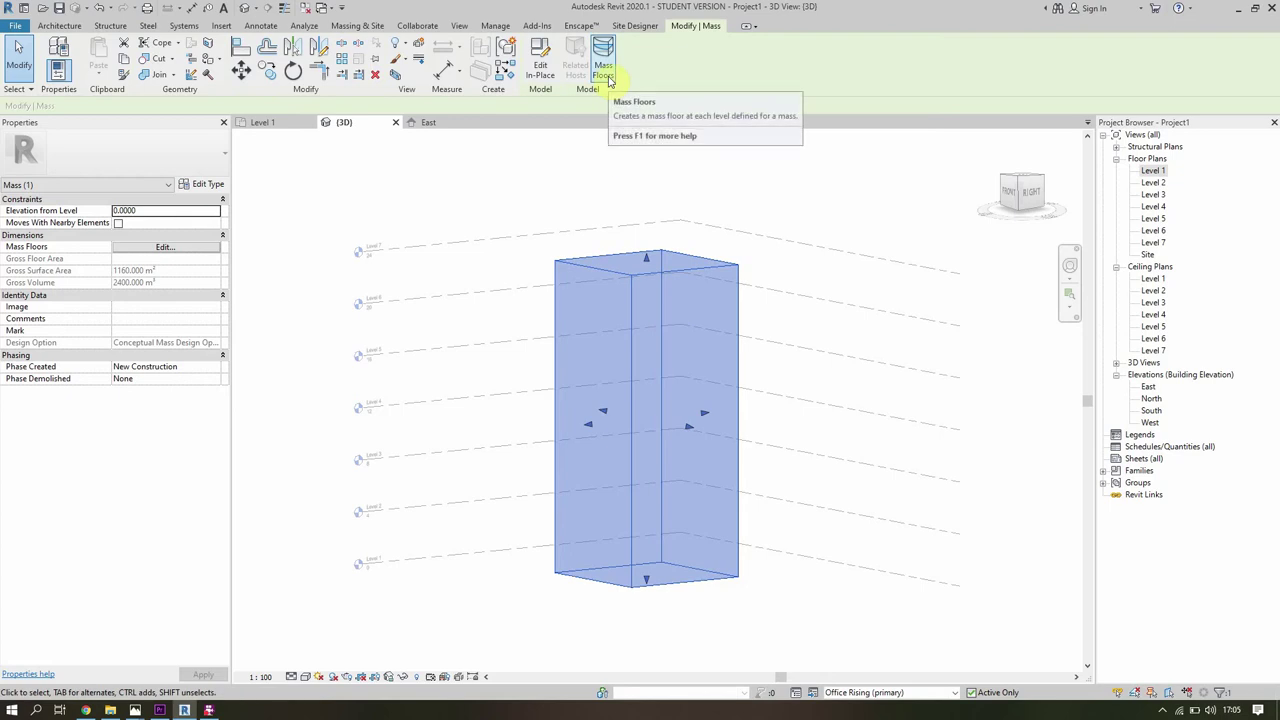
pyautogui.click(605, 70)
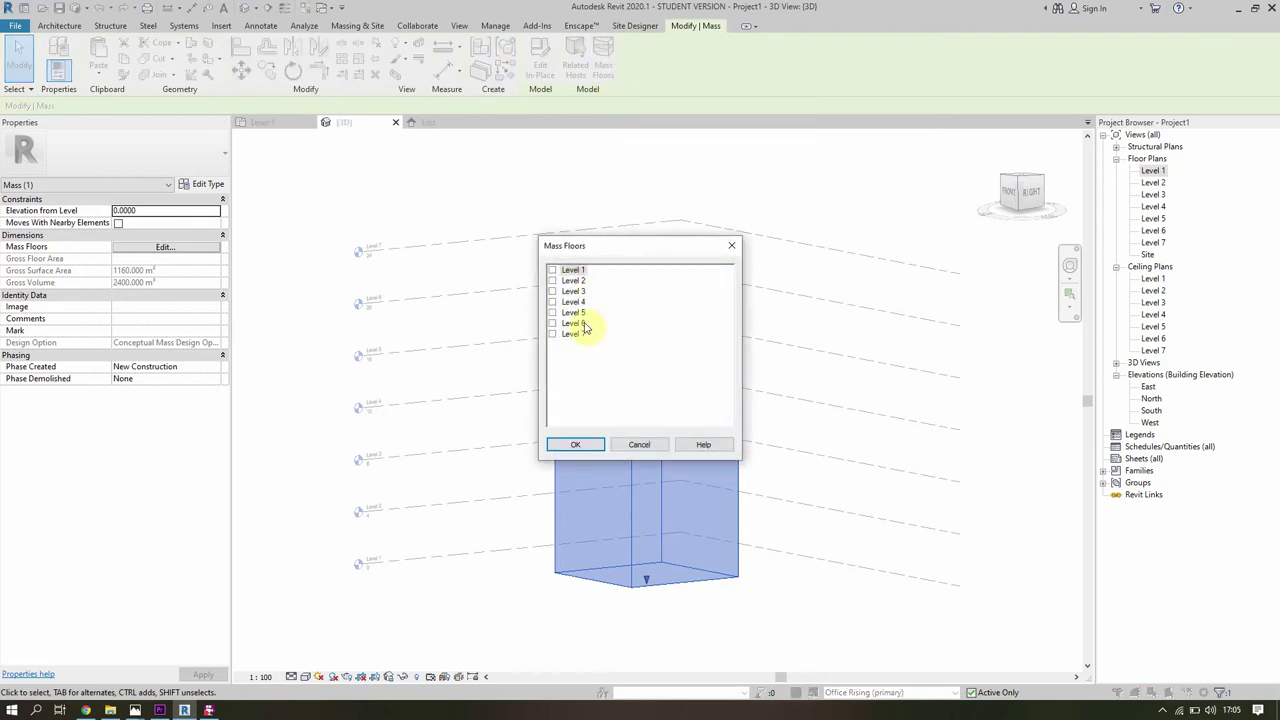
pyautogui.keyDown('shift'); pyautogui.click(562, 336); pyautogui.keyUp('shift')
pyautogui.click(575, 446)
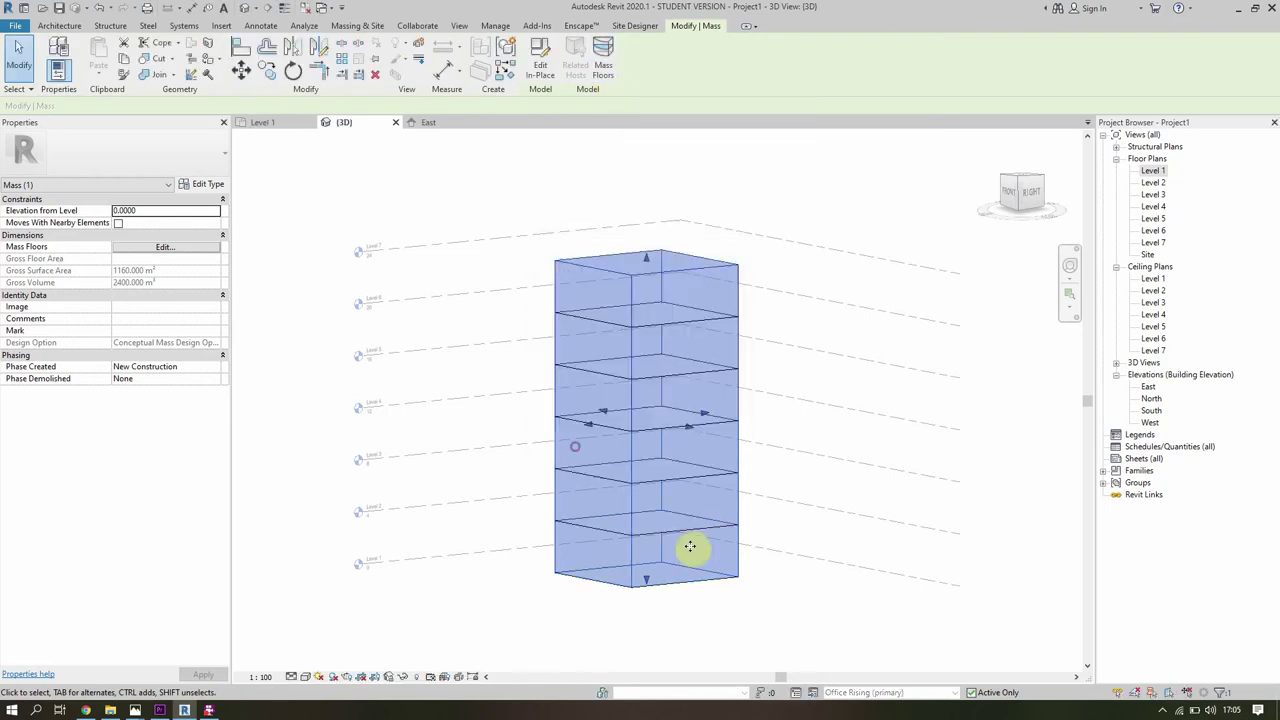
pyautogui.click(754, 623)
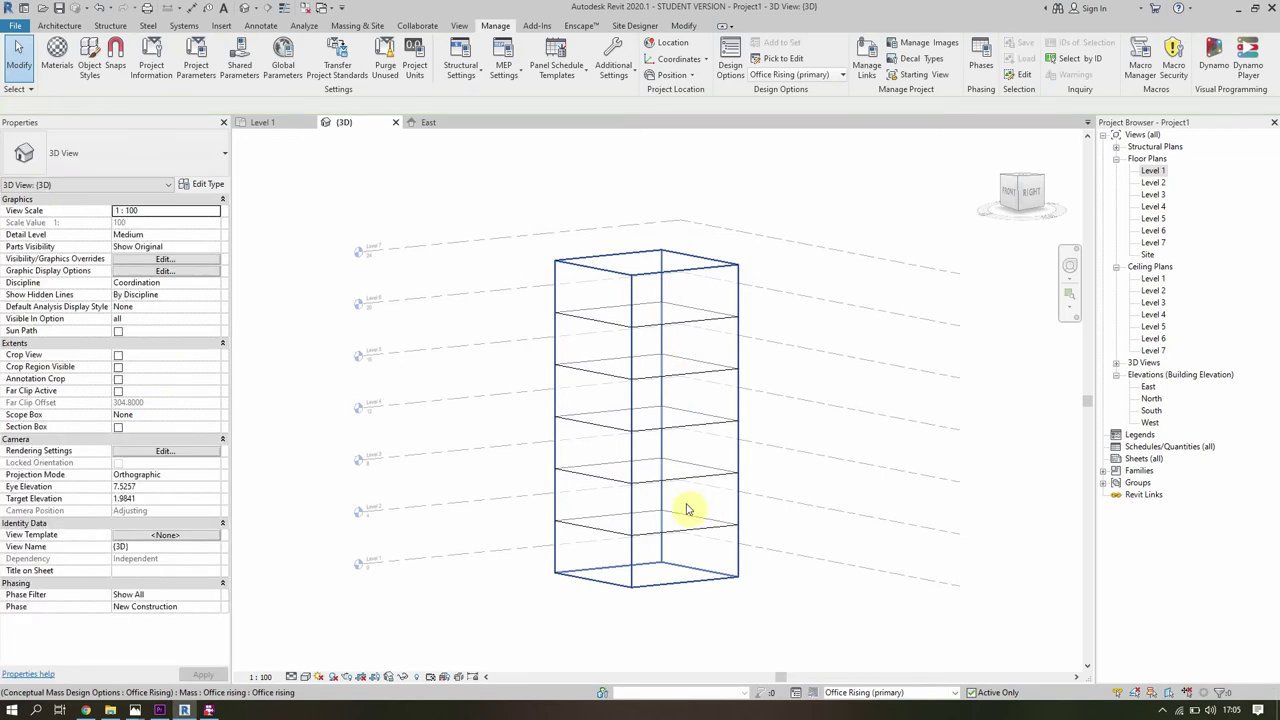
# In the Office Horizontal option, create mass floors for the L-shaped mass at Levels 1–7.
pyautogui.click(860, 692)
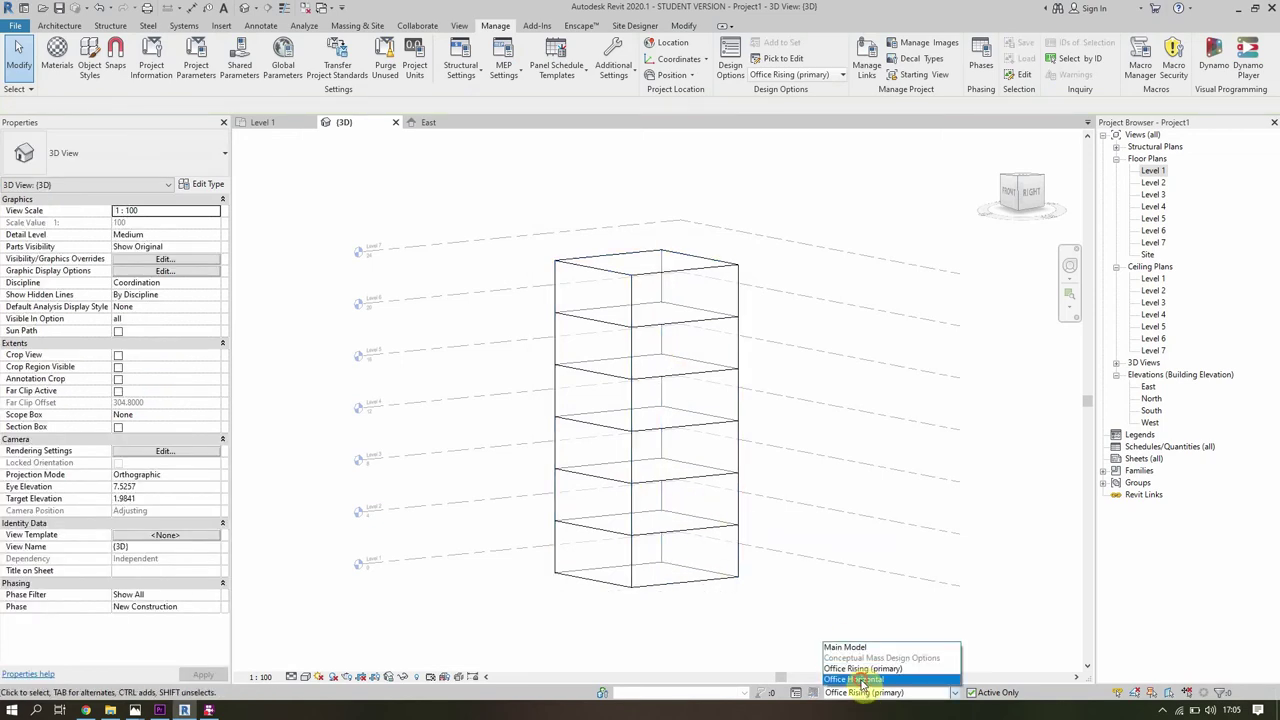
pyautogui.click(693, 542)
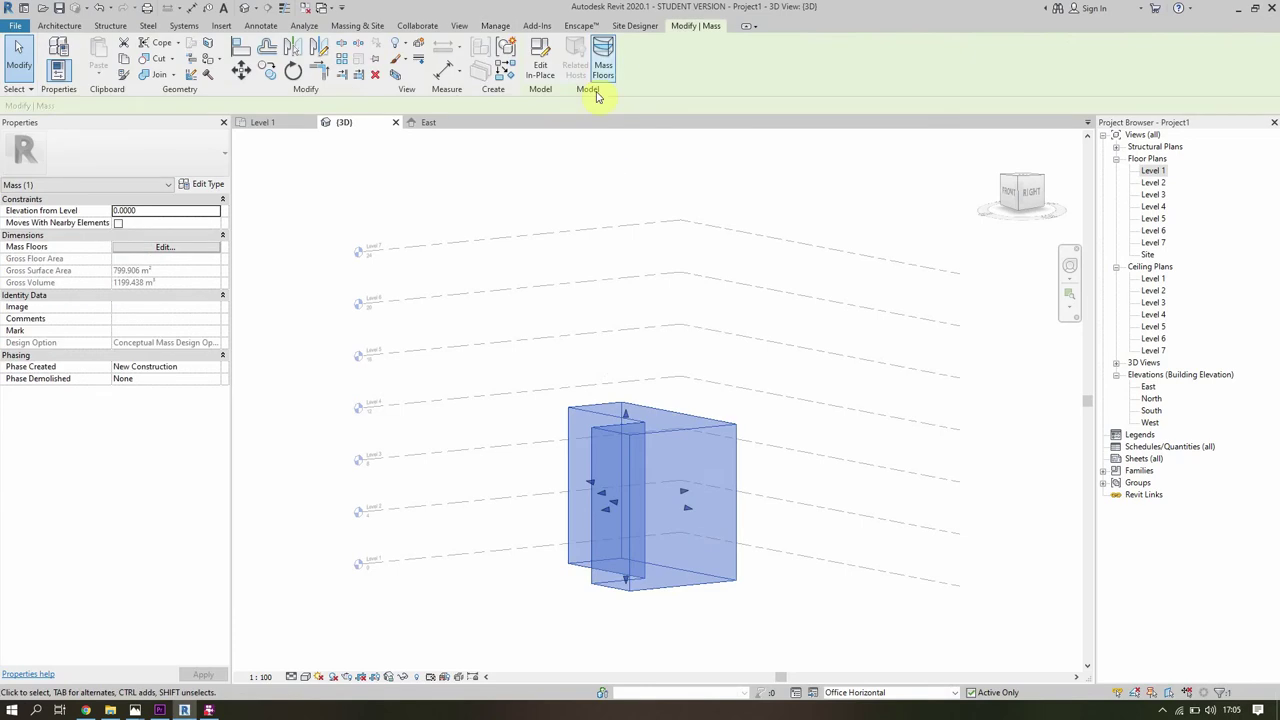
pyautogui.click(603, 58)
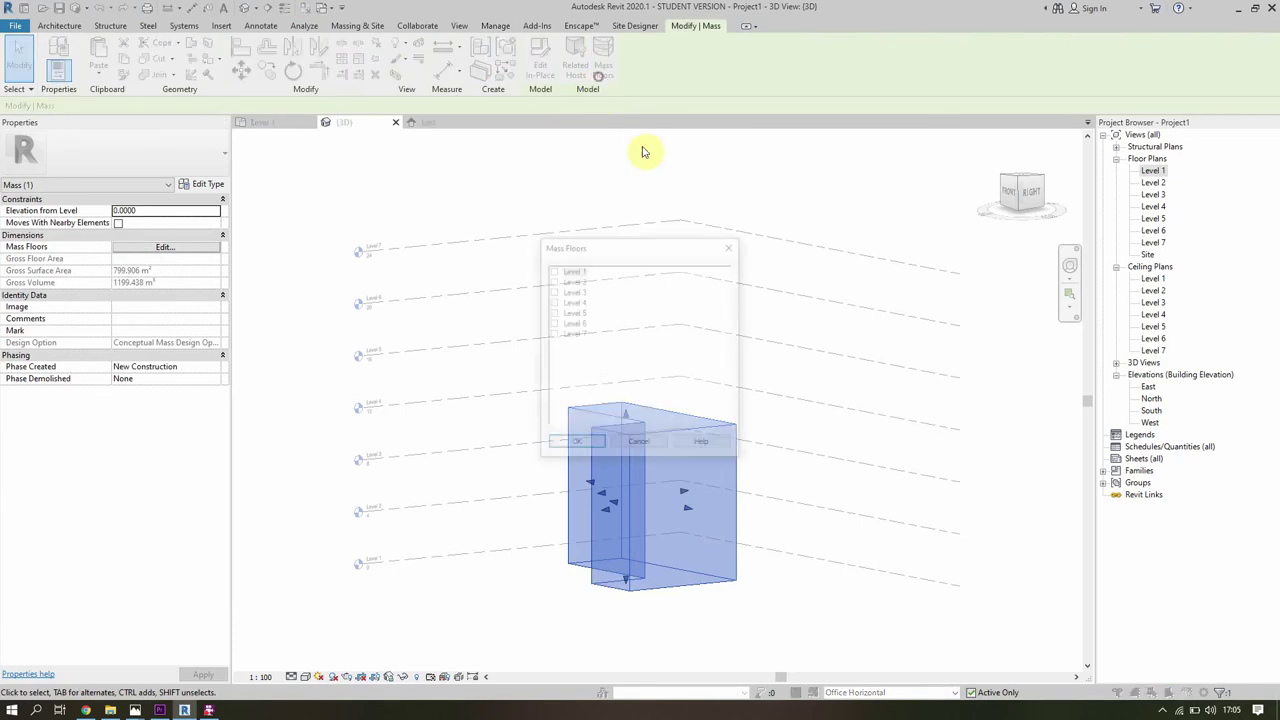
pyautogui.keyDown('shift'); pyautogui.click(563, 336); pyautogui.keyUp('shift')
pyautogui.click(553, 333)
pyautogui.click(575, 444)
pyautogui.click(766, 600)
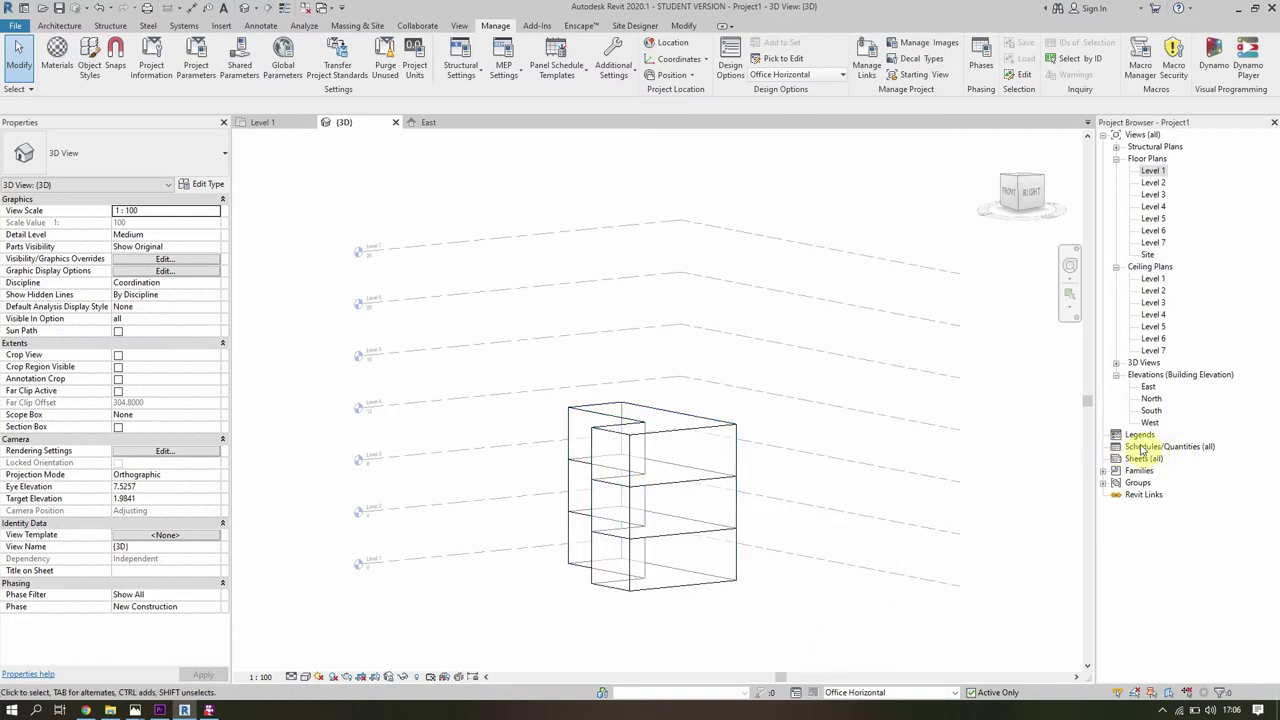
# Create a new schedule with Mass as its category.
pyautogui.click(1143, 449)
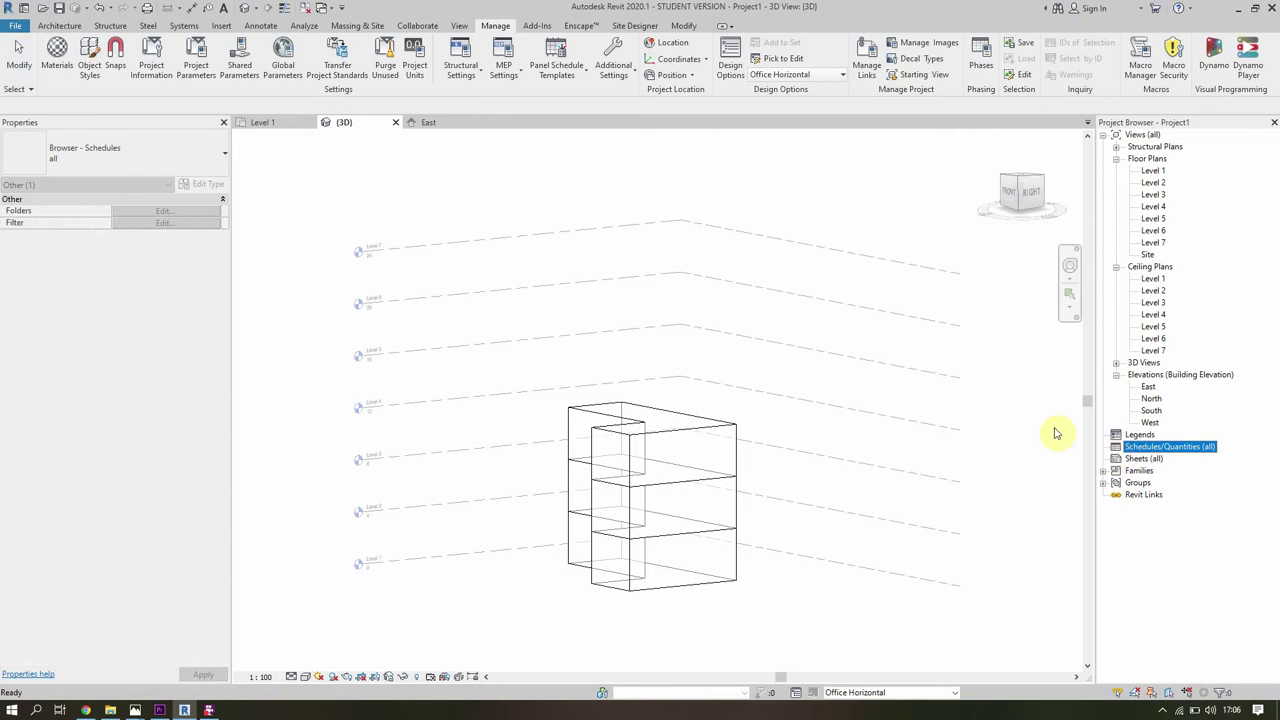
pyautogui.click(776, 616)
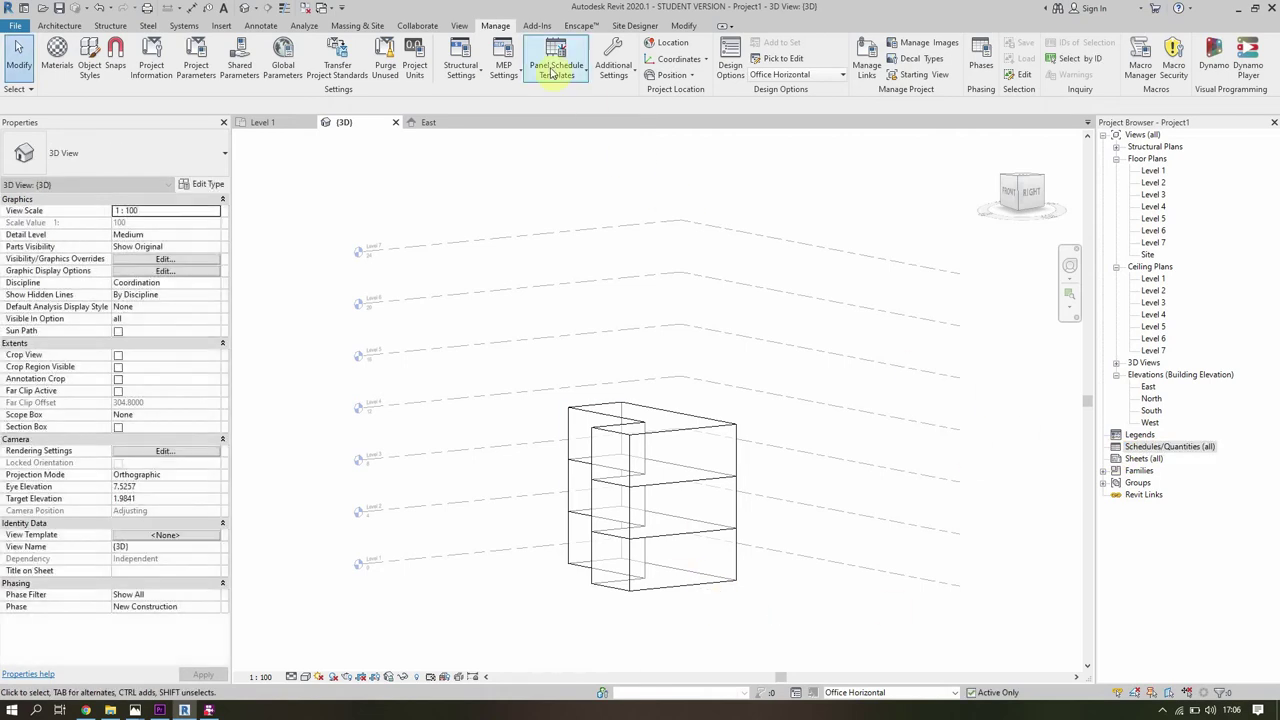
pyautogui.click(466, 30)
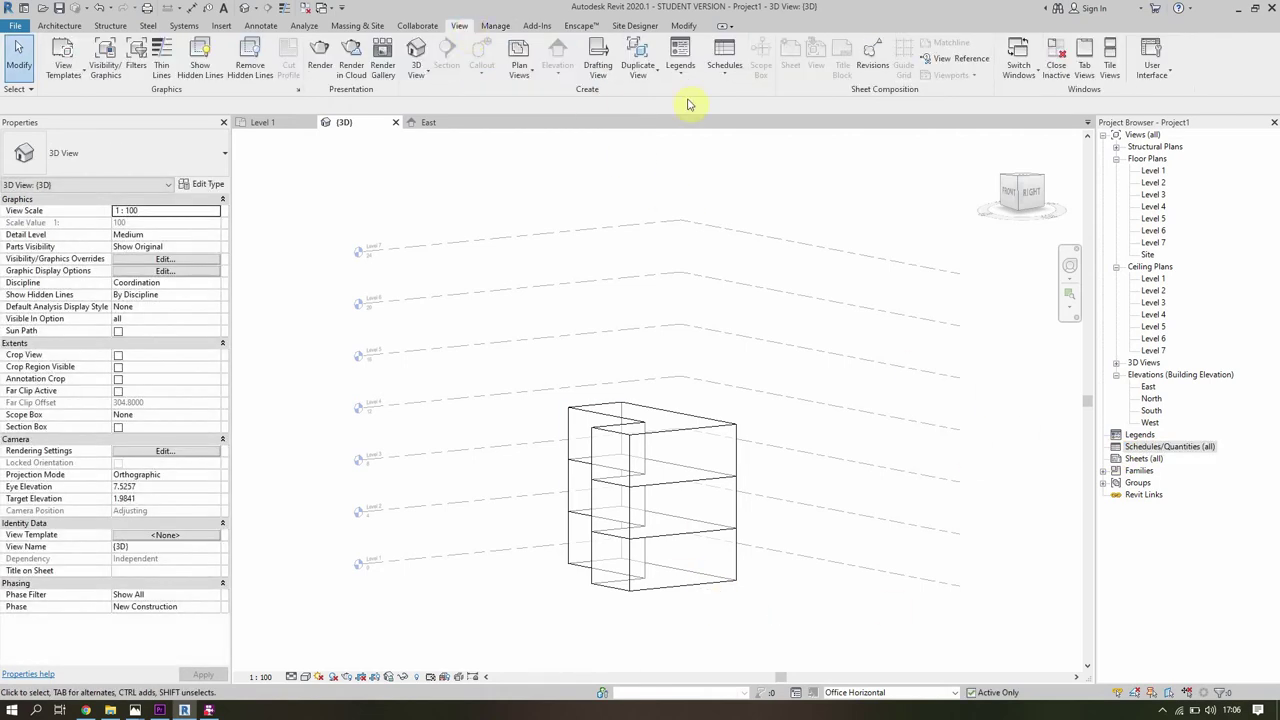
pyautogui.click(724, 66)
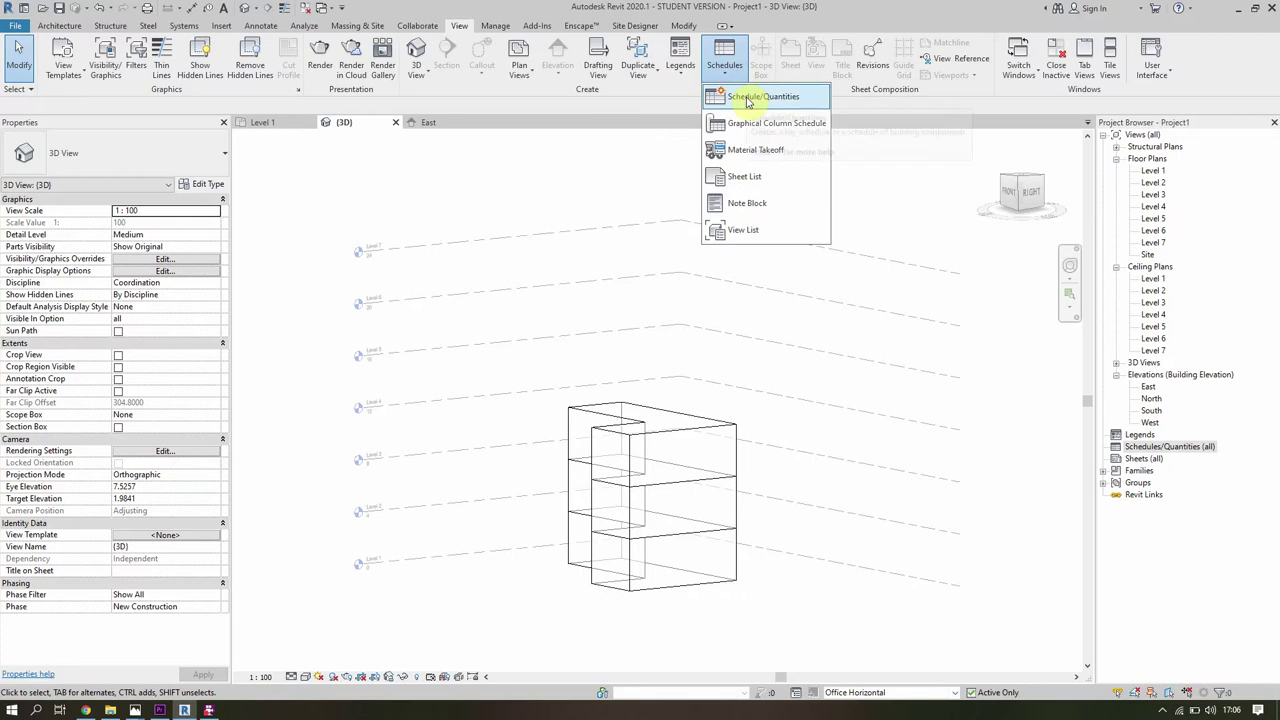
pyautogui.click(748, 98)
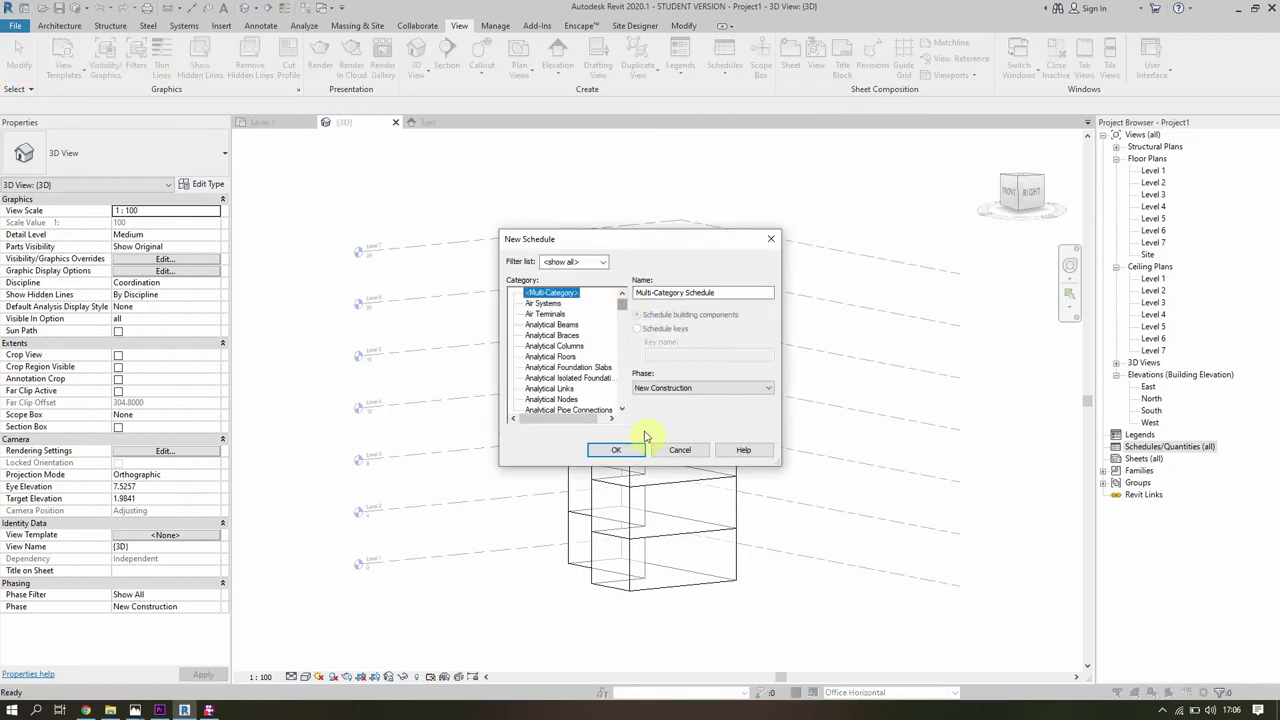
pyautogui.click(622, 326)
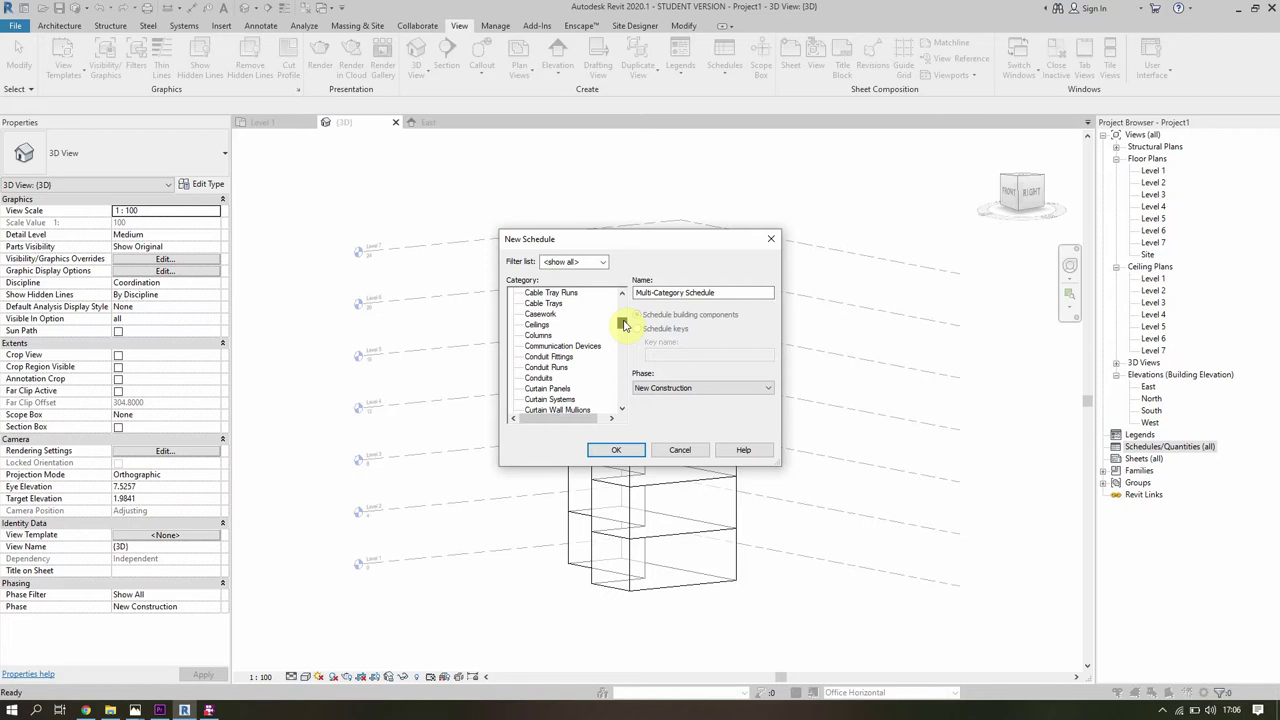
pyautogui.moveTo(623, 326); pyautogui.dragTo(628, 360)
pyautogui.click(534, 314)
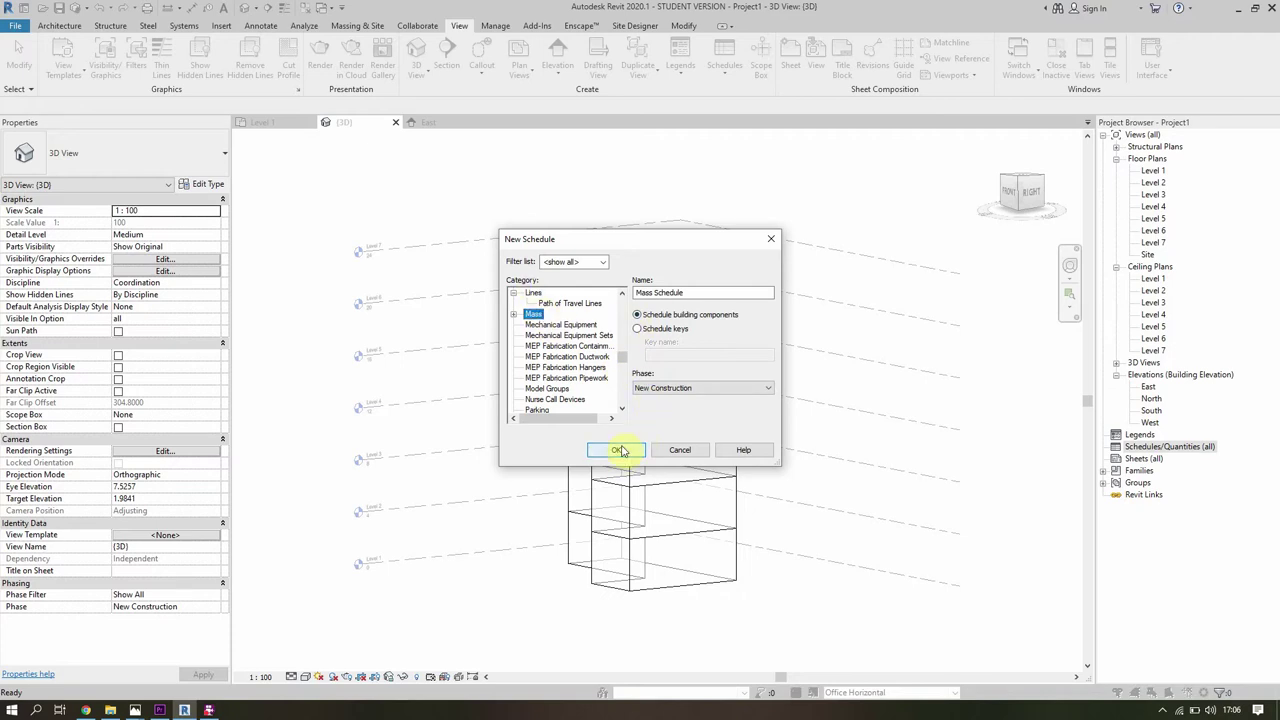
pyautogui.click(619, 450)
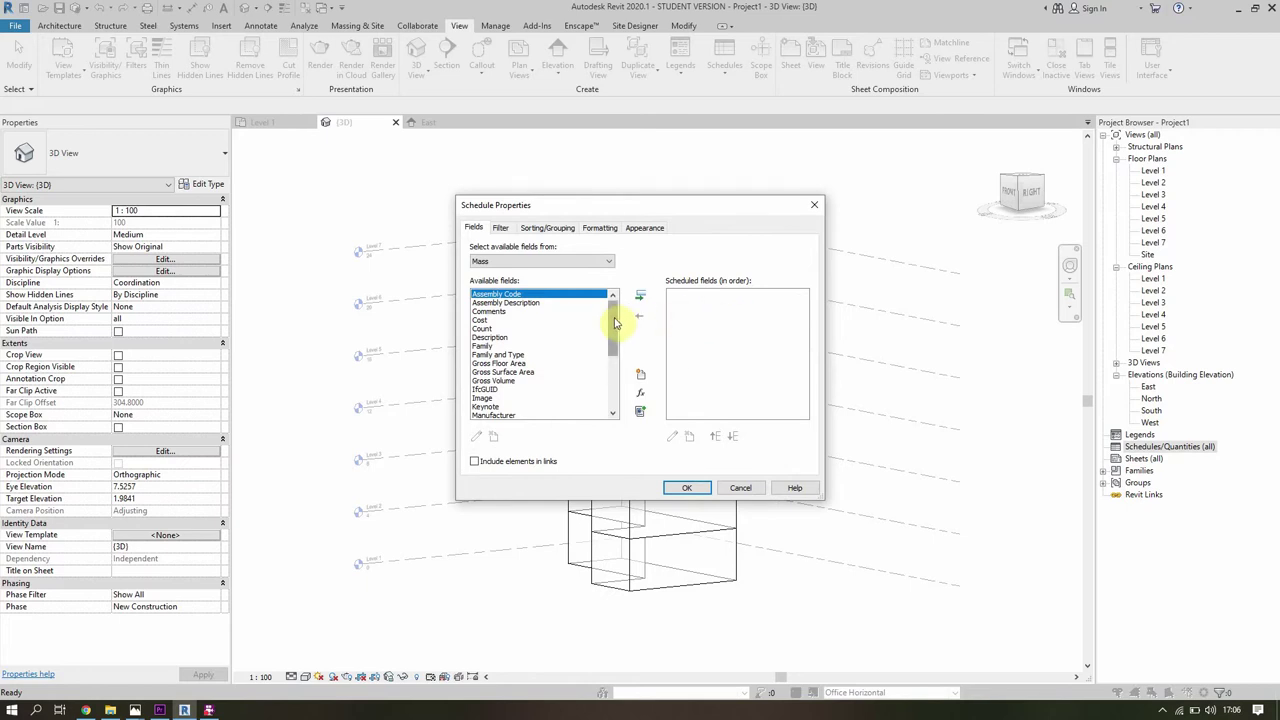
# Add the Family and Gross Floor Area fields to the Mass Schedule.
pyautogui.scroll(-1, 615, 322)
pyautogui.click(489, 329)
pyautogui.click(641, 296)
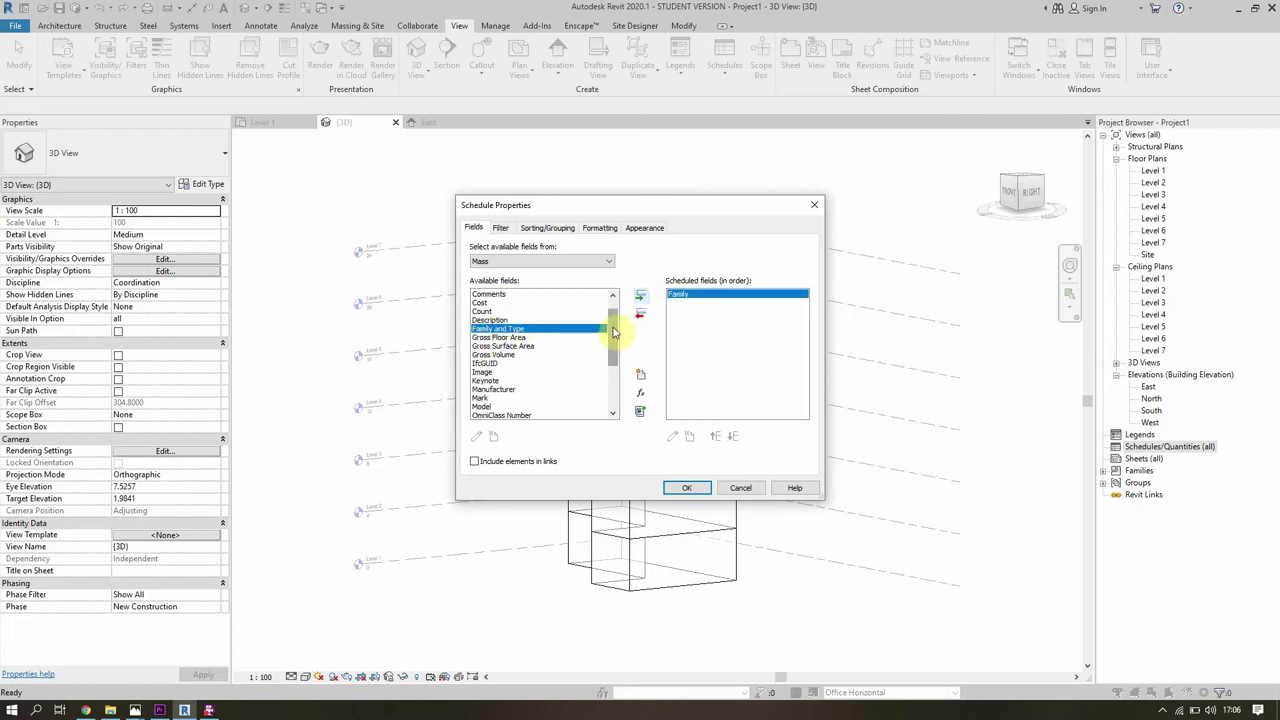
pyautogui.click(508, 338)
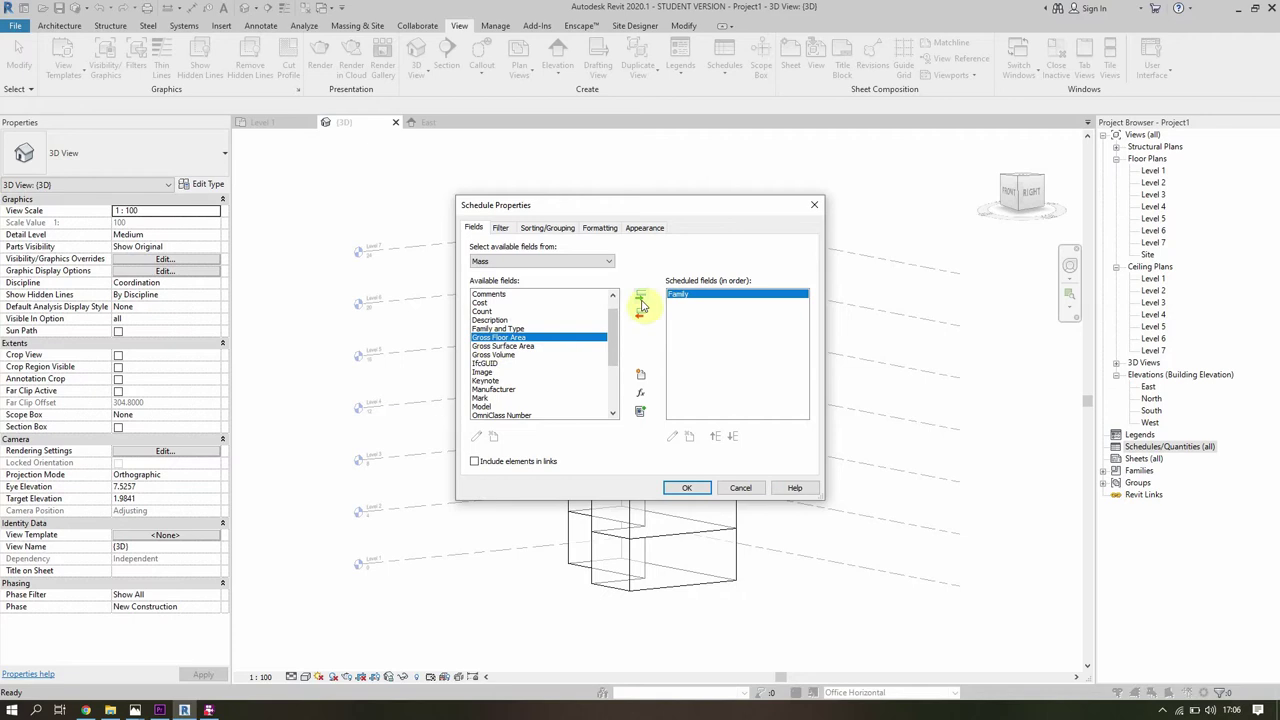
pyautogui.click(641, 298)
pyautogui.click(685, 488)
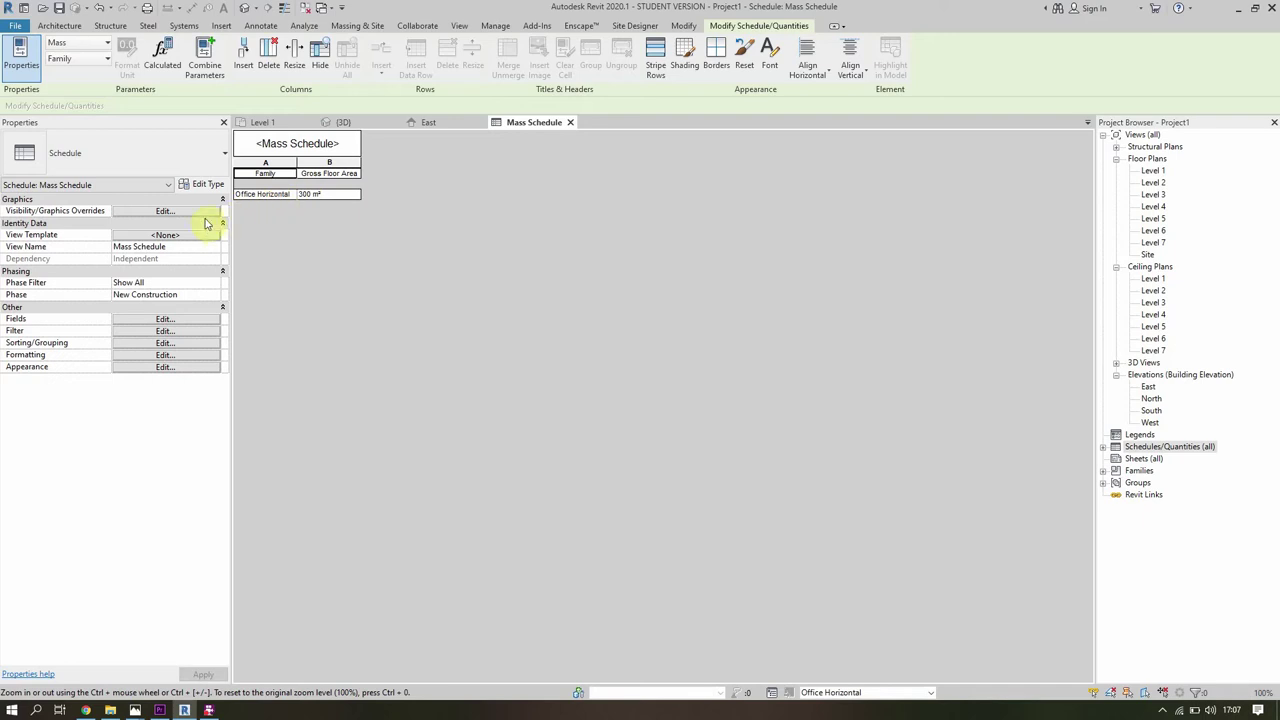
# Switch the design option to Office Rising, then back to Office Horizontal.
pyautogui.click(872, 693)
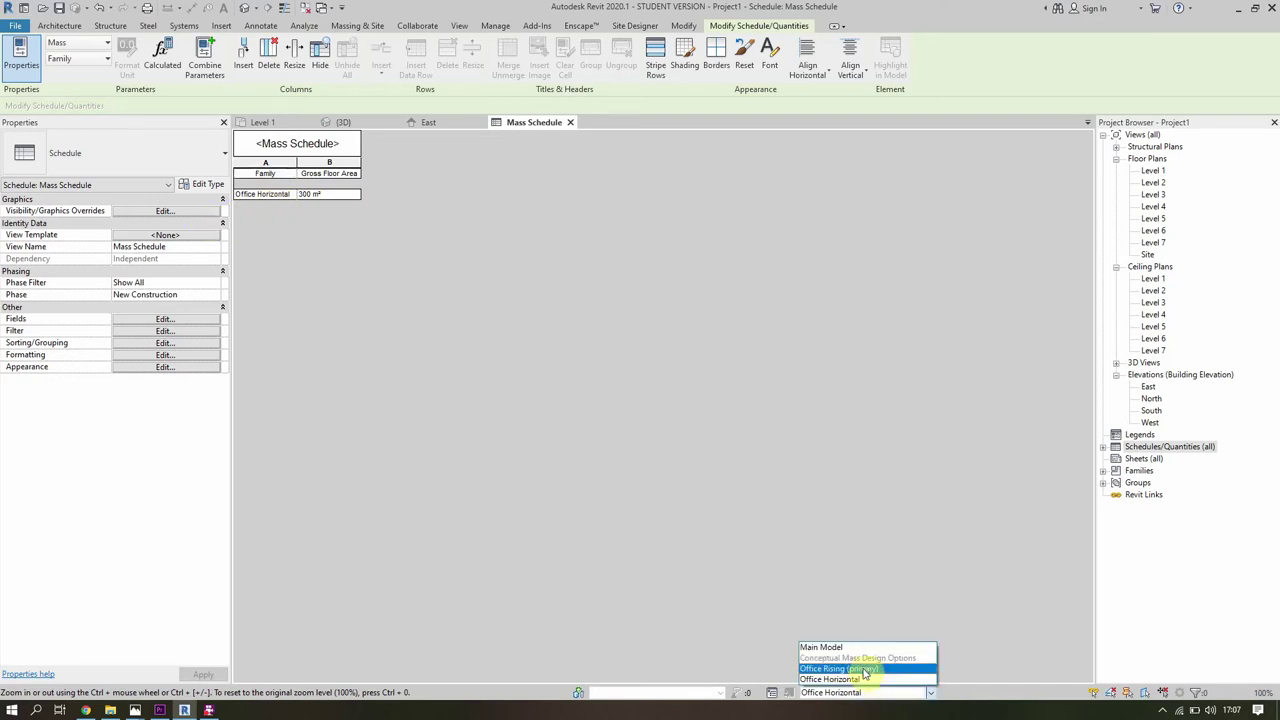
pyautogui.click(864, 668)
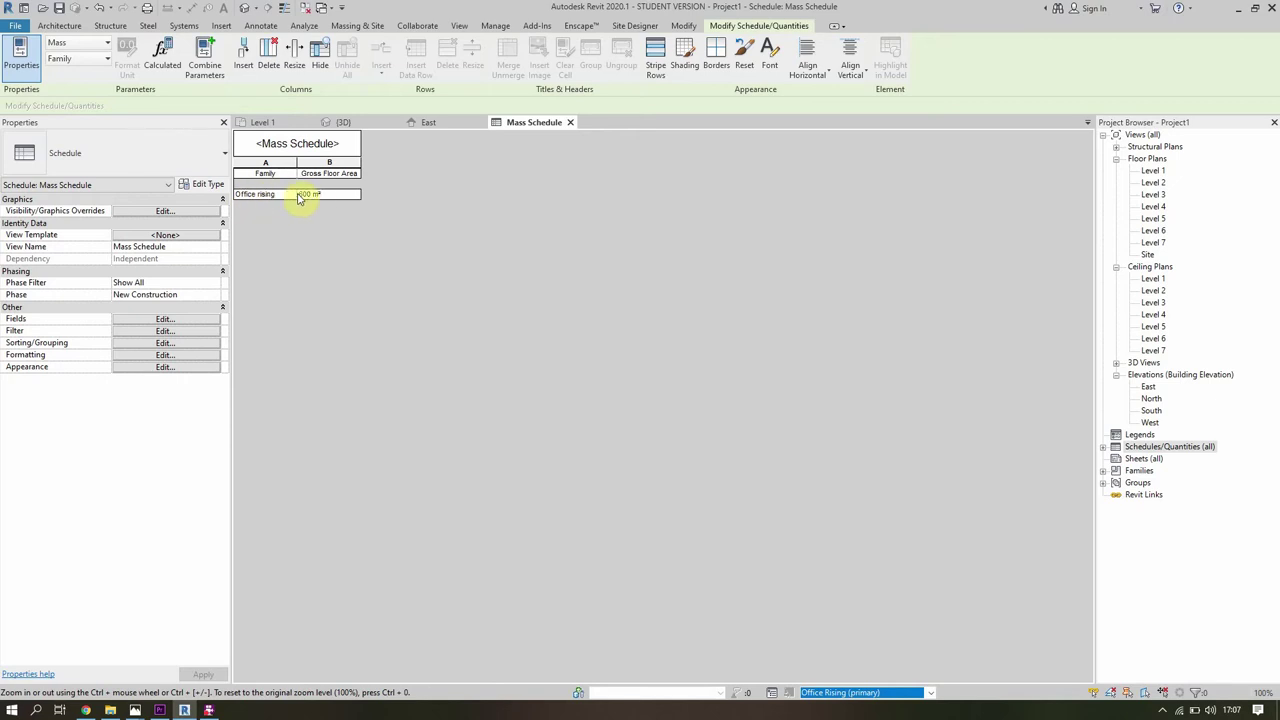
pyautogui.click(838, 692)
pyautogui.click(840, 680)
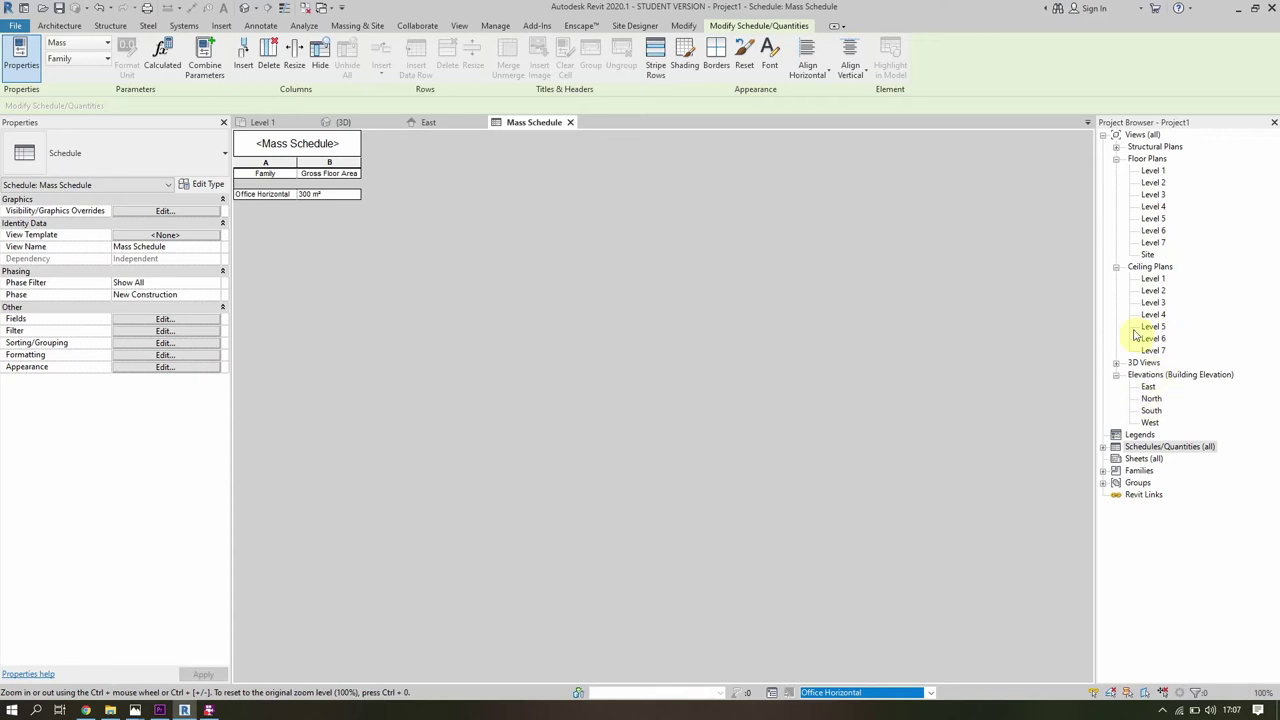
# In 3D with Office Rising active, align the tower top to Level 5.
pyautogui.click(246, 8)
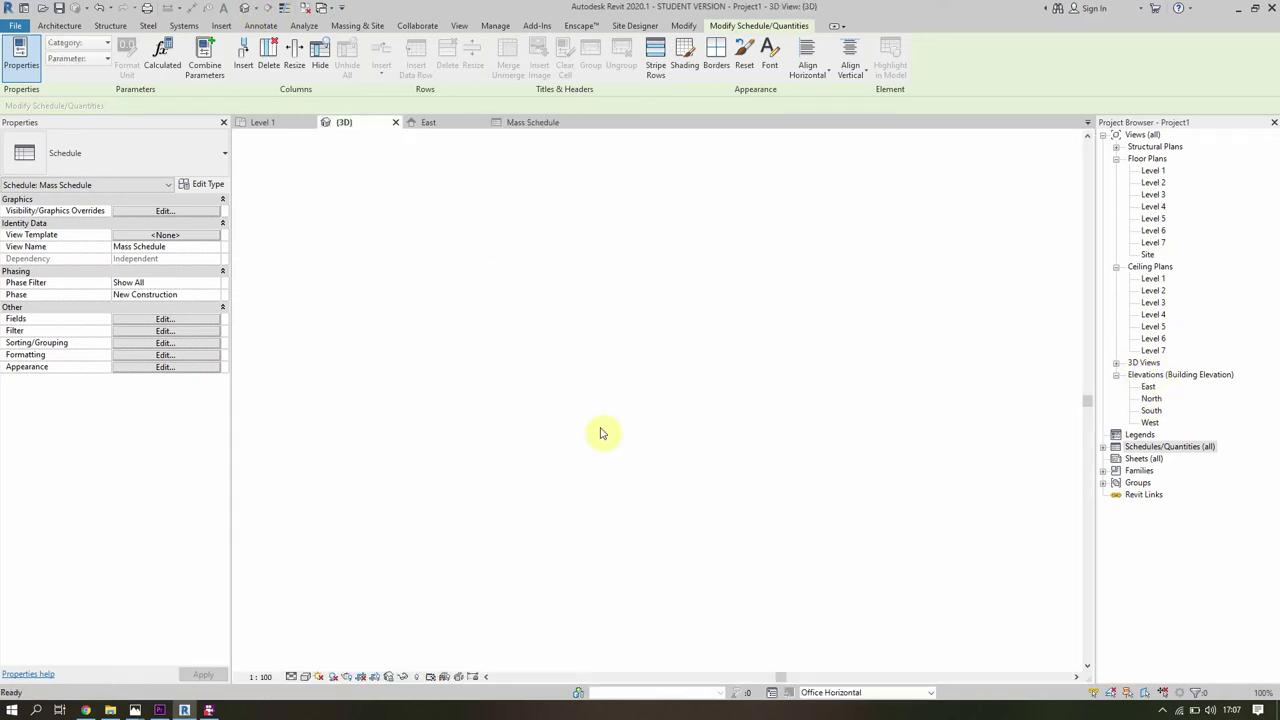
pyautogui.click(875, 692)
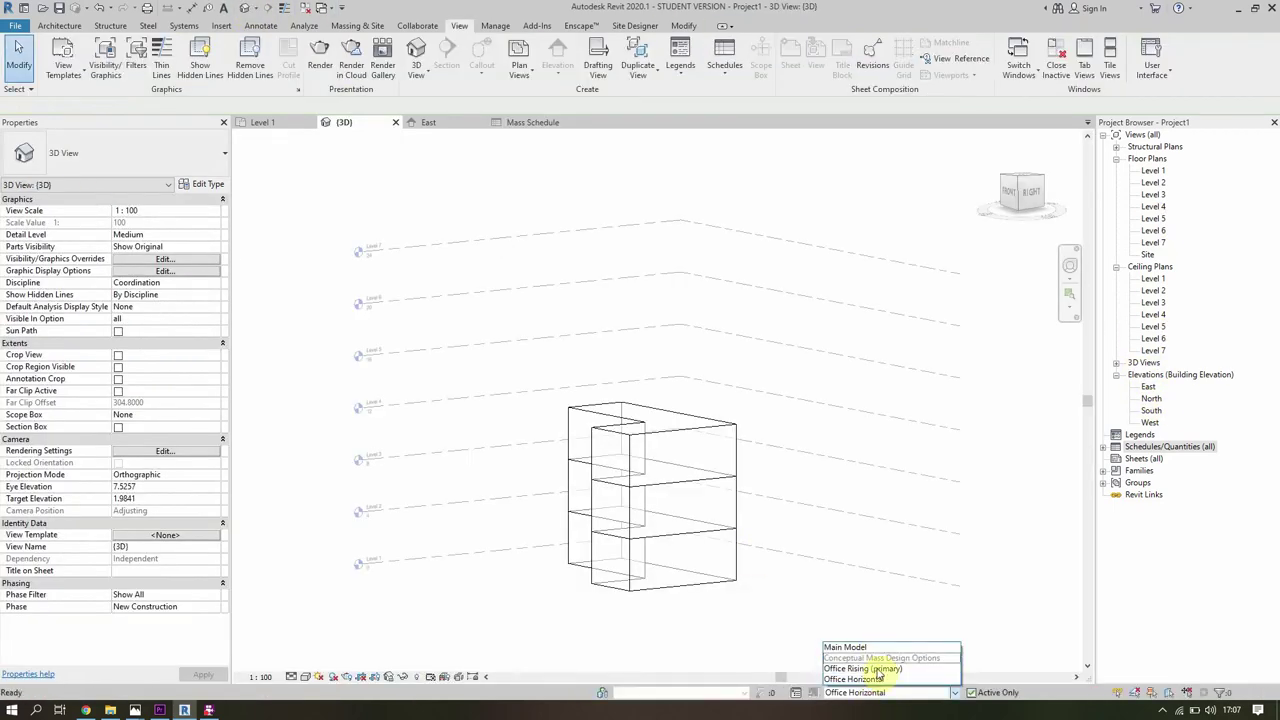
pyautogui.click(870, 669)
pyautogui.click(643, 261)
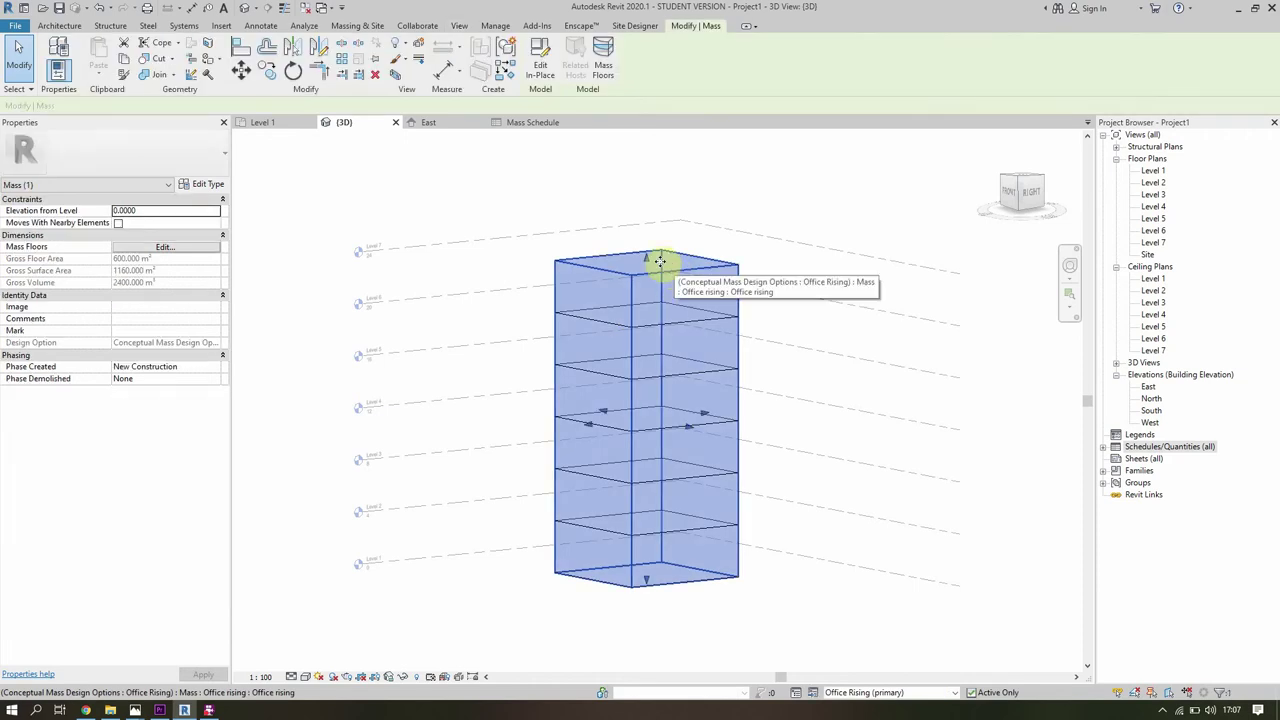
pyautogui.click(525, 258)
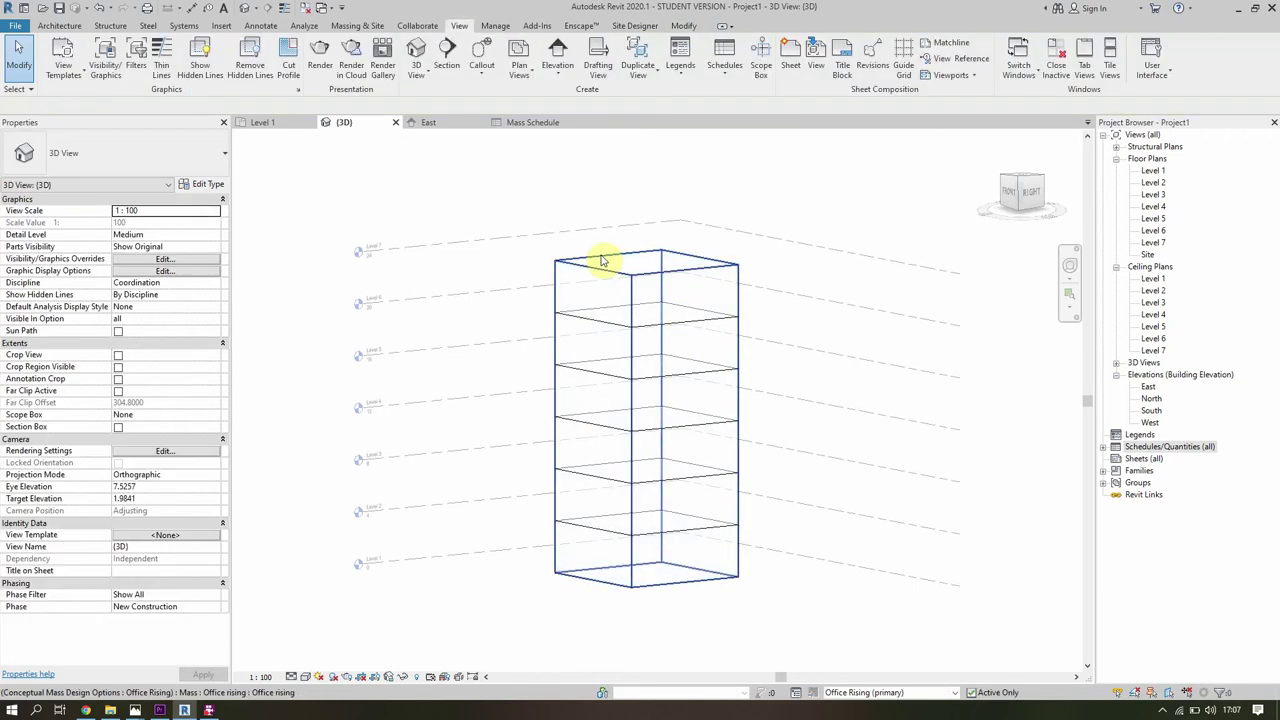
pyautogui.click(677, 277)
pyautogui.press('Escape')
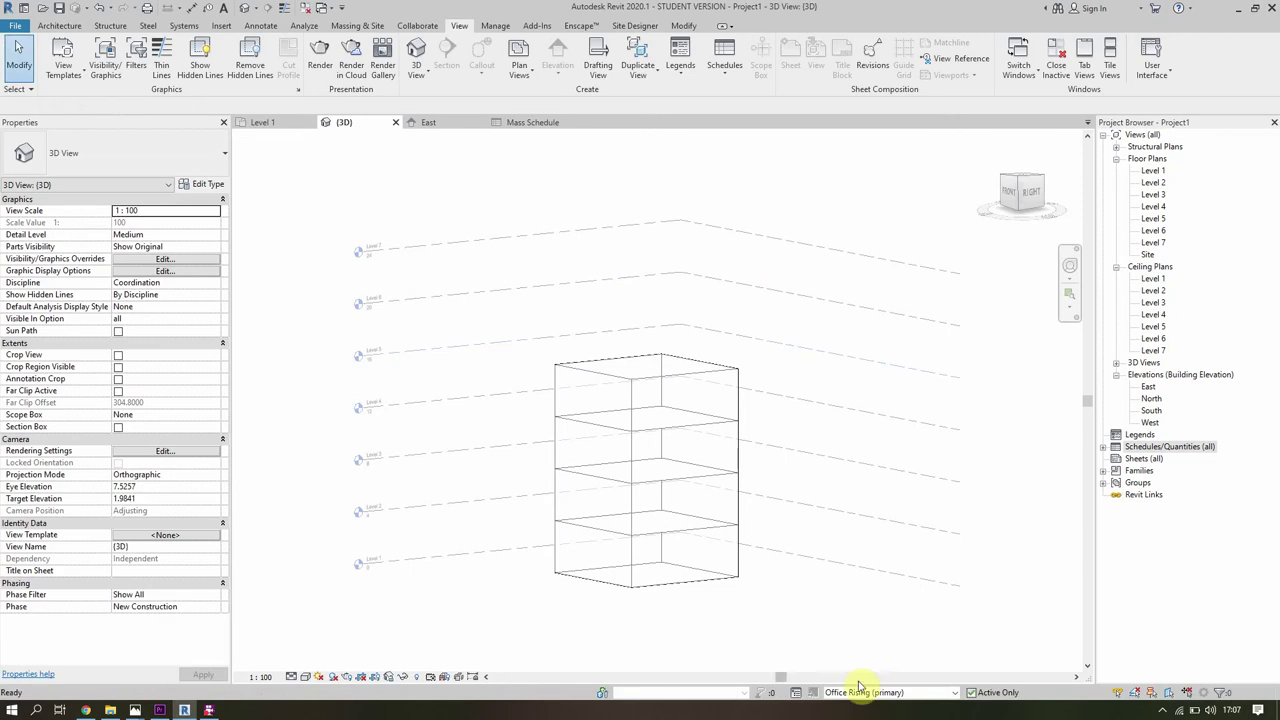
# Check the tower's area in the Mass Schedule, then return to the 3D view.
pyautogui.click(1110, 452)
pyautogui.doubleClick(1150, 458)
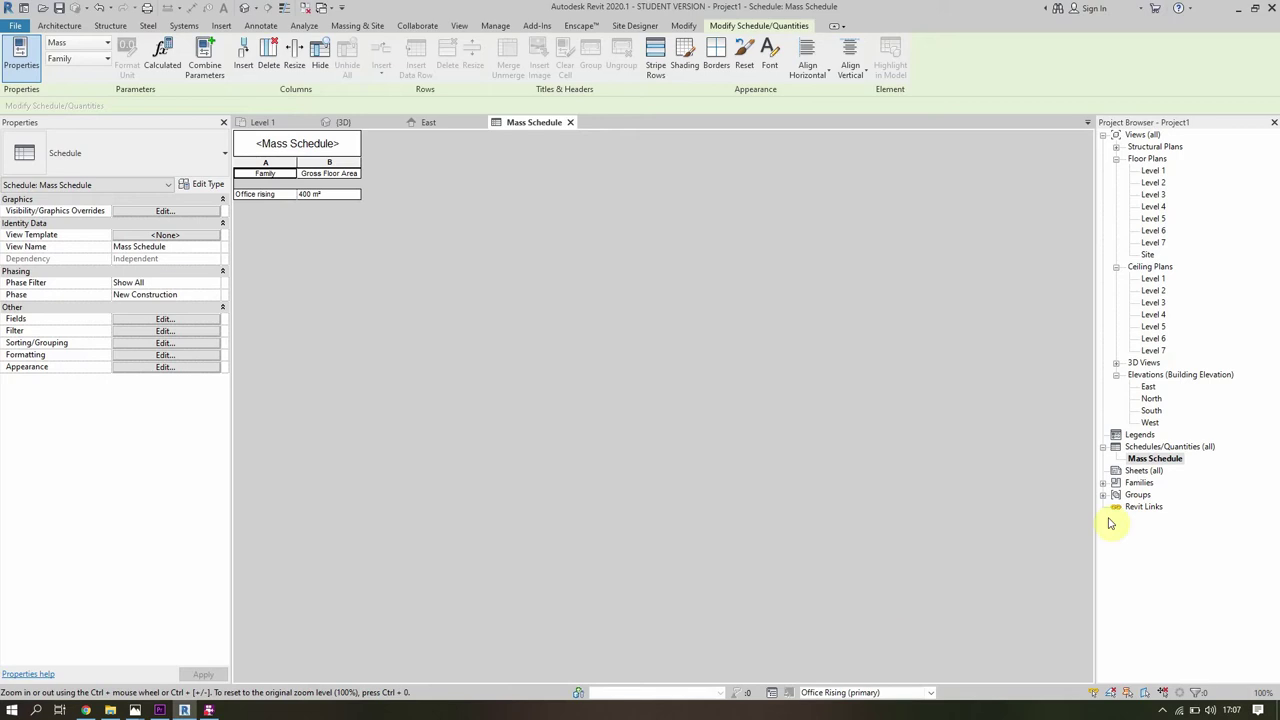
pyautogui.click(1116, 362)
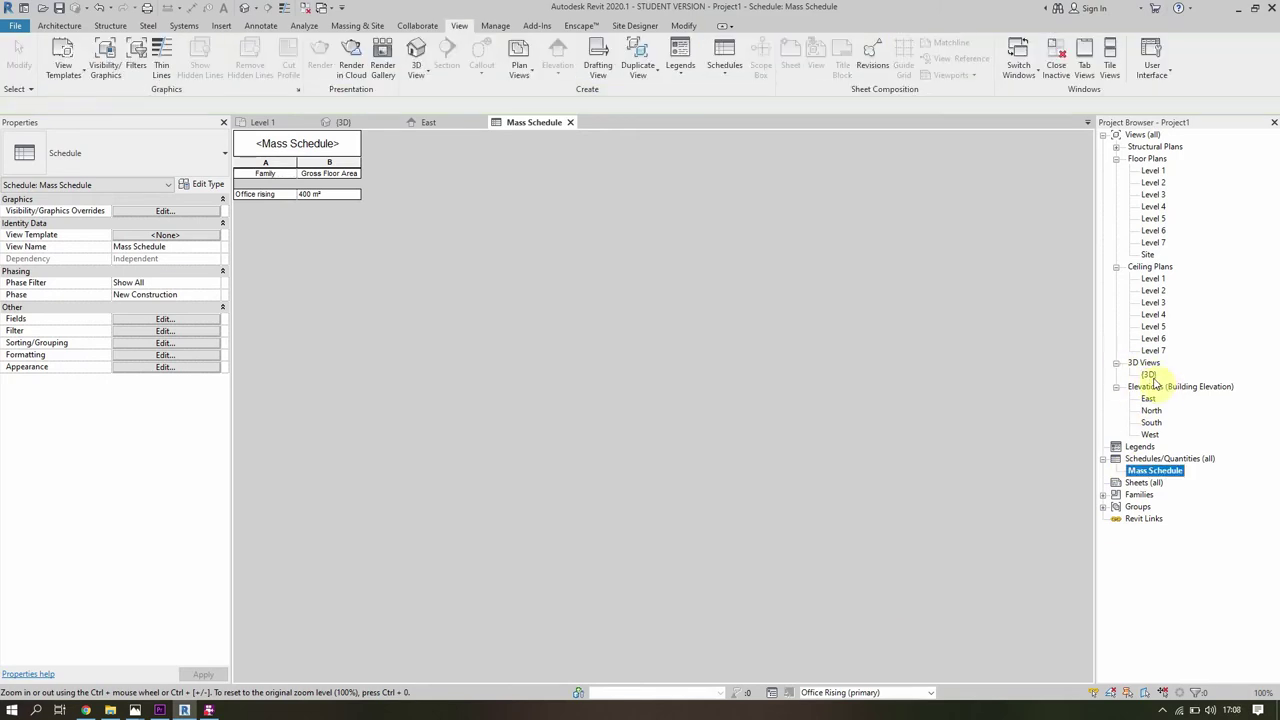
pyautogui.doubleClick(1149, 374)
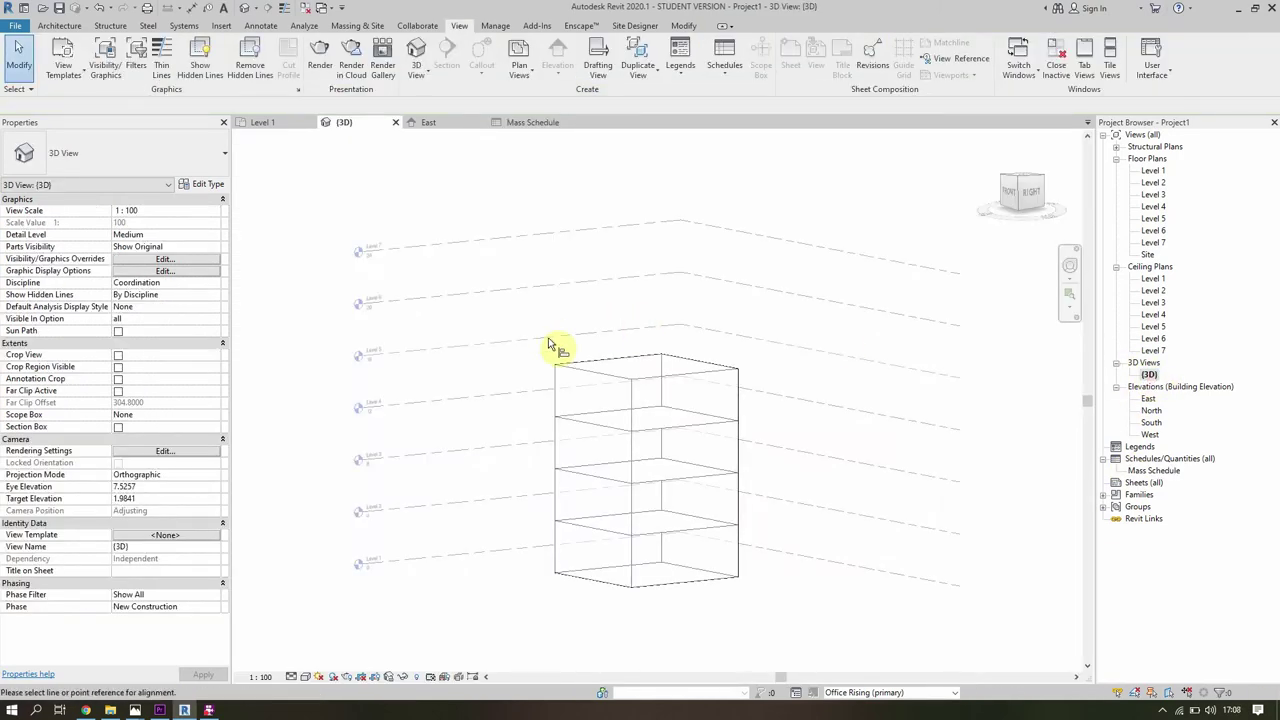
# Align the tower top up to Level 6 and confirm 500 m² in the Mass Schedule.
pyautogui.press('a')
pyautogui.press('l')
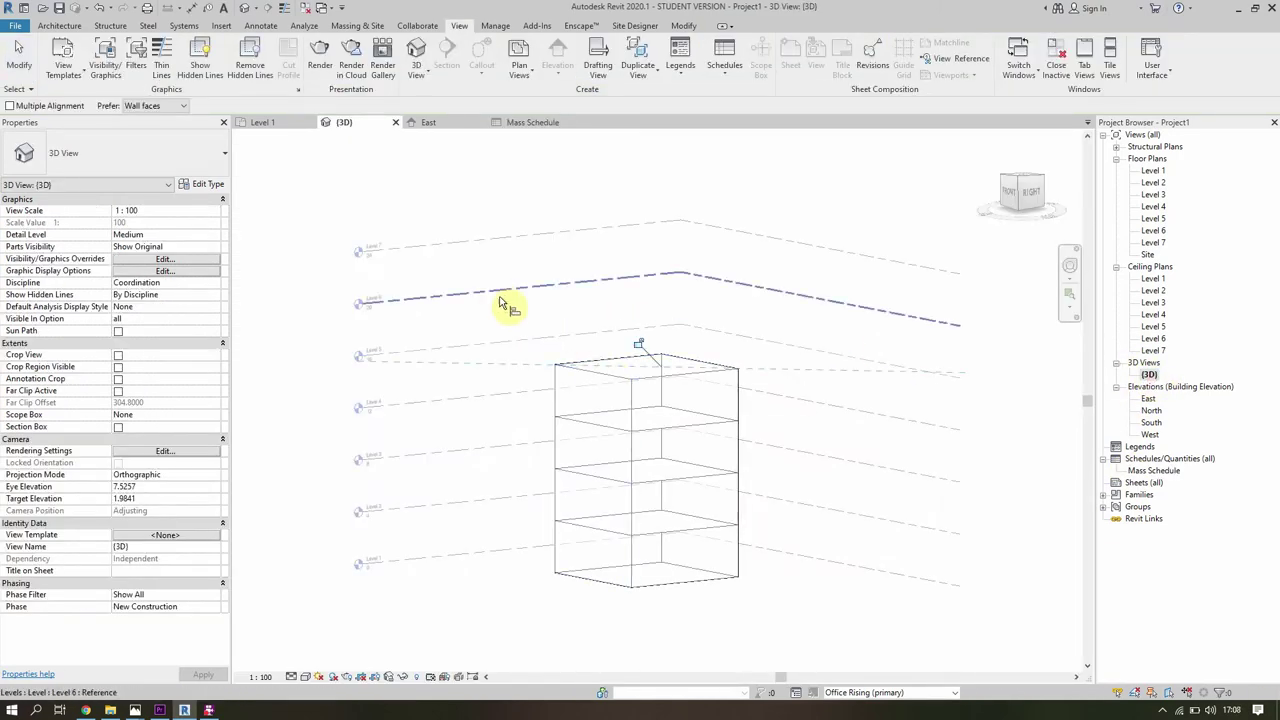
pyautogui.click(507, 300)
pyautogui.click(673, 373)
pyautogui.press('Escape')
pyautogui.click(1151, 470)
pyautogui.doubleClick(1151, 471)
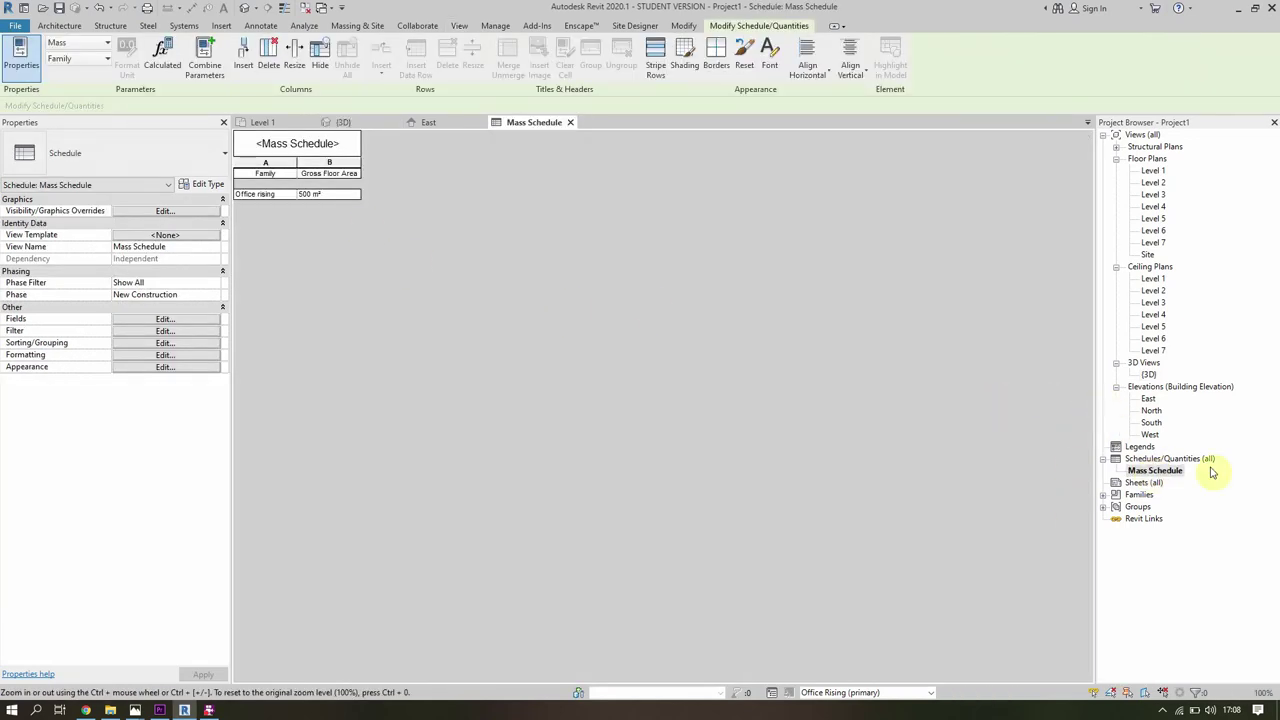
pyautogui.doubleClick(1149, 375)
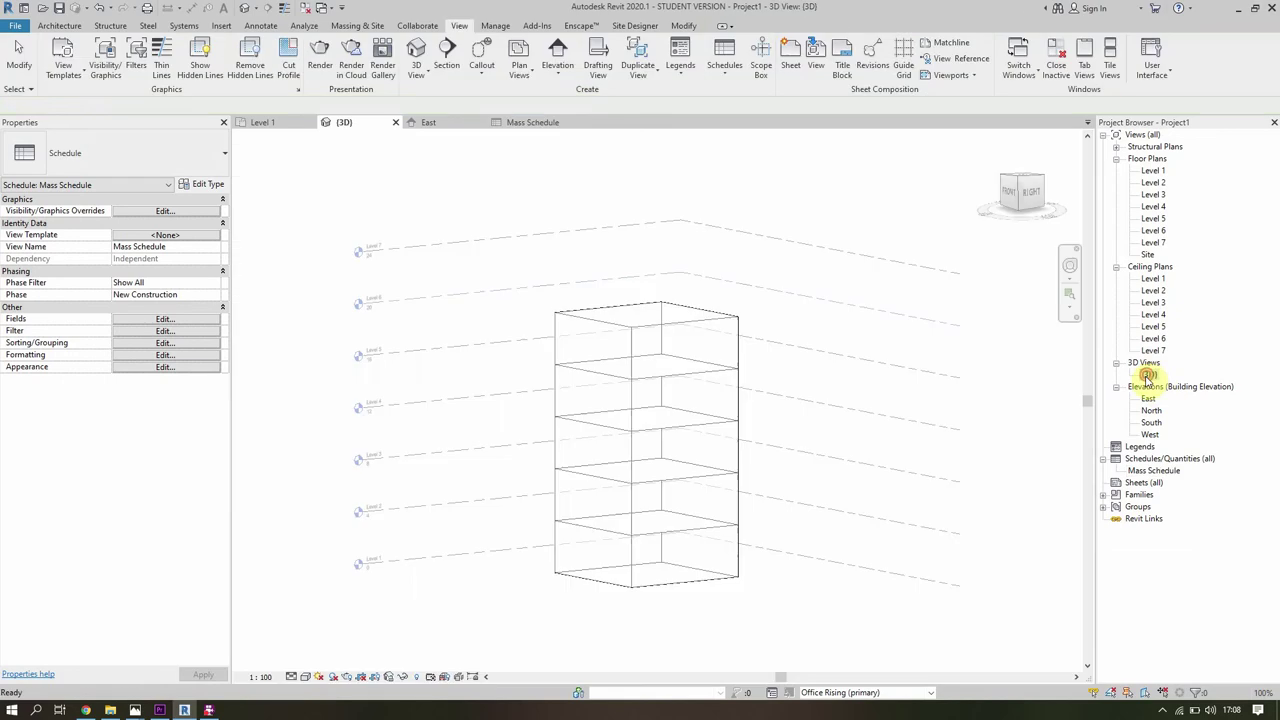
# With Office Horizontal active, edit the L-shaped mass in place on Level 1.
pyautogui.click(915, 690)
pyautogui.click(913, 680)
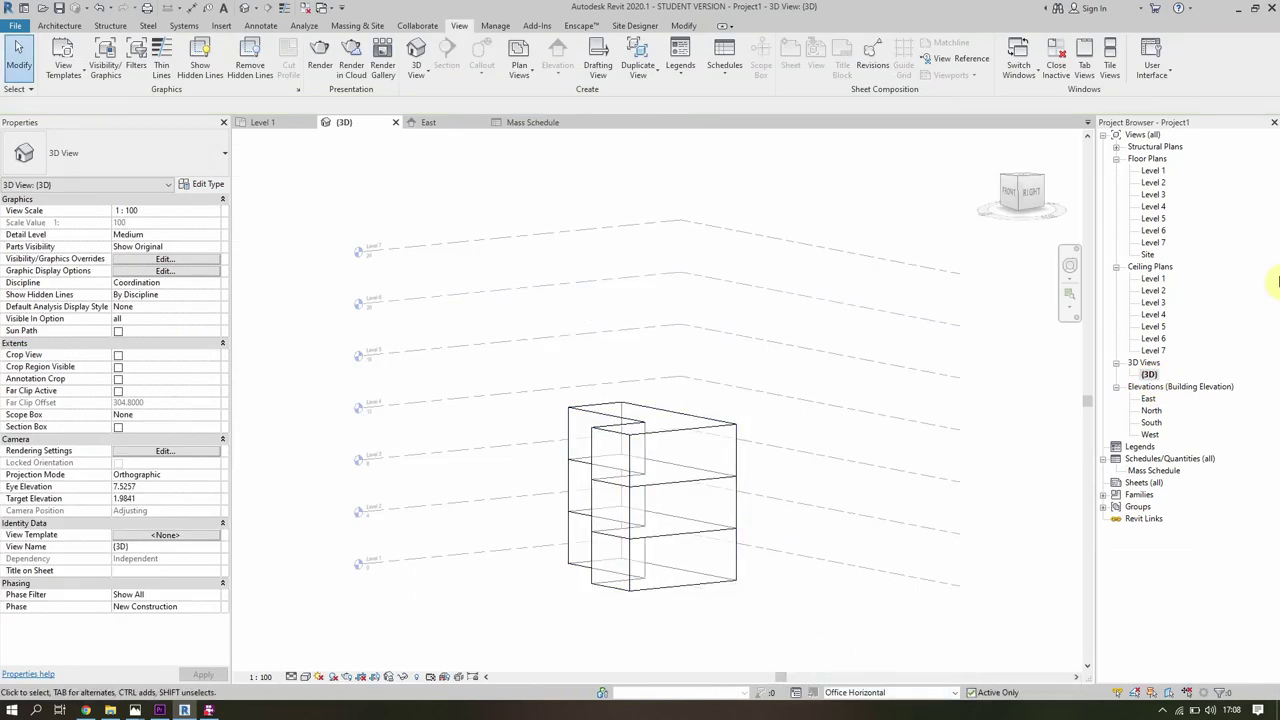
pyautogui.doubleClick(1155, 172)
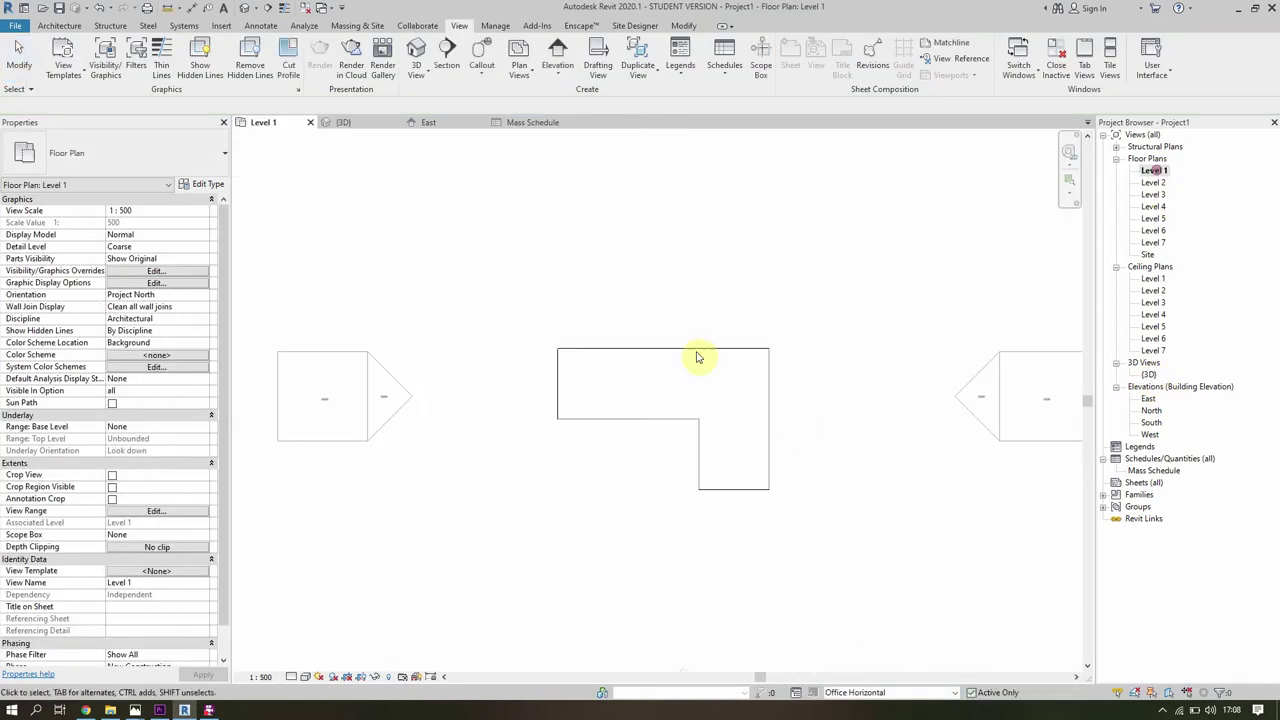
pyautogui.click(707, 435)
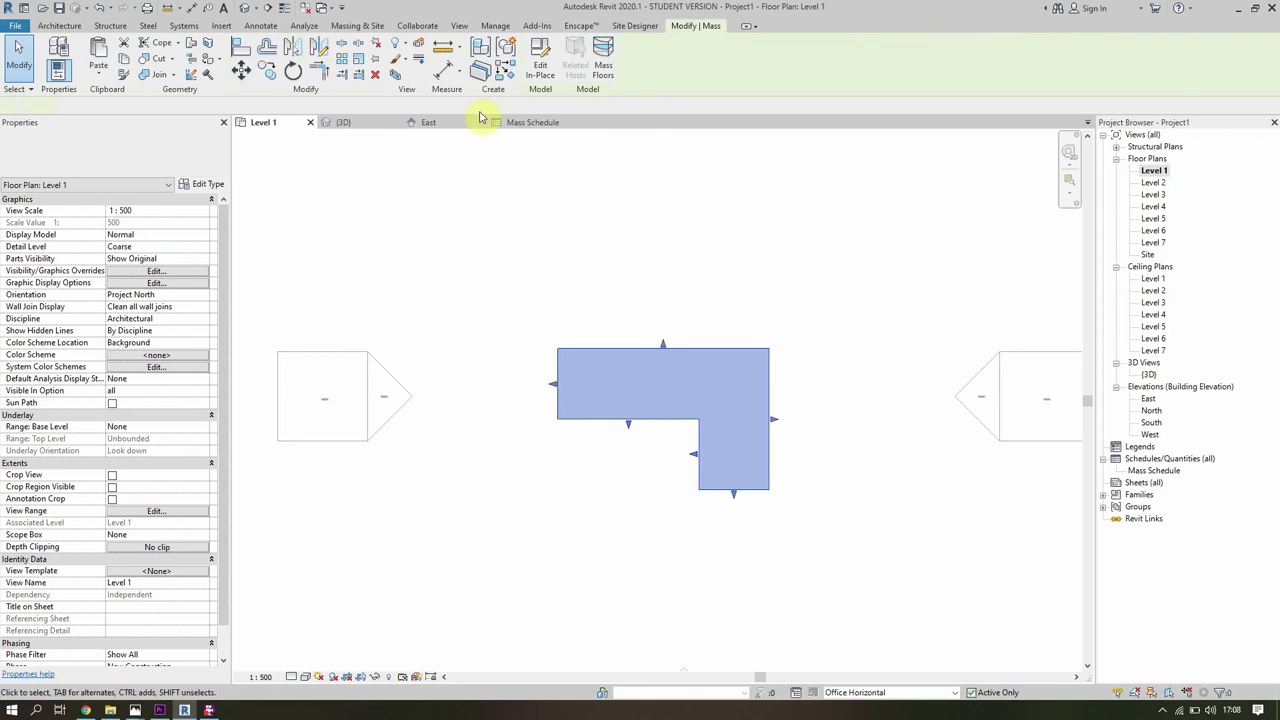
pyautogui.click(540, 66)
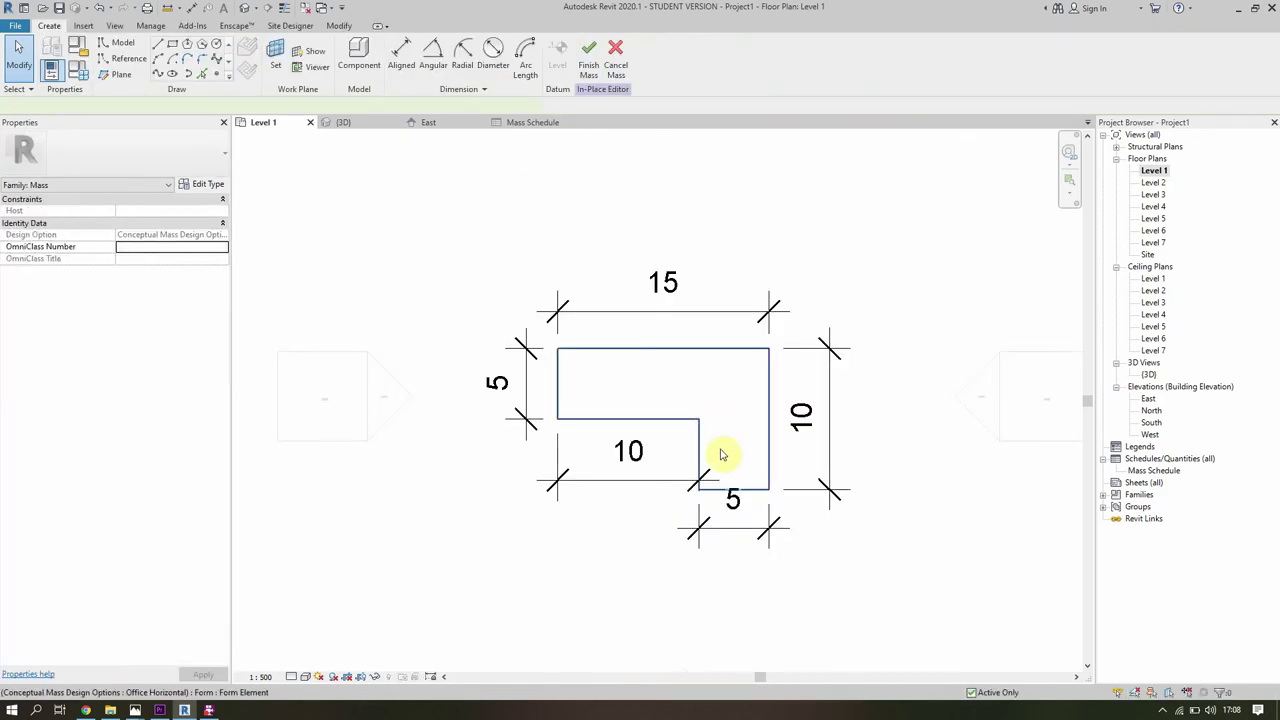
pyautogui.click(679, 385)
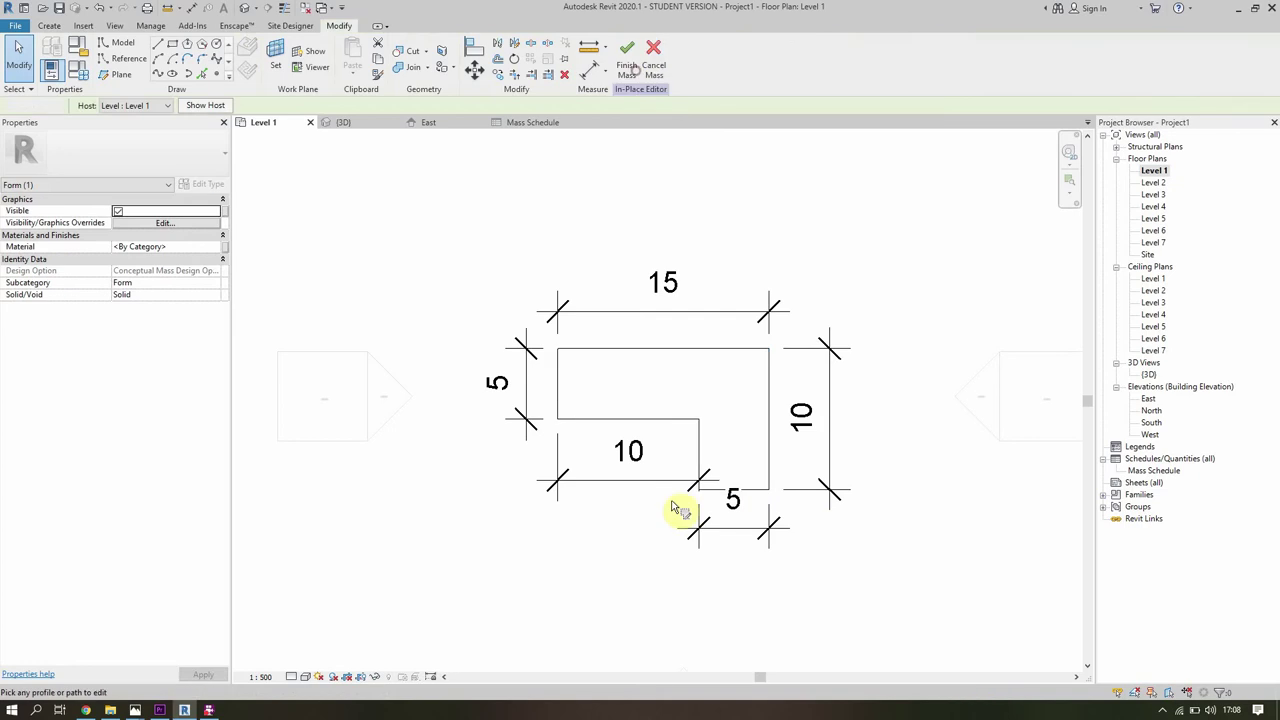
pyautogui.click(697, 457)
# Set the lower leg's dimension to 10, finish the mass, and check 375 m² in the schedule.
pyautogui.scroll(2, 700, 455)
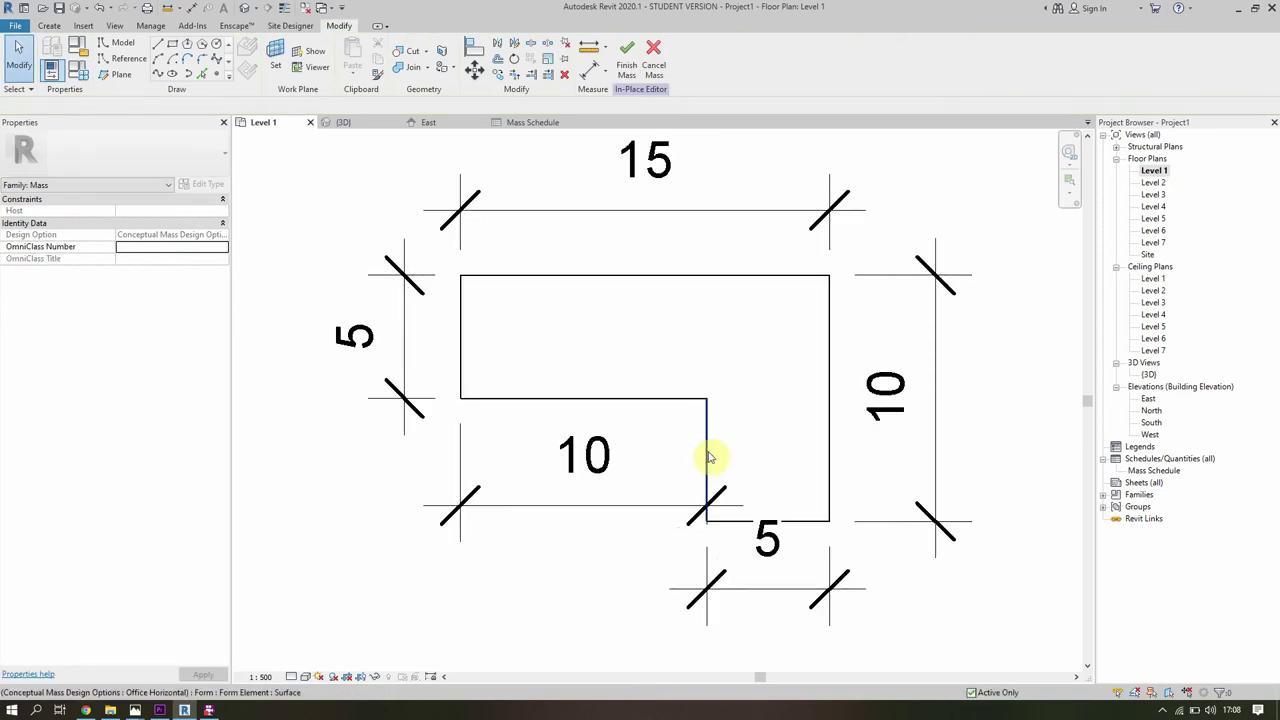
pyautogui.click(708, 455)
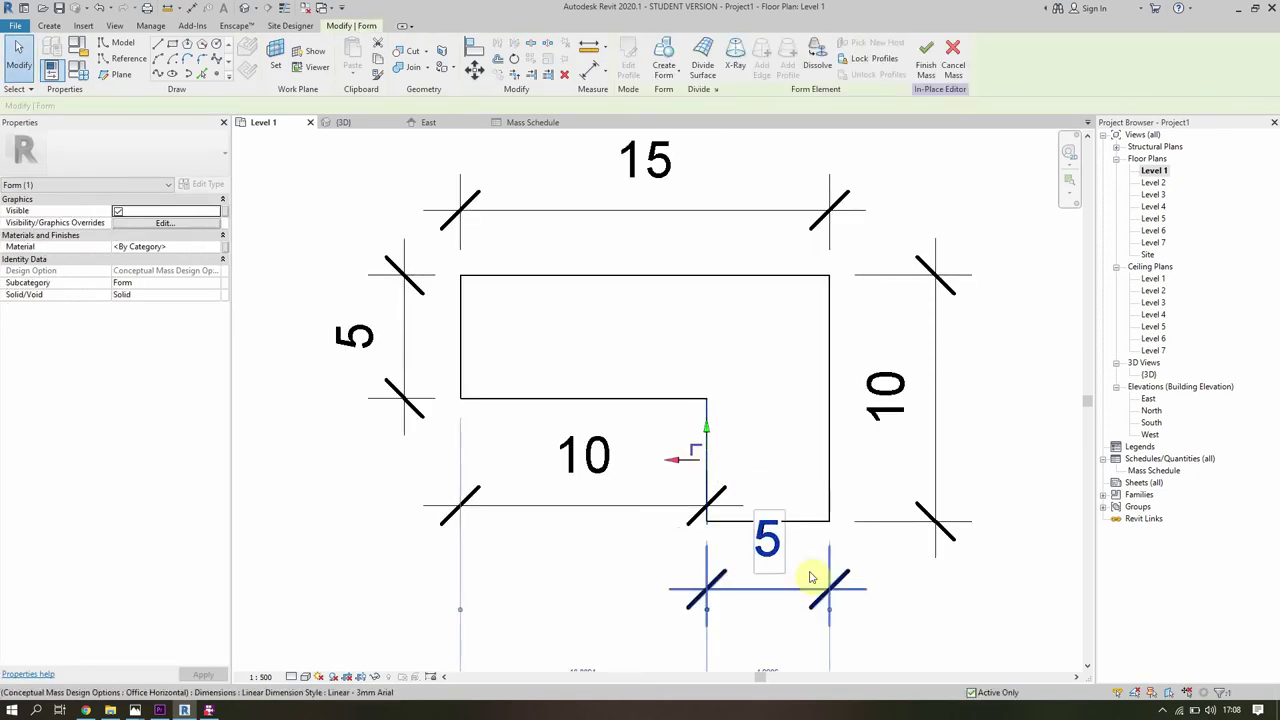
pyautogui.click(743, 566)
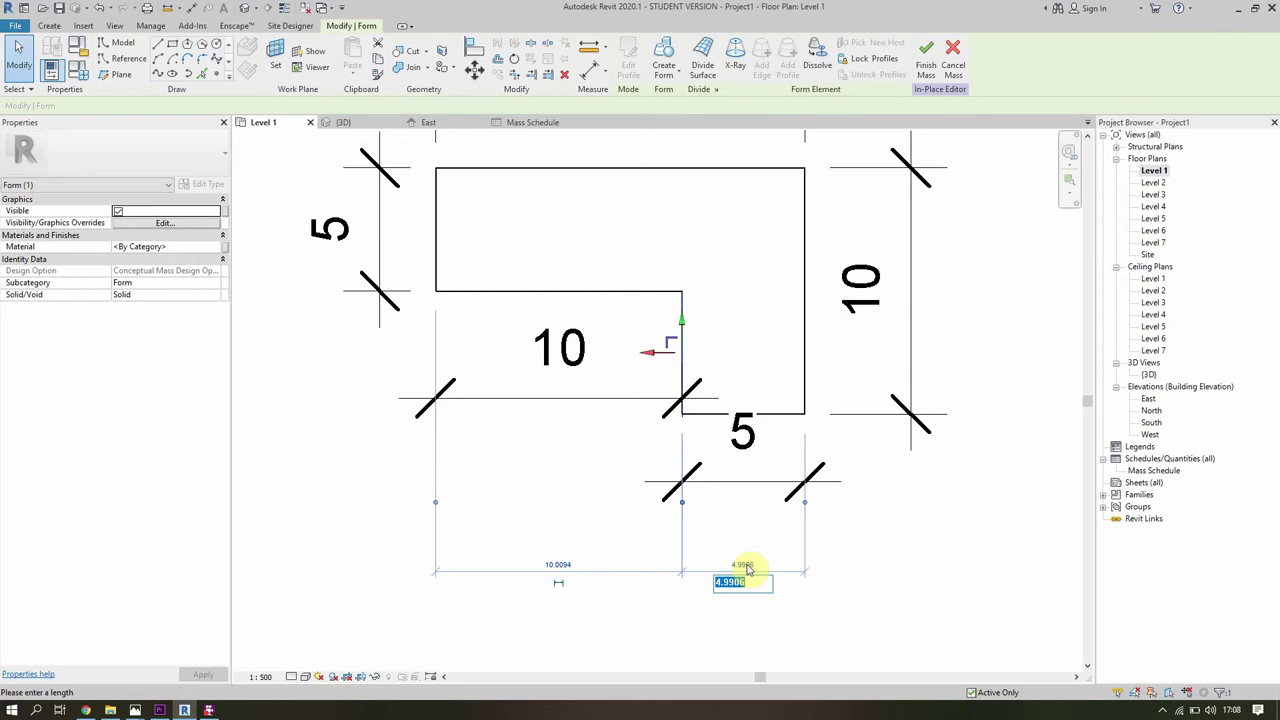
pyautogui.write('10')
pyautogui.press('Return')
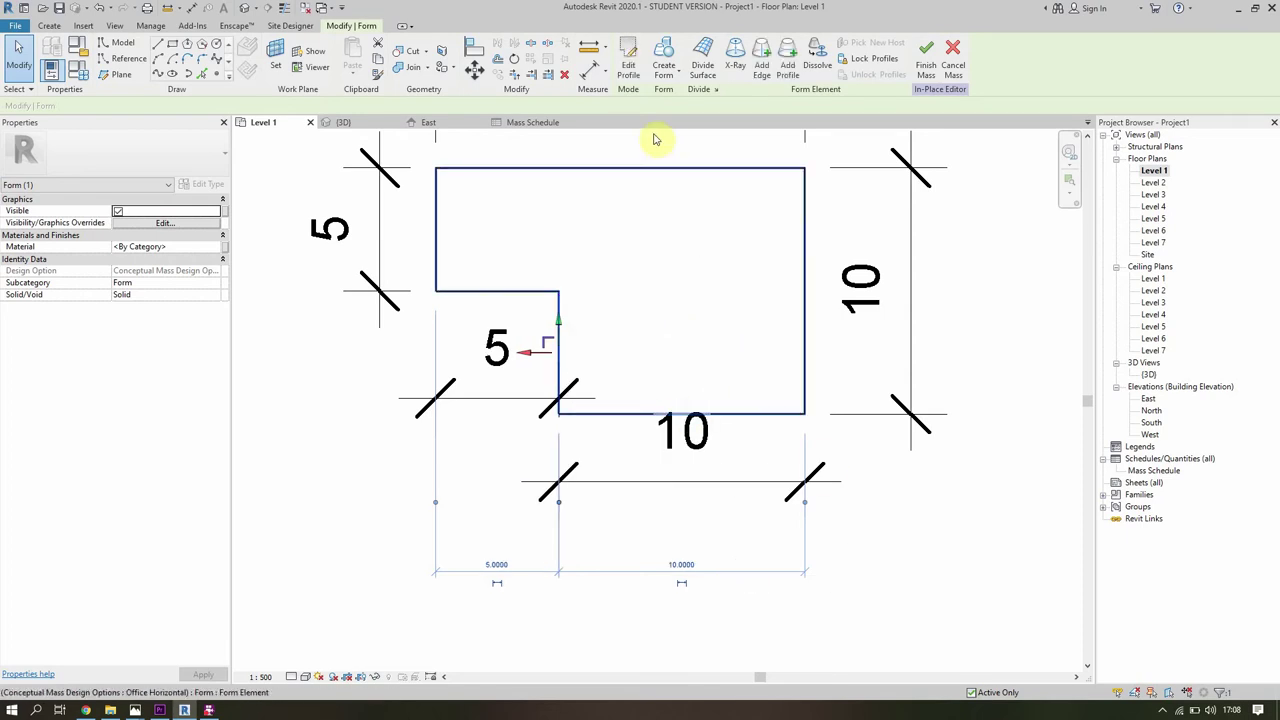
pyautogui.click(924, 70)
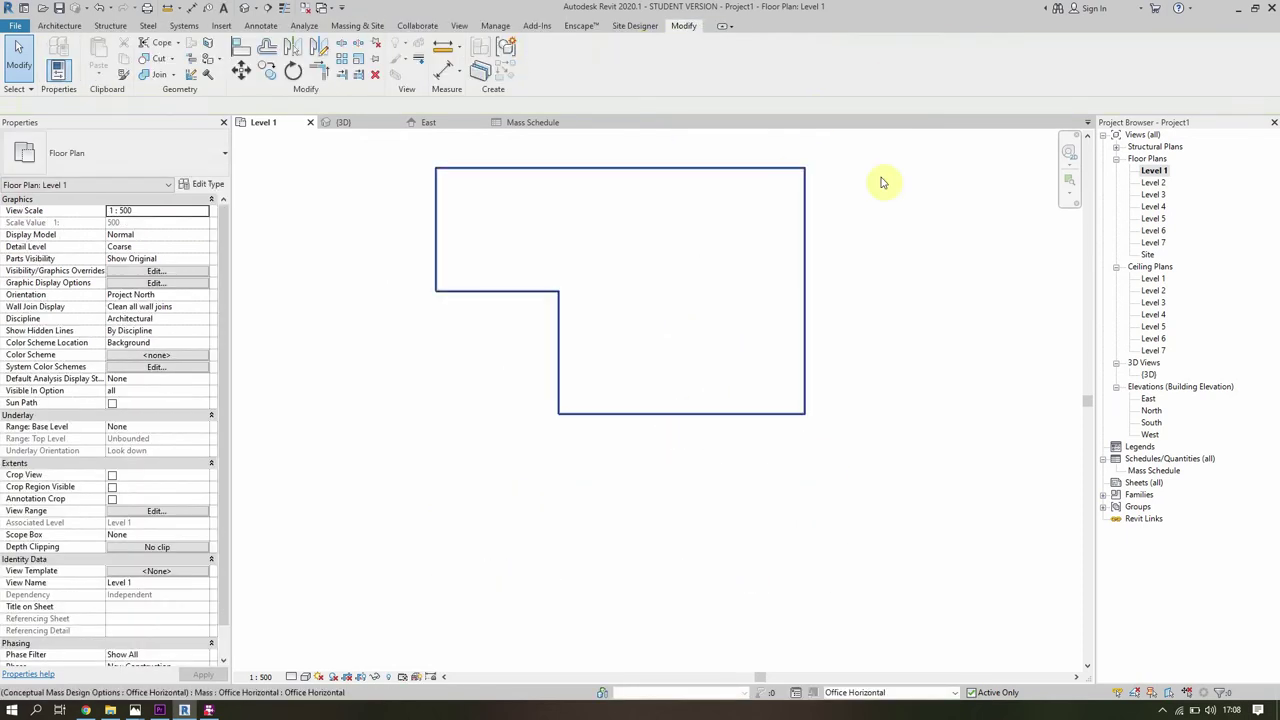
pyautogui.doubleClick(1152, 471)
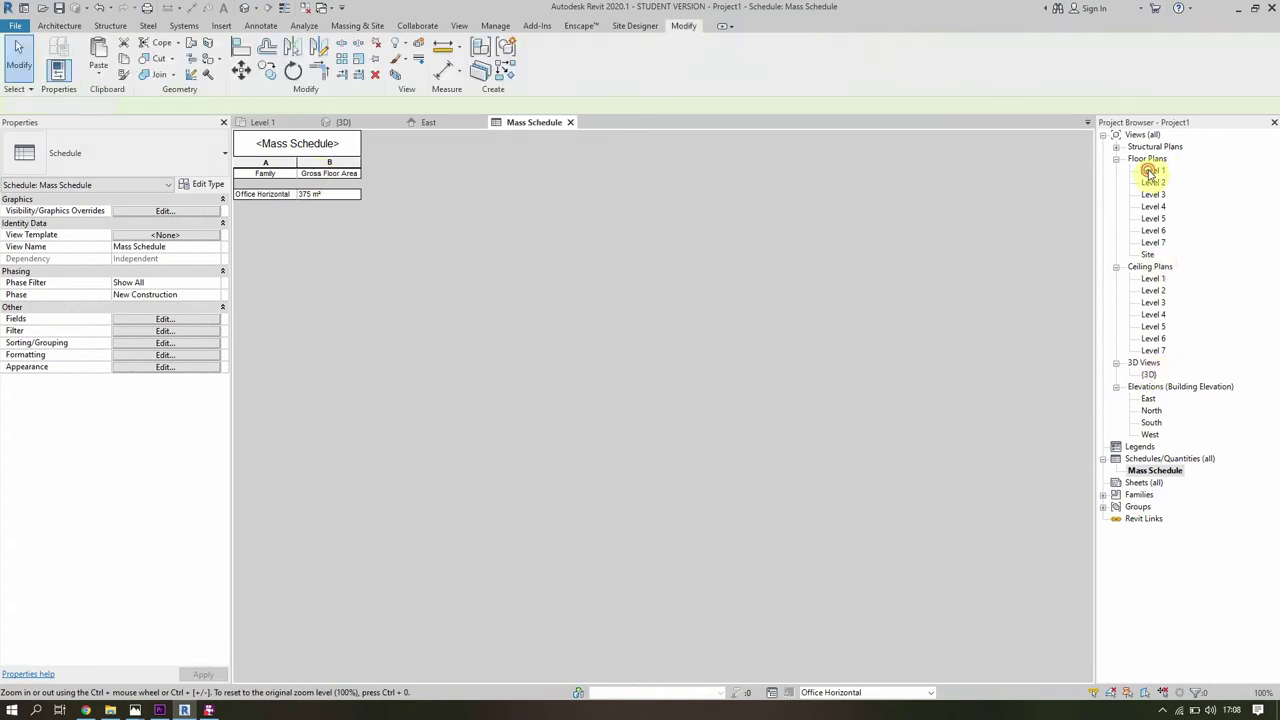
# Open Level 1 and start in-place editing of the L-shaped Office Horizontal mass.
pyautogui.doubleClick(1150, 172)
pyautogui.click(805, 214)
pyautogui.click(535, 77)
pyautogui.click(680, 246)
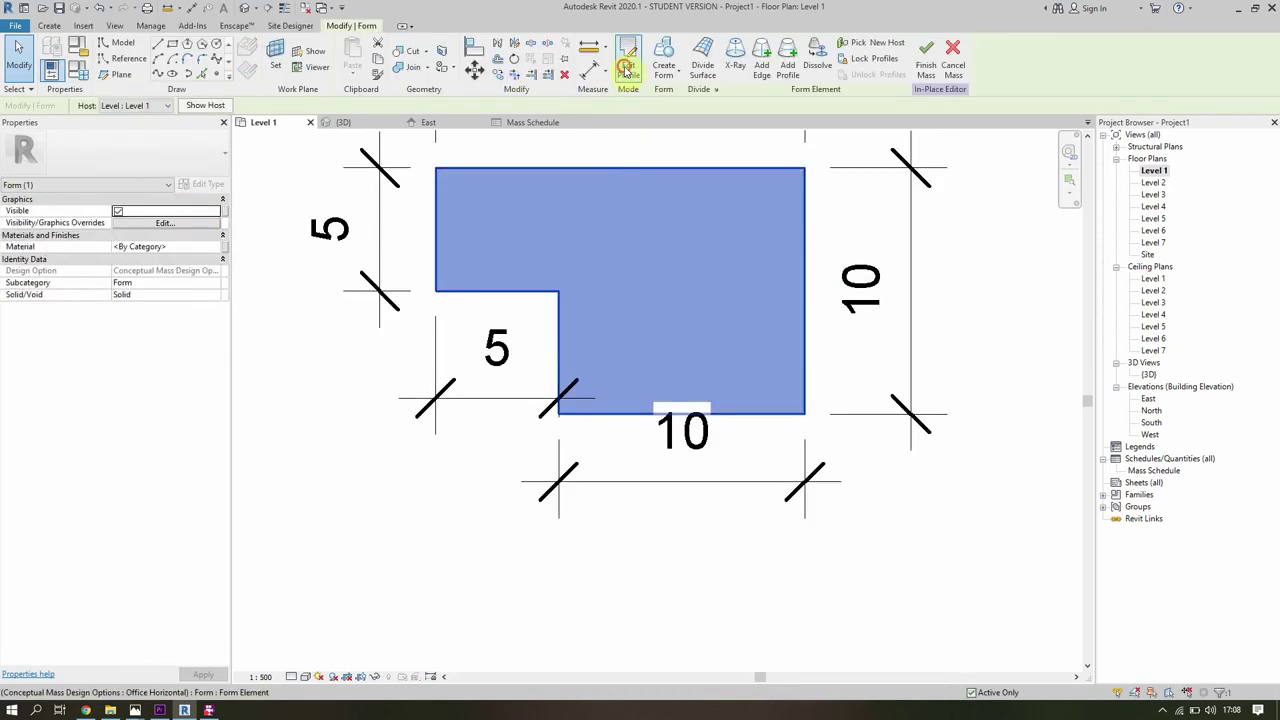
pyautogui.click(628, 62)
pyautogui.moveTo(663, 223); pyautogui.dragTo(686, 363, button='middle')
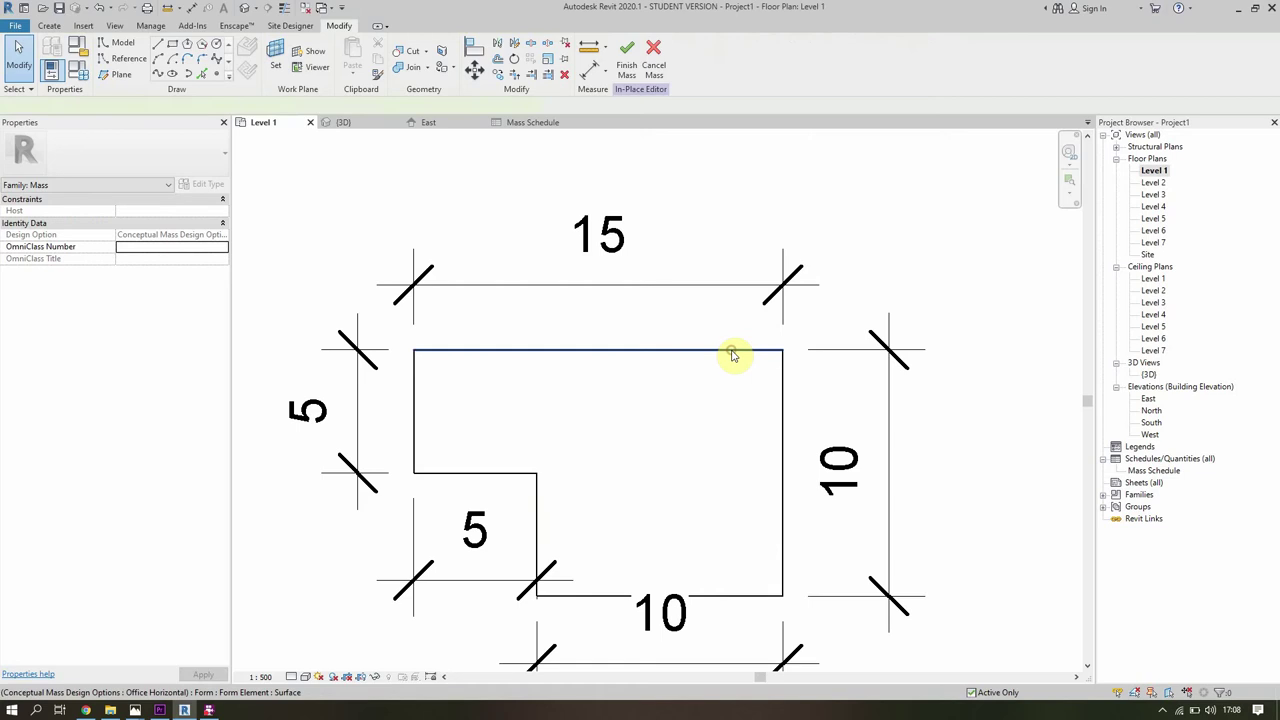
# Set the form's left temporary dimension to 15 and make the notch's top arm 5.
pyautogui.click(732, 352)
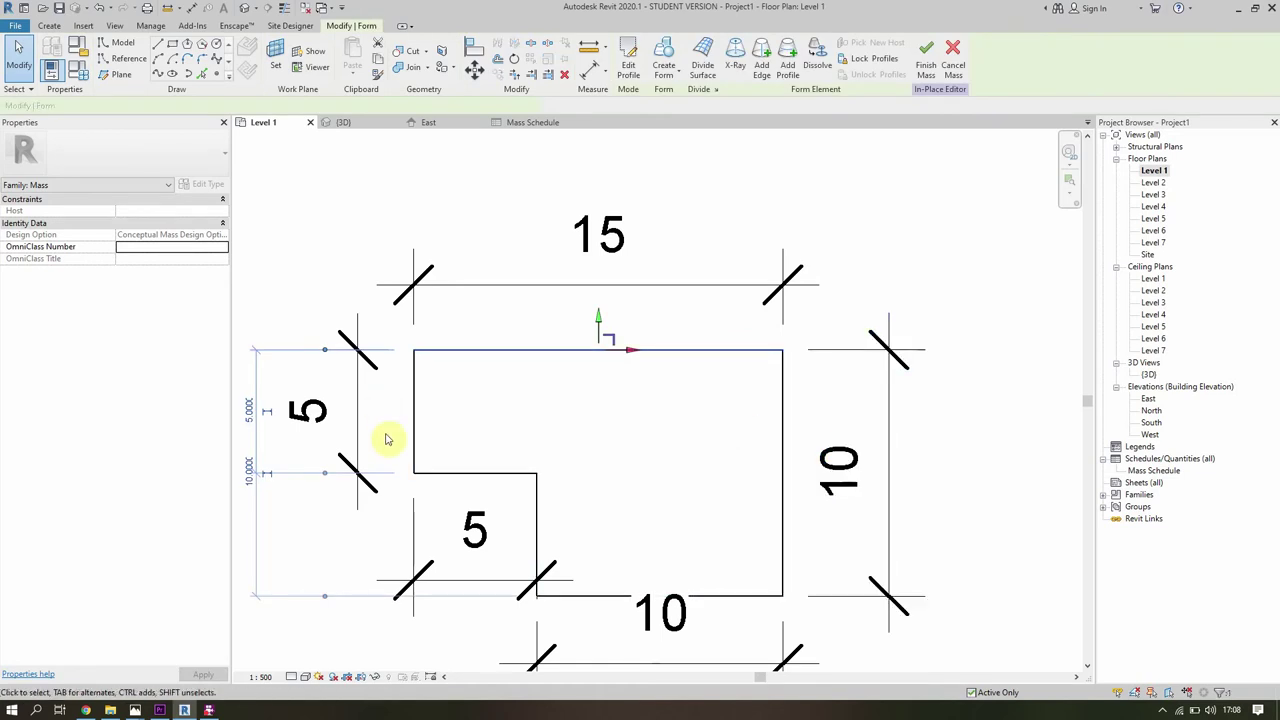
pyautogui.click(244, 471)
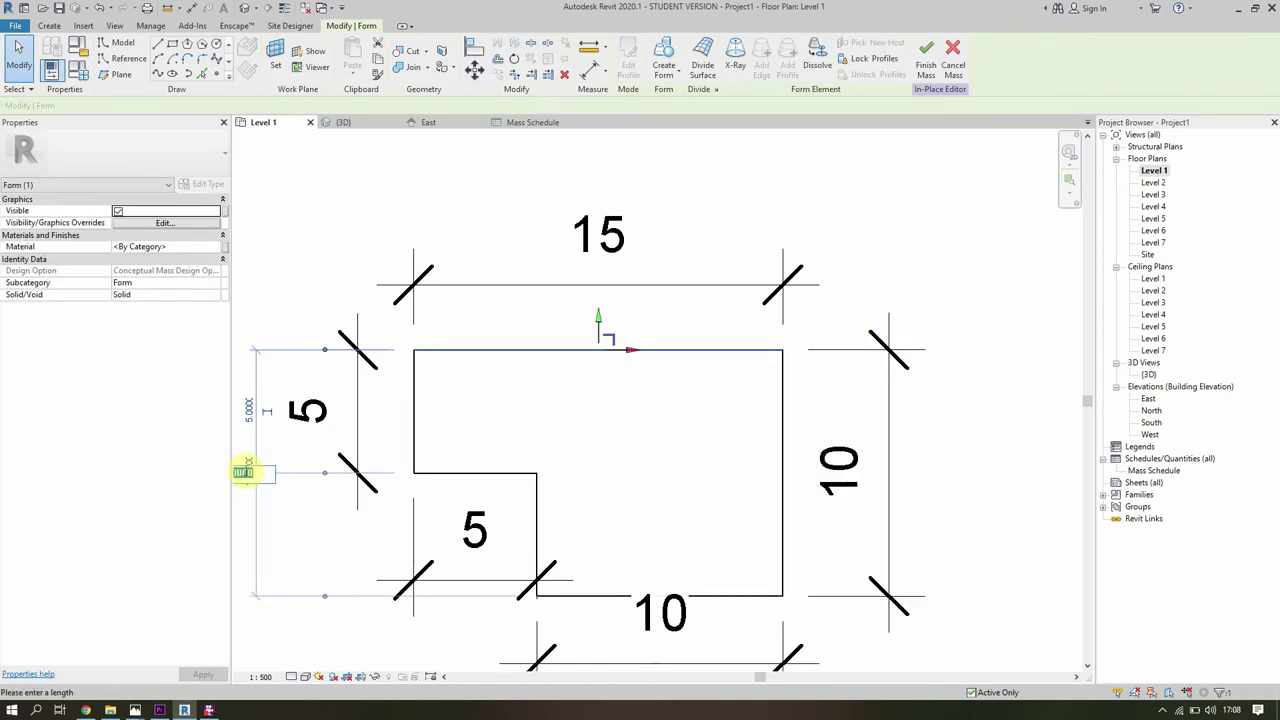
pyautogui.write('15')
pyautogui.press('Return')
pyautogui.scroll(-3, 582, 465)
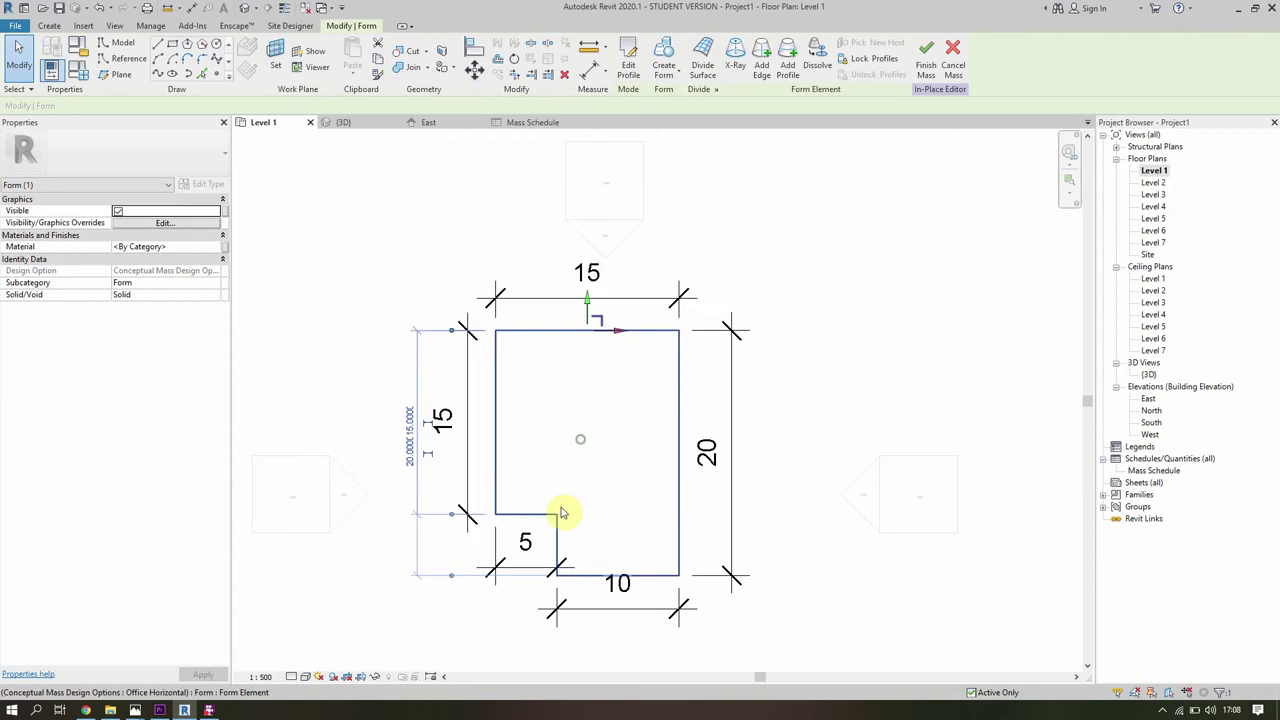
pyautogui.click(537, 516)
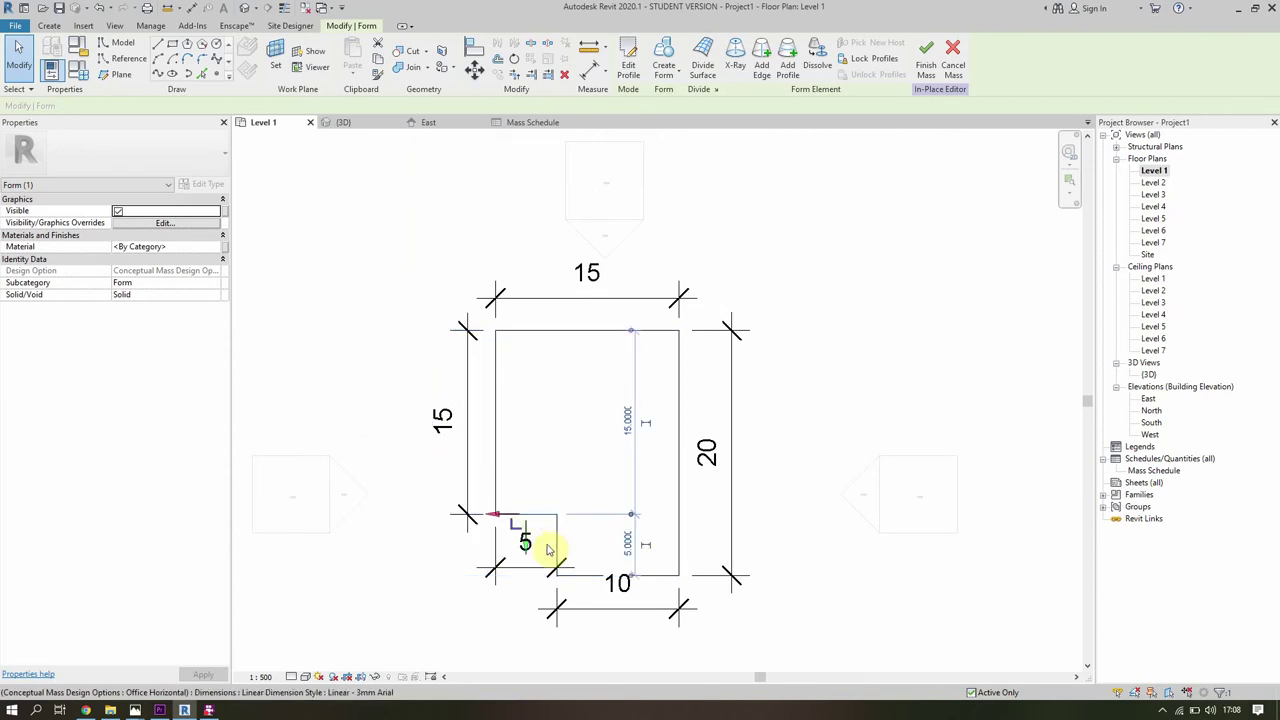
pyautogui.click(628, 543)
pyautogui.write('15')
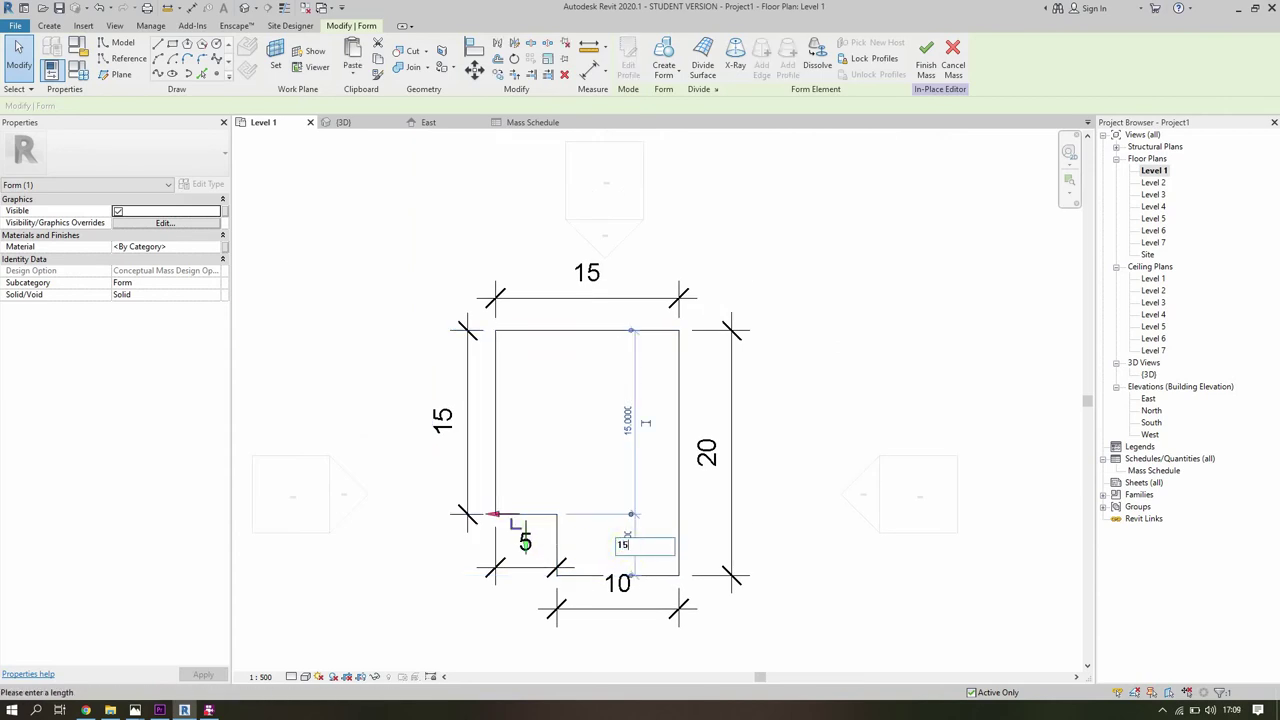
pyautogui.press('Return')
pyautogui.click(703, 437)
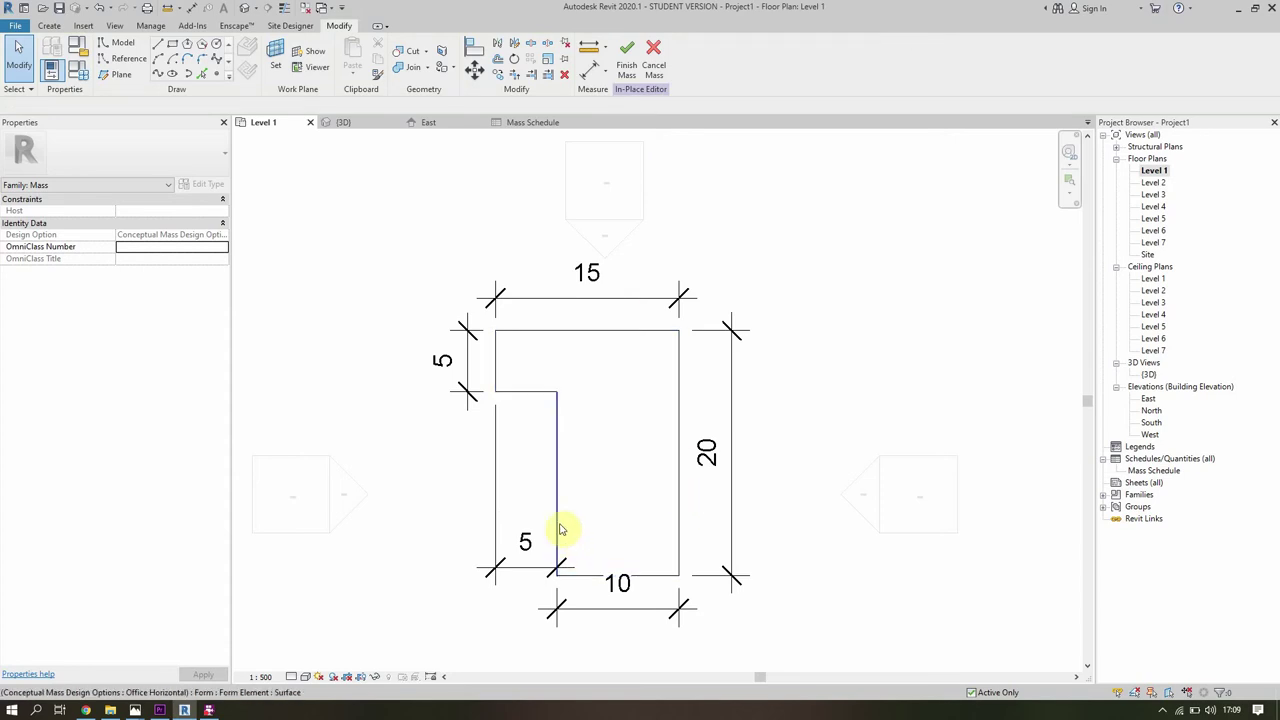
# Lengthen the left edge to 10, finish the mass, and check 750 m² in Mass Schedule.
pyautogui.click(494, 362)
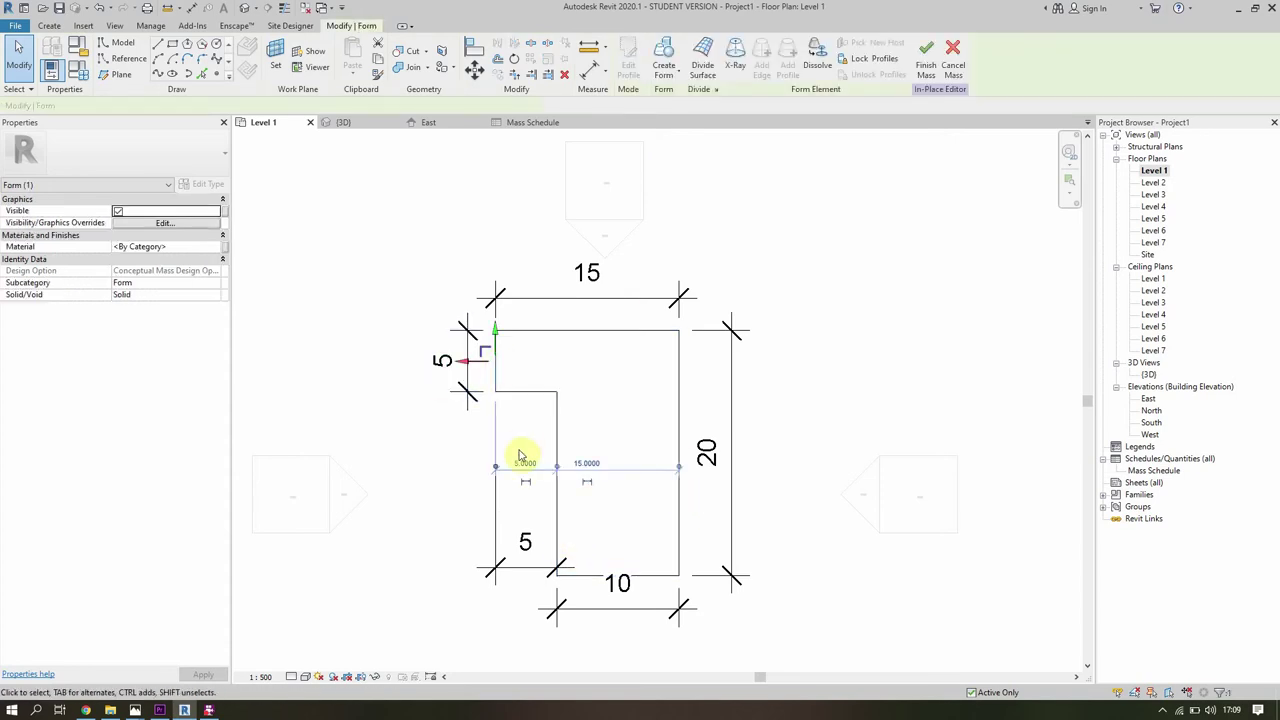
pyautogui.click(522, 466)
pyautogui.write('10')
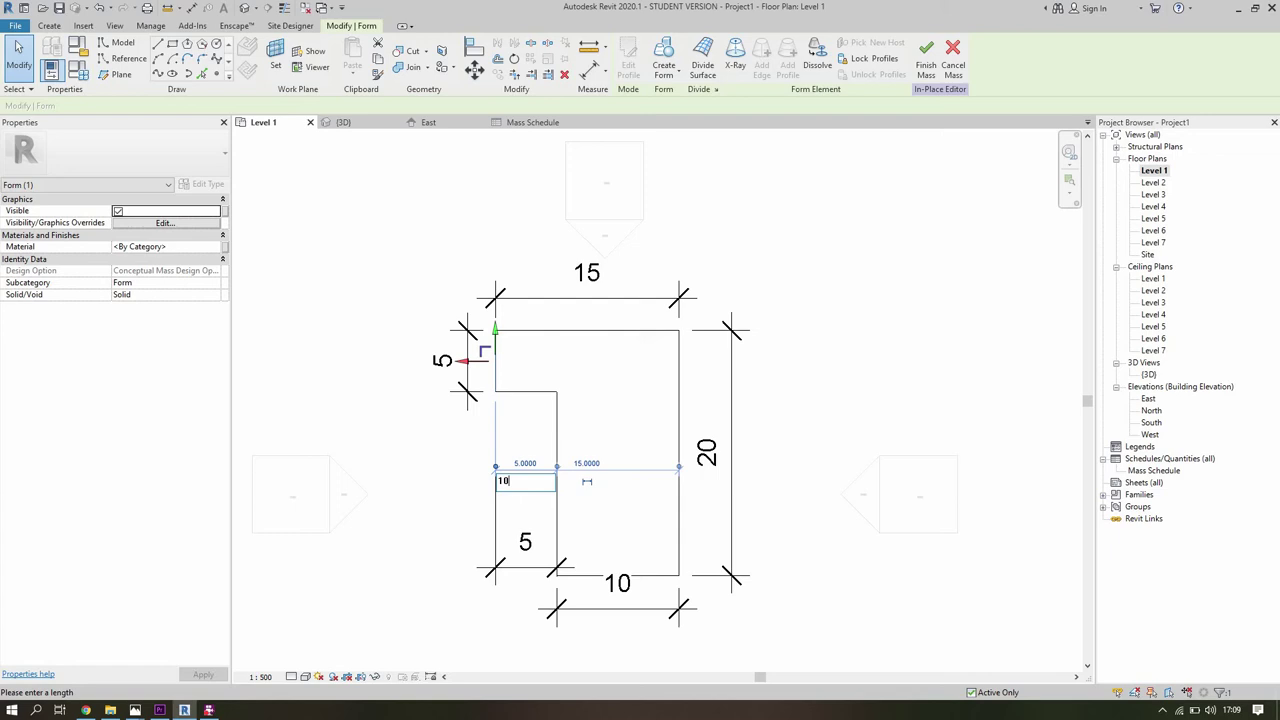
pyautogui.press('Return')
pyautogui.press('Escape')
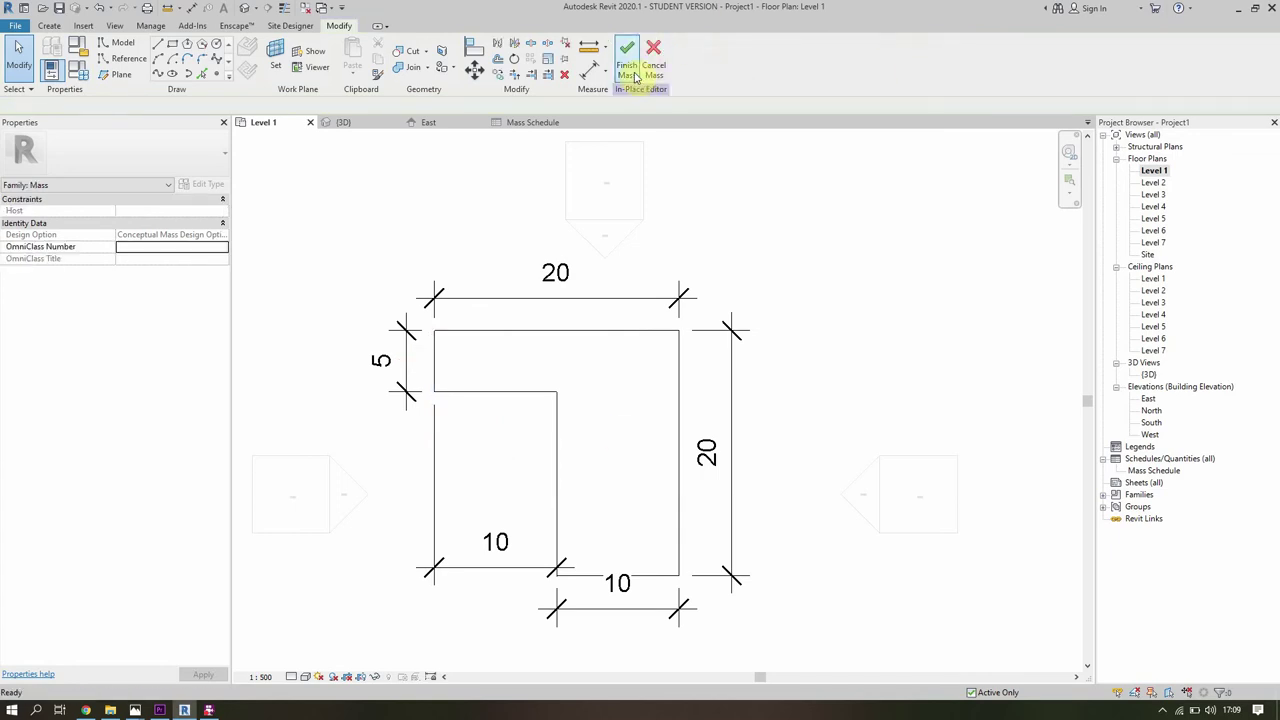
pyautogui.click(628, 66)
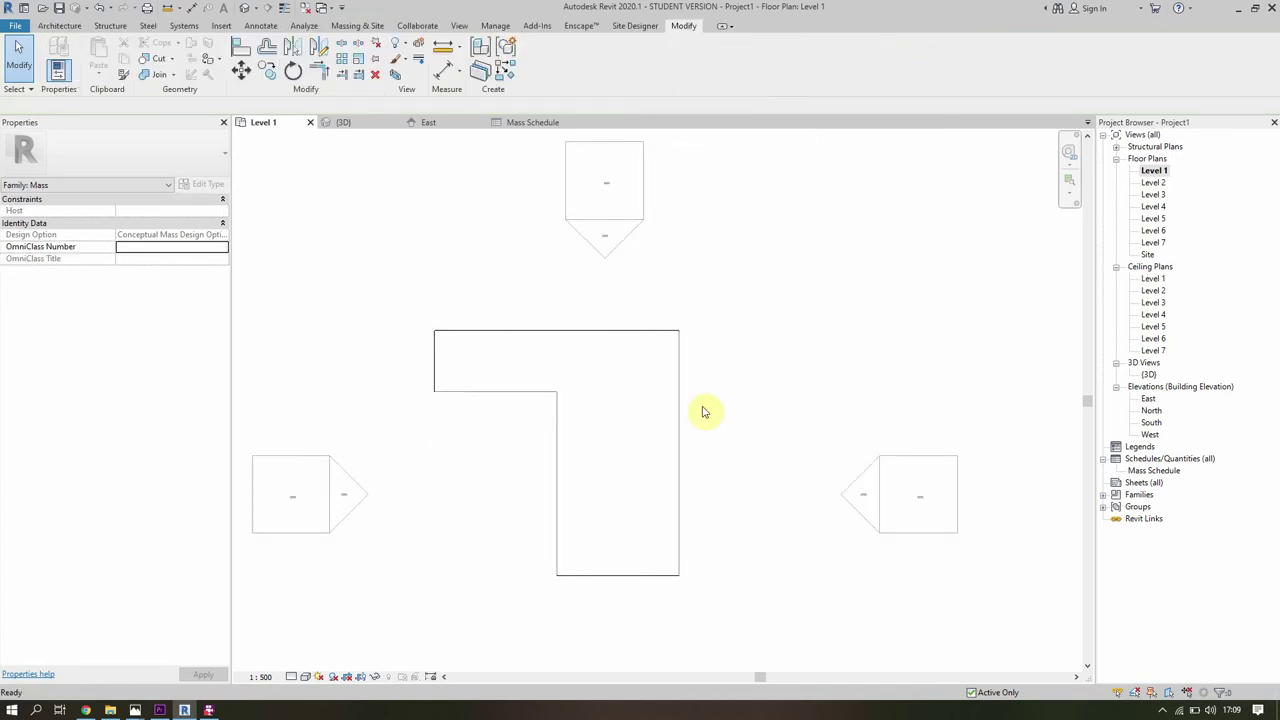
pyautogui.doubleClick(1154, 470)
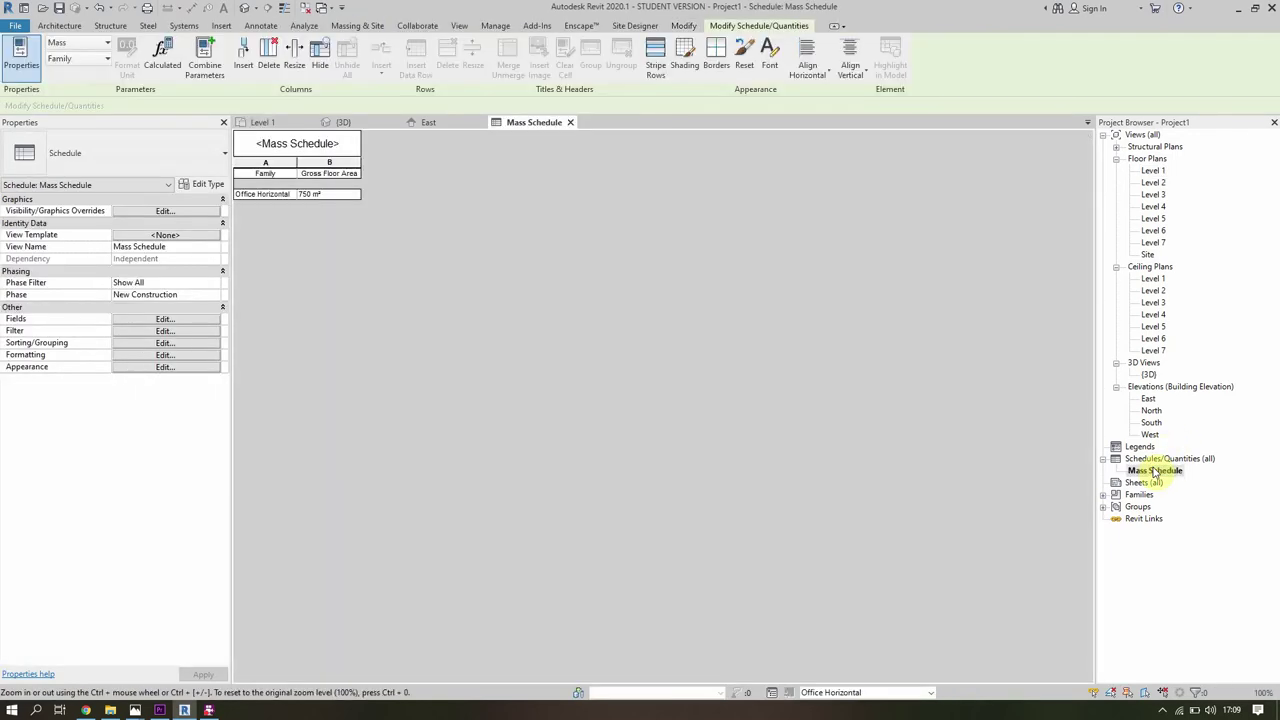
pyautogui.doubleClick(1153, 170)
# Start in-place editing of the L-shaped mass and select its bottom edge.
pyautogui.click(655, 436)
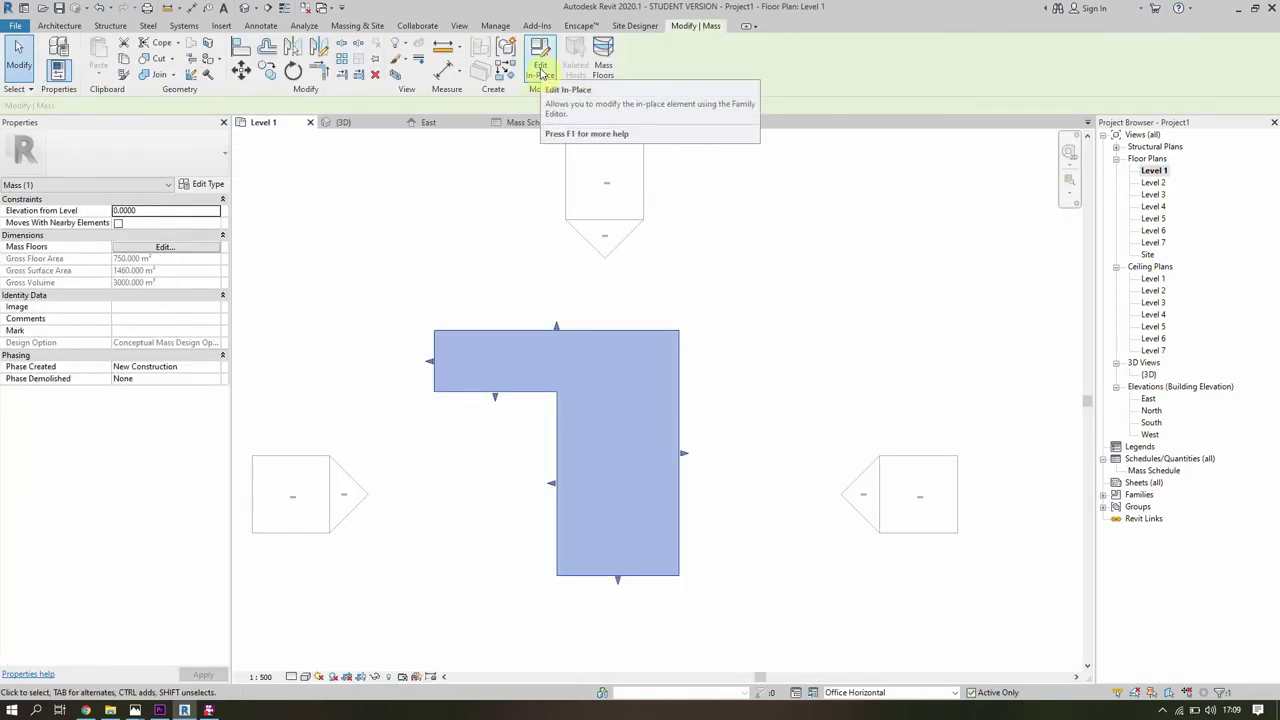
pyautogui.click(540, 72)
pyautogui.click(623, 451)
pyautogui.click(630, 70)
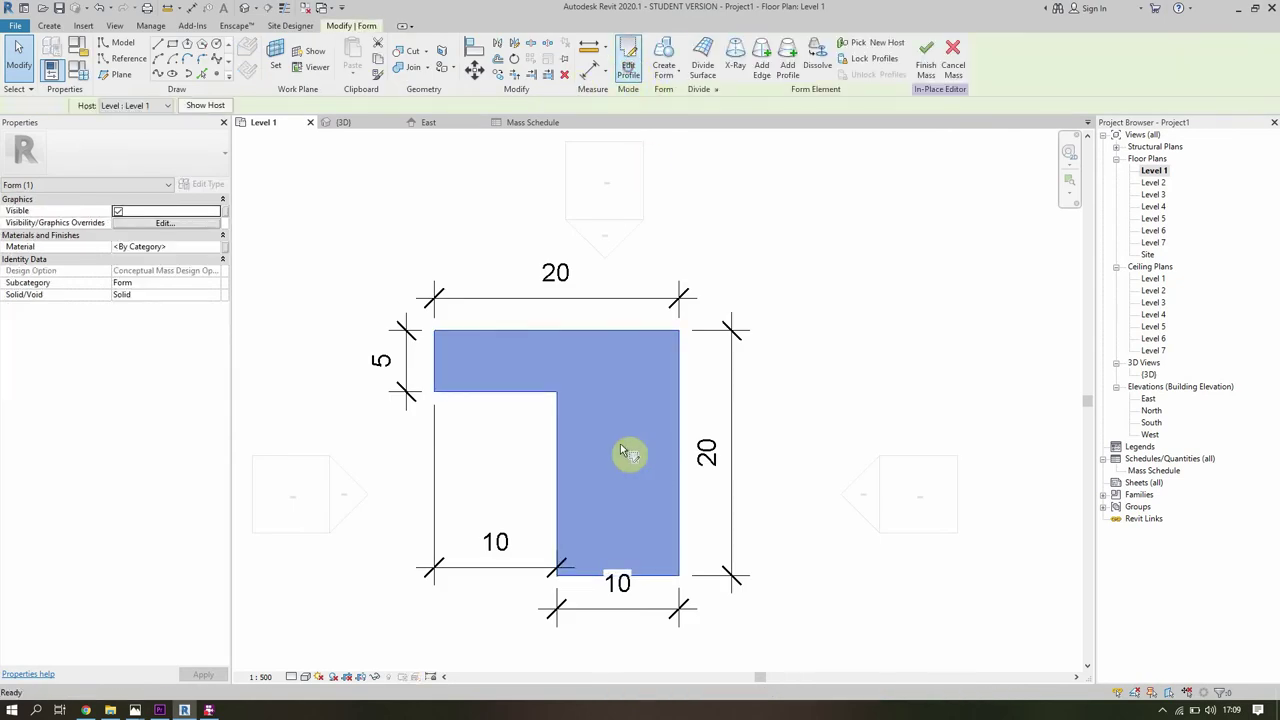
pyautogui.click(666, 565)
# Set the bottom edge dimensions to 10 and 15, finish, and confirm 600 m².
pyautogui.click(752, 456)
pyautogui.write('10')
pyautogui.press('Return')
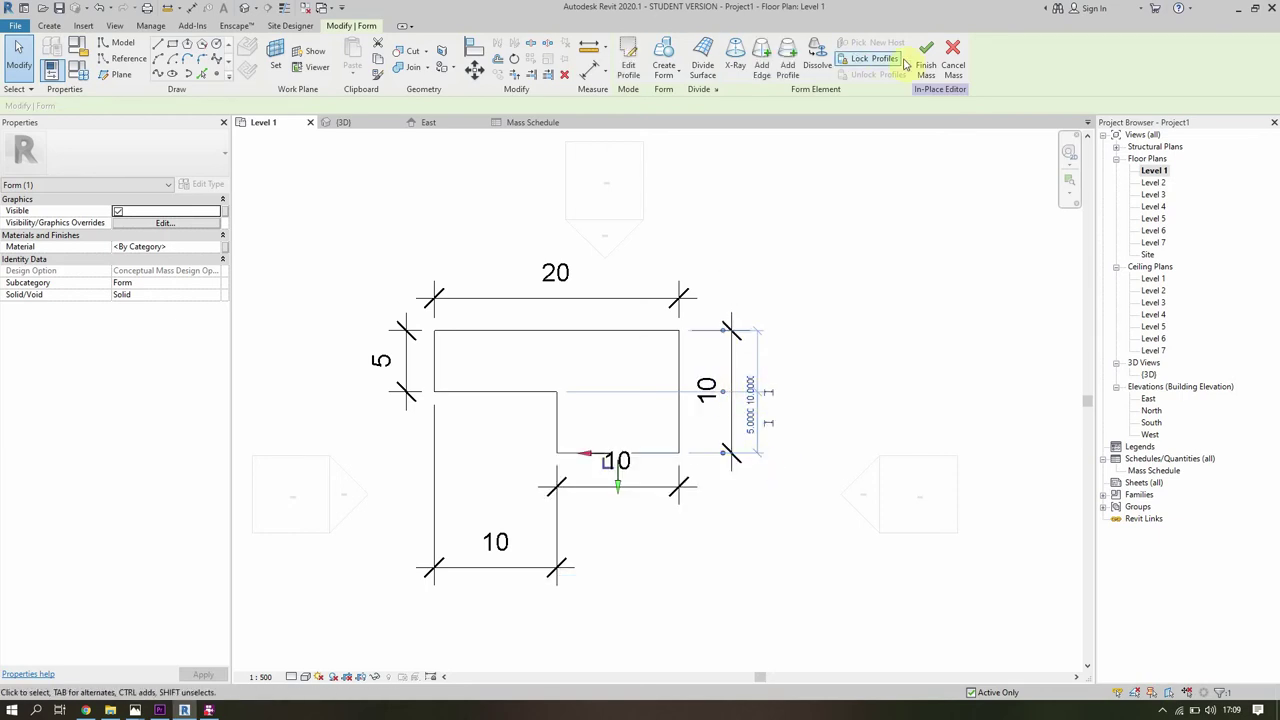
pyautogui.click(751, 391)
pyautogui.press('Return')
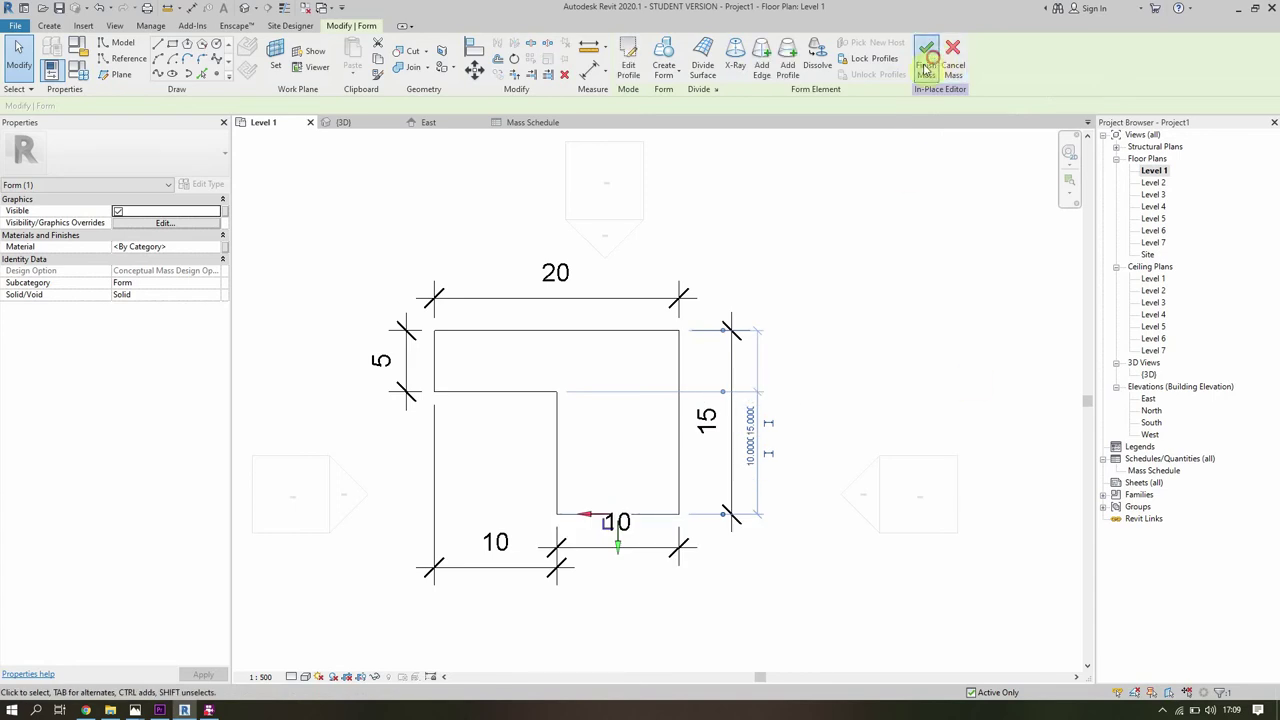
pyautogui.click(926, 60)
pyautogui.doubleClick(1155, 471)
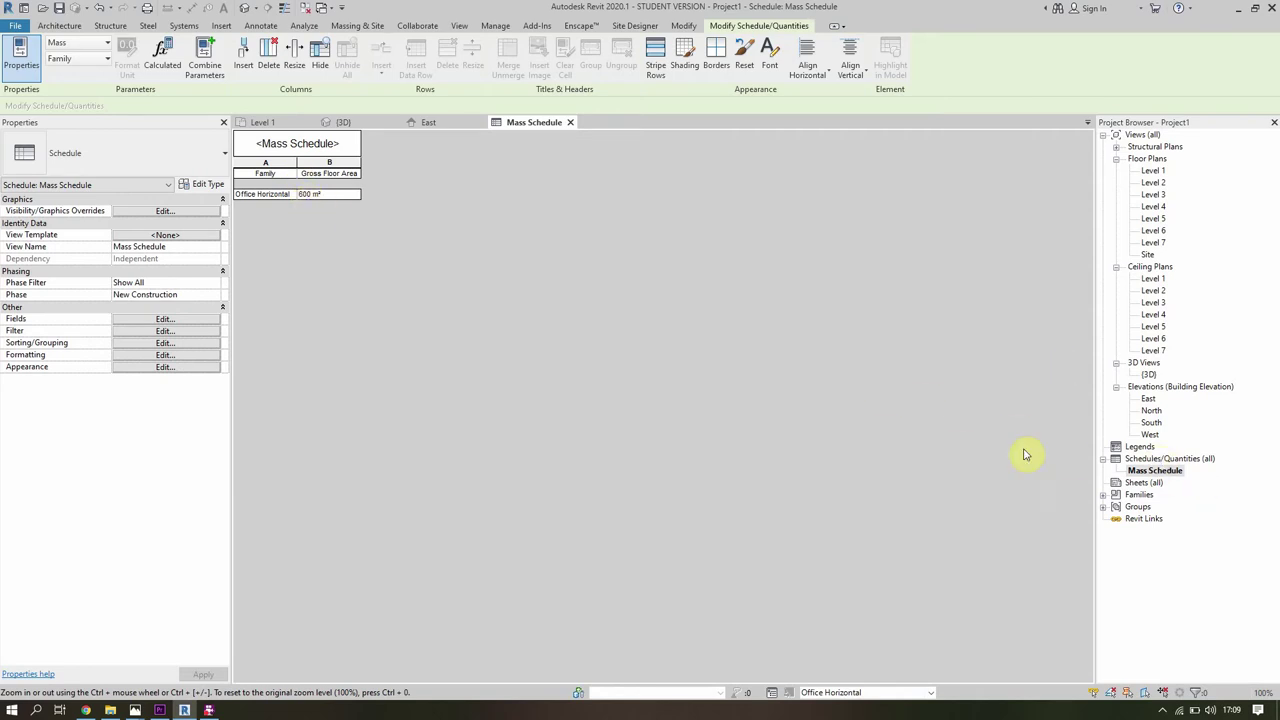
# Show the Office Rising design option and open the {3D} view of the tower.
pyautogui.click(837, 692)
pyautogui.click(838, 670)
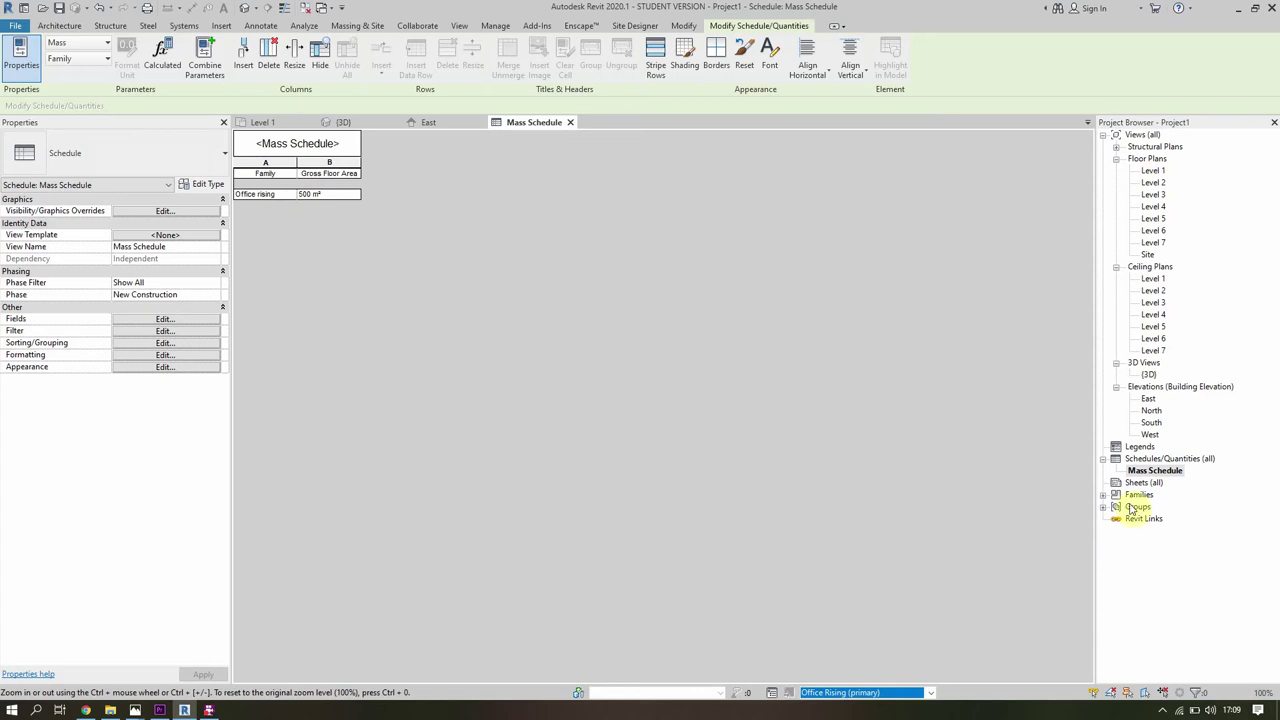
pyautogui.doubleClick(1149, 374)
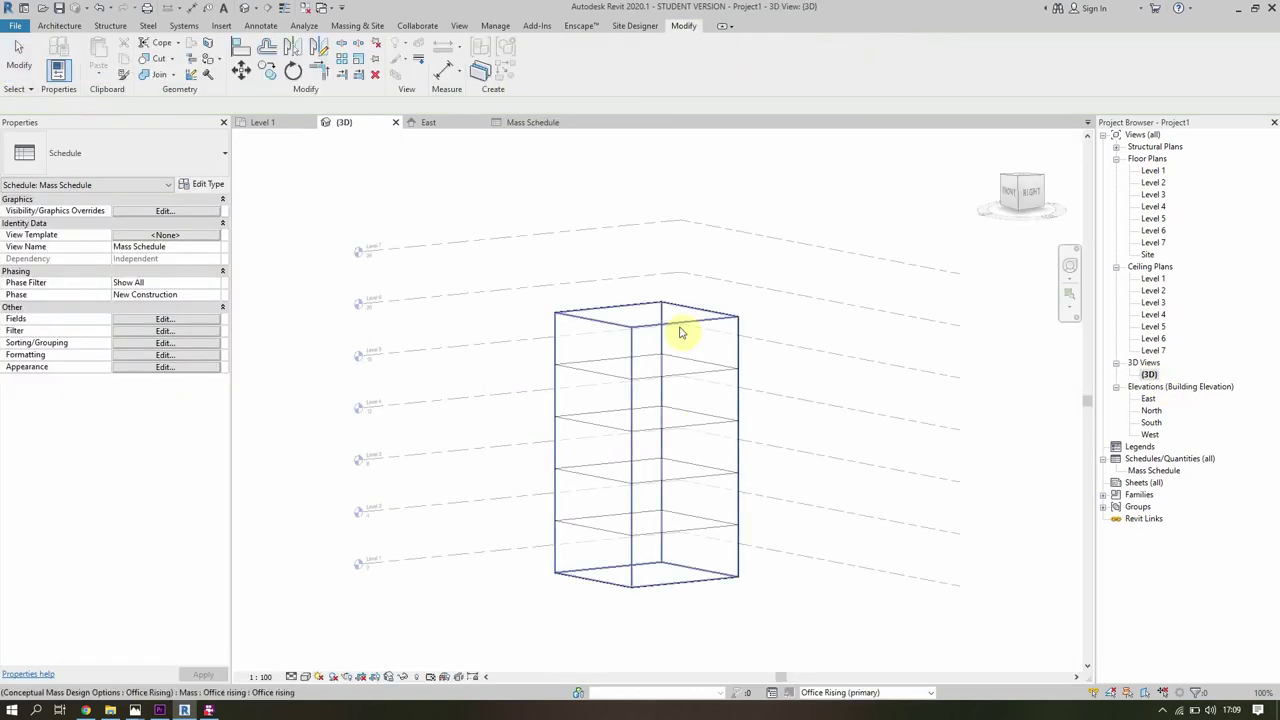
pyautogui.click(680, 325)
pyautogui.press('Escape')
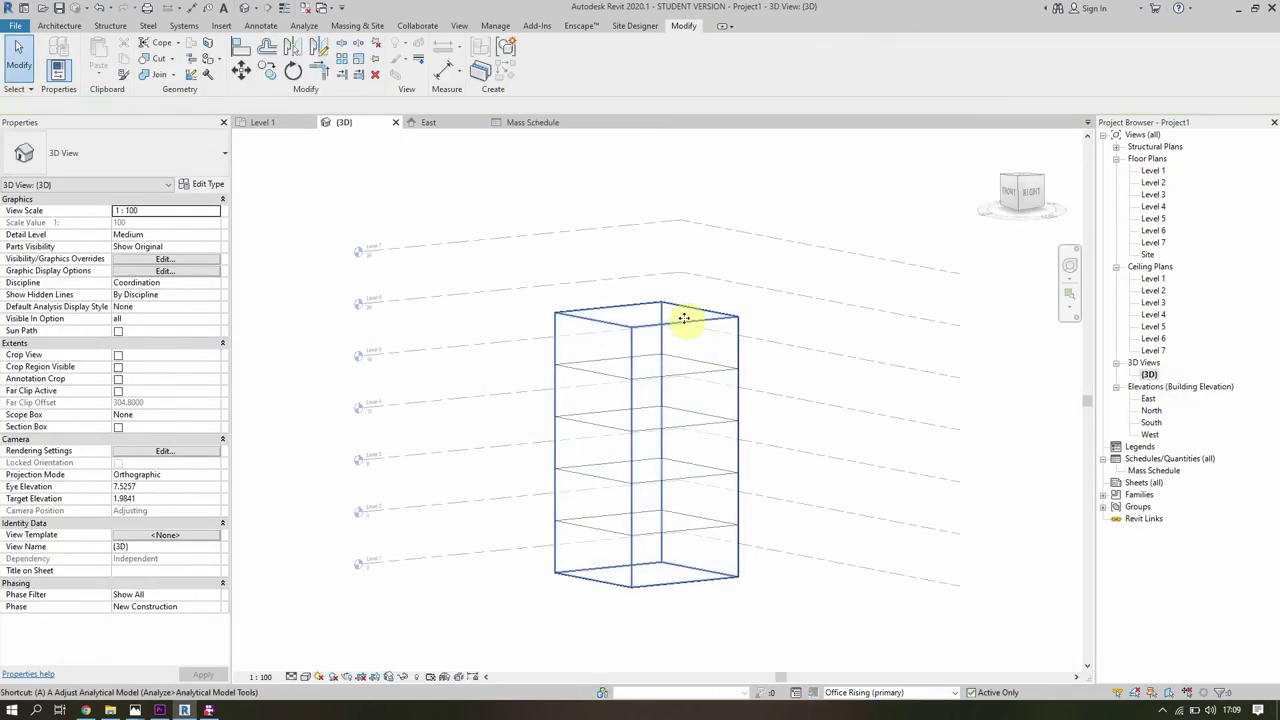
# Align the tower top to the top level, confirm 600 m², and restore Office Horizontal.
pyautogui.press('a')
pyautogui.press('l')
pyautogui.click(558, 235)
pyautogui.click(645, 322)
pyautogui.doubleClick(1154, 470)
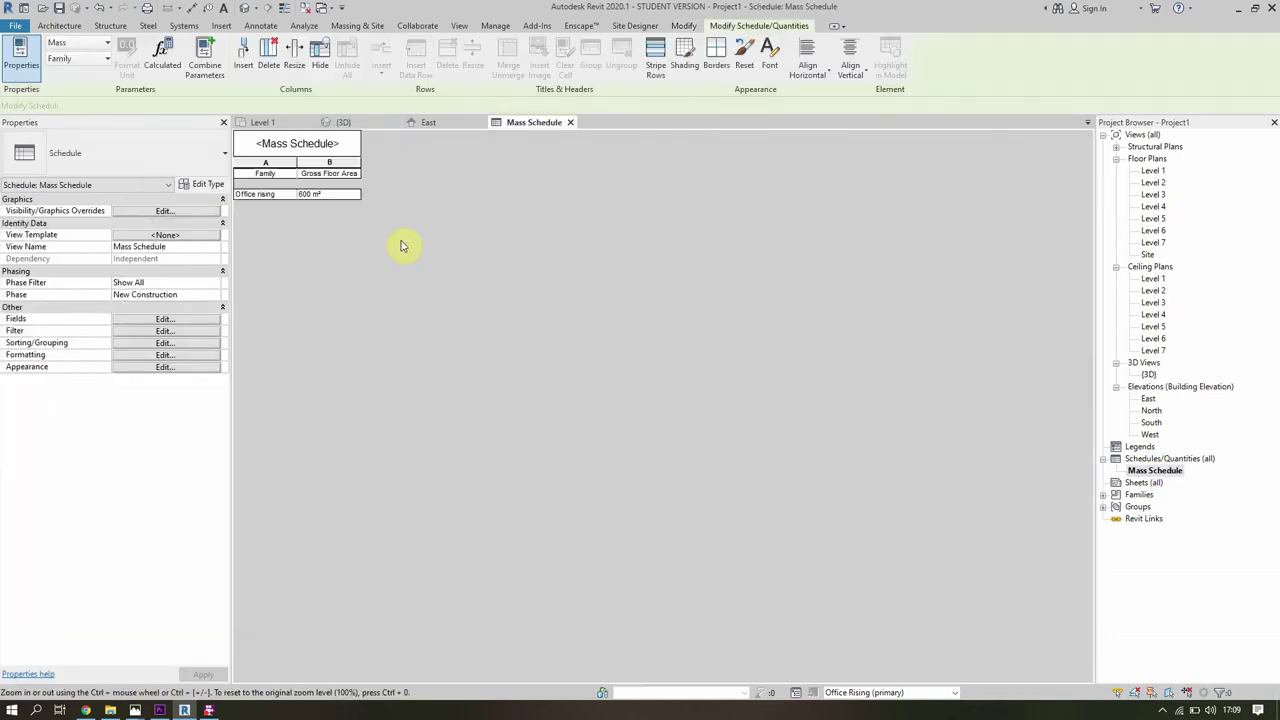
pyautogui.click(843, 693)
pyautogui.click(840, 670)
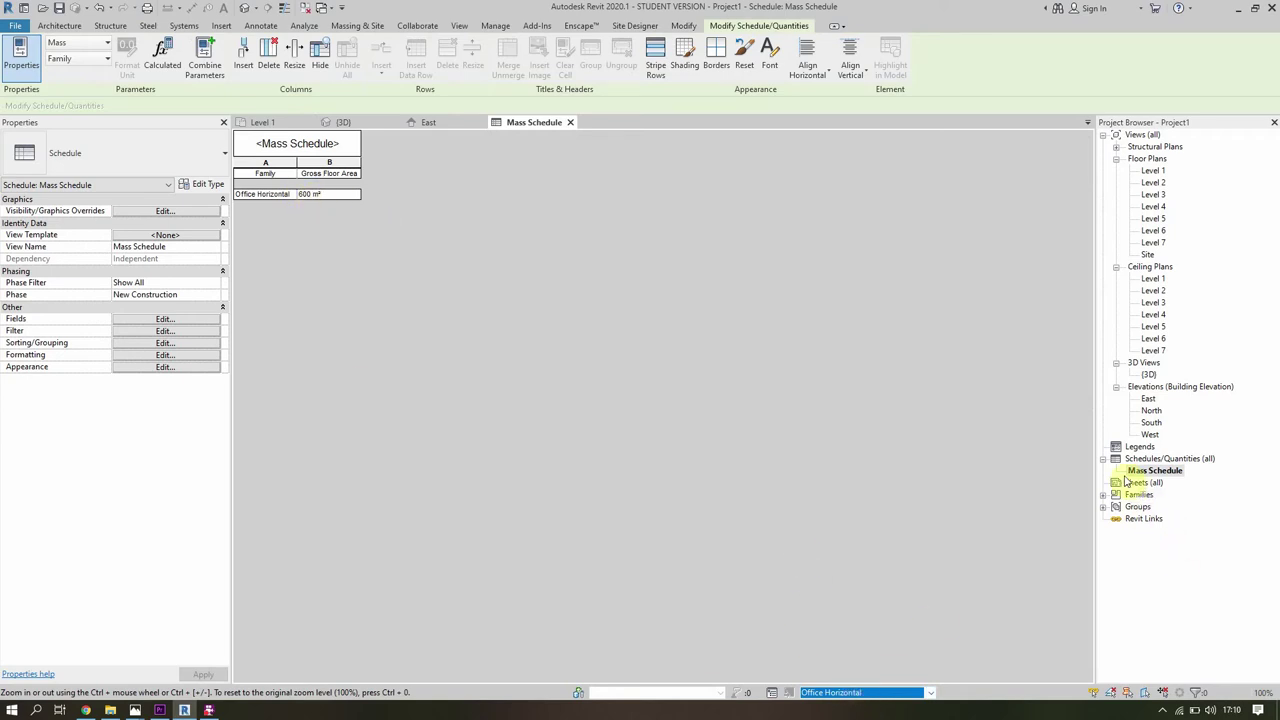
# View the L-shaped Office Horizontal mass in {3D}, briefly toggling to Office Rising and back.
pyautogui.click(245, 8)
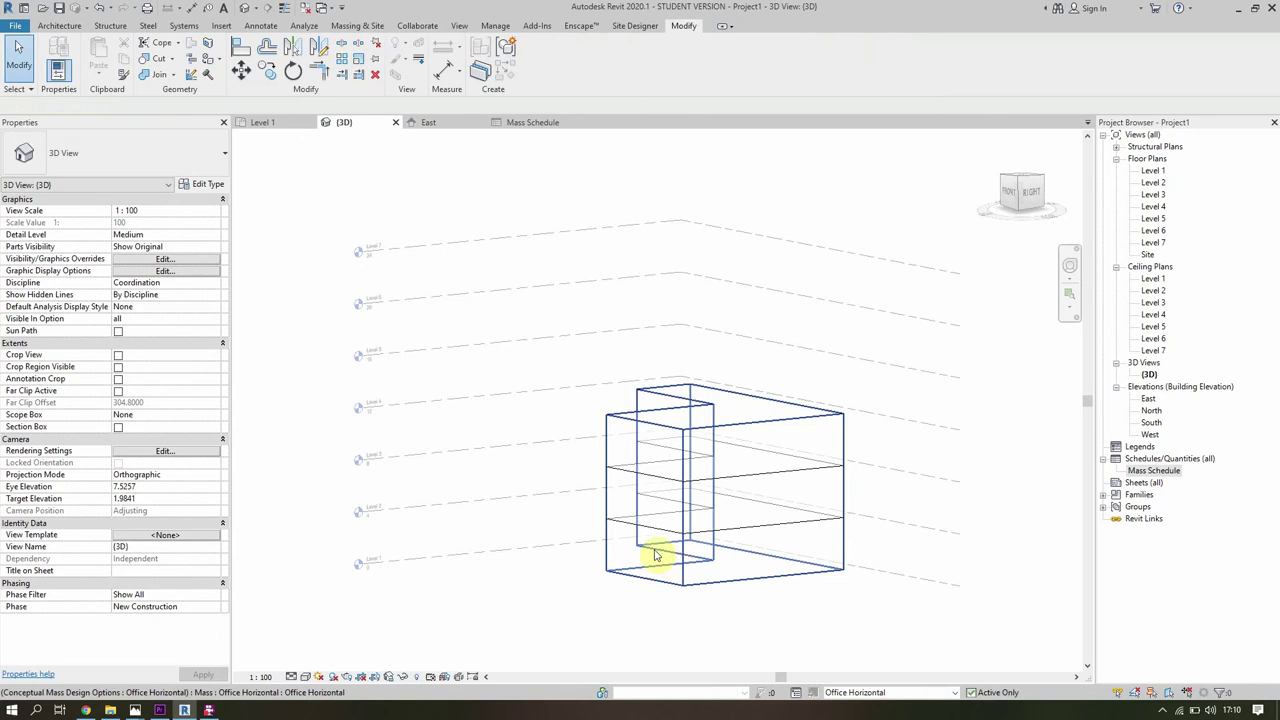
pyautogui.keyDown('shift'); pyautogui.moveTo(623, 543); pyautogui.dragTo(686, 563, button='middle'); pyautogui.keyUp('shift')
pyautogui.click(868, 692)
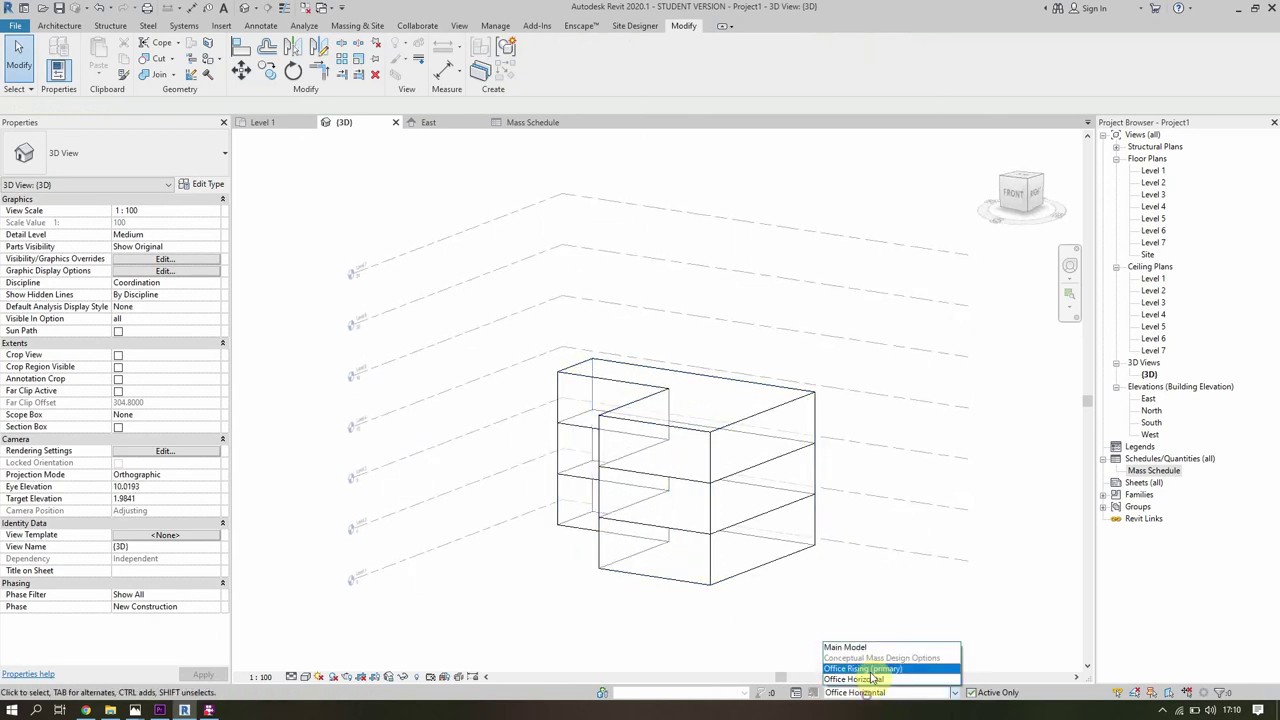
pyautogui.click(874, 668)
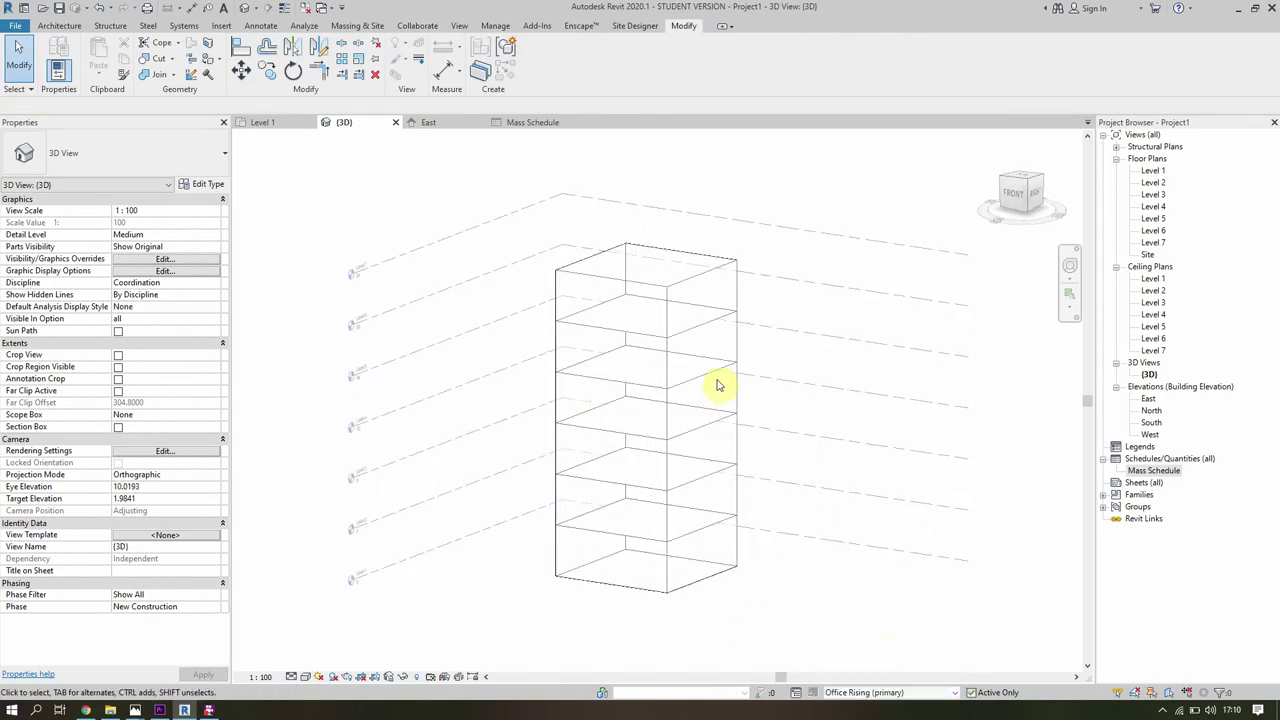
pyautogui.click(889, 692)
pyautogui.click(860, 679)
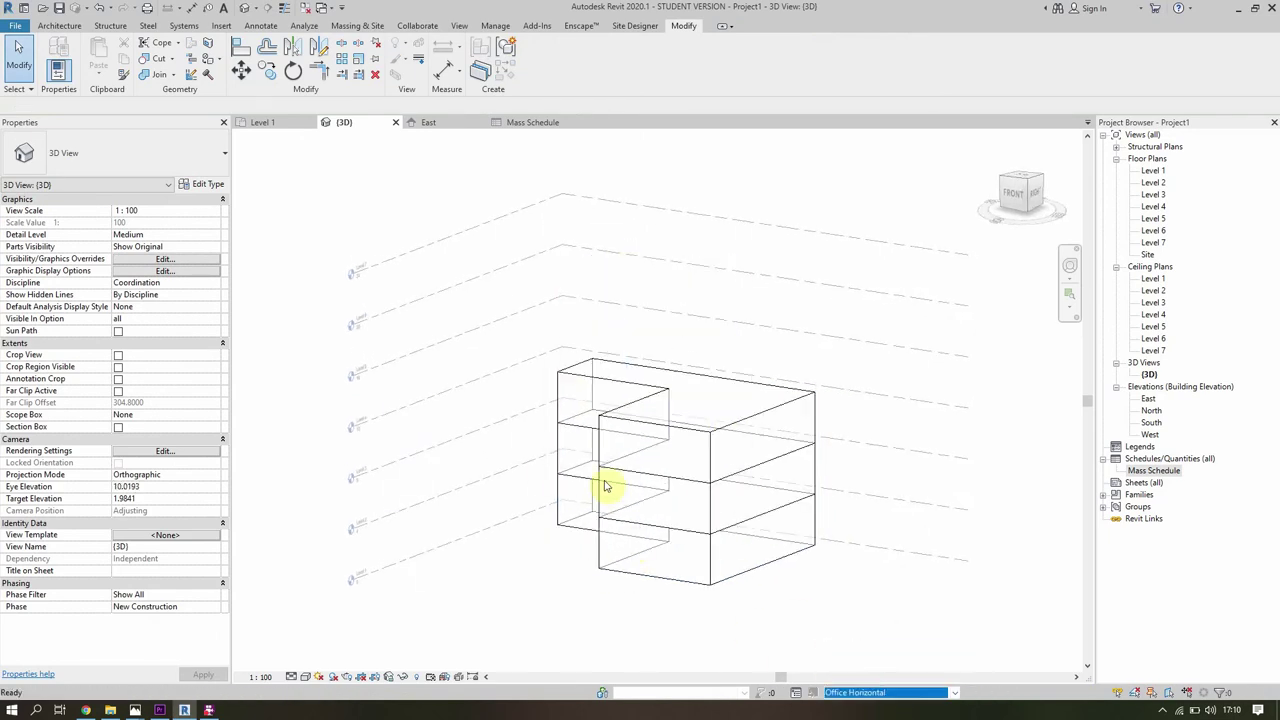
pyautogui.moveTo(593, 537)
pyautogui.keyDown('shift'); pyautogui.mouseDown(button='middle')
pyautogui.moveTo(556, 592)
pyautogui.moveTo(597, 543)
pyautogui.mouseUp(button='middle'); pyautogui.keyUp('shift')
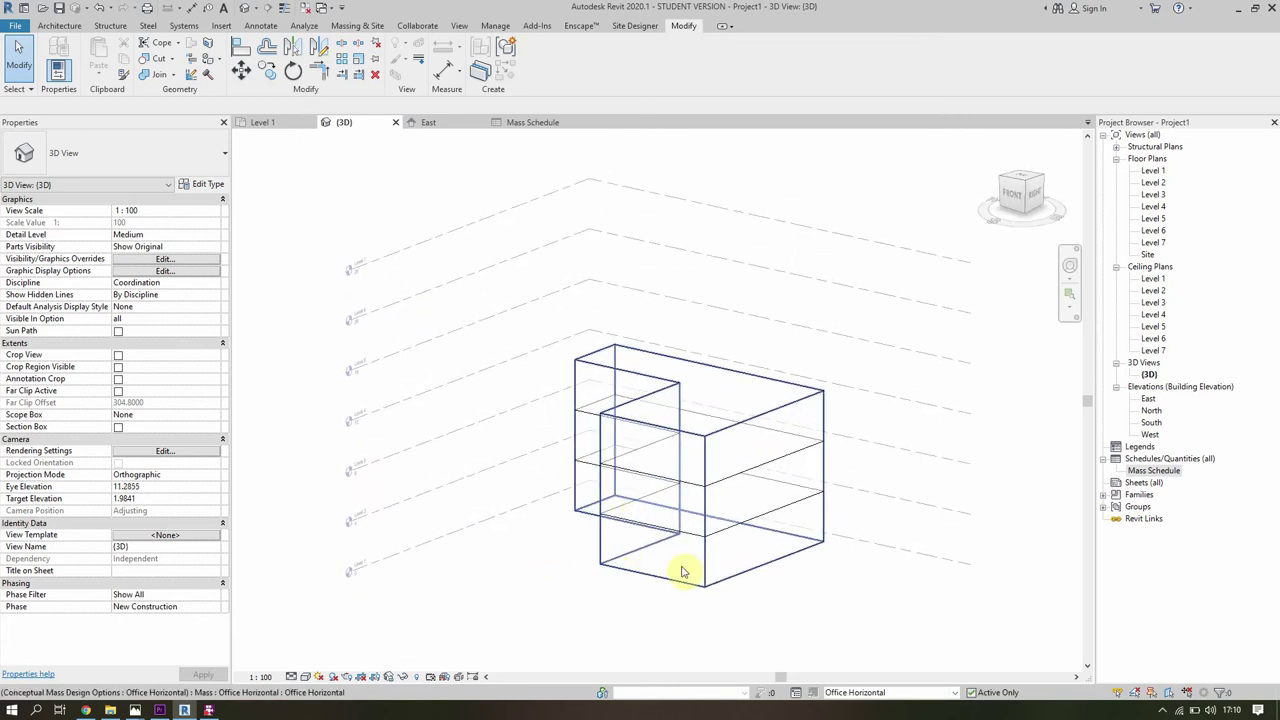
pyautogui.scroll(-2, 628, 551)
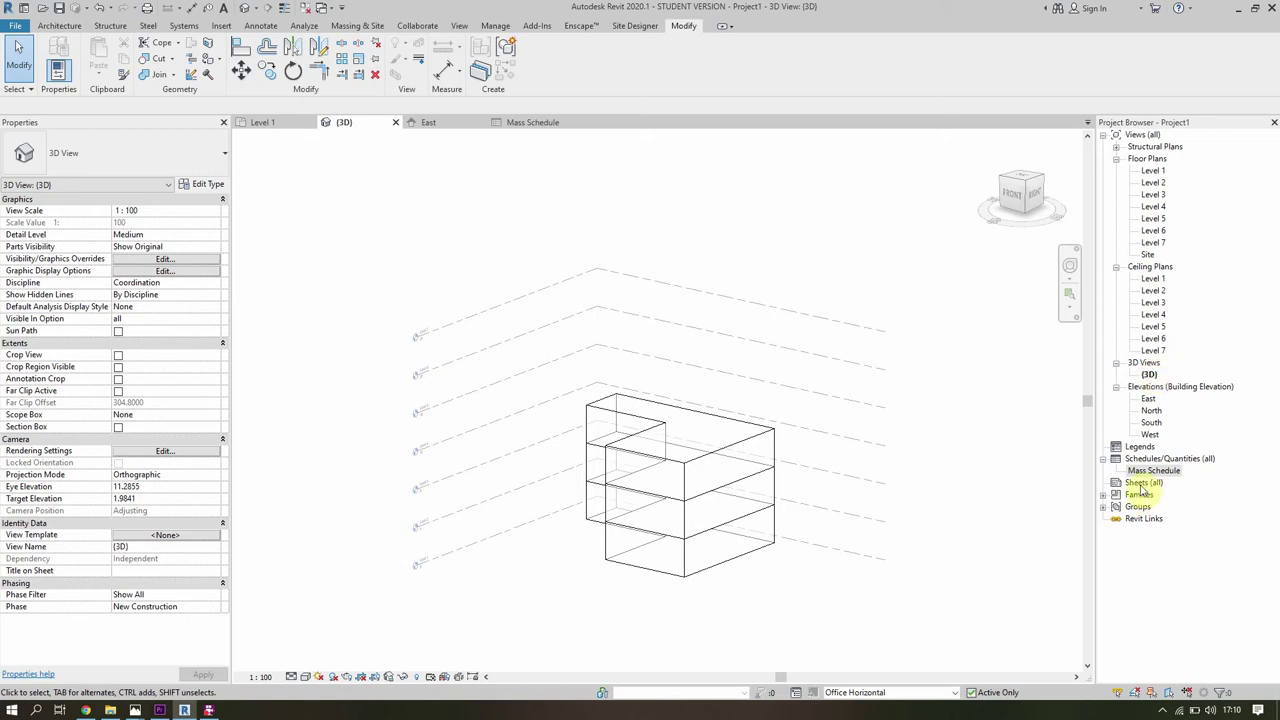
# Duplicate the (3D) view and rename the copy '3D mass horizontal'.
pyautogui.rightClick(1149, 376)
pyautogui.moveTo(1140, 484)
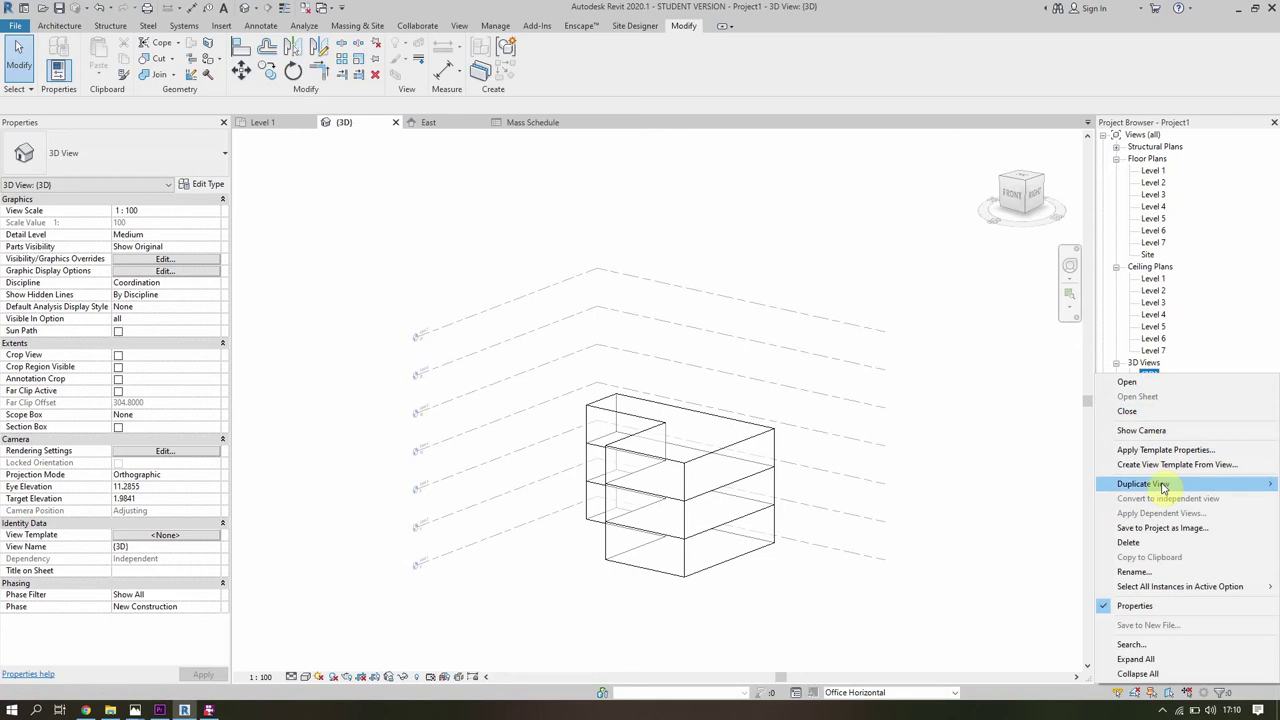
pyautogui.click(1050, 484)
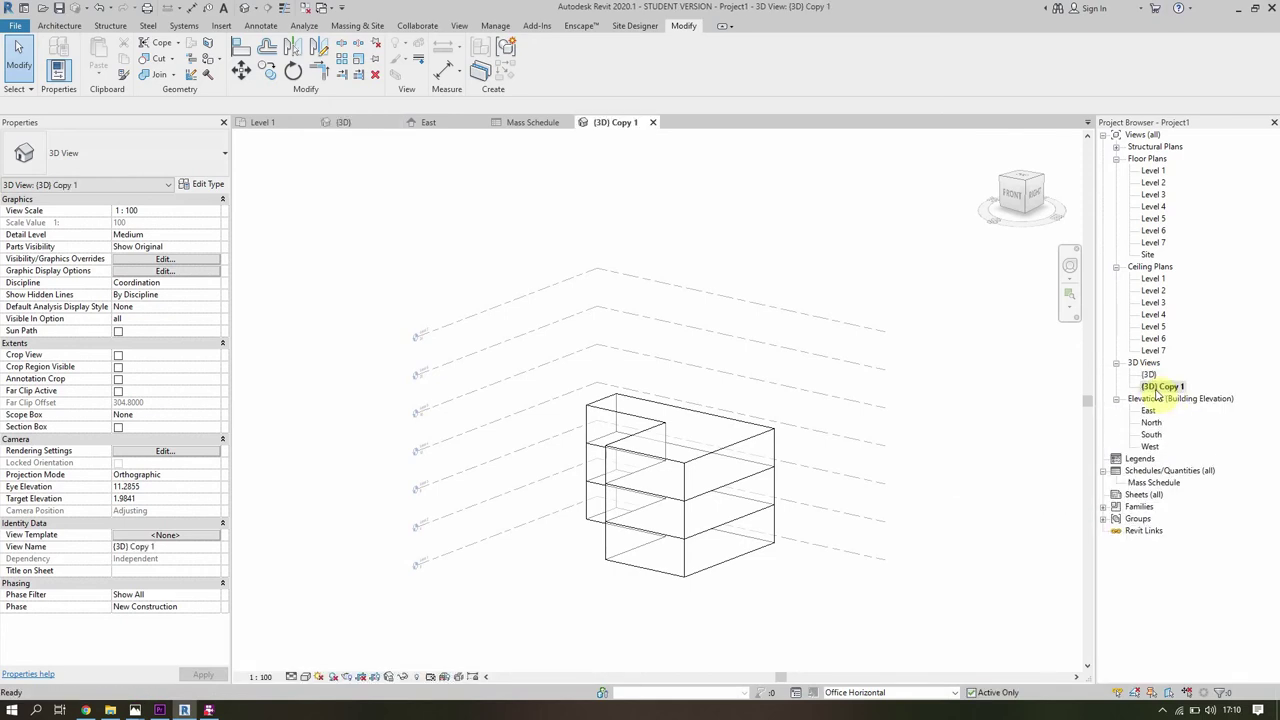
pyautogui.click(1149, 375)
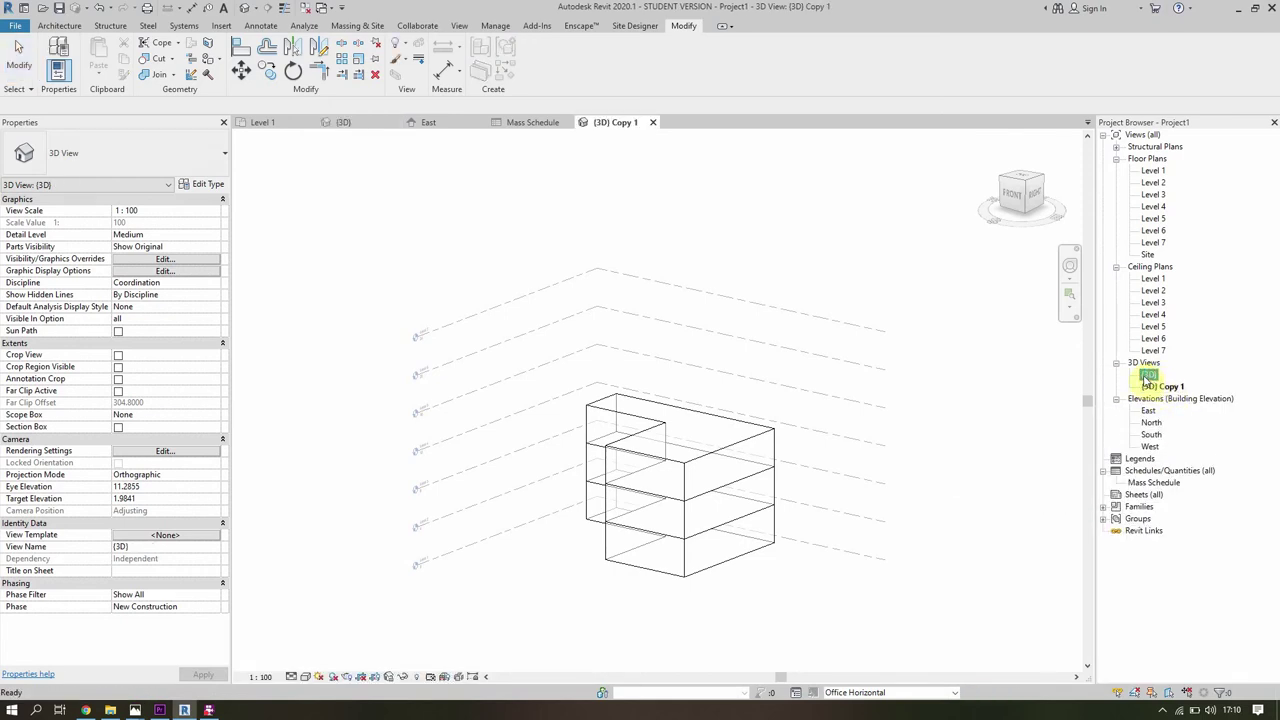
pyautogui.click(1158, 387)
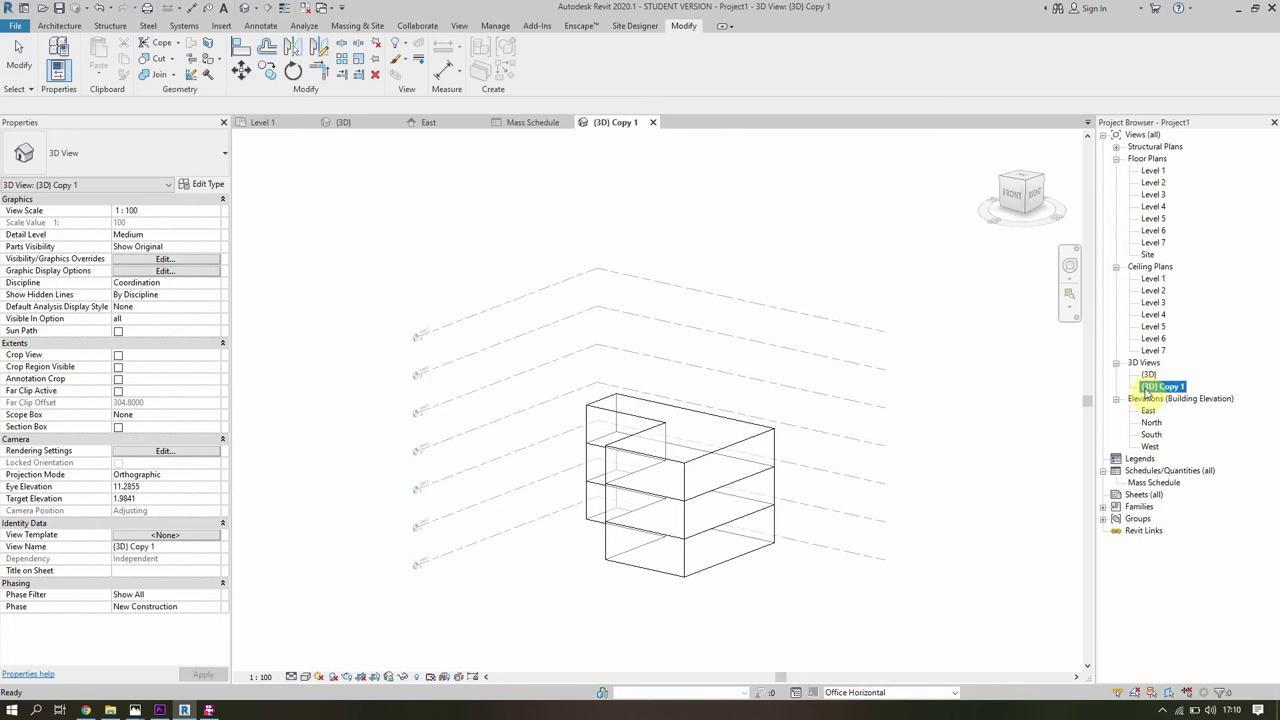
pyautogui.rightClick(1169, 388)
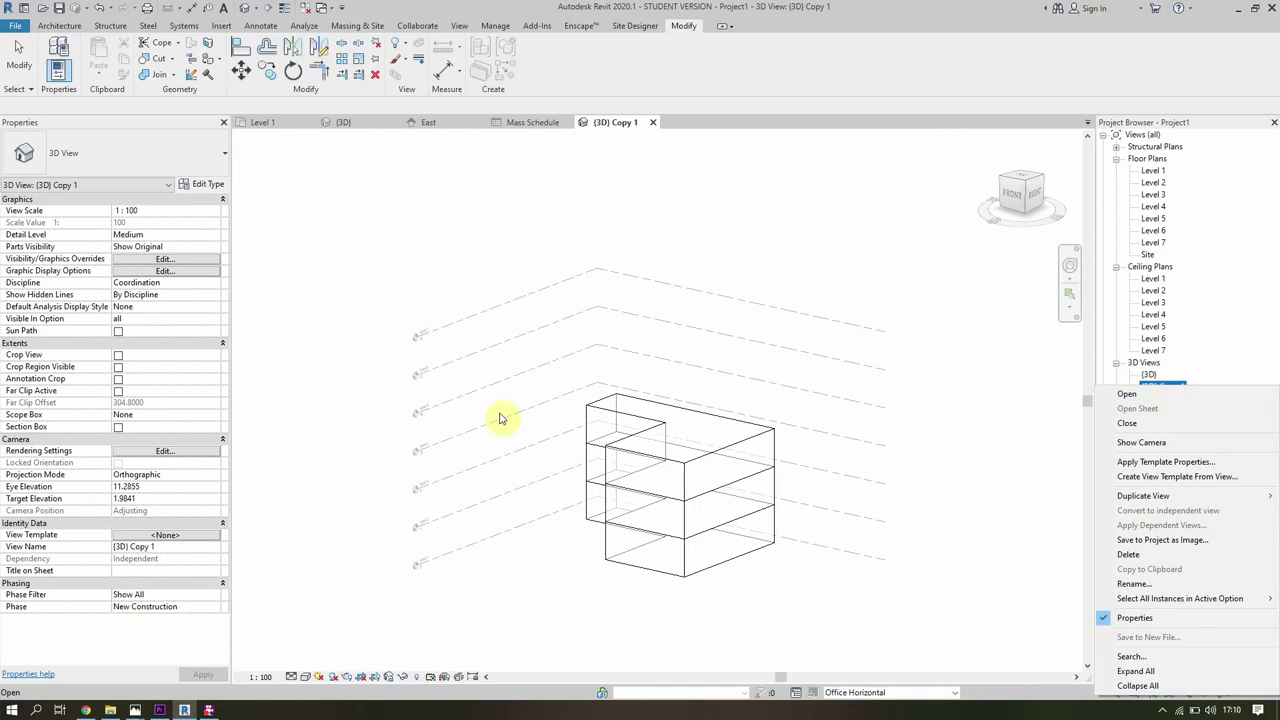
pyautogui.click(1160, 584)
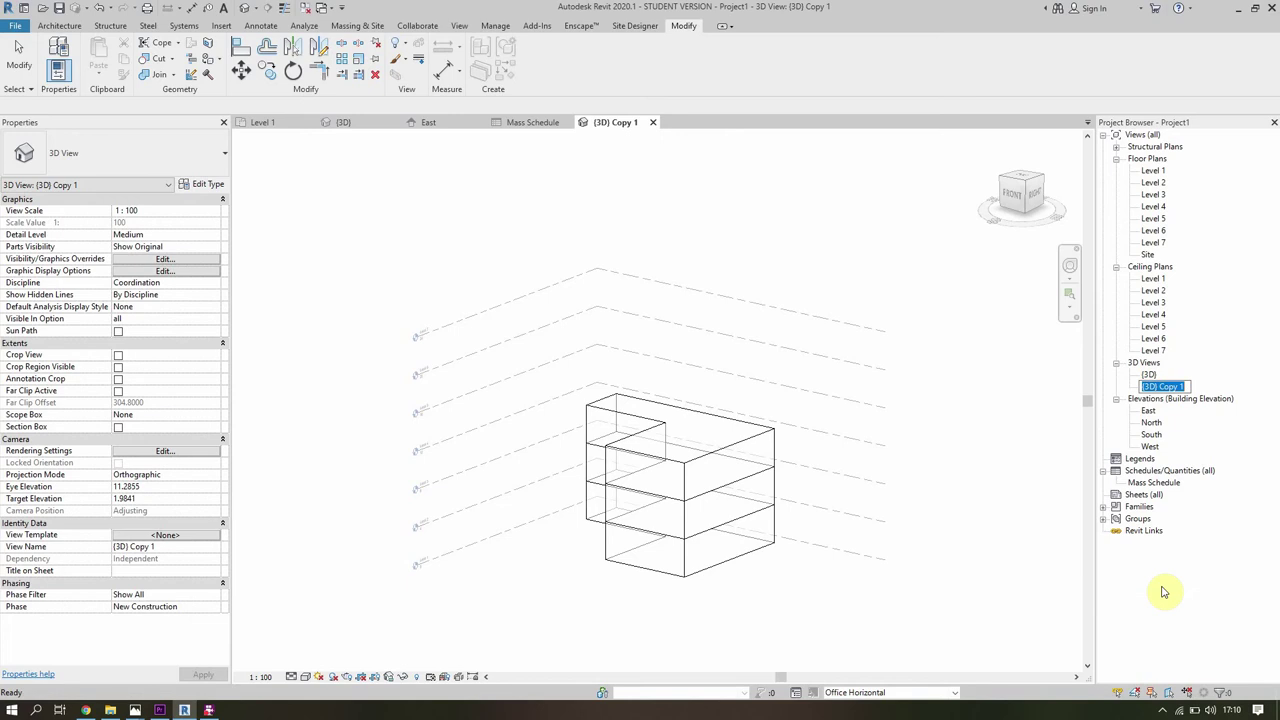
pyautogui.press('BackSpace')
pyautogui.write('3D m')
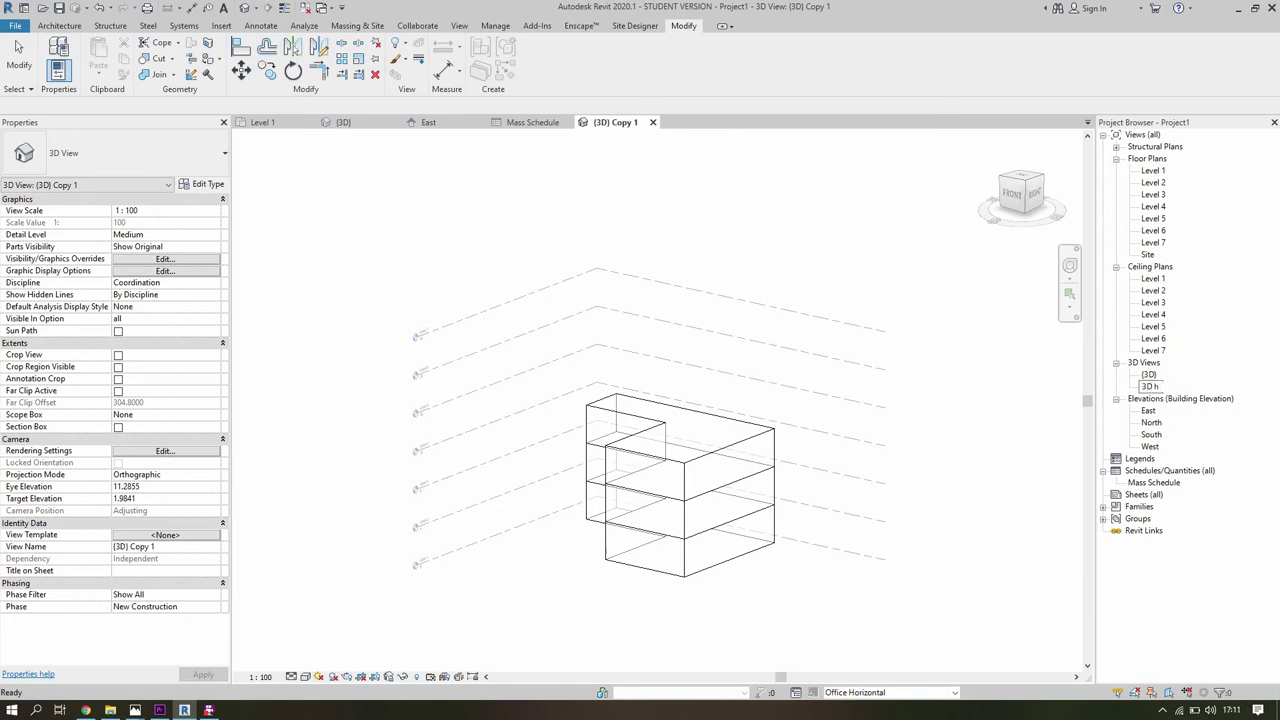
pyautogui.write('ass horiz')
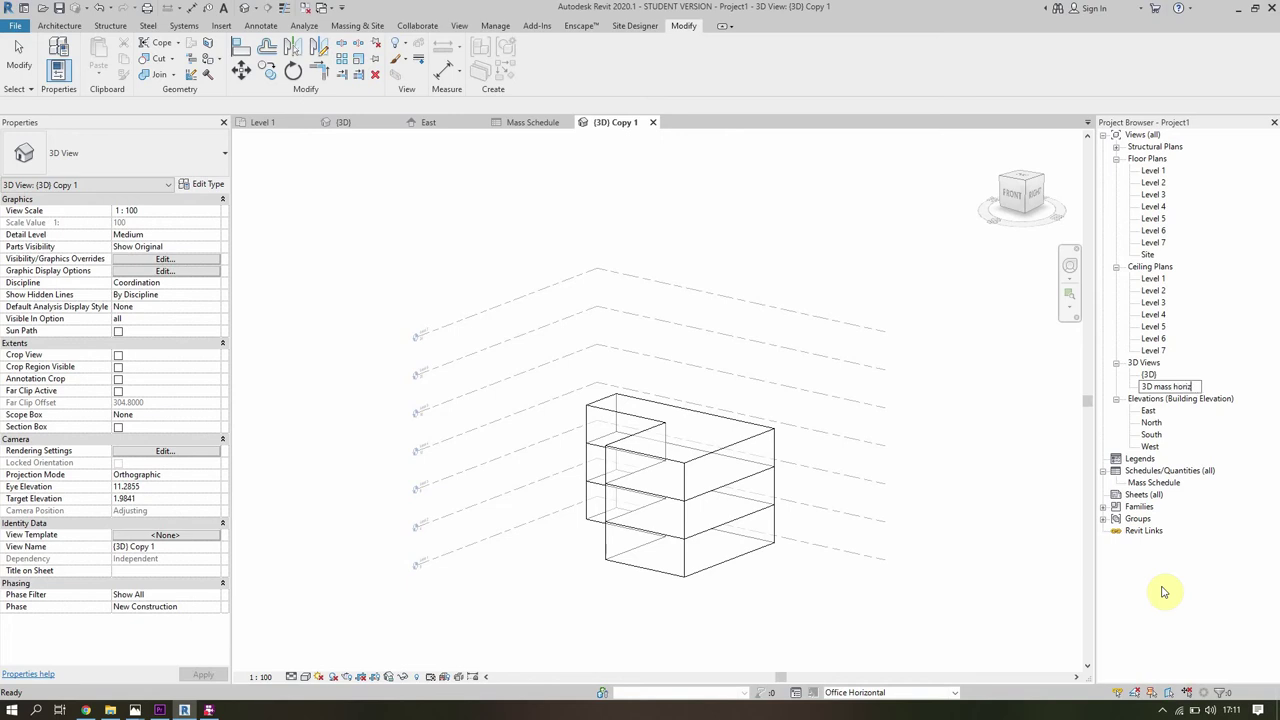
pyautogui.write('l')
pyautogui.press('Return')
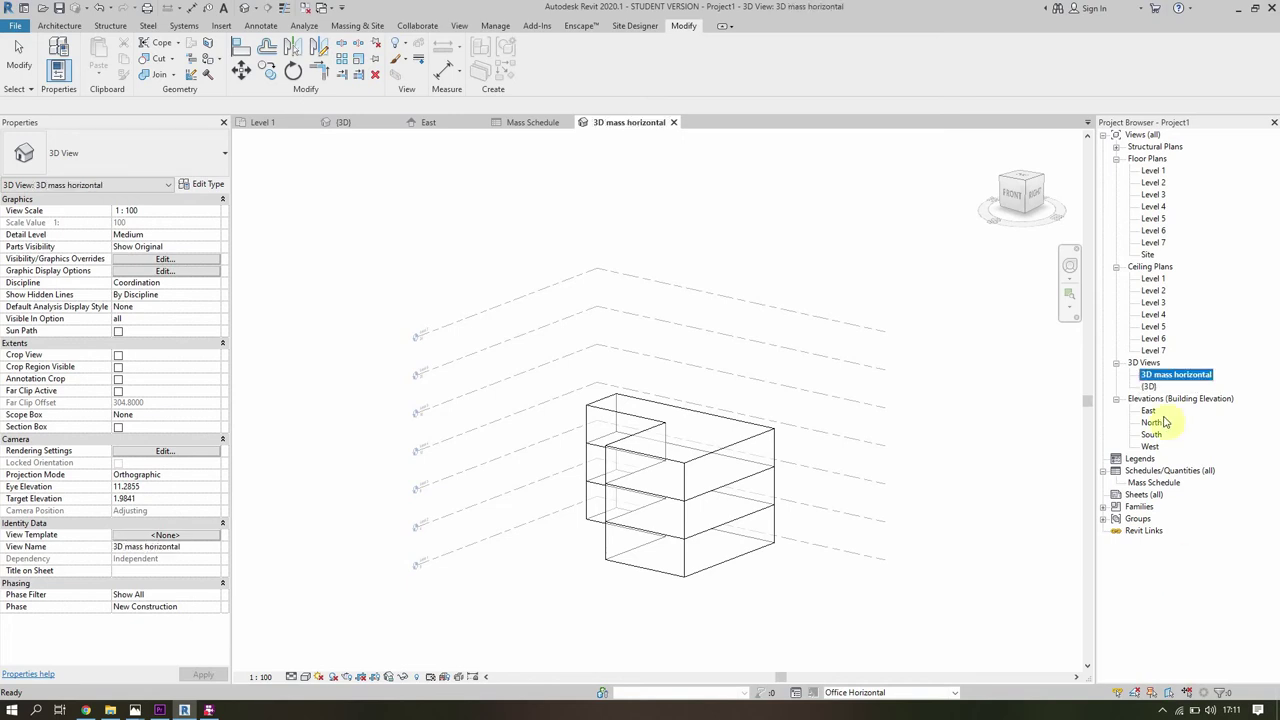
# Duplicate '3D mass horizontal' and rename the copy '3D mass rising'.
pyautogui.rightClick(1176, 378)
pyautogui.moveTo(1150, 486)
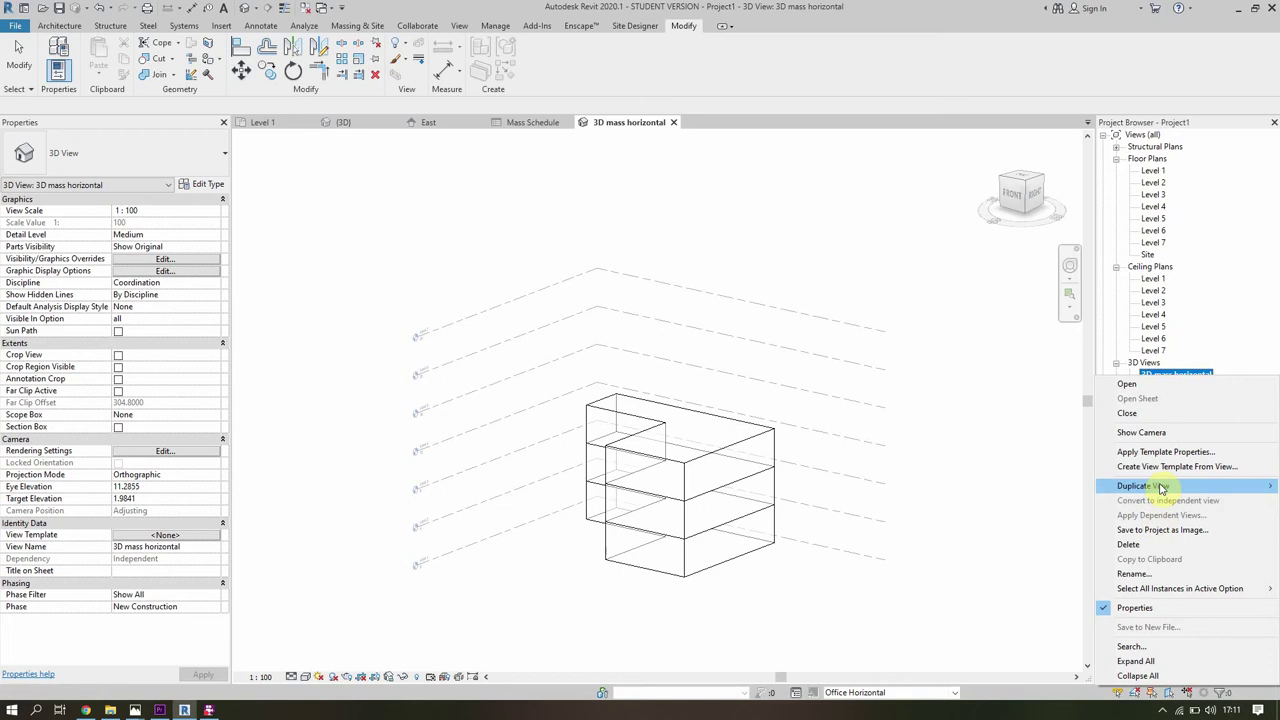
pyautogui.click(1034, 487)
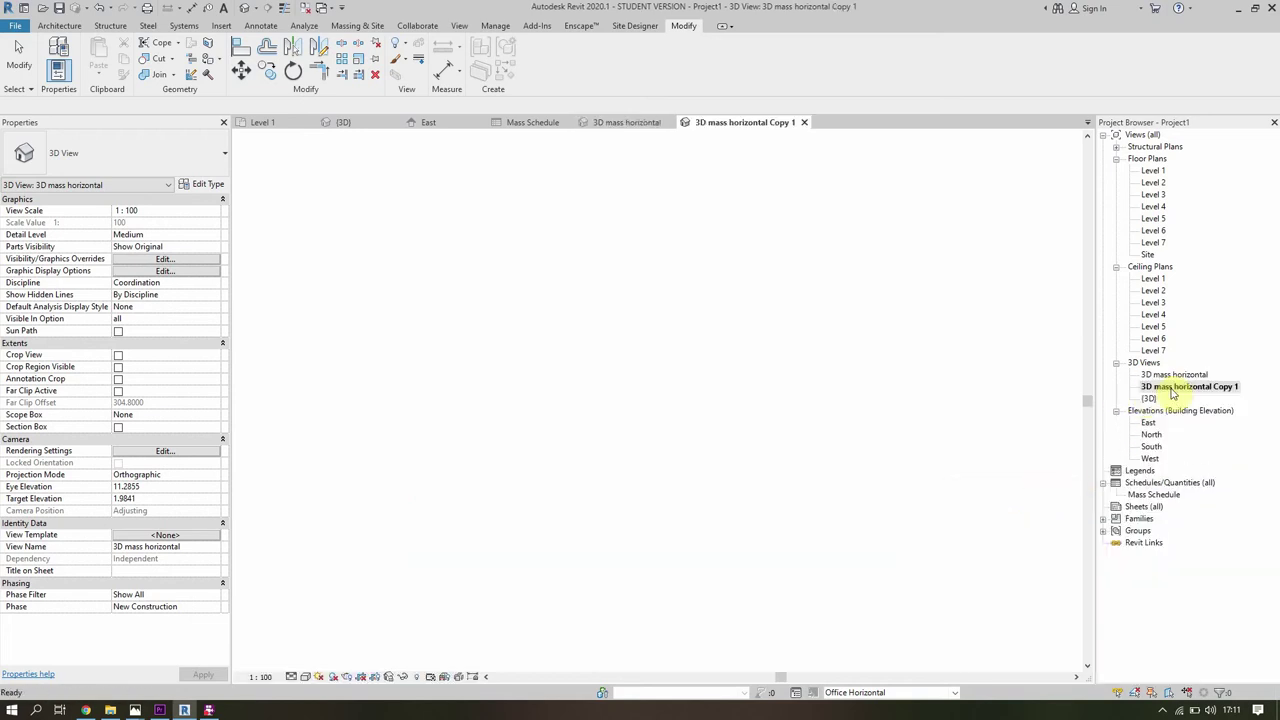
pyautogui.rightClick(1173, 391)
pyautogui.click(1165, 586)
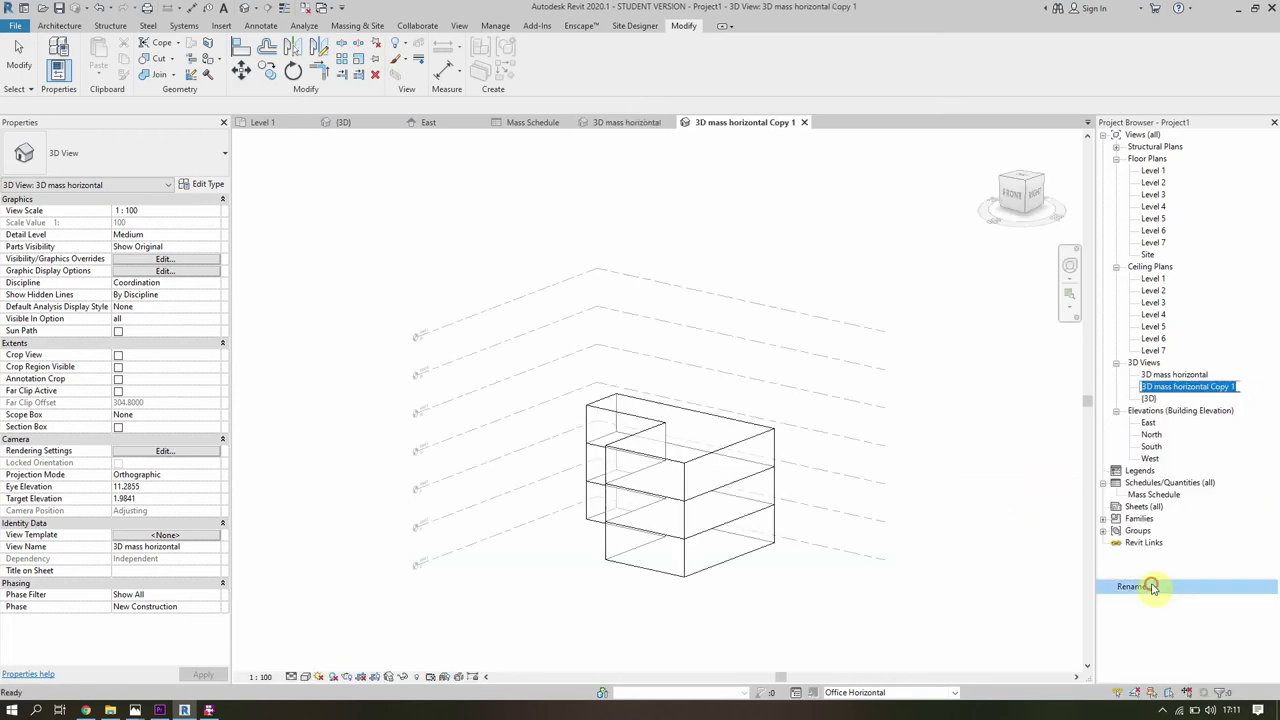
pyautogui.moveTo(1173, 387); pyautogui.dragTo(1267, 382)
pyautogui.write('rising')
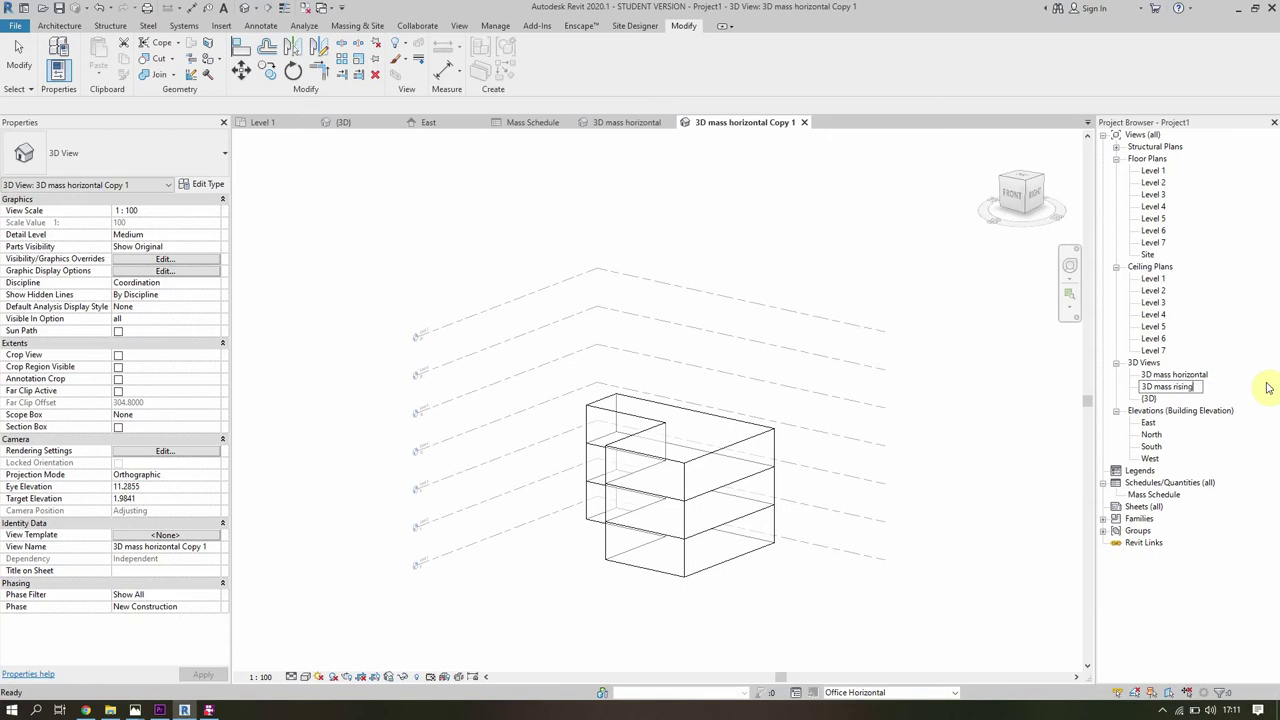
pyautogui.press('Return')
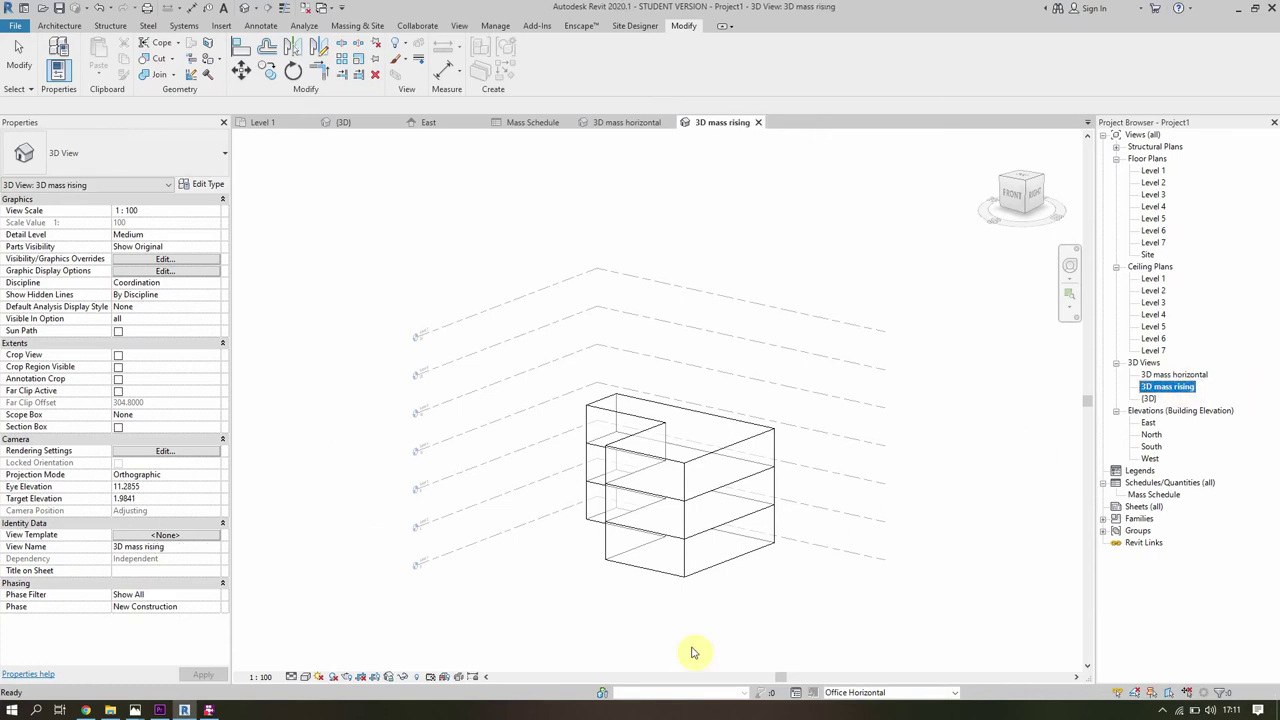
pyautogui.click(932, 698)
# Show Office Rising and create a view template named '3D mass rising' from this view.
pyautogui.click(920, 667)
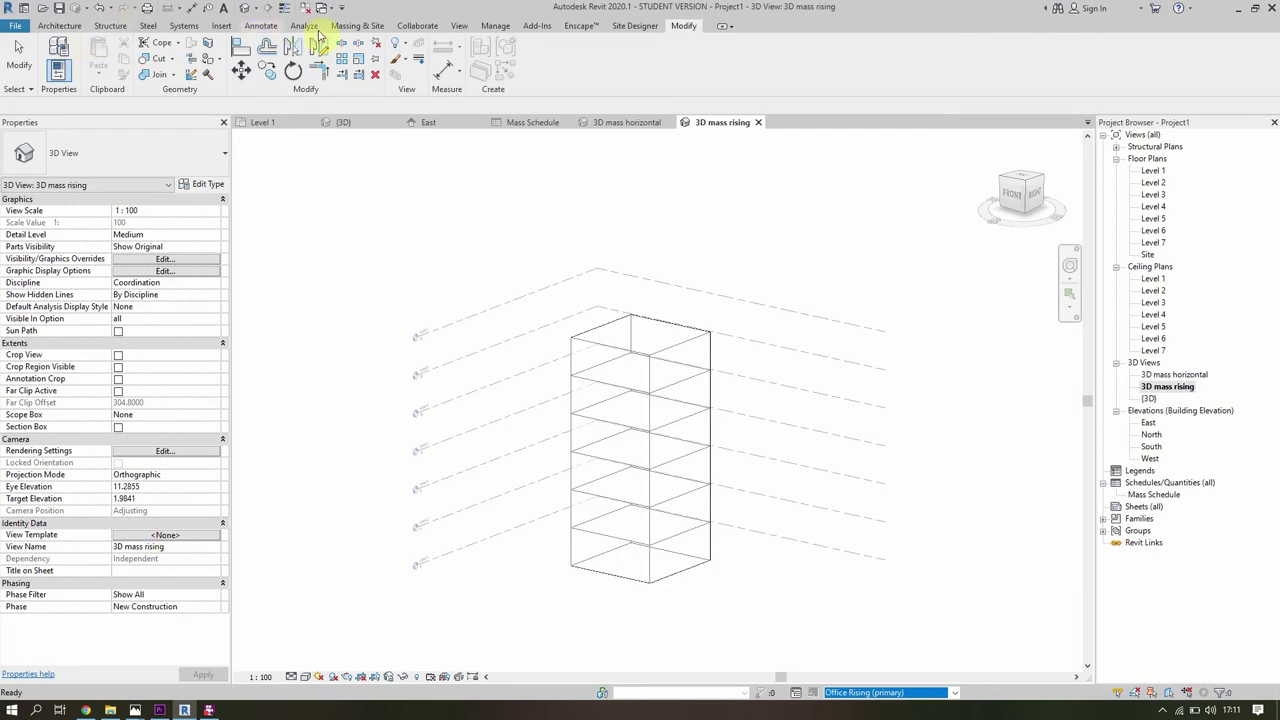
pyautogui.click(456, 27)
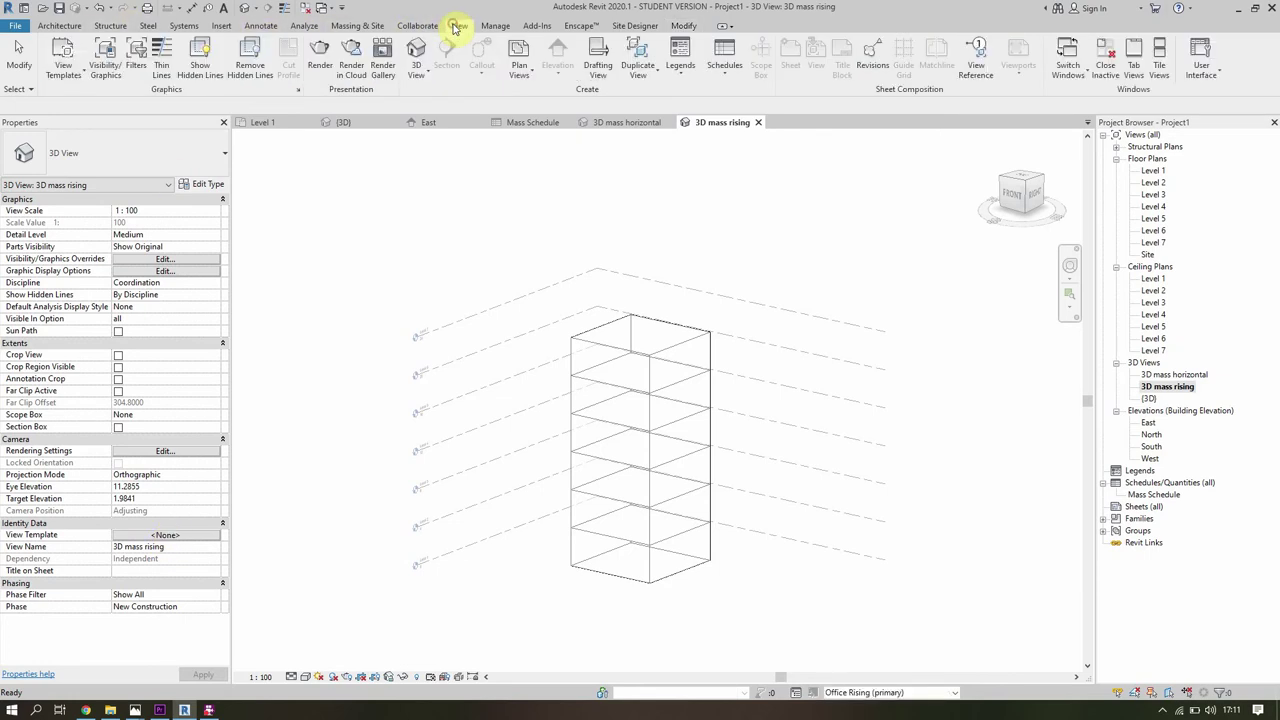
pyautogui.click(63, 62)
pyautogui.click(83, 124)
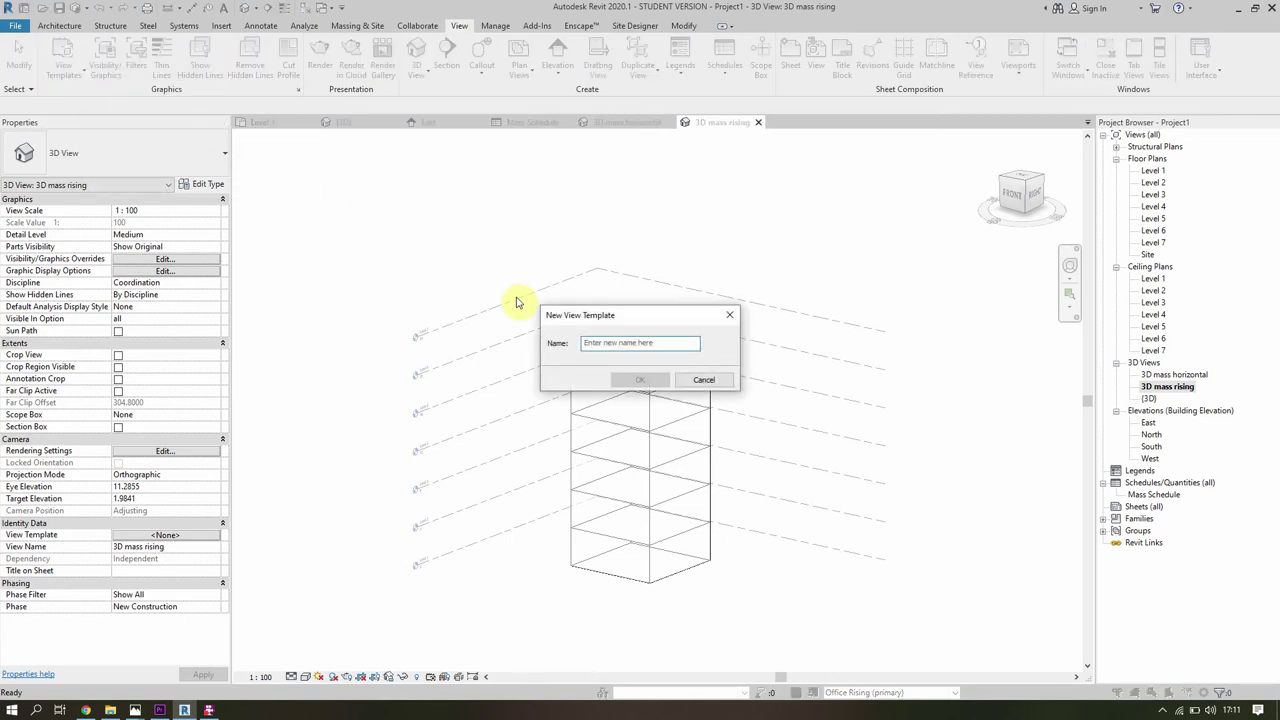
pyautogui.write('mass')
pyautogui.press('BackSpace')
pyautogui.write('3d')
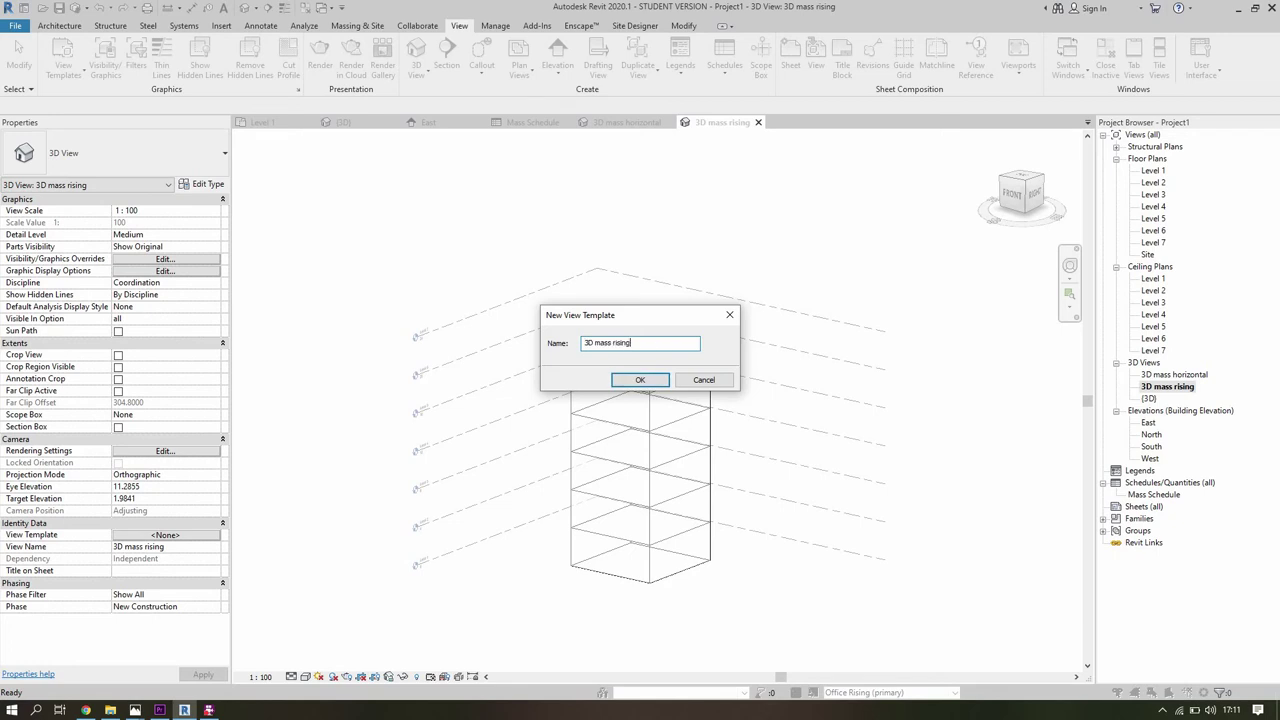
pyautogui.press('Return')
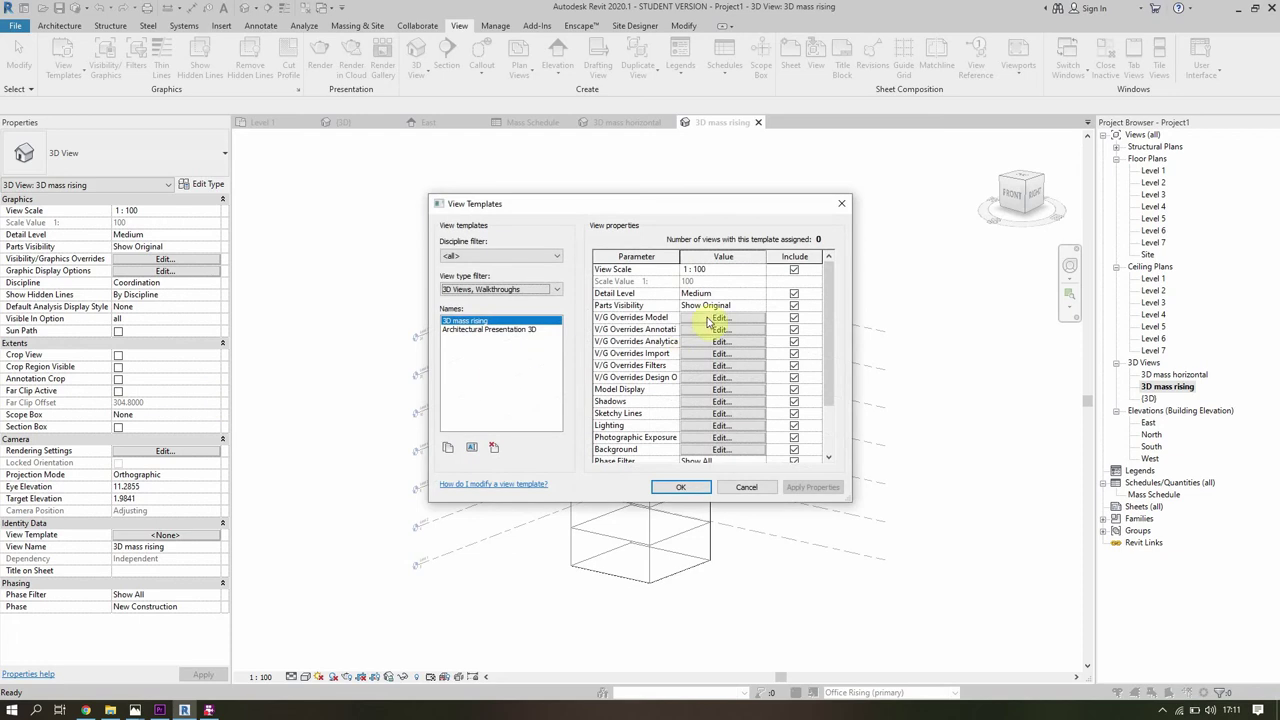
# Fix the template's design option to Office Rising (primary).
pyautogui.click(704, 378)
pyautogui.click(660, 218)
pyautogui.click(864, 220)
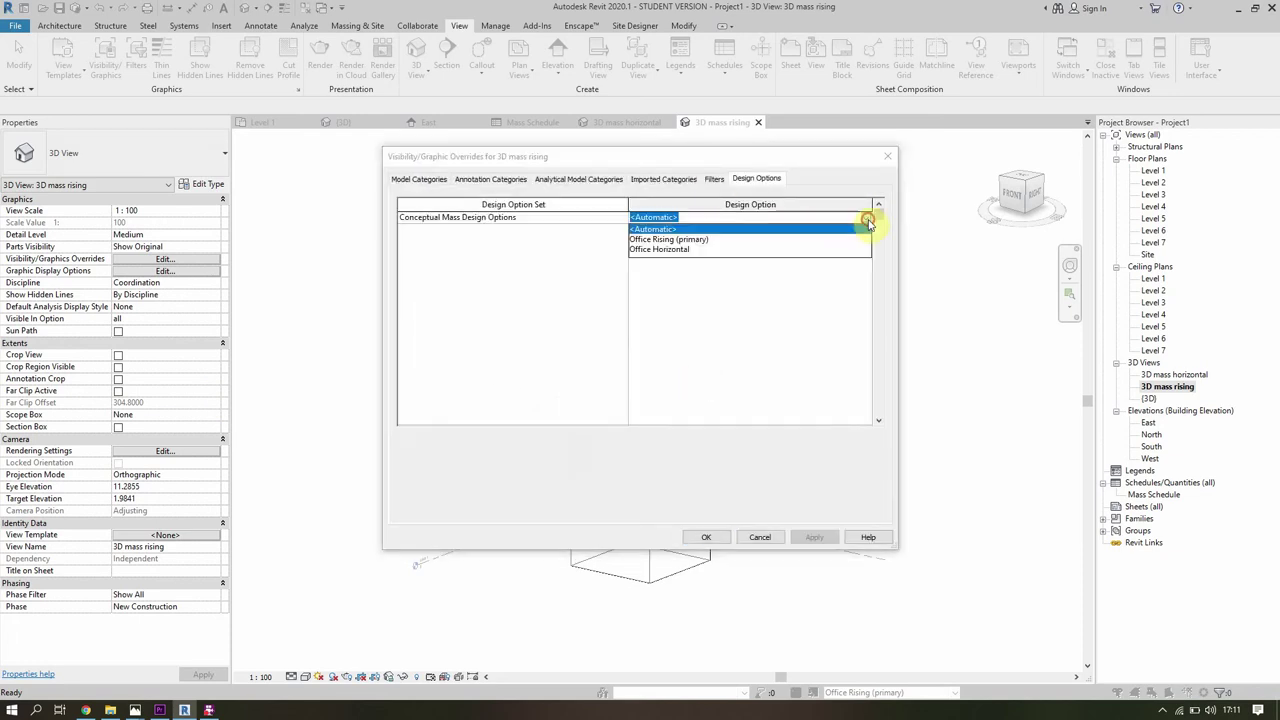
pyautogui.click(676, 240)
# Override the Mass category surface pattern to solid magenta and save the template.
pyautogui.click(420, 180)
pyautogui.moveTo(882, 260); pyautogui.dragTo(880, 335)
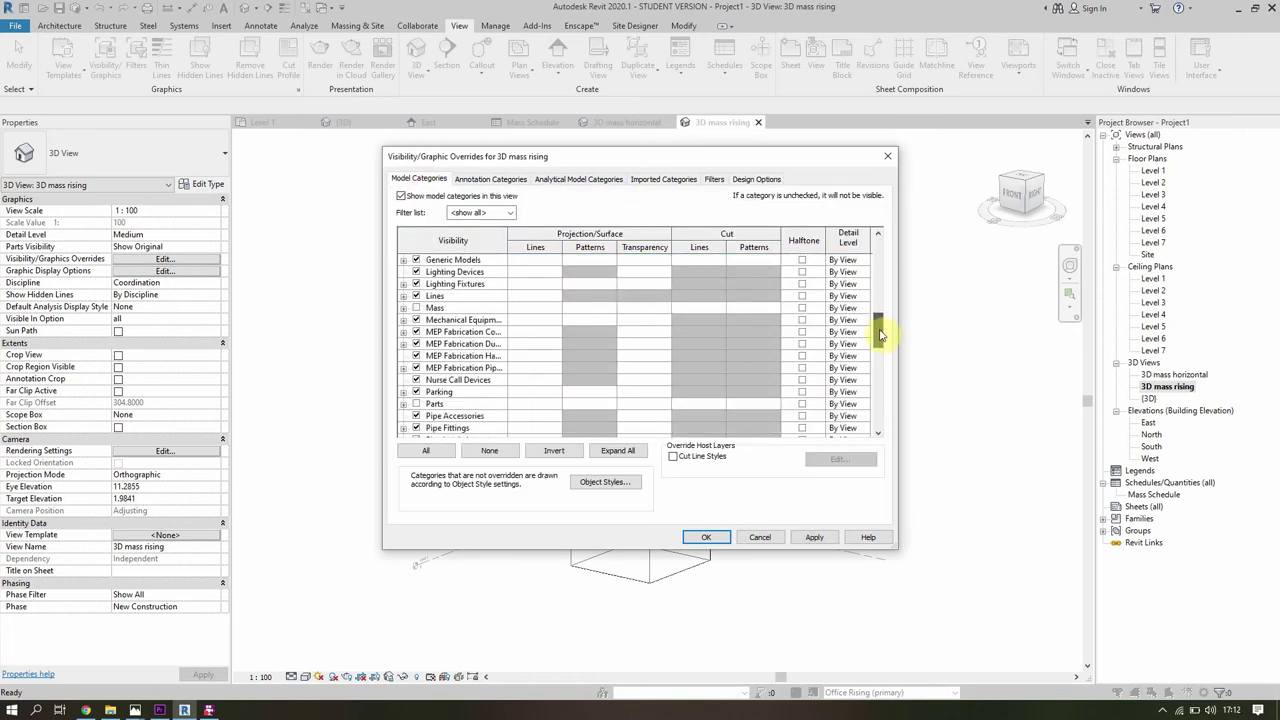
pyautogui.click(415, 311)
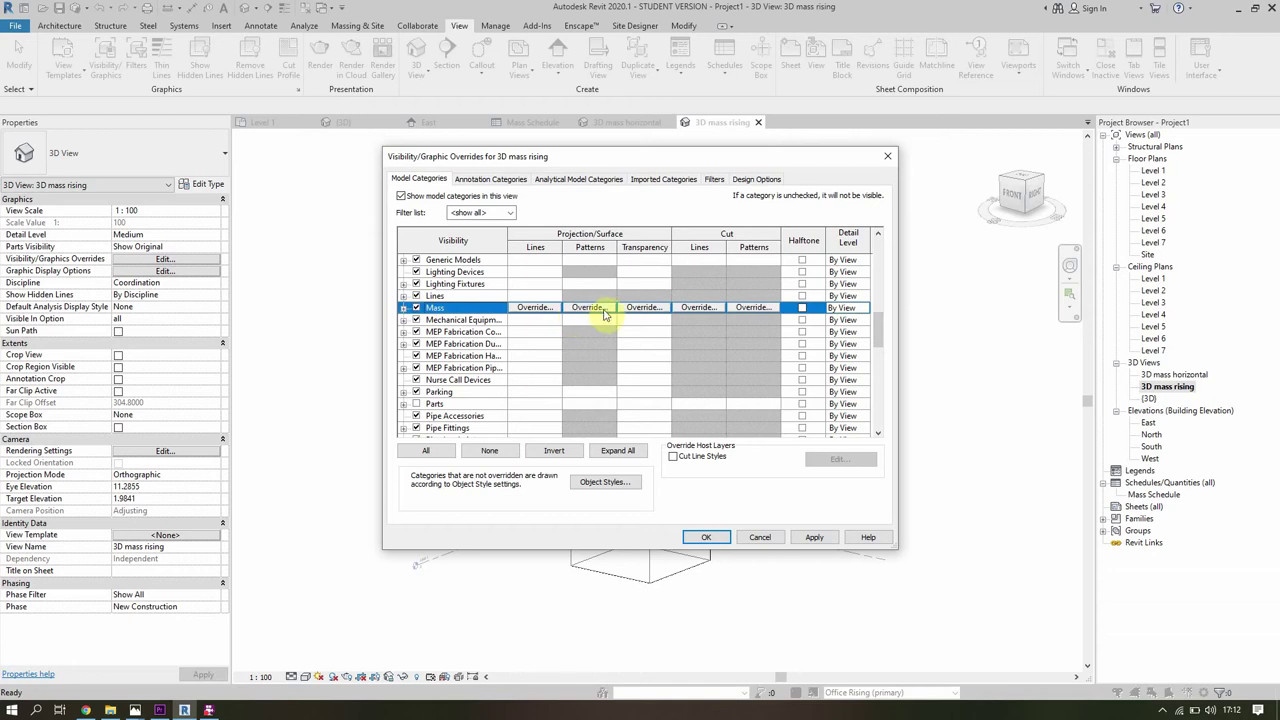
pyautogui.click(590, 307)
pyautogui.click(655, 310)
pyautogui.click(645, 338)
pyautogui.click(675, 330)
pyautogui.click(622, 272)
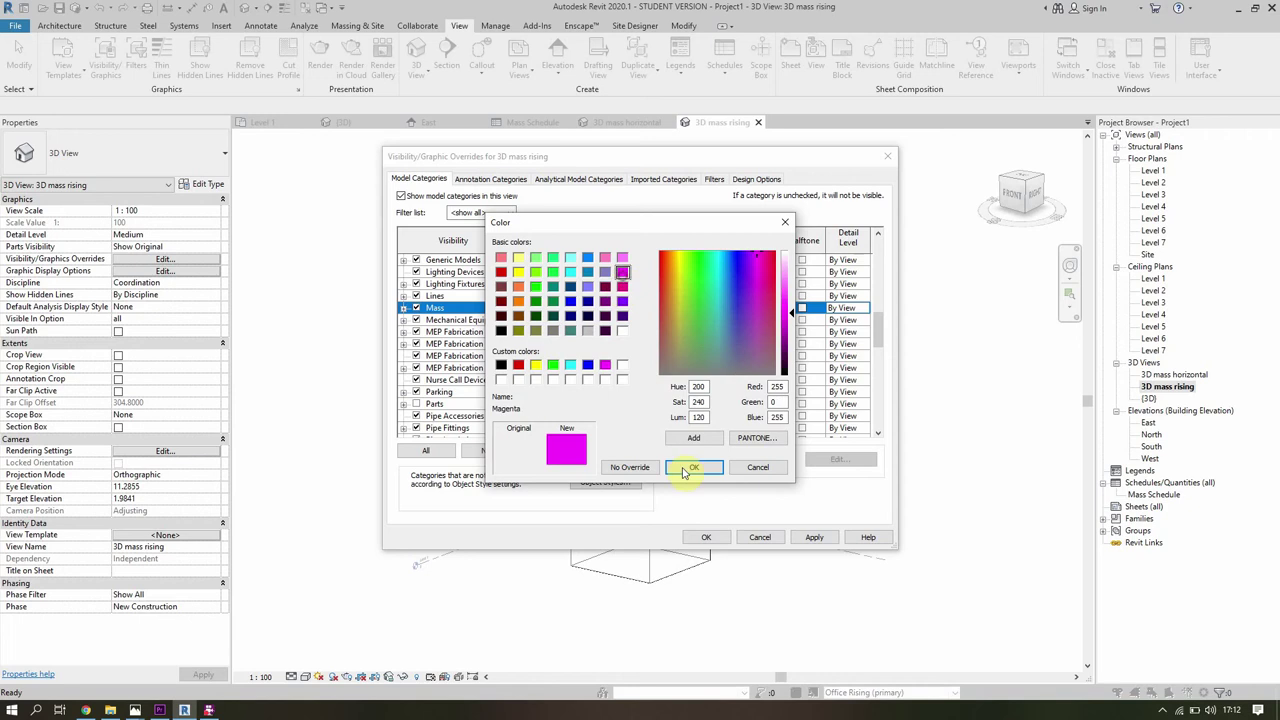
pyautogui.click(693, 467)
pyautogui.click(678, 430)
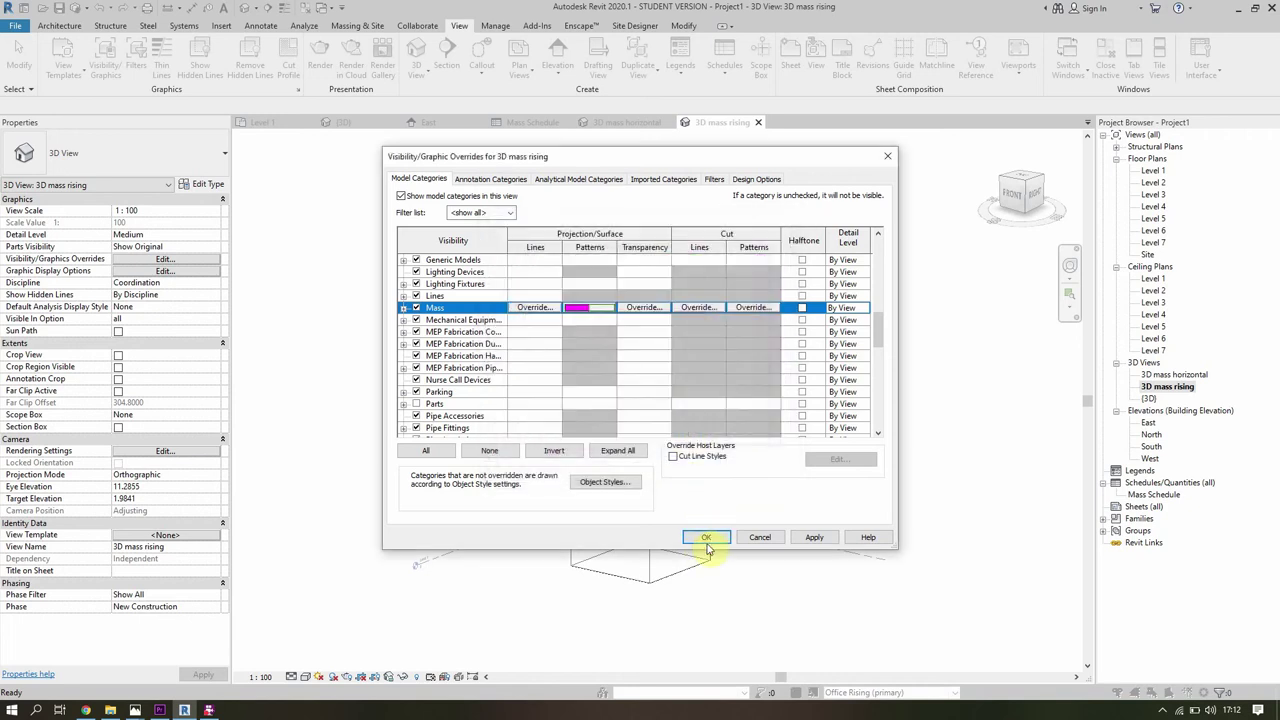
pyautogui.click(706, 537)
pyautogui.click(668, 488)
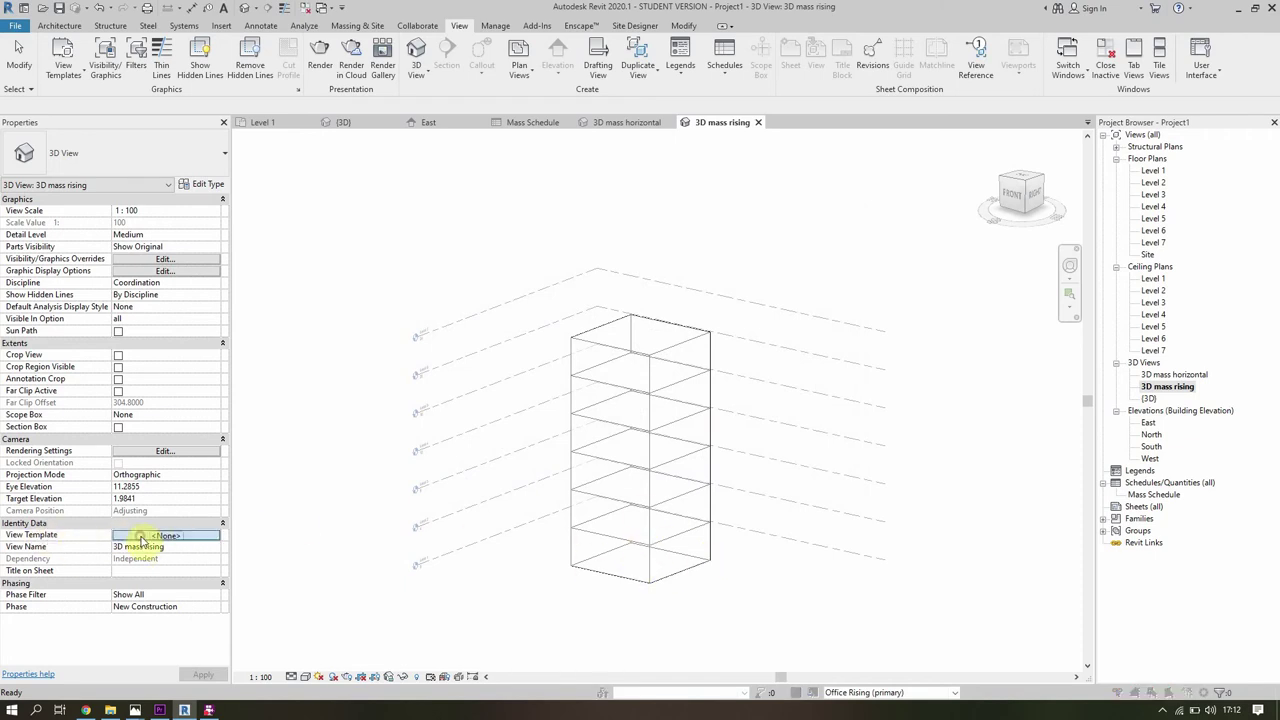
# Assign the '3D mass rising' template to the 3D mass rising view, turning the tower magenta.
pyautogui.click(145, 536)
pyautogui.click(470, 329)
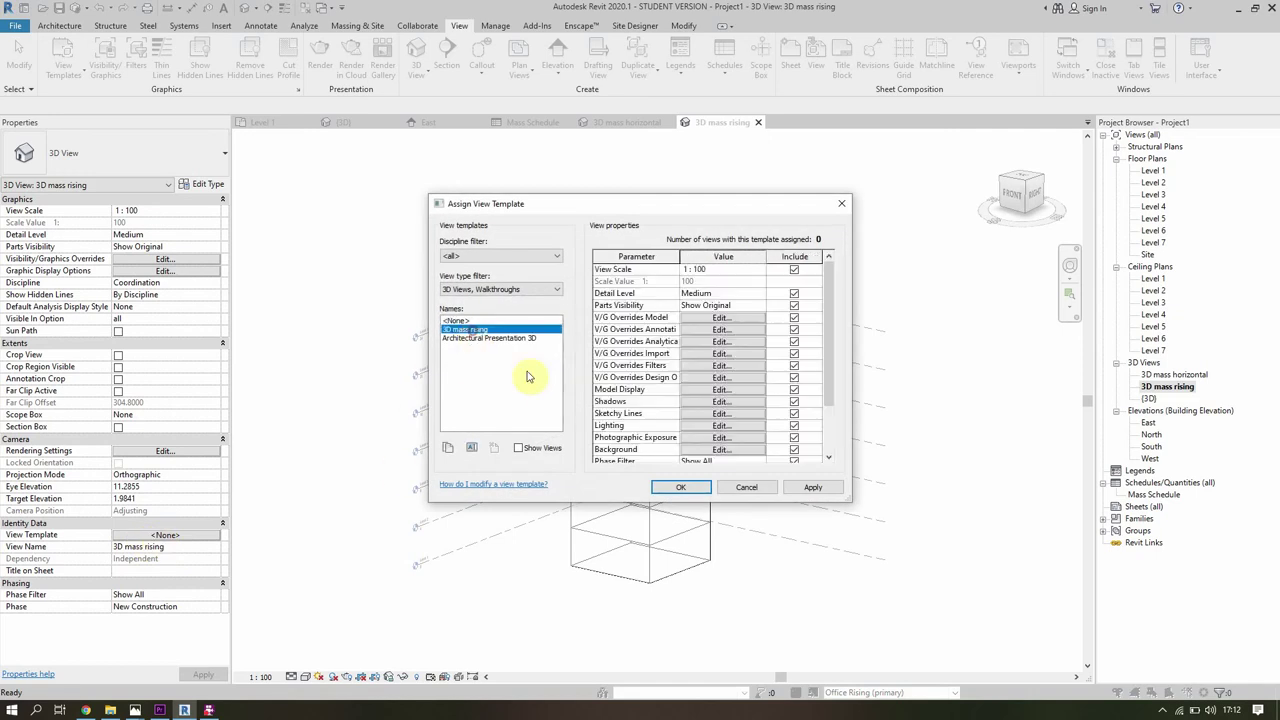
pyautogui.click(680, 487)
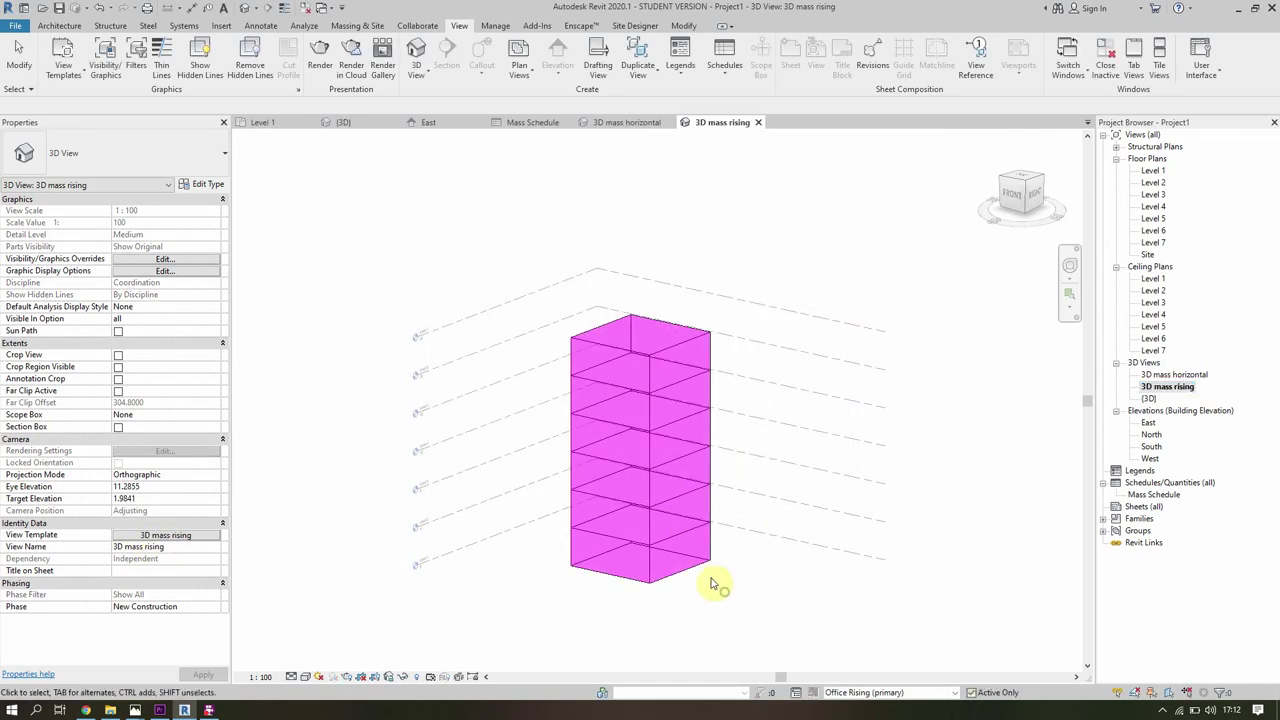
pyautogui.click(643, 520)
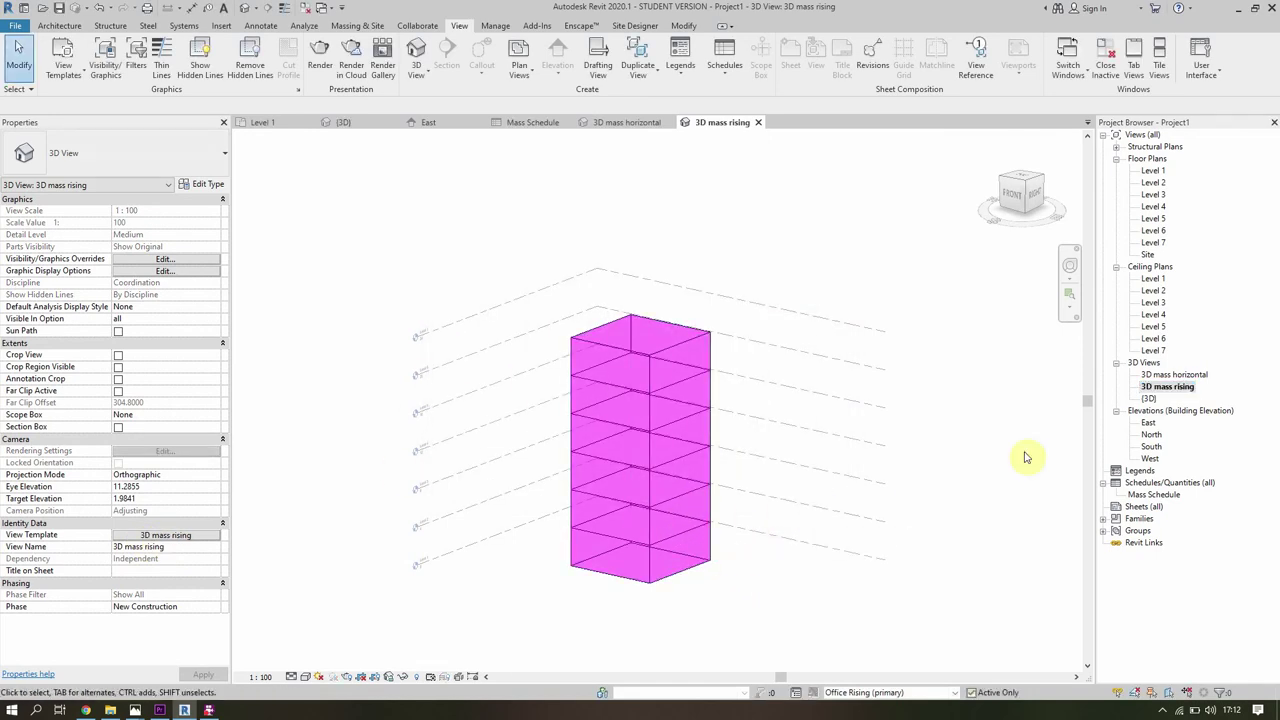
pyautogui.click(1180, 375)
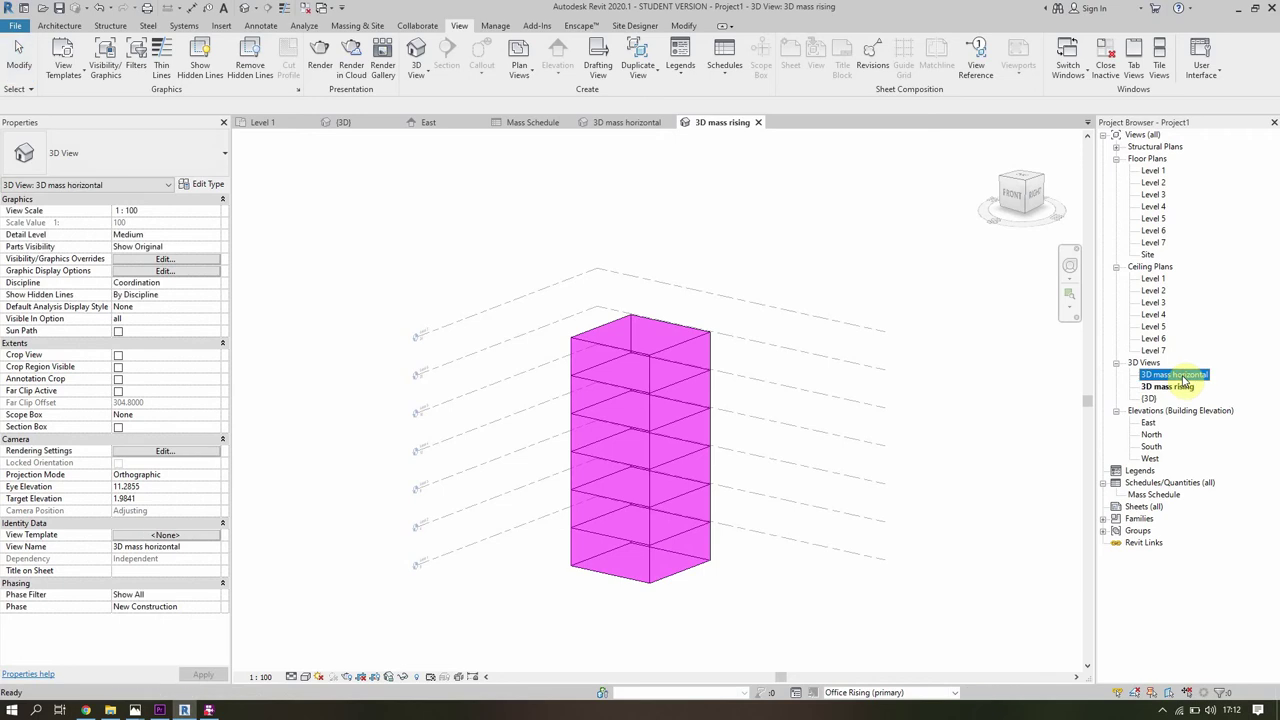
# Open 3D mass horizontal and create a '3D mass horizontal' template from it.
pyautogui.doubleClick(1180, 376)
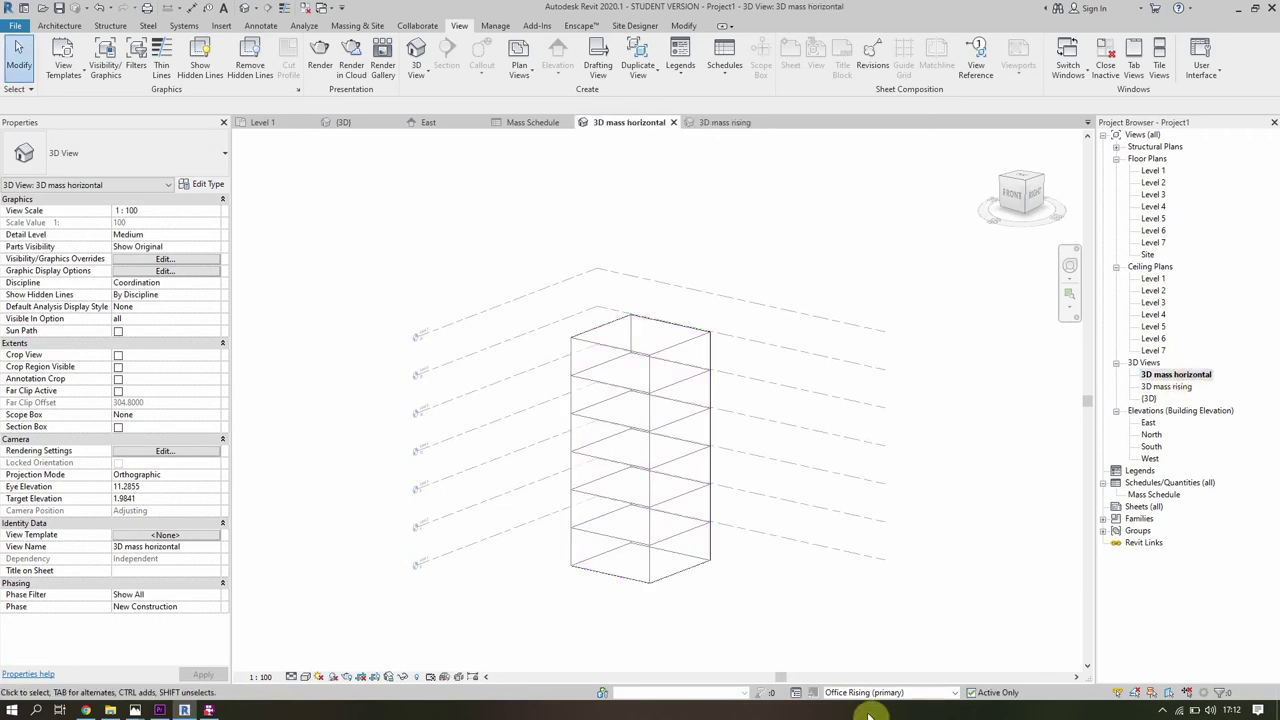
pyautogui.click(62, 60)
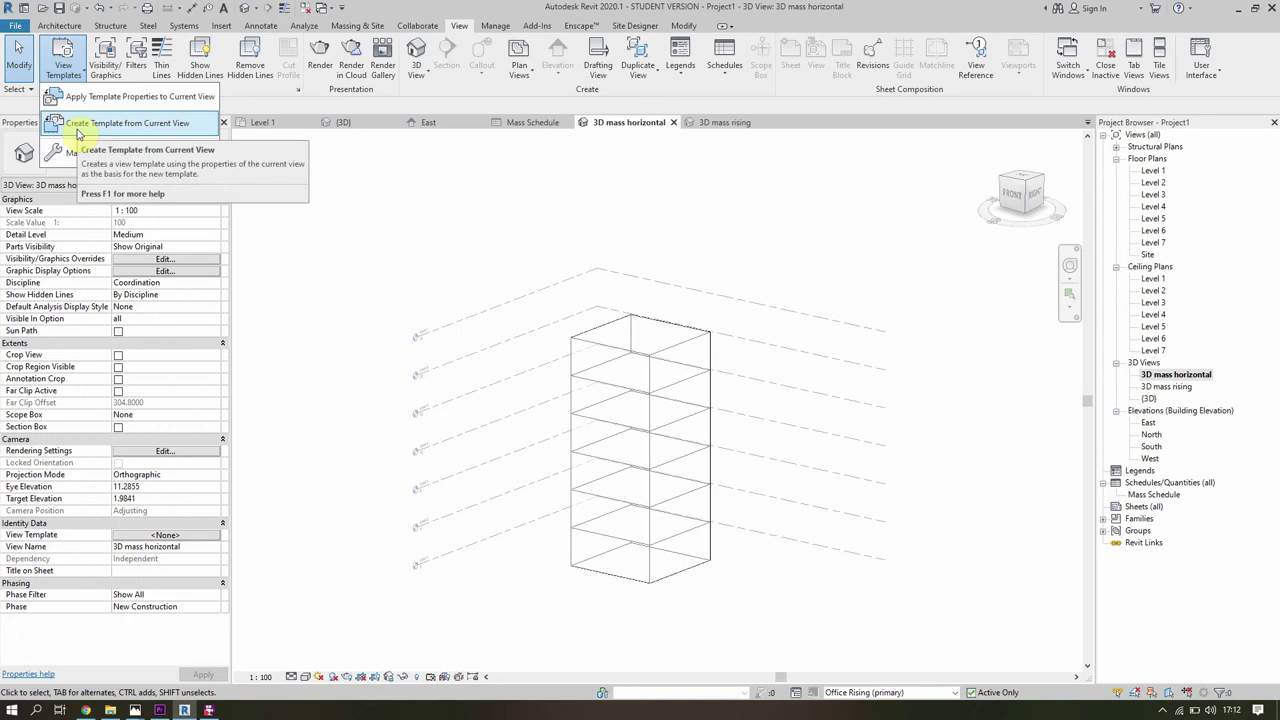
pyautogui.click(77, 128)
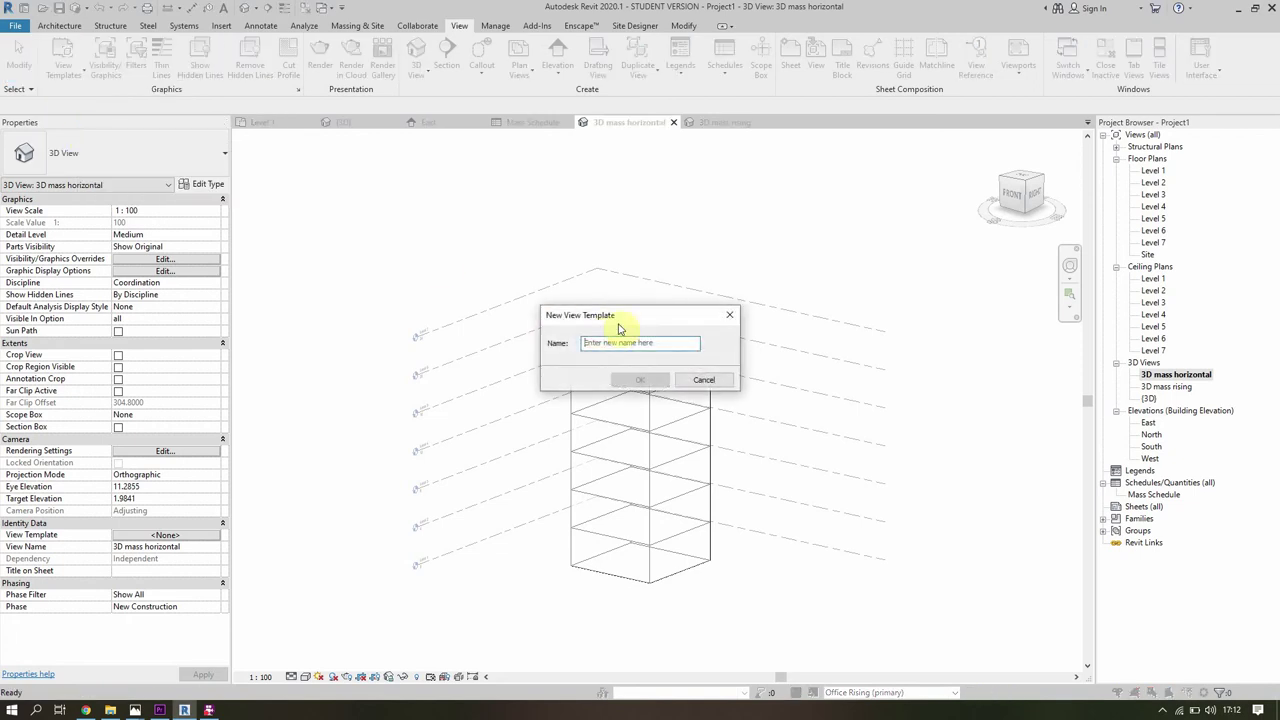
pyautogui.write('3D mass horizontal')
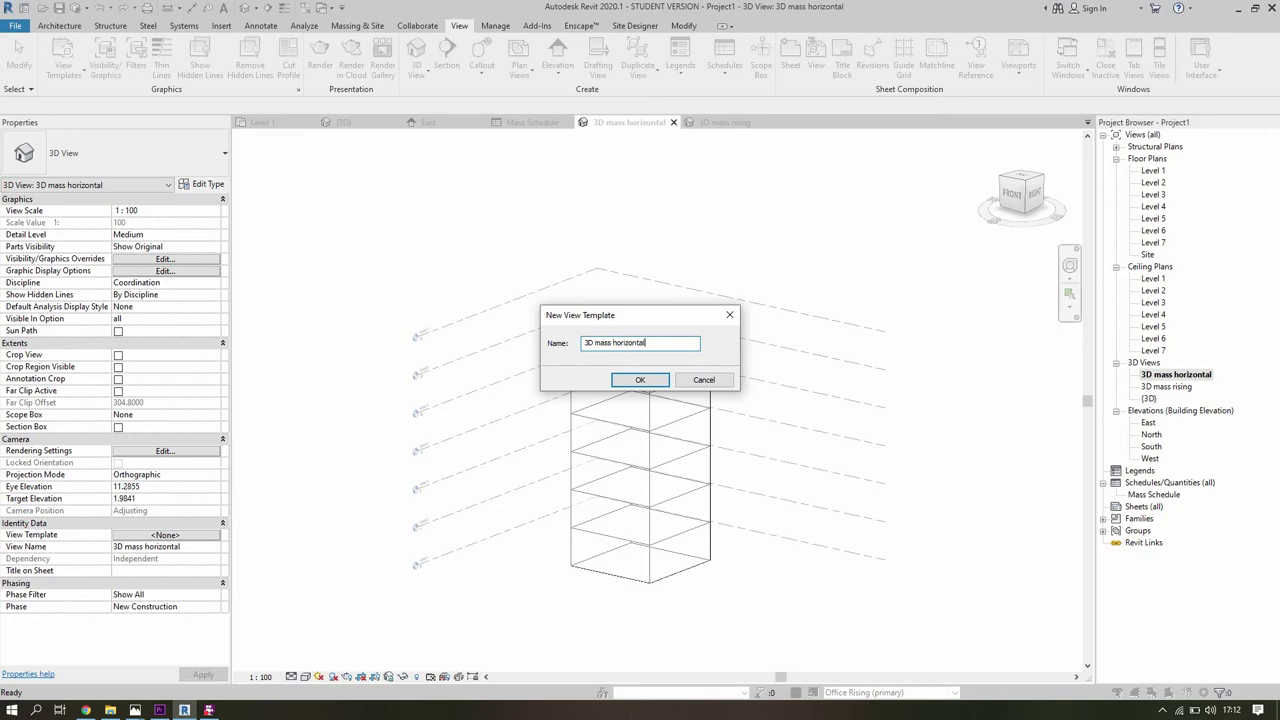
pyautogui.press('Return')
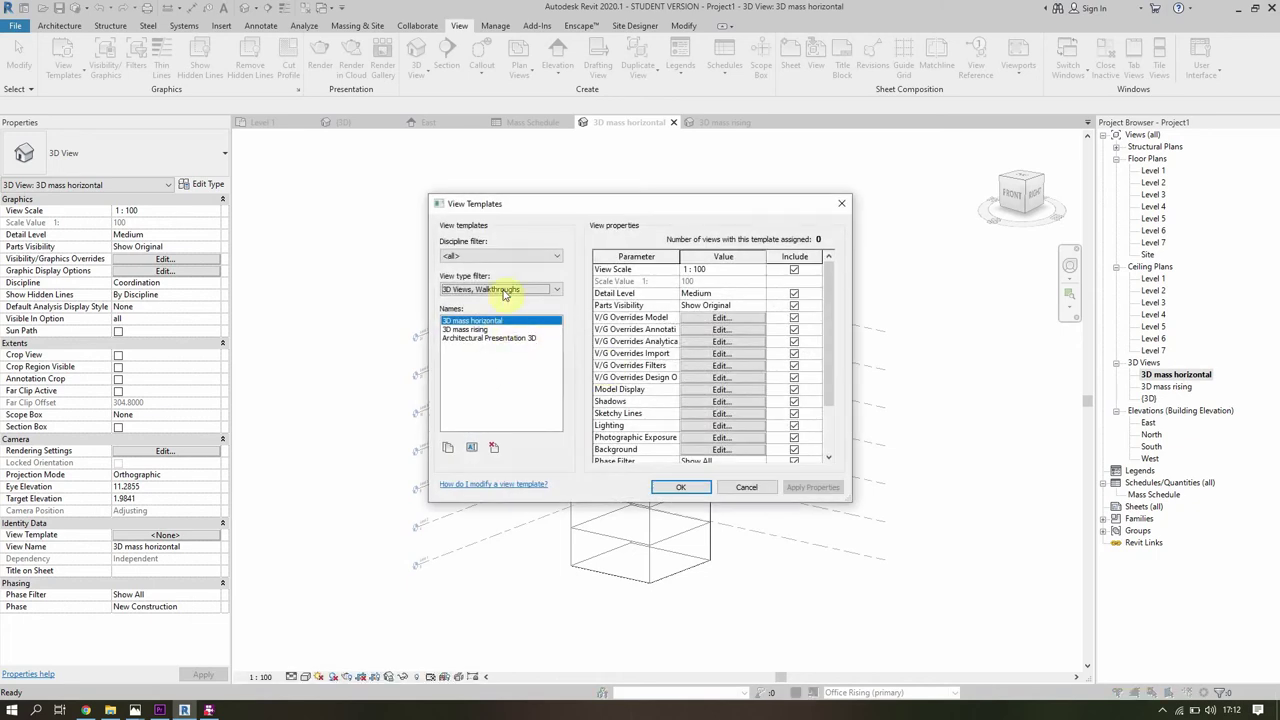
# Set the template's design option to Office Horizontal.
pyautogui.click(710, 378)
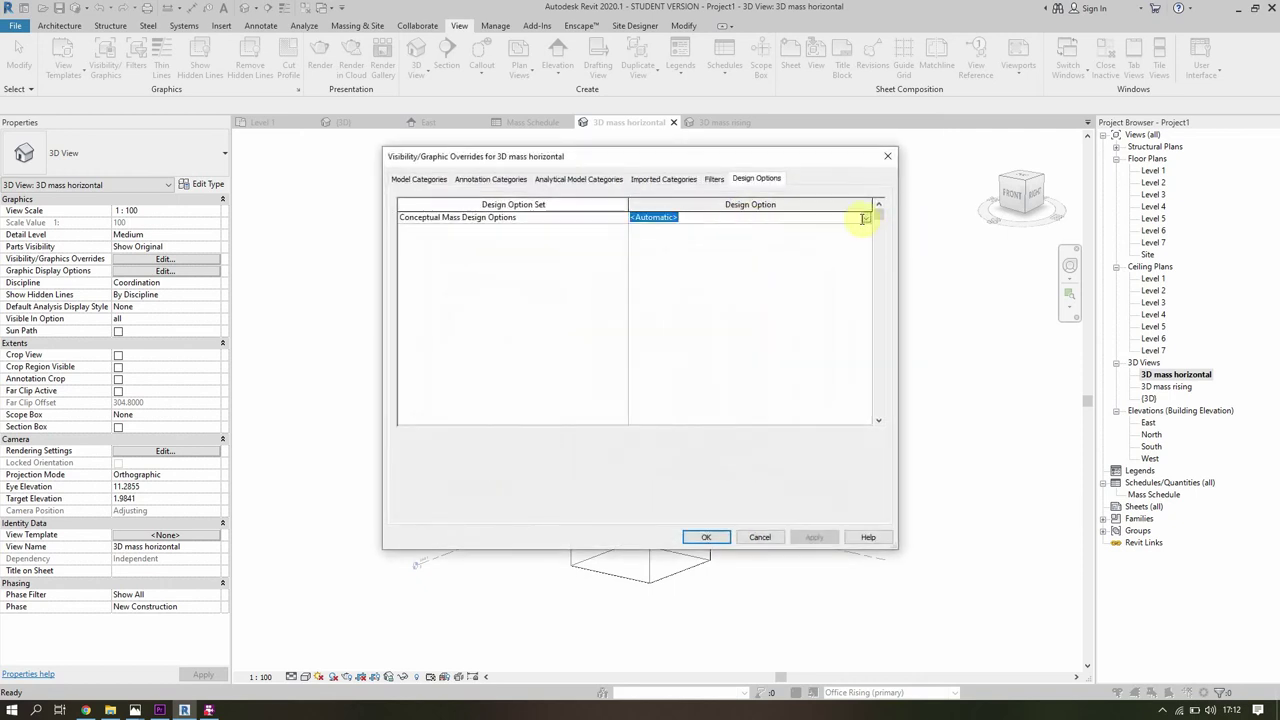
pyautogui.click(866, 217)
pyautogui.click(674, 249)
pyautogui.click(724, 537)
# Override the Mass category surface pattern to solid yellow and save the template.
pyautogui.click(707, 318)
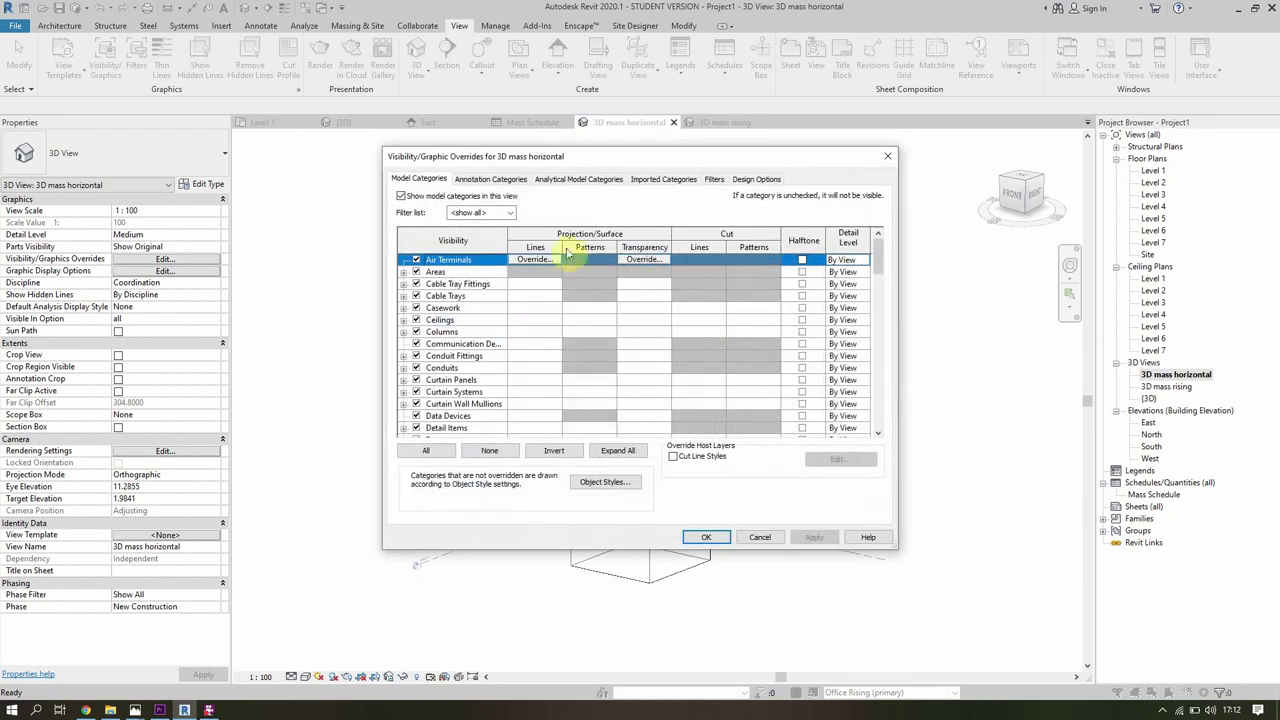
pyautogui.scroll(-2, 488, 364)
pyautogui.scroll(-5, 491, 366)
pyautogui.scroll(-5, 493, 366)
pyautogui.click(417, 271)
pyautogui.click(417, 271)
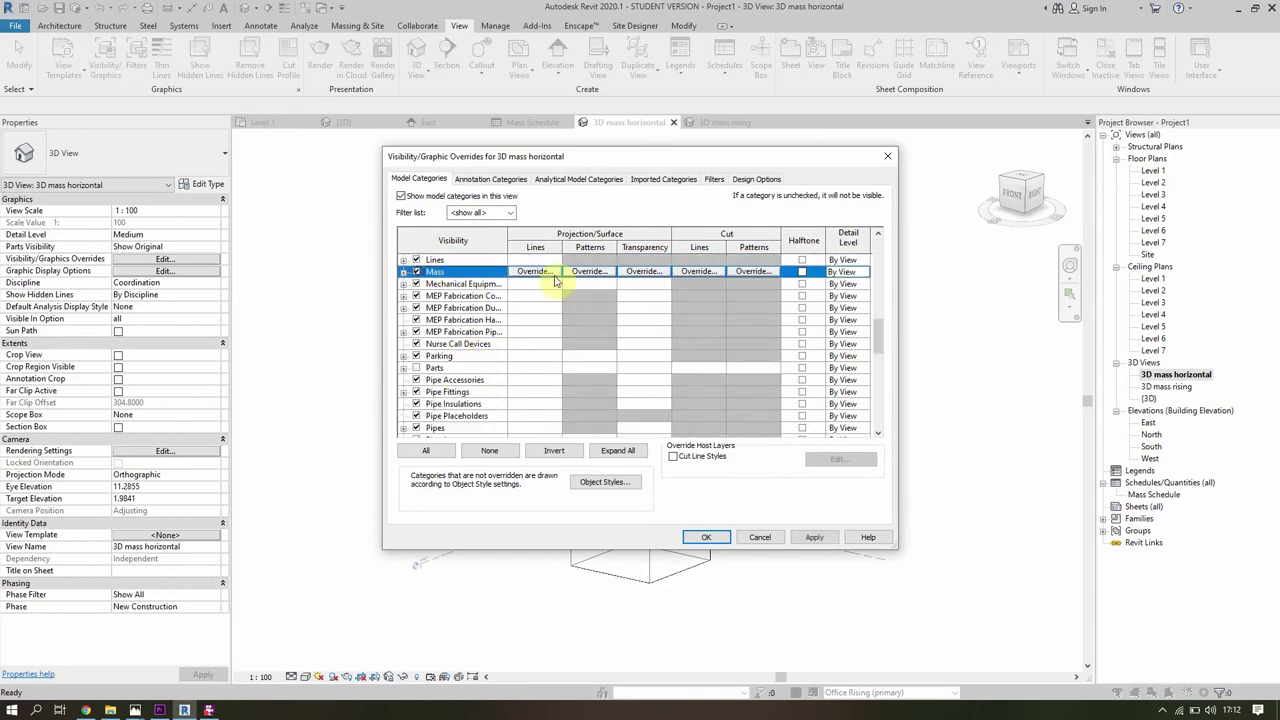
pyautogui.click(590, 271)
pyautogui.click(655, 310)
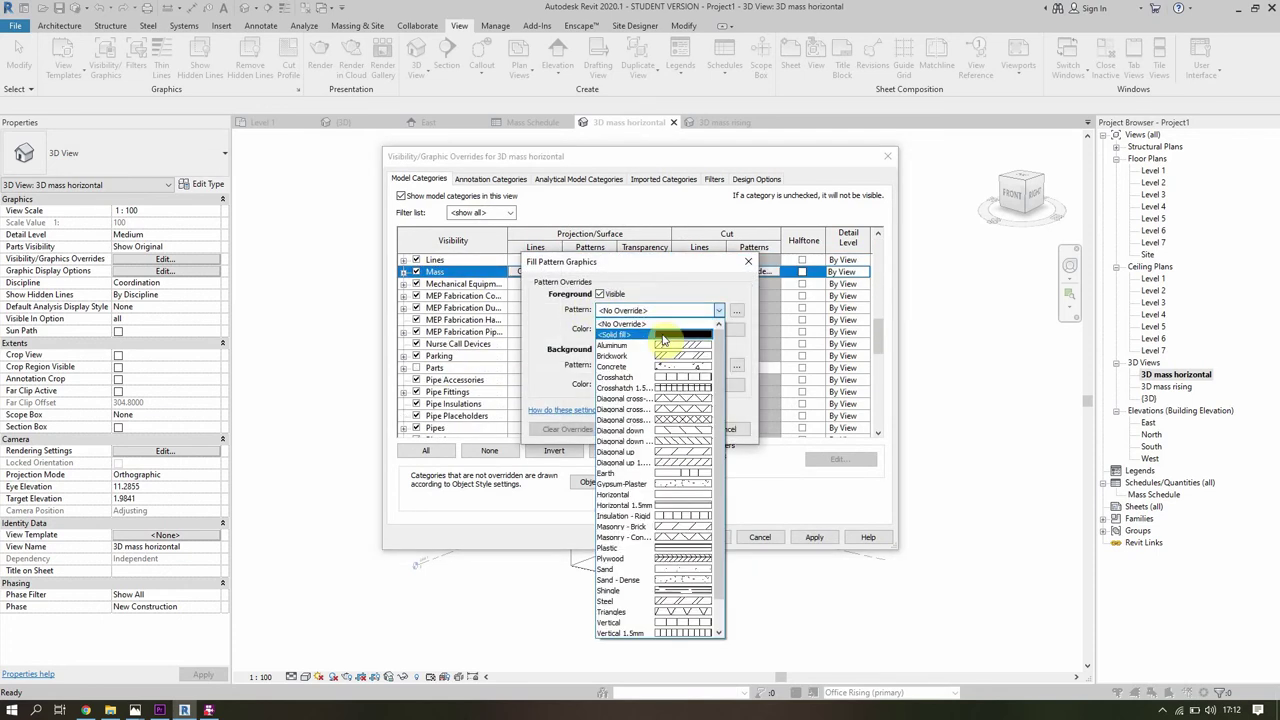
pyautogui.click(615, 334)
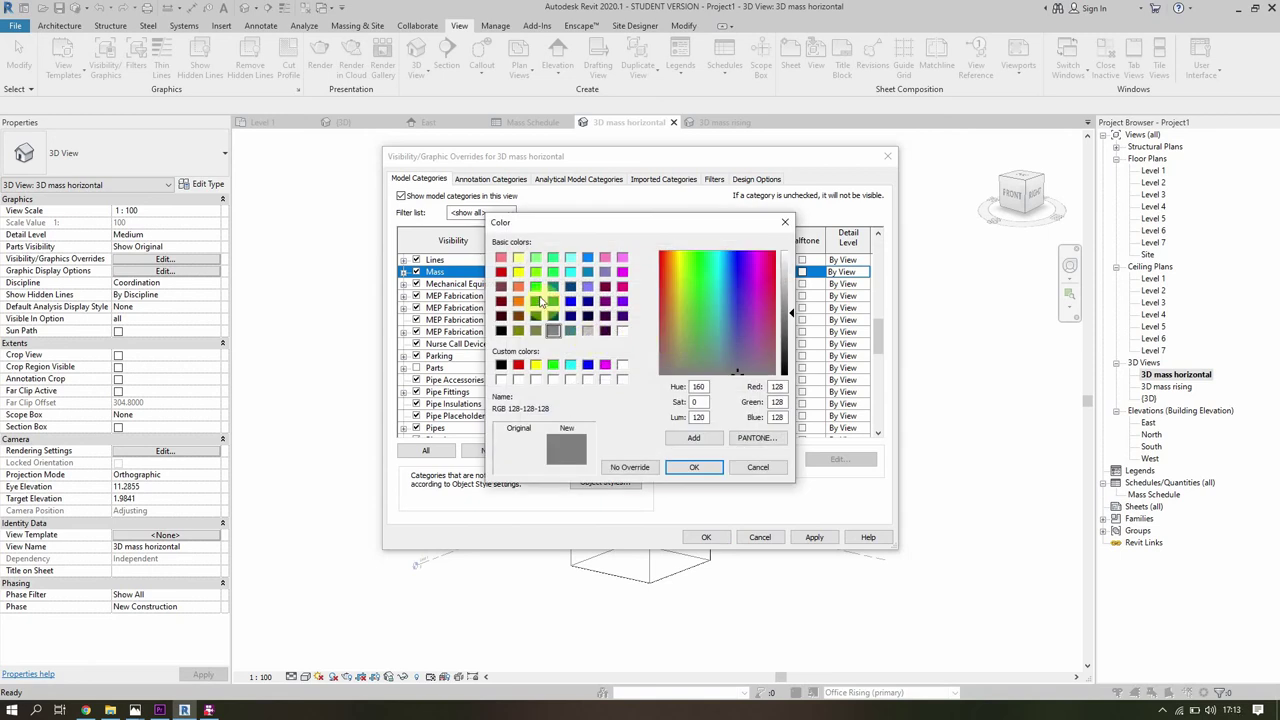
pyautogui.click(587, 365)
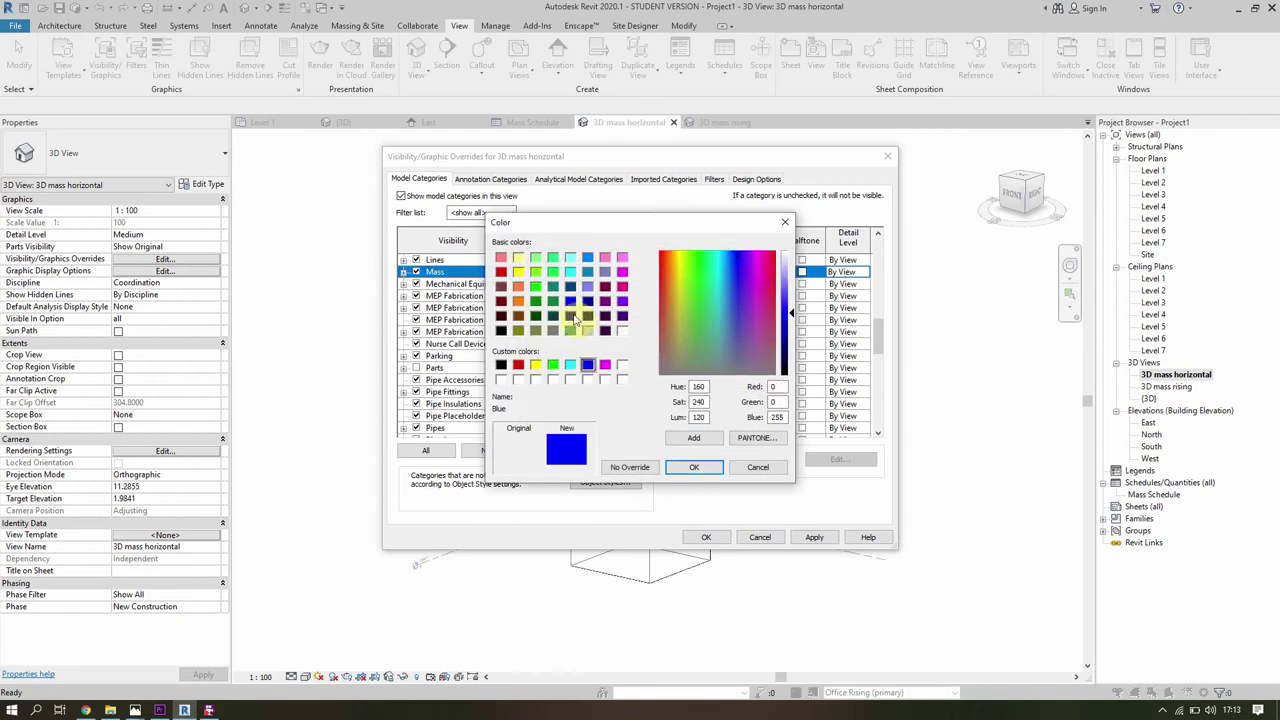
pyautogui.click(537, 365)
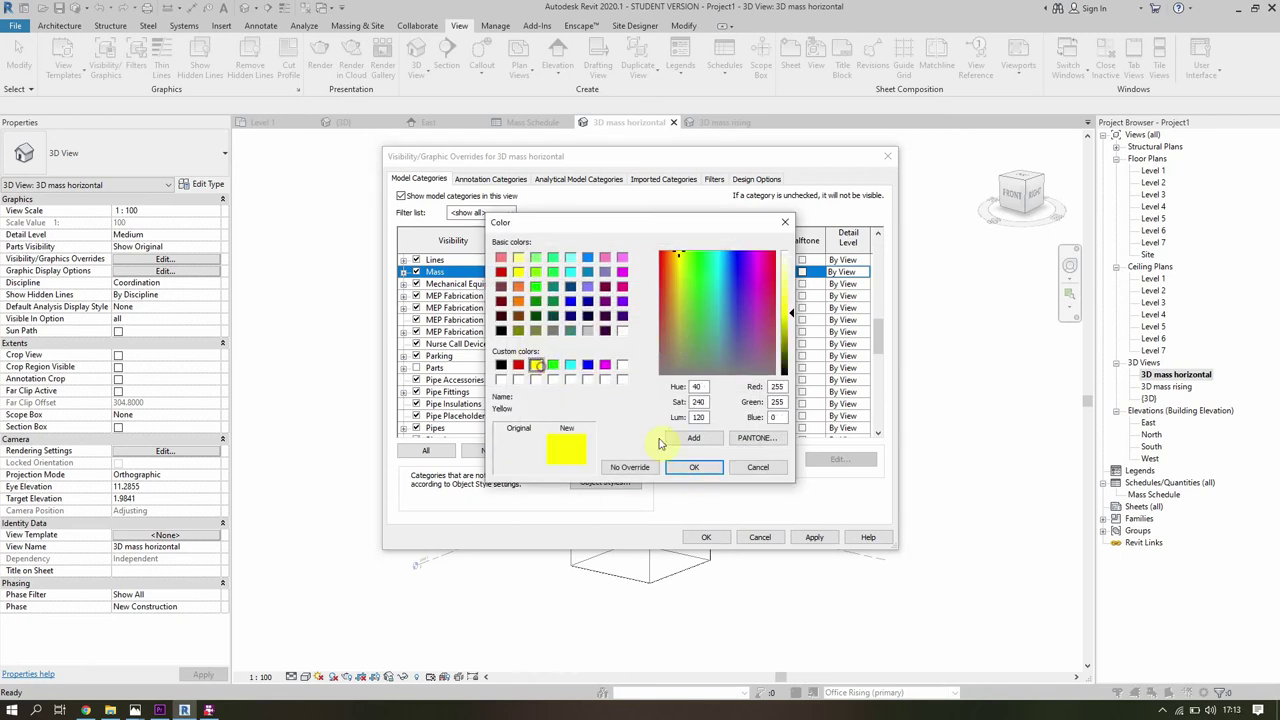
pyautogui.click(698, 470)
pyautogui.click(676, 431)
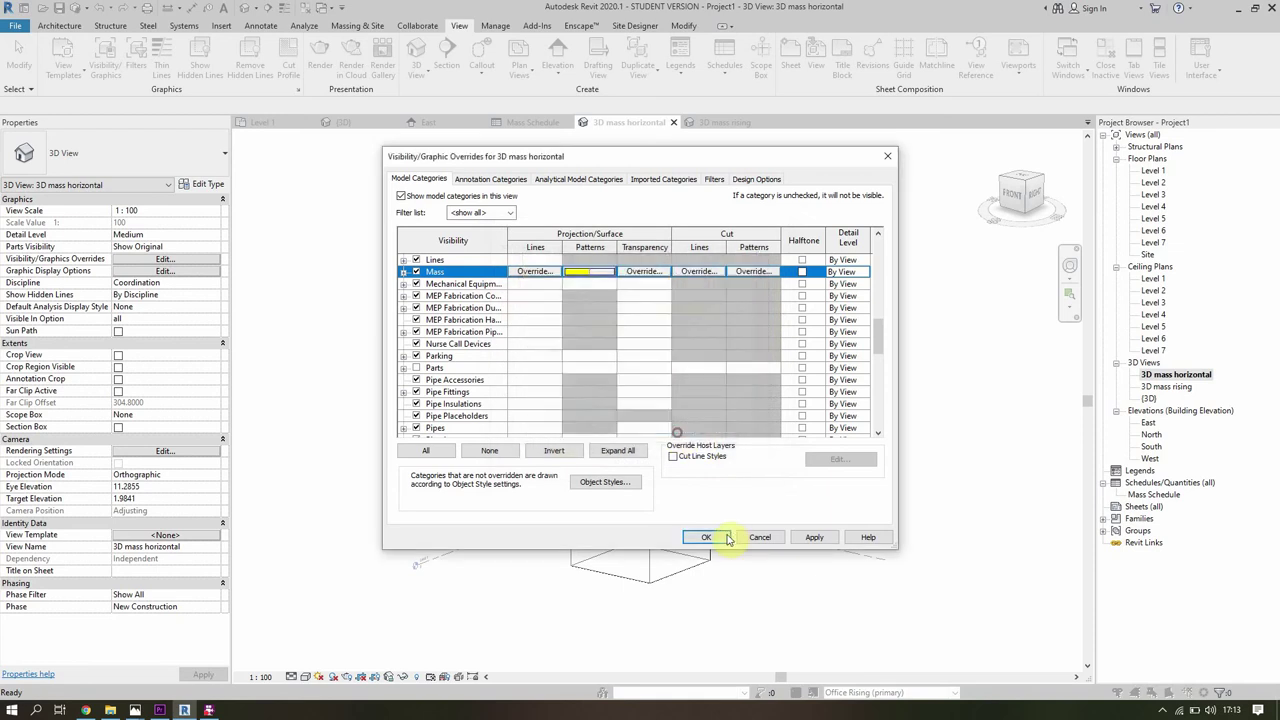
pyautogui.click(704, 537)
pyautogui.click(697, 485)
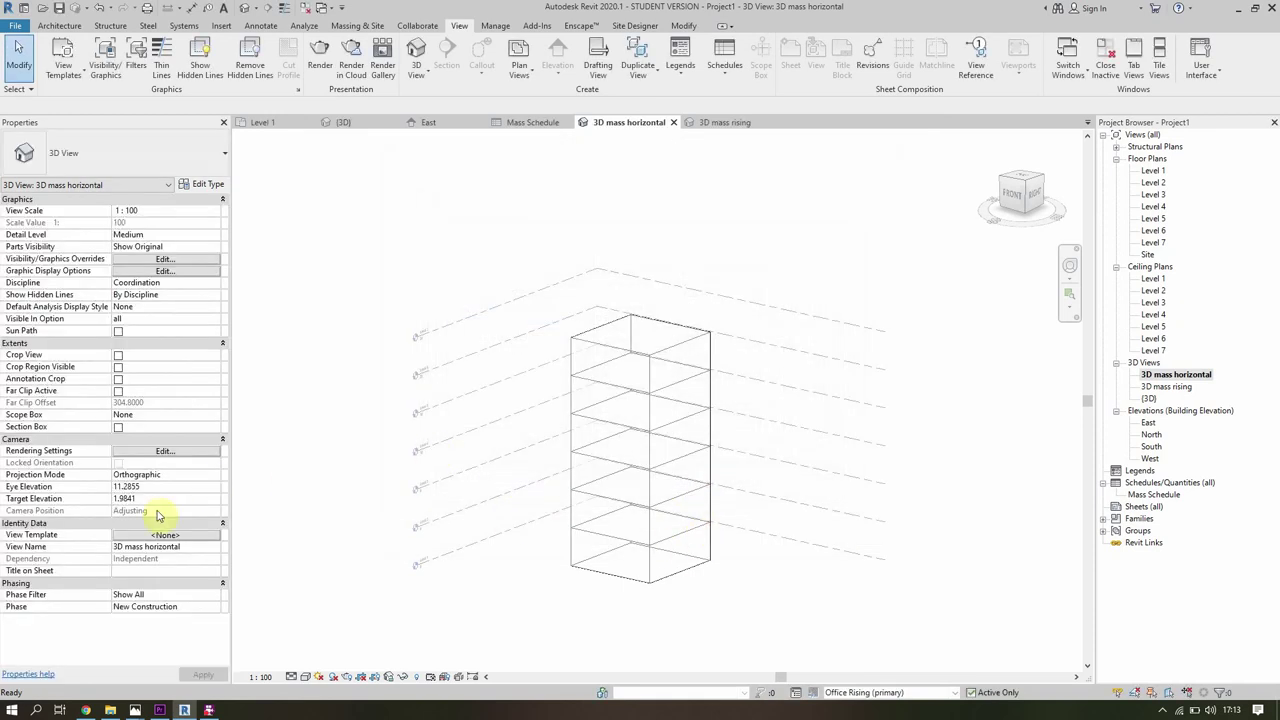
# Assign the '3D mass horizontal' template to its view, then compare the 3D views.
pyautogui.click(170, 536)
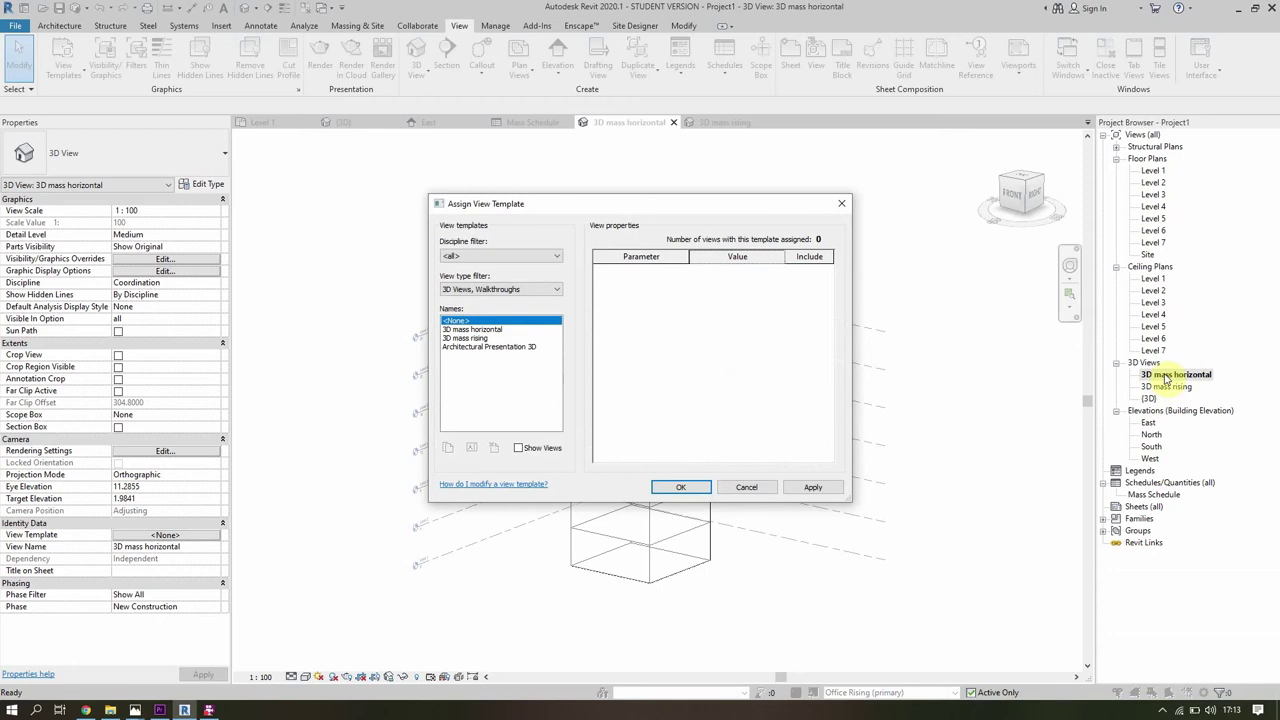
pyautogui.click(482, 330)
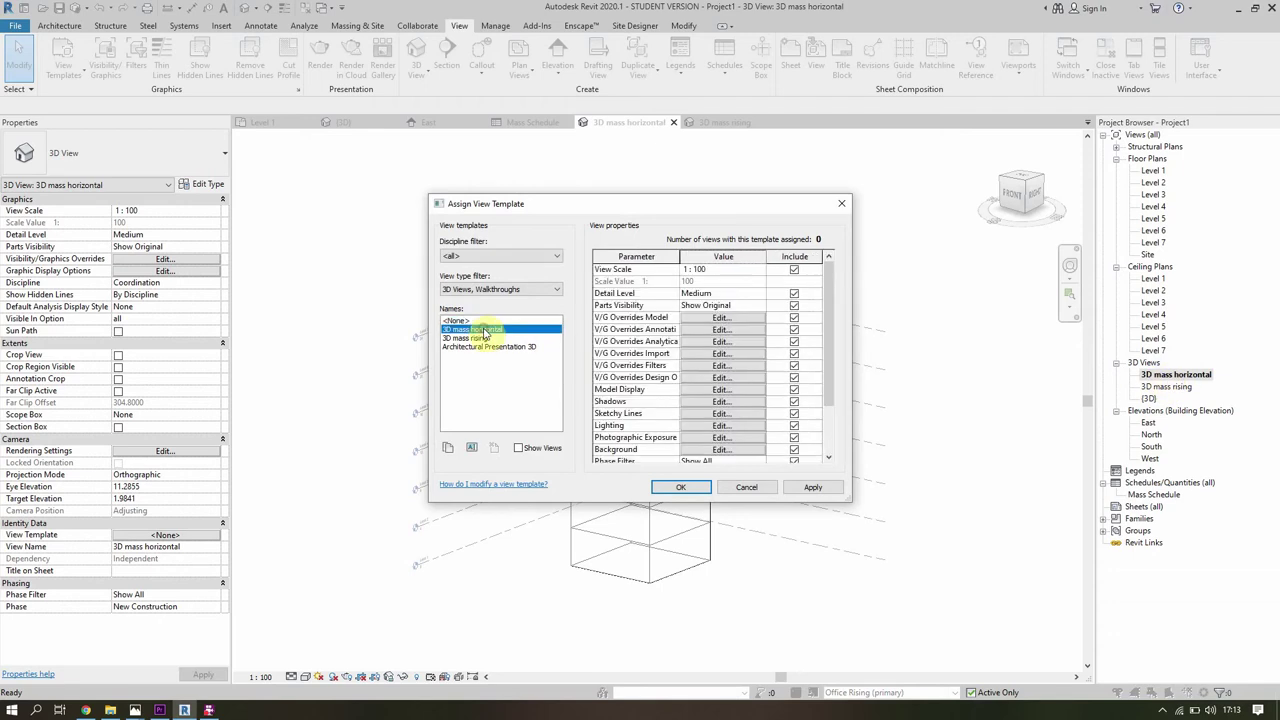
pyautogui.click(681, 487)
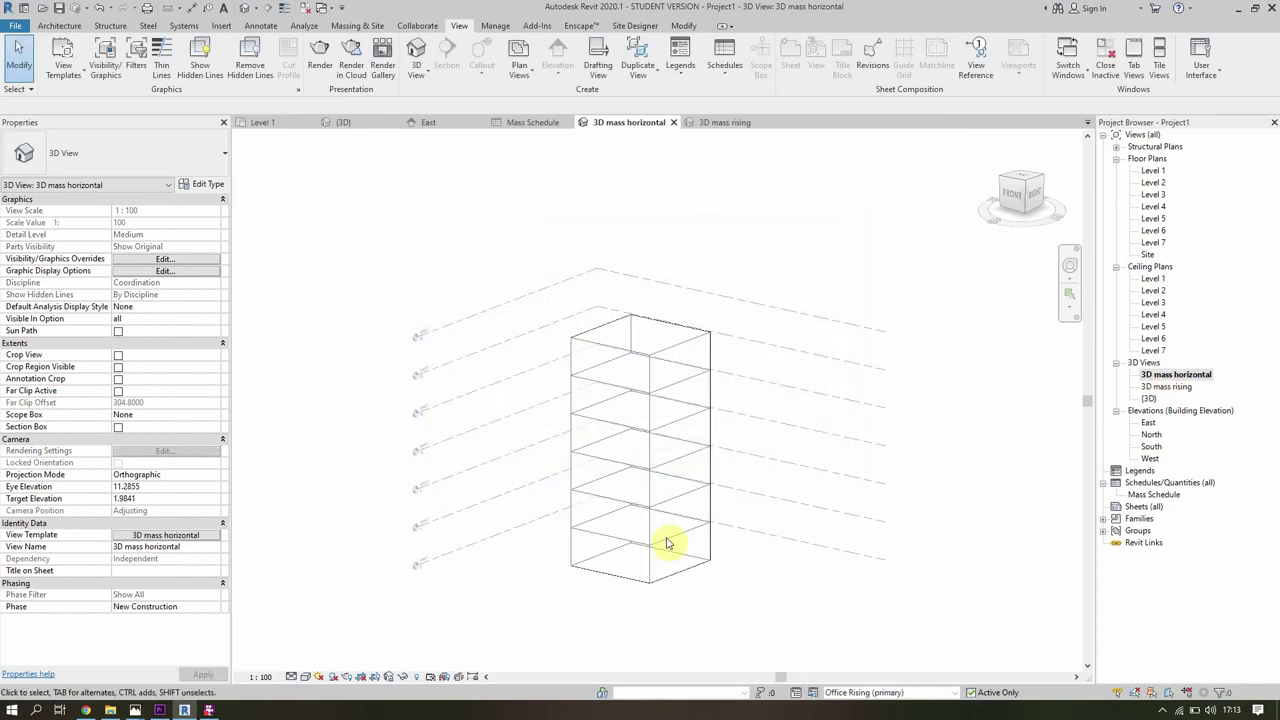
pyautogui.doubleClick(1168, 387)
pyautogui.doubleClick(1176, 374)
pyautogui.doubleClick(1166, 387)
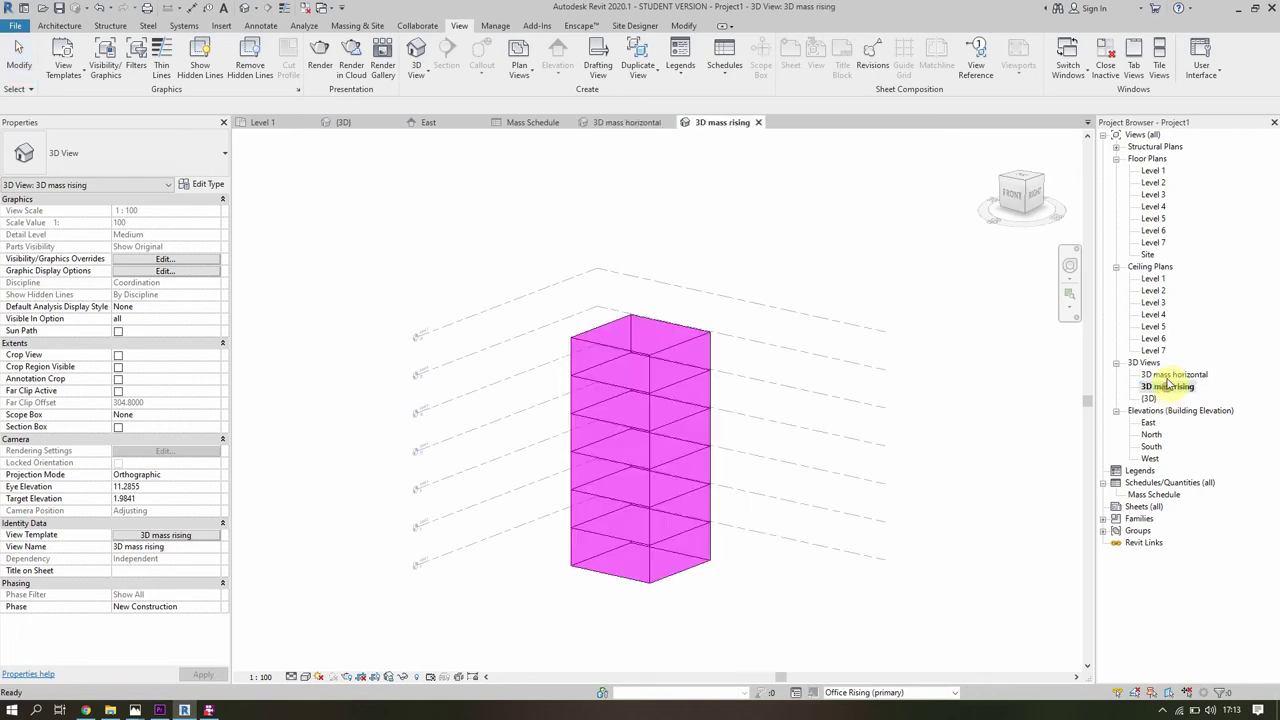
pyautogui.doubleClick(1149, 398)
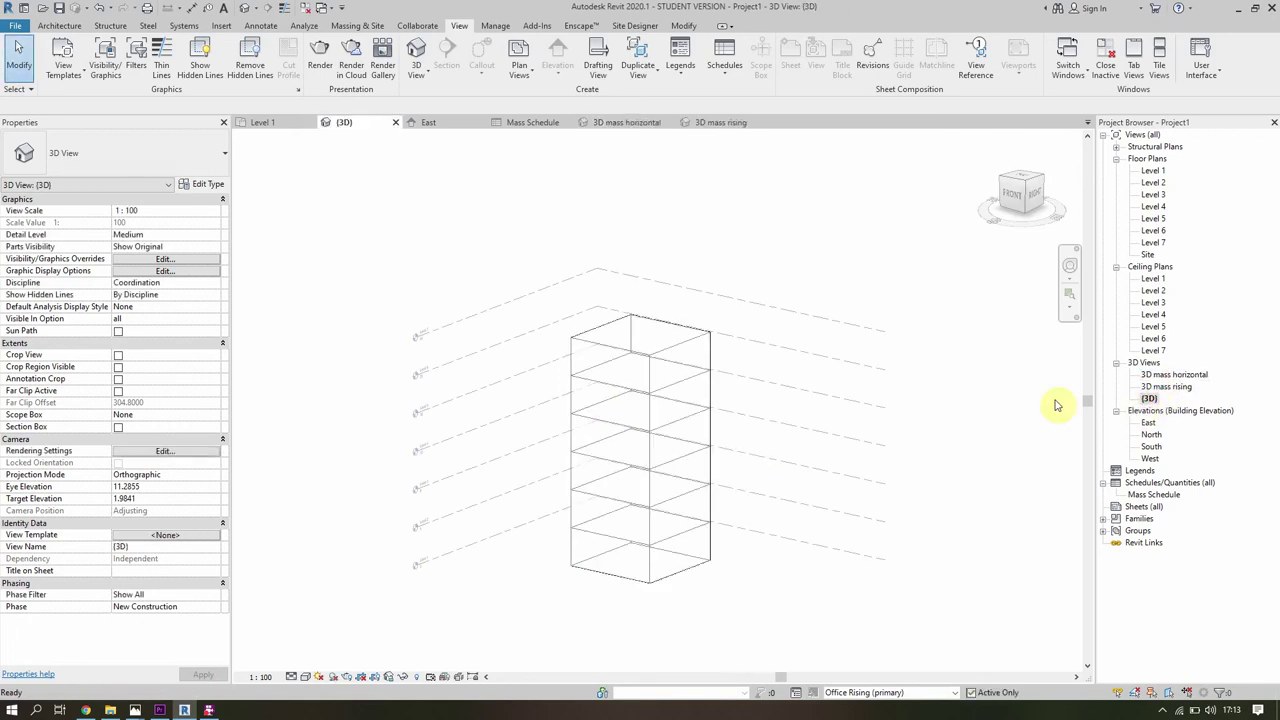
# Make Main Model the active design option and revisit the rising and horizontal 3D views.
pyautogui.click(893, 692)
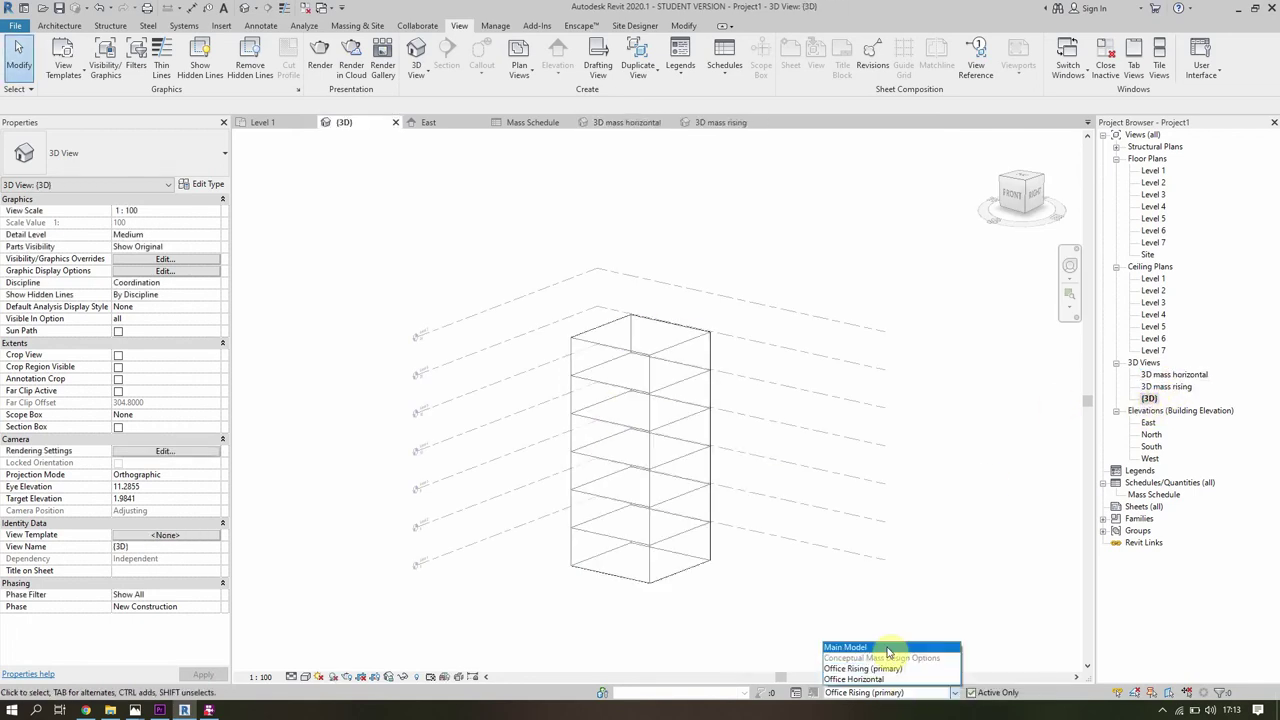
pyautogui.click(885, 647)
pyautogui.doubleClick(1170, 388)
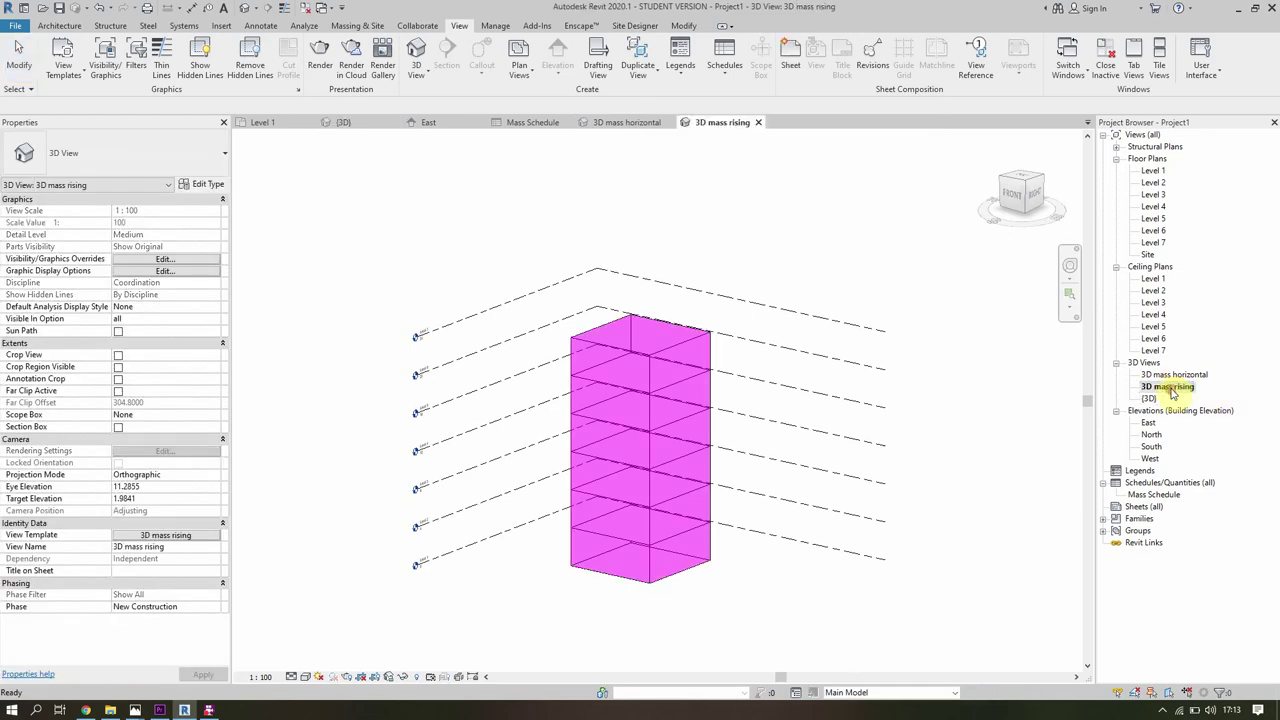
pyautogui.doubleClick(1176, 375)
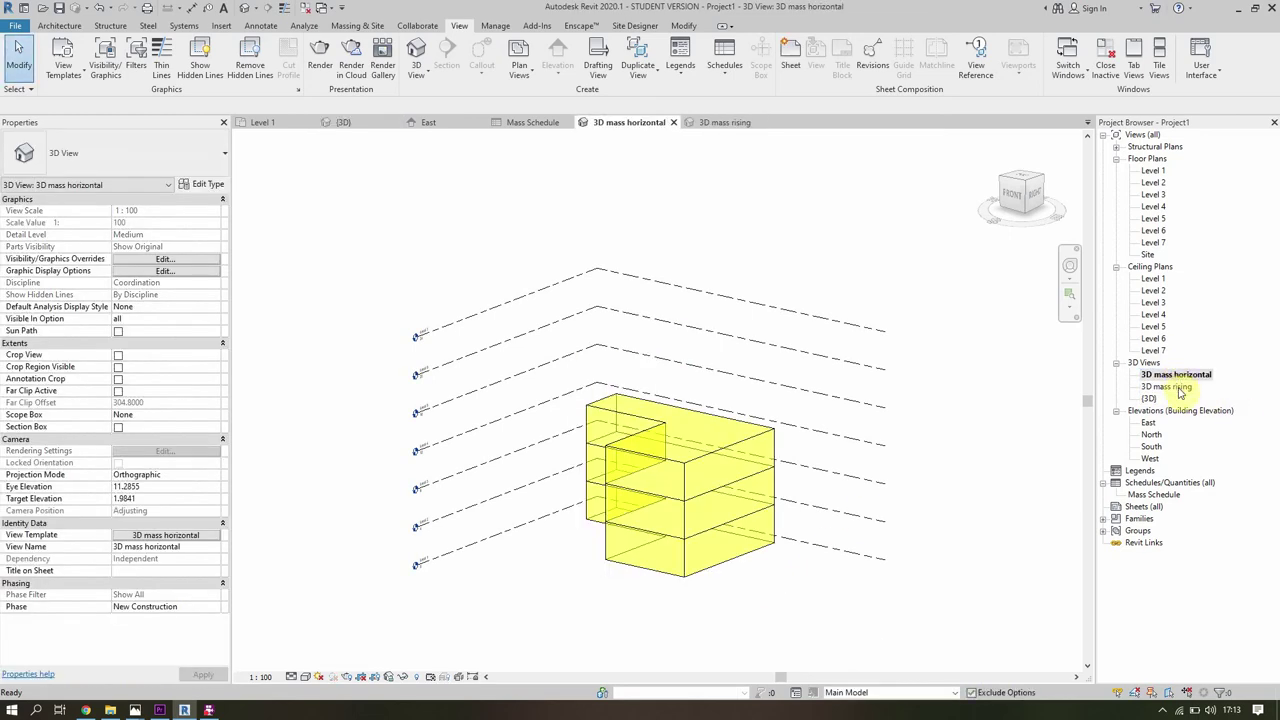
pyautogui.doubleClick(1172, 387)
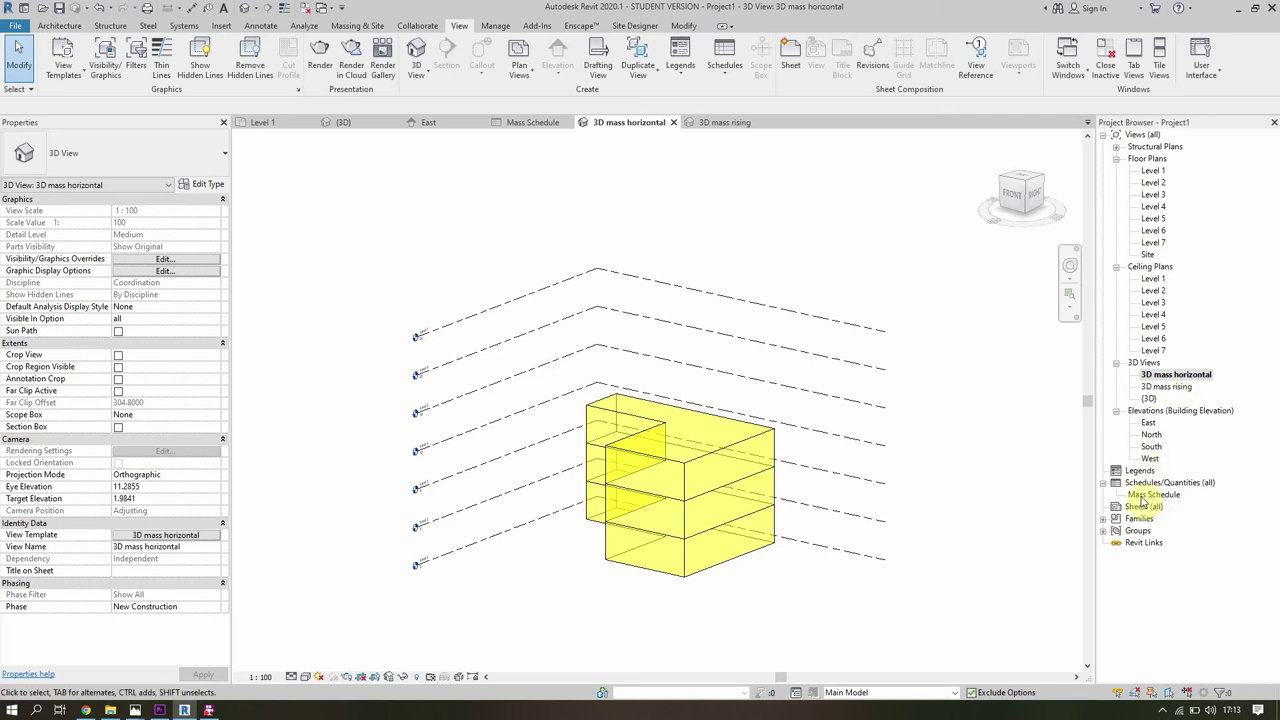
# Rename the Mass Schedule view to 'Mass Schedule rising'.
pyautogui.doubleClick(1152, 495)
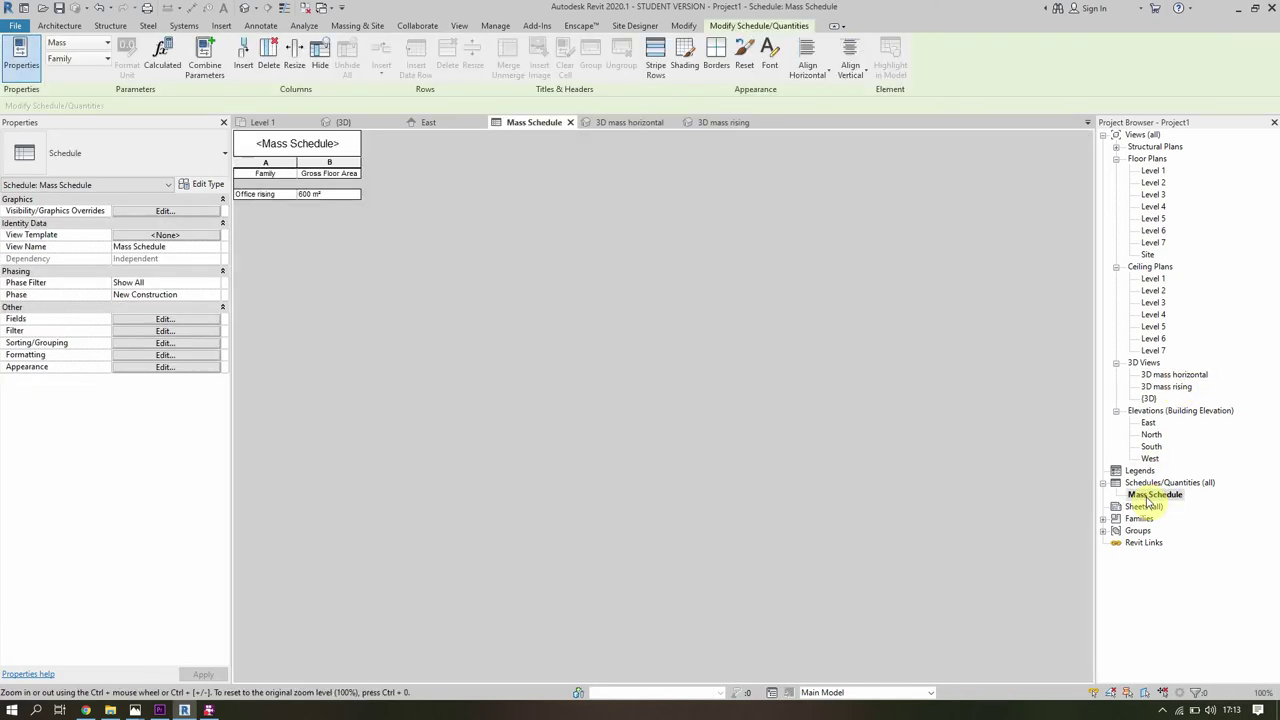
pyautogui.click(905, 692)
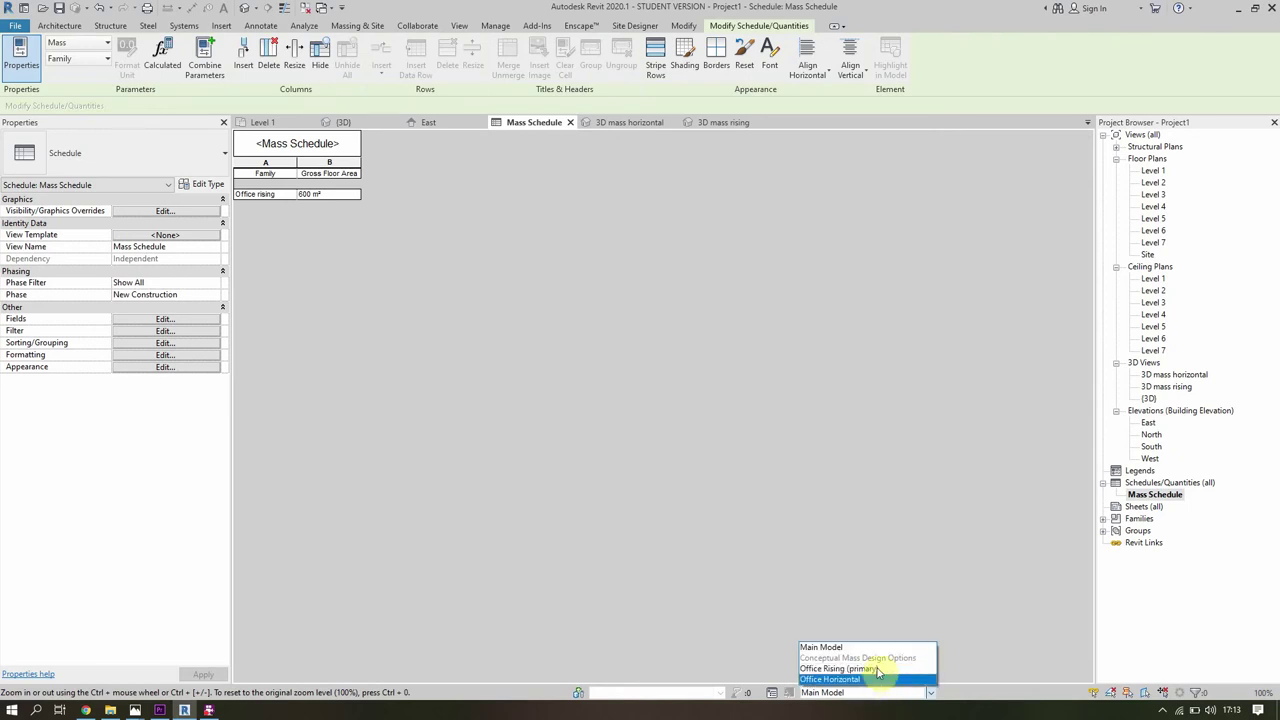
pyautogui.click(1176, 496)
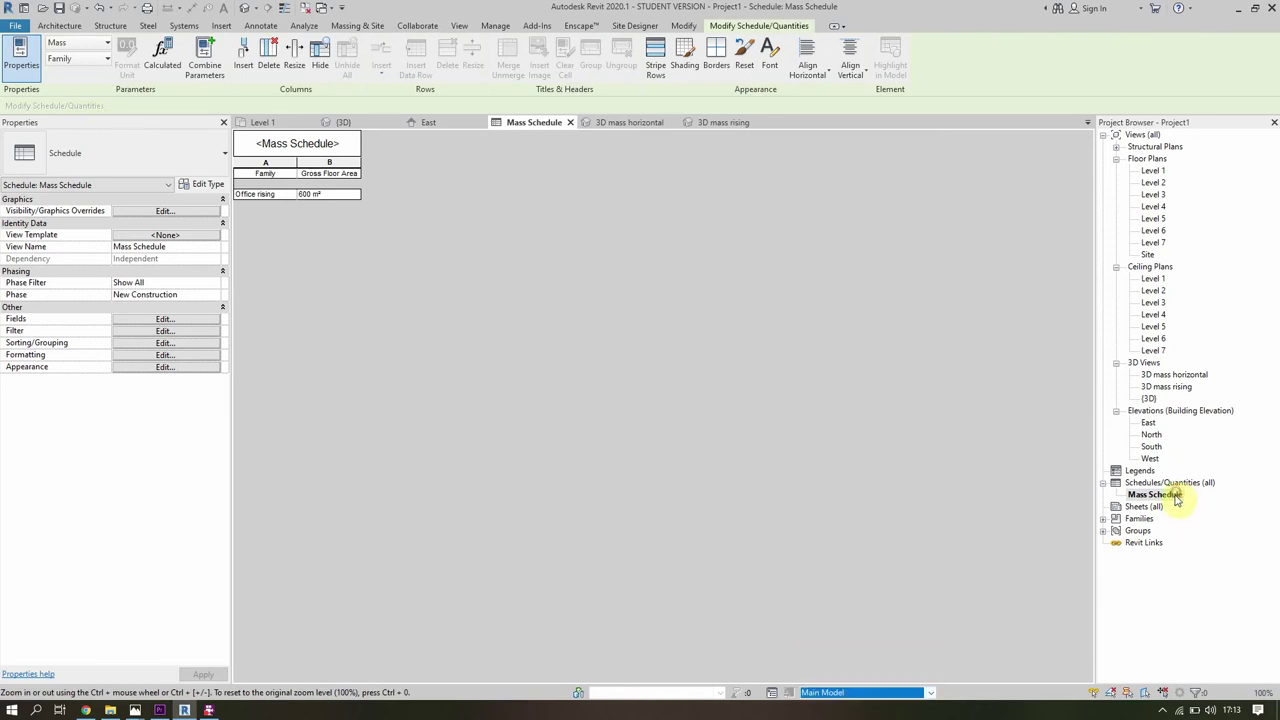
pyautogui.rightClick(1176, 497)
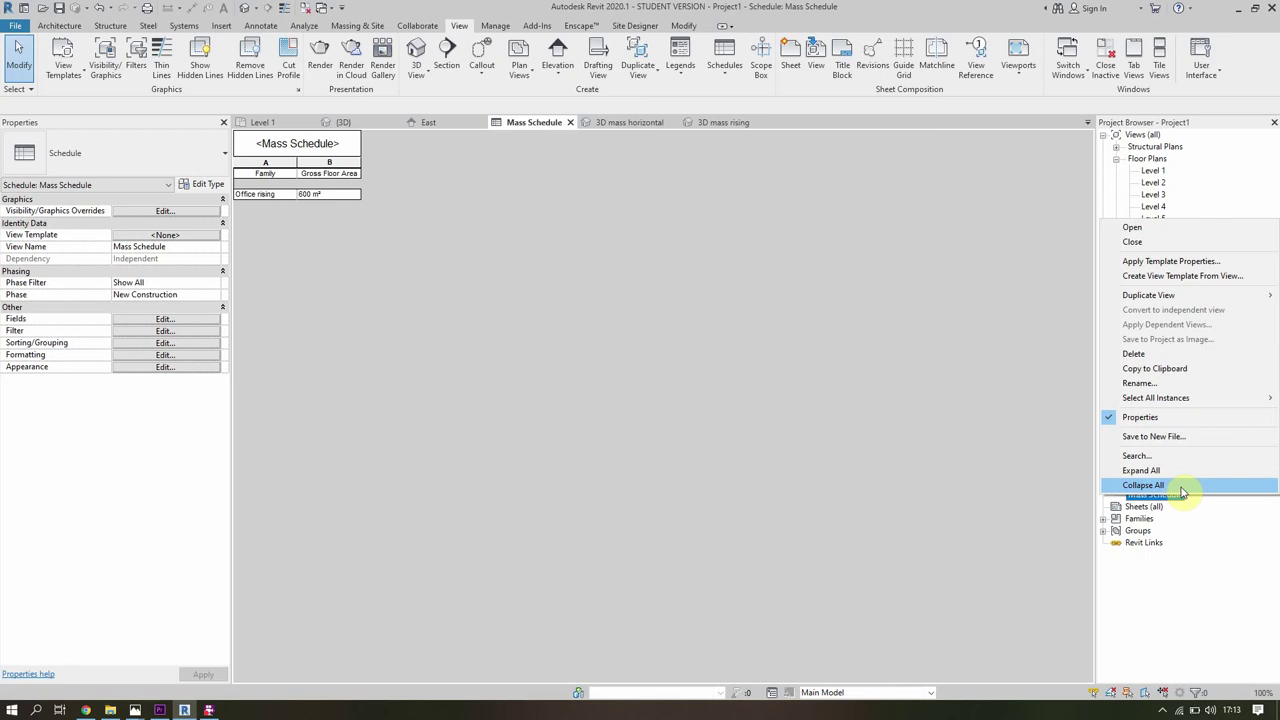
pyautogui.click(1172, 384)
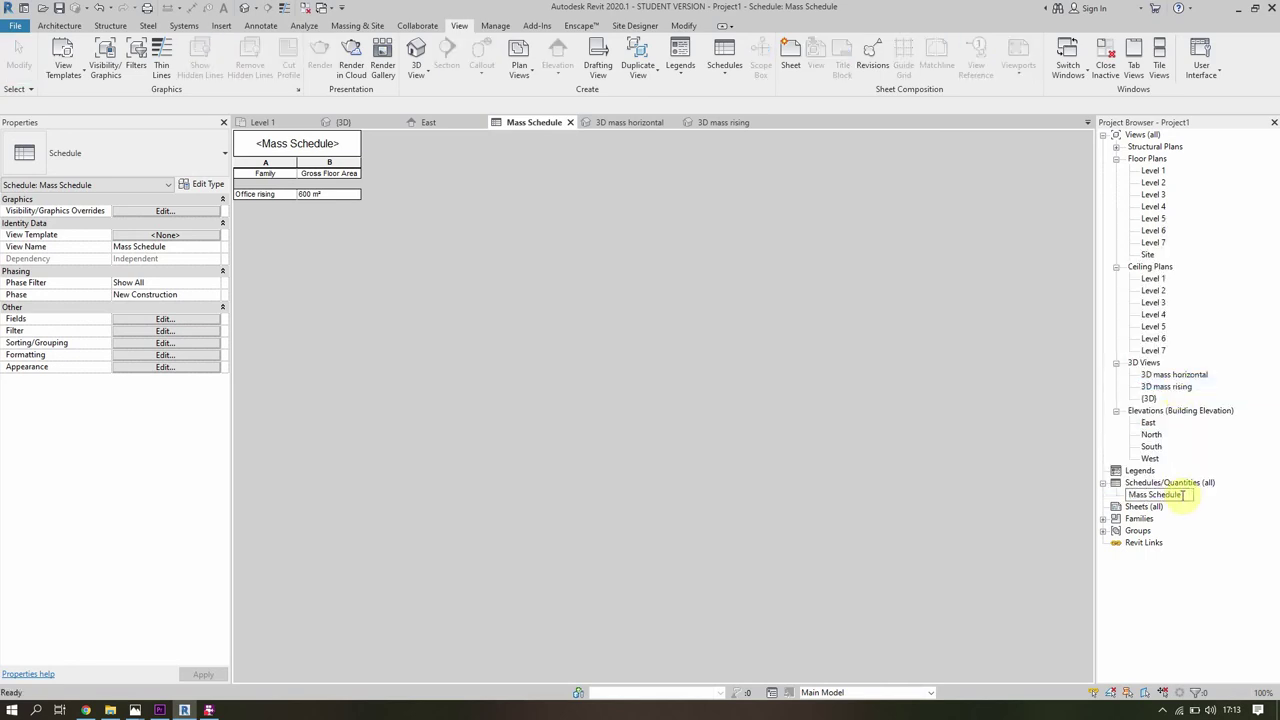
pyautogui.press('Return')
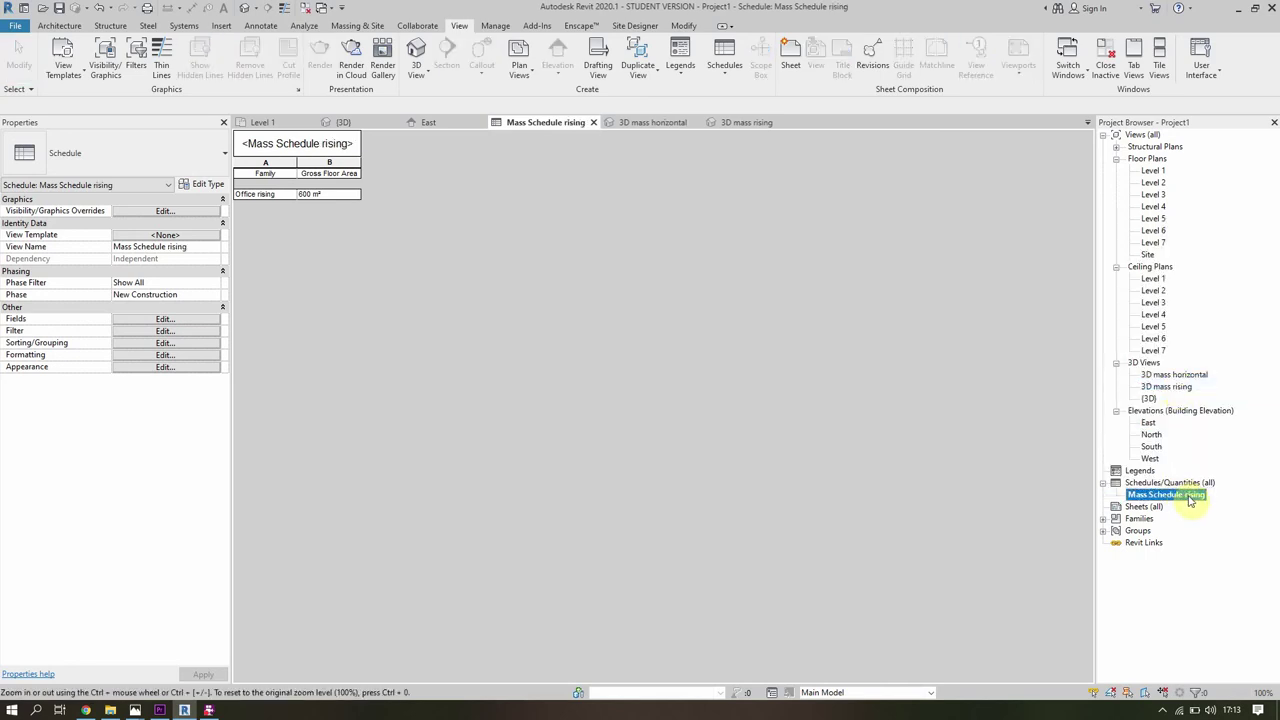
# Set the schedule's visibility design option to Office Rising (primary).
pyautogui.click(193, 215)
pyautogui.click(800, 219)
pyautogui.click(850, 220)
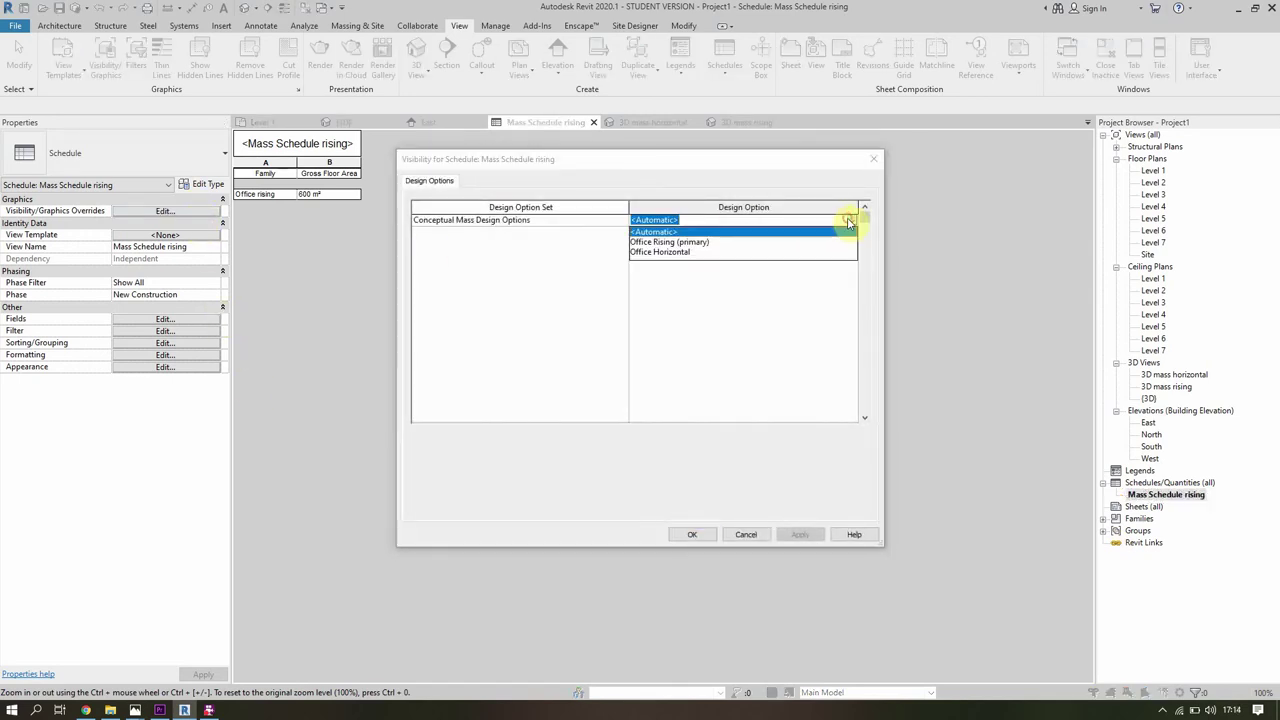
pyautogui.click(688, 246)
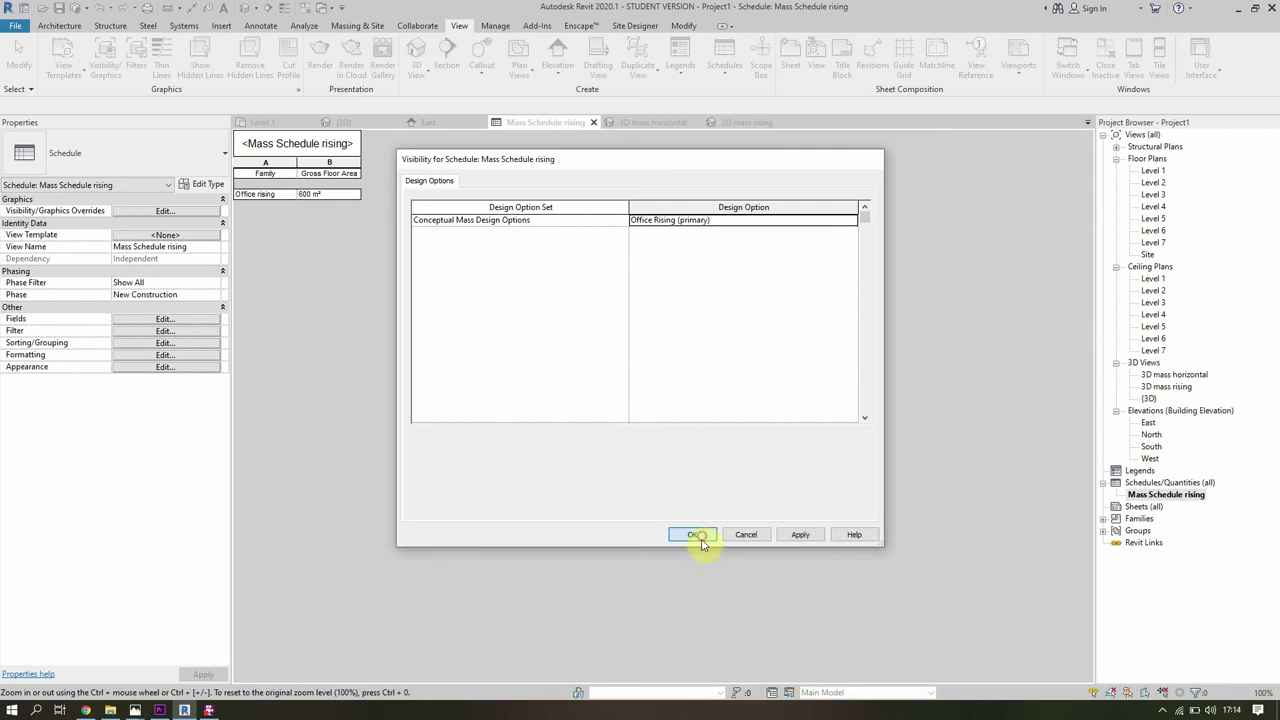
pyautogui.click(692, 534)
# Create a new Mass schedule listing the Family and Gross Floor Area fields.
pyautogui.click(724, 70)
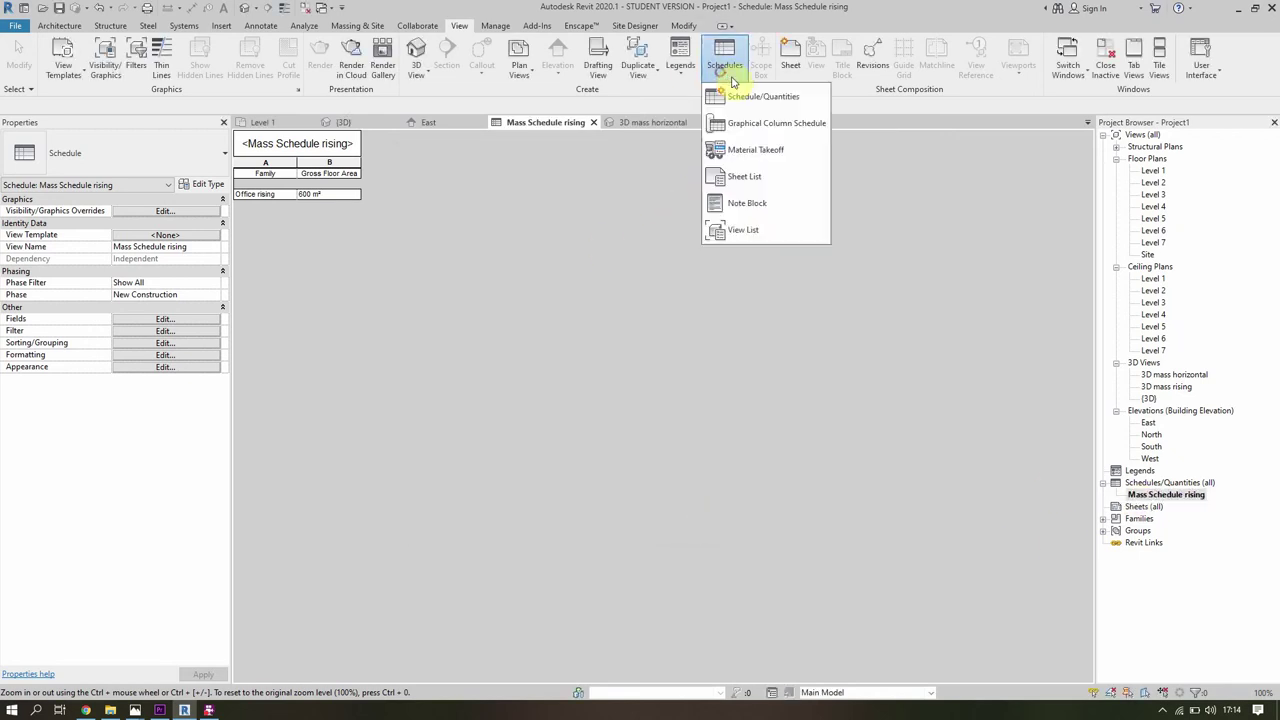
pyautogui.click(734, 97)
pyautogui.moveTo(624, 300); pyautogui.dragTo(624, 355)
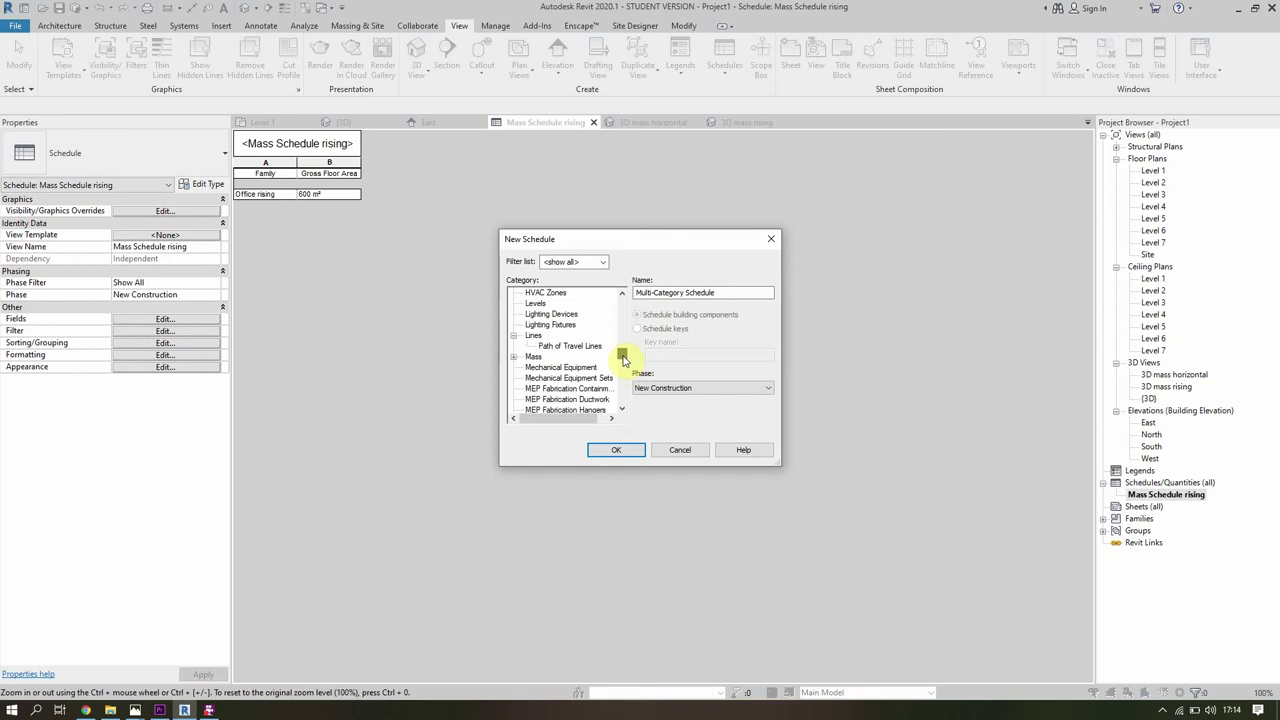
pyautogui.click(535, 358)
pyautogui.click(618, 449)
pyautogui.click(500, 346)
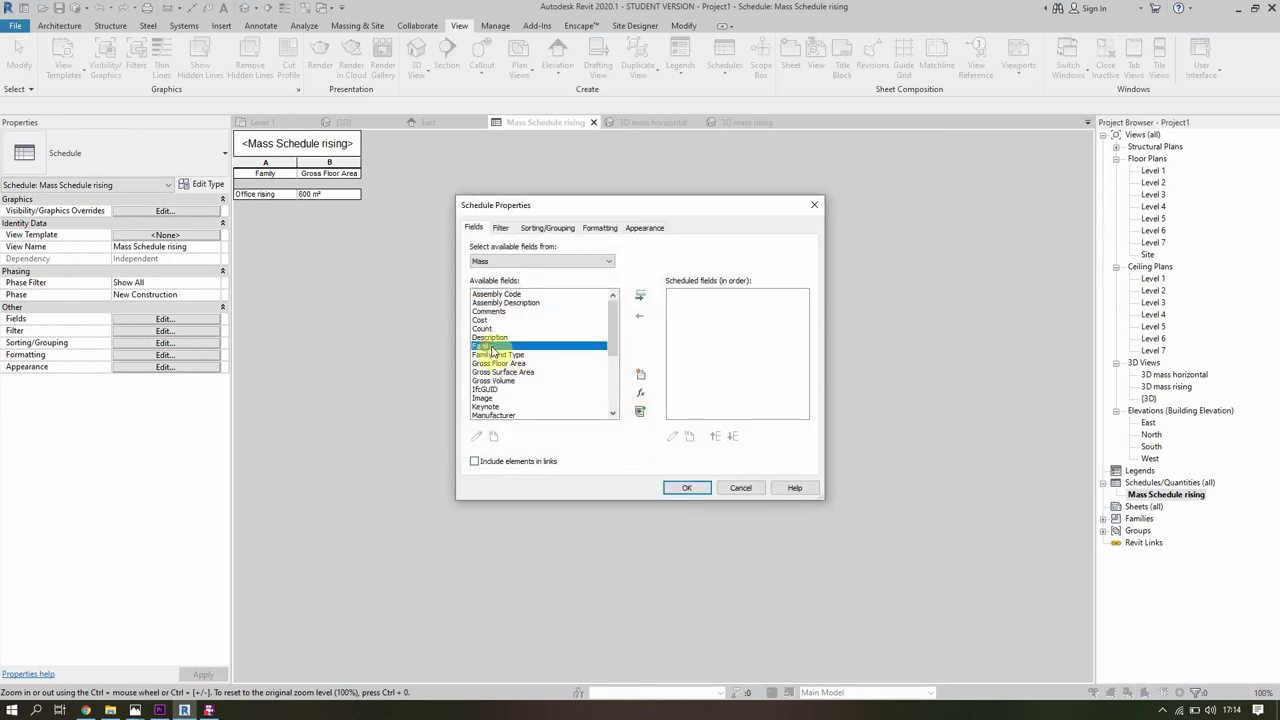
pyautogui.click(640, 295)
pyautogui.click(496, 354)
pyautogui.click(640, 295)
pyautogui.click(688, 487)
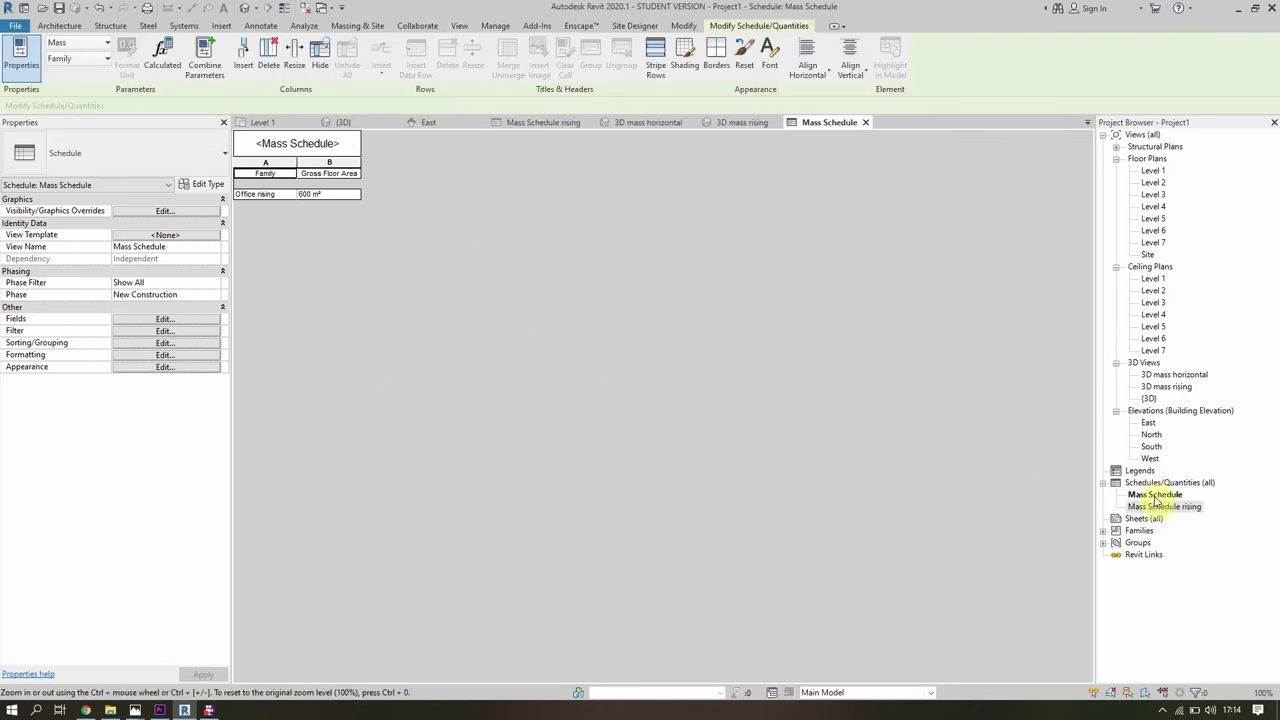
# Rename the new schedule to 'Mass Schedule horizontal'.
pyautogui.click(1155, 494)
pyautogui.rightClick(1154, 494)
pyautogui.click(1142, 382)
pyautogui.write('horizontal')
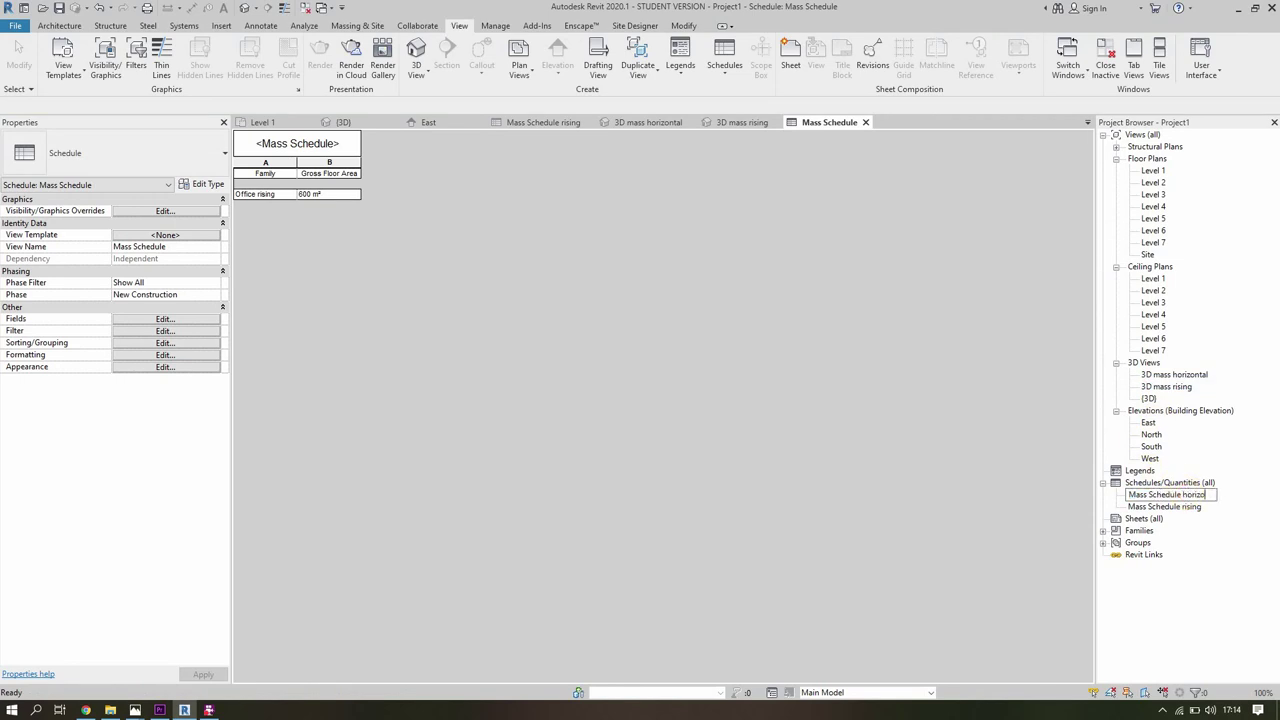
pyautogui.click(1222, 528)
# Set the new schedule's visibility design option to Office Horizontal.
pyautogui.click(187, 215)
pyautogui.click(849, 225)
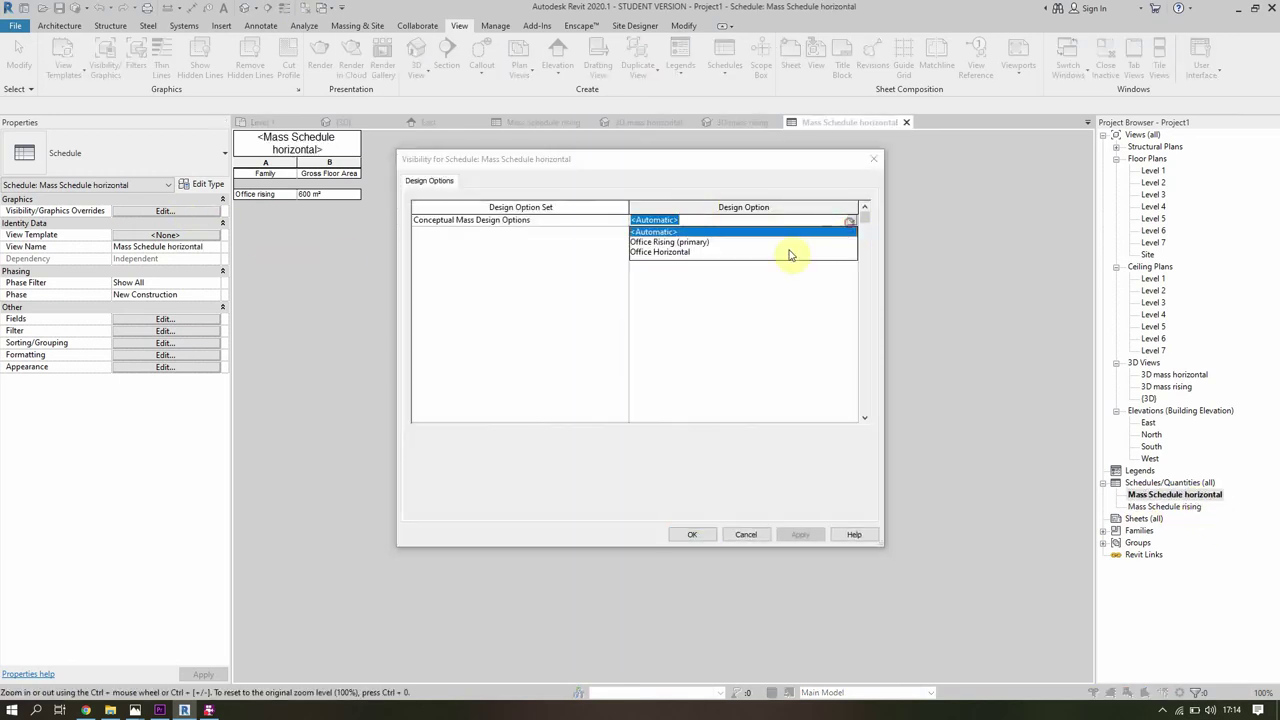
pyautogui.click(676, 248)
pyautogui.click(692, 534)
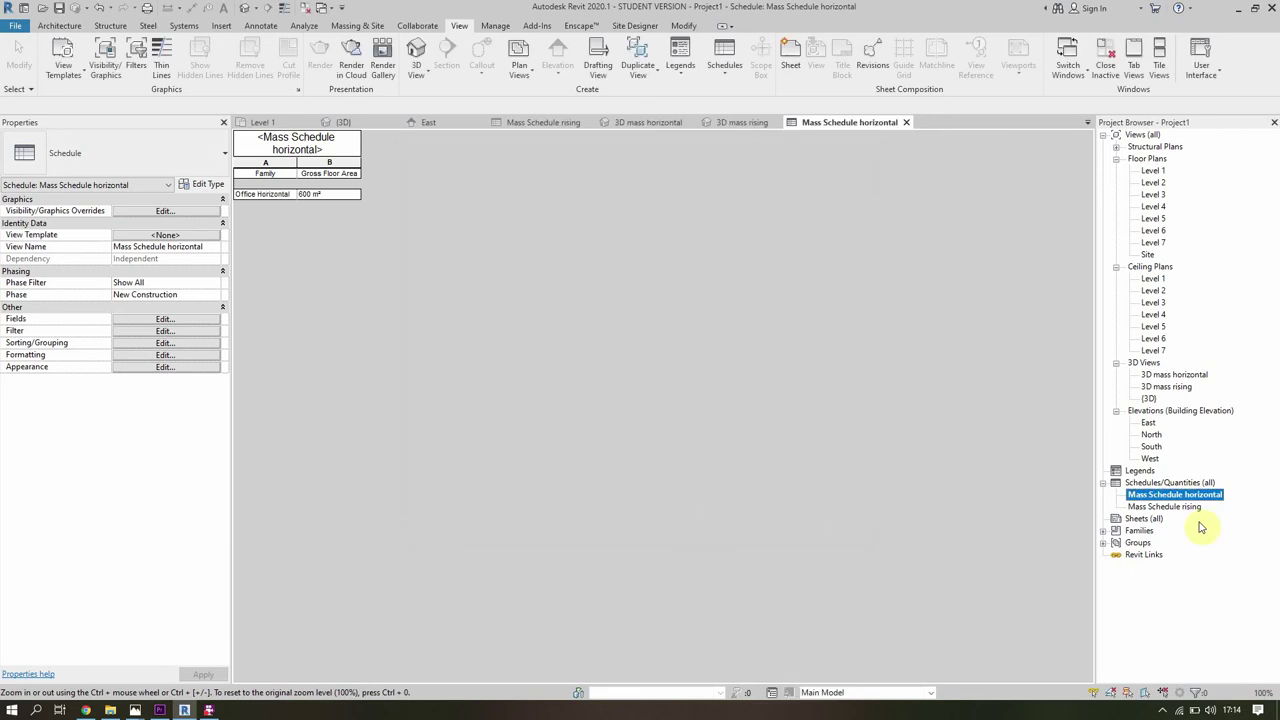
# Open Mass Schedule rising and Mass Schedule horizontal to compare them.
pyautogui.doubleClick(1185, 507)
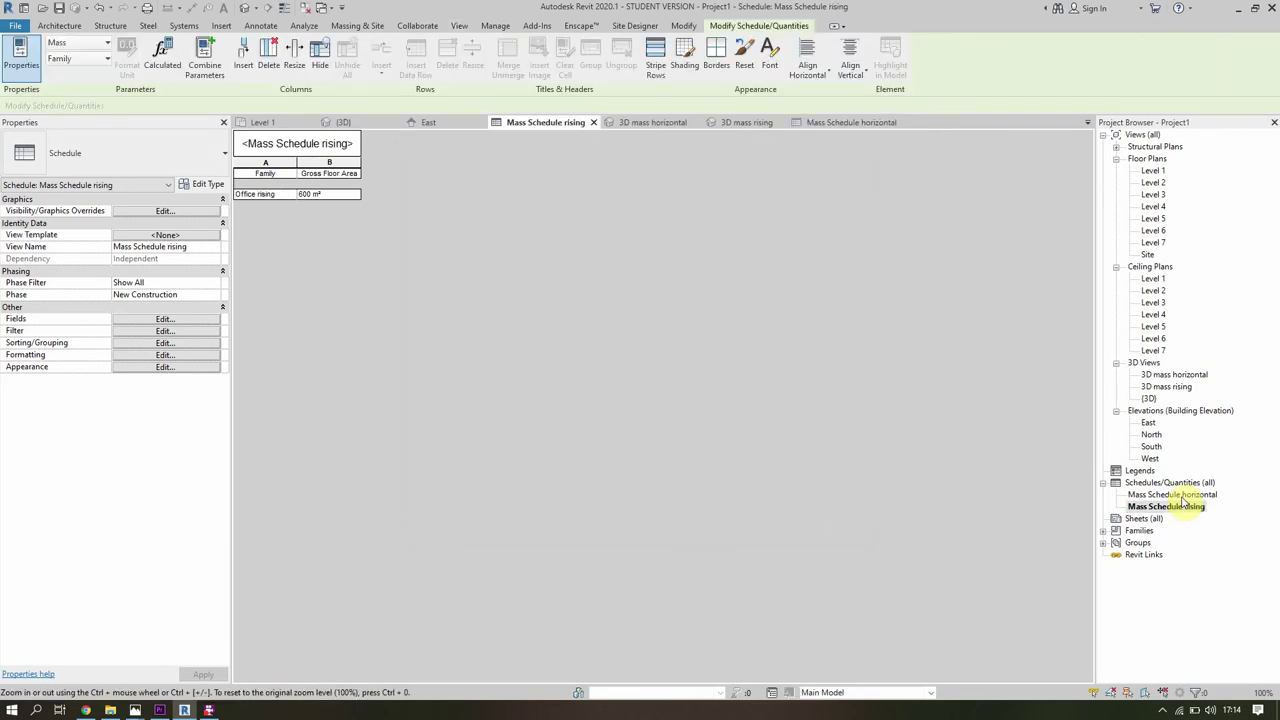
pyautogui.doubleClick(1180, 495)
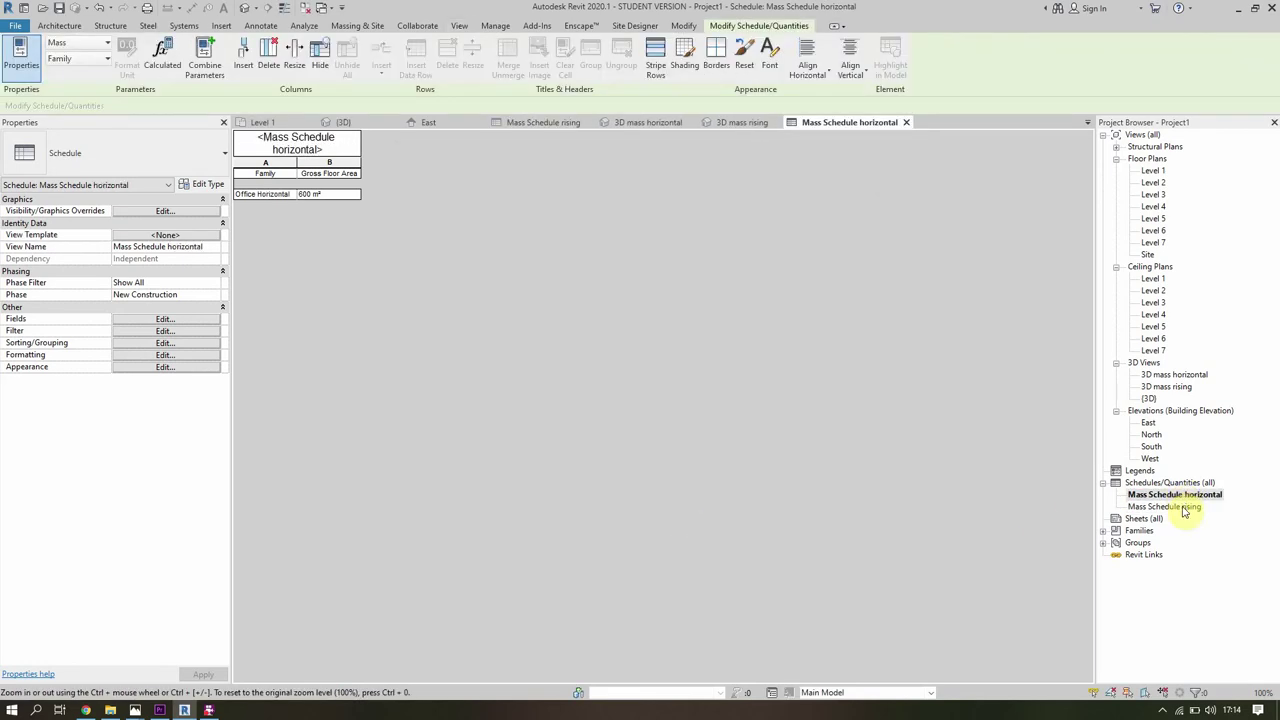
pyautogui.click(1184, 508)
pyautogui.doubleClick(1183, 507)
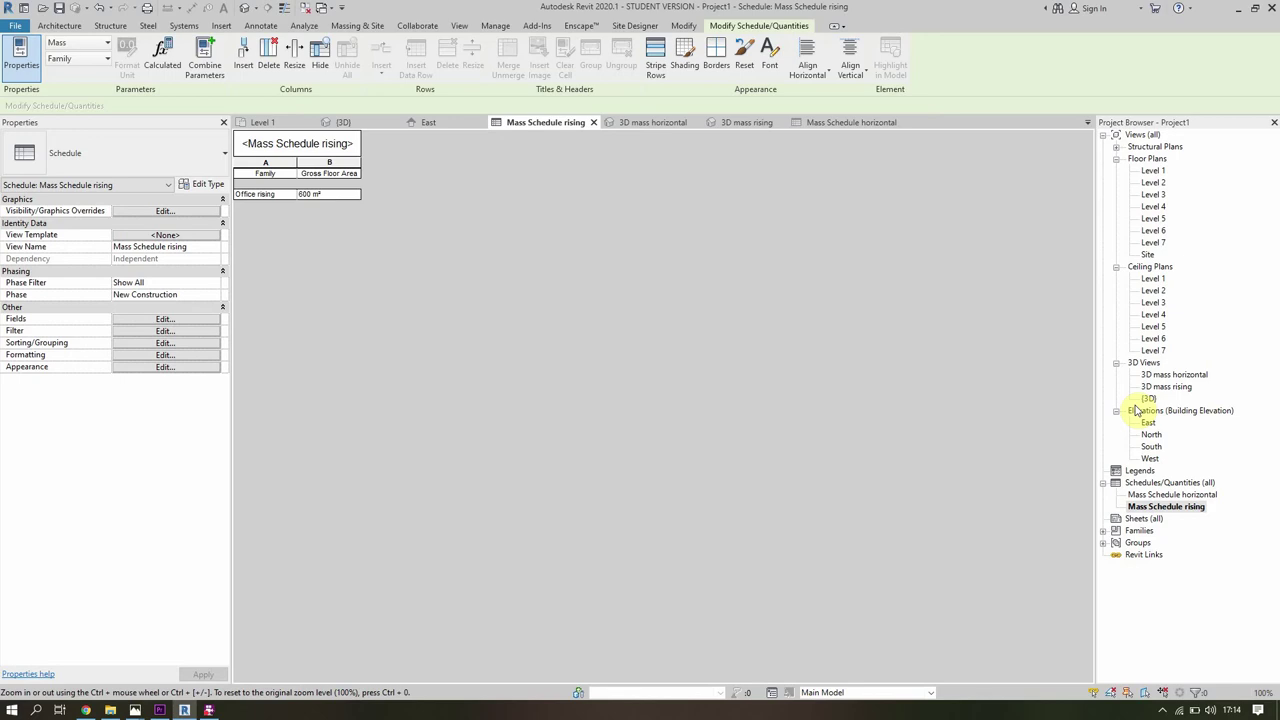
# Load A3 metric.rfa from the Titleblocks folder and create a new sheet with it.
pyautogui.click(1141, 519)
pyautogui.click(848, 694)
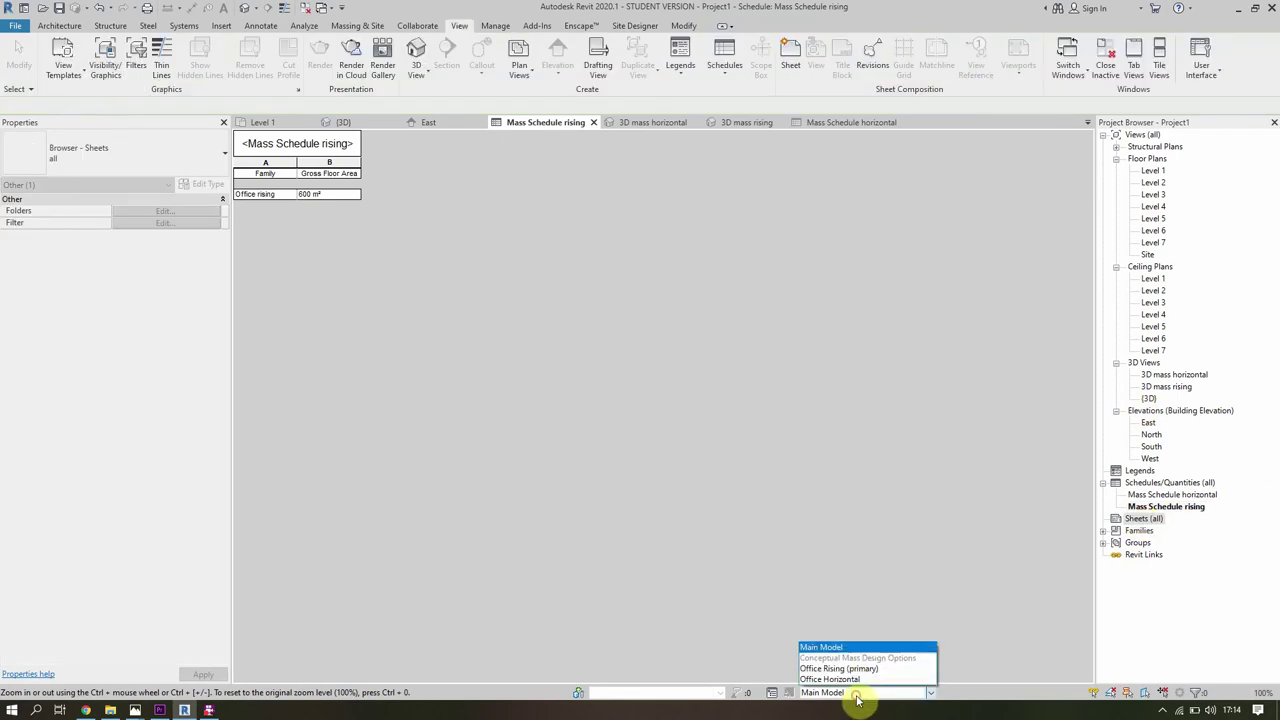
pyautogui.rightClick(1145, 522)
pyautogui.click(1170, 529)
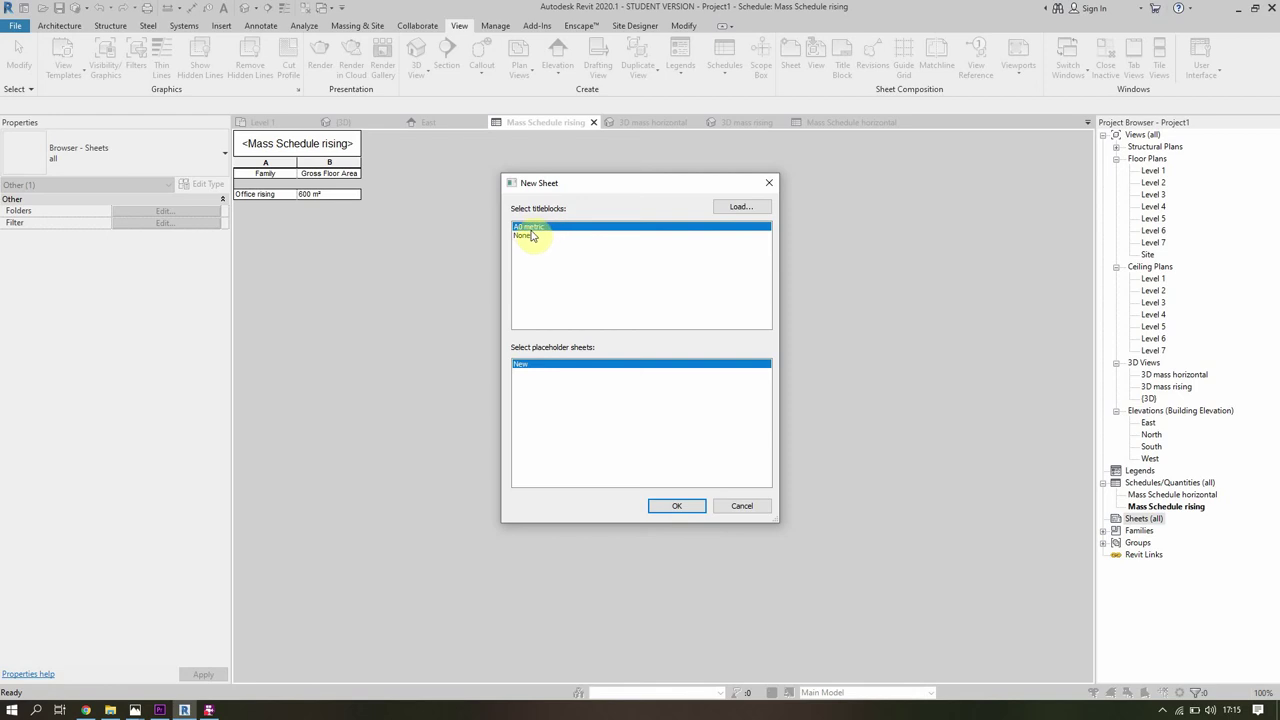
pyautogui.click(741, 207)
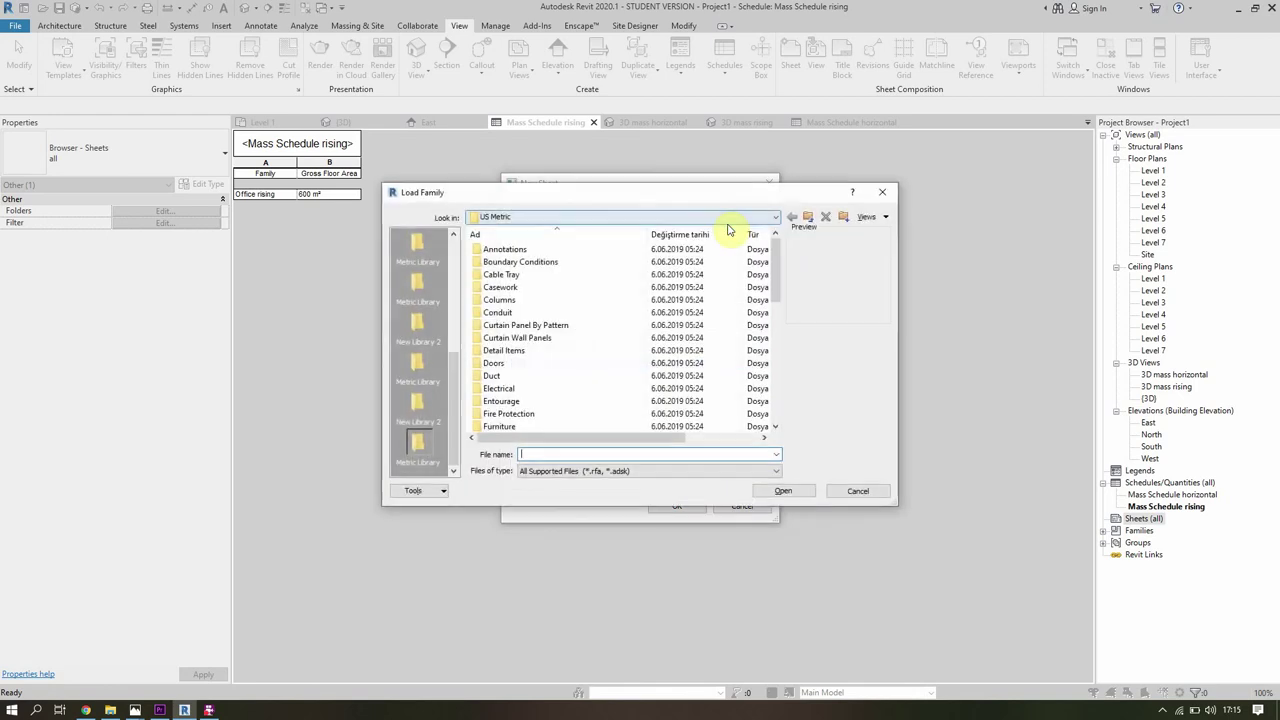
pyautogui.scroll(-5, 523, 346)
pyautogui.scroll(-4, 531, 389)
pyautogui.doubleClick(518, 403)
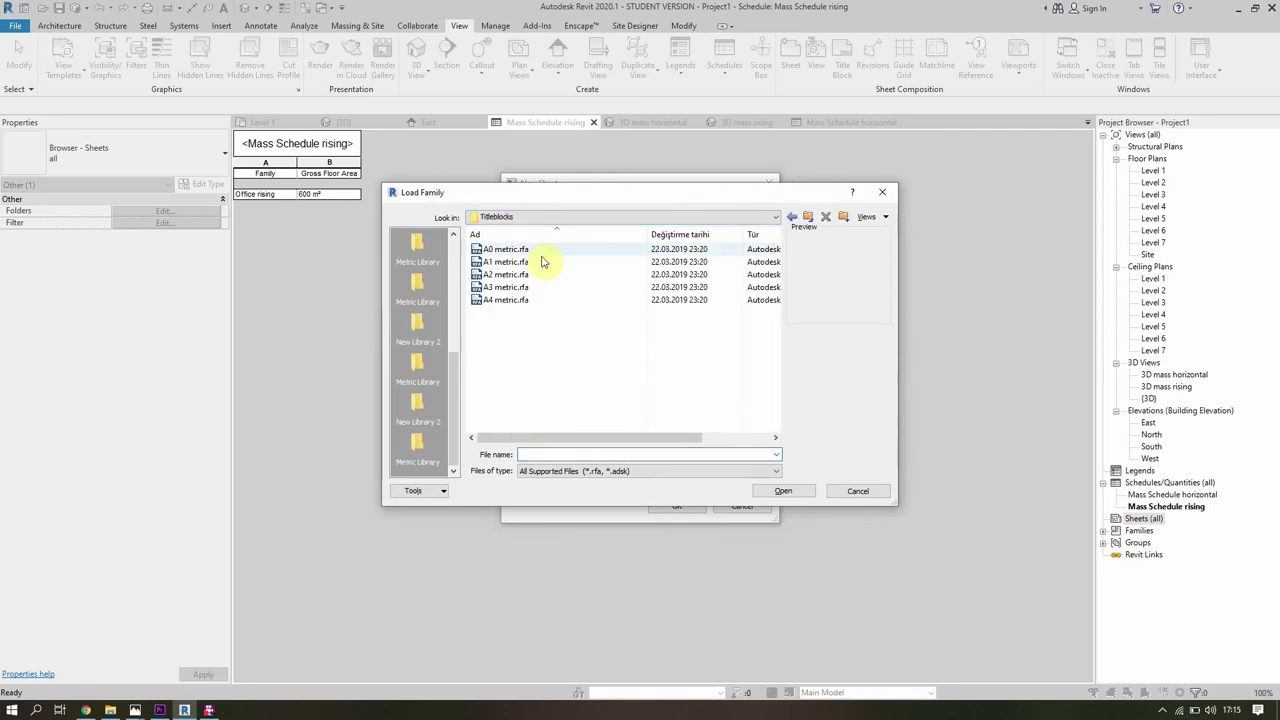
pyautogui.click(520, 289)
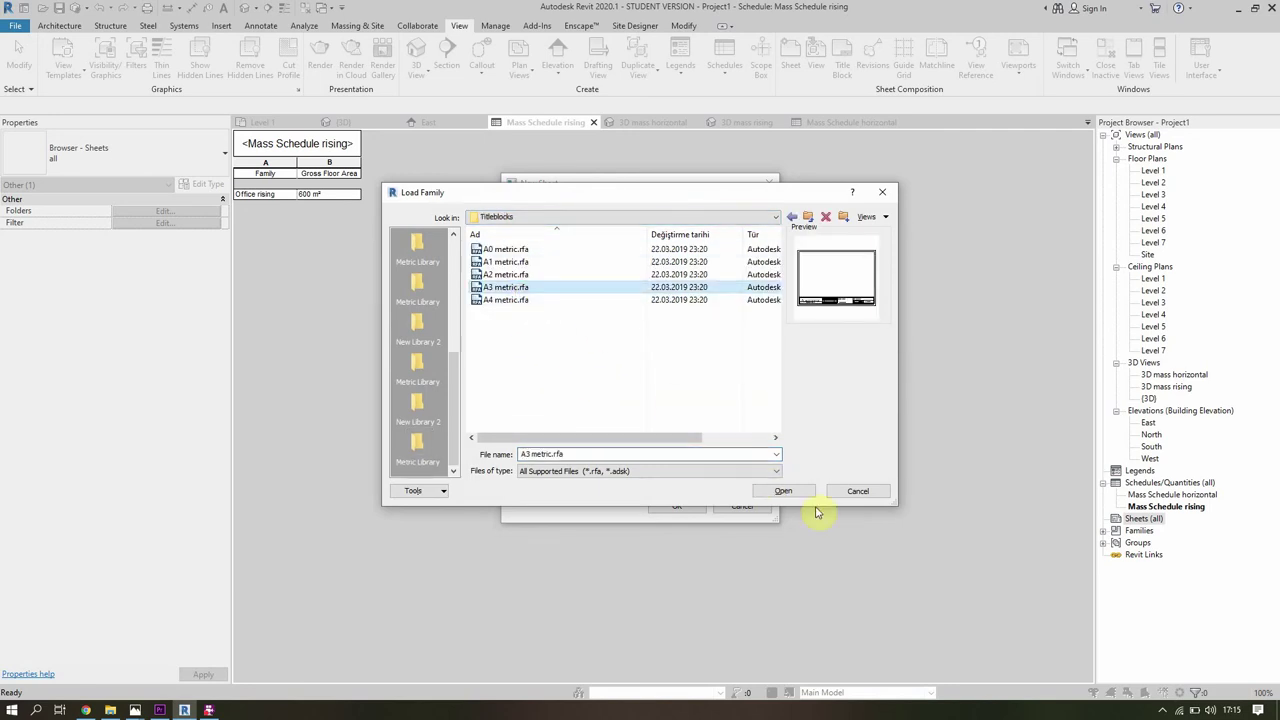
pyautogui.click(781, 492)
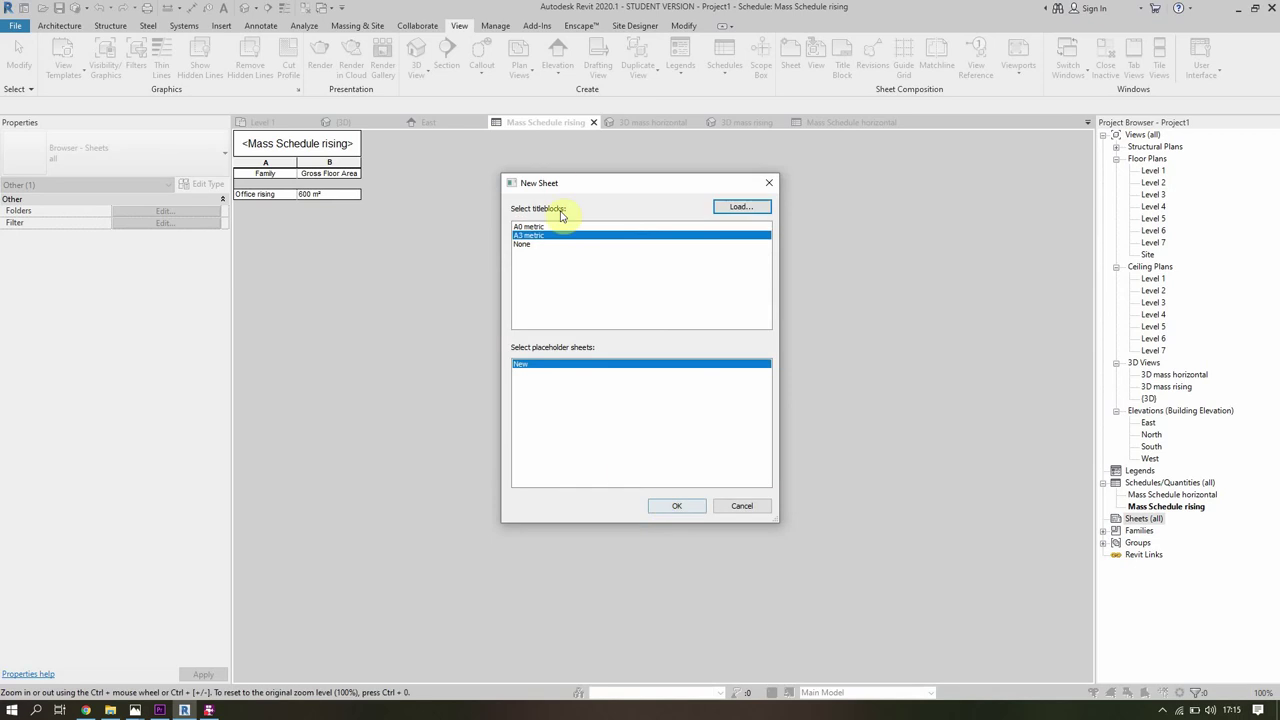
pyautogui.click(677, 506)
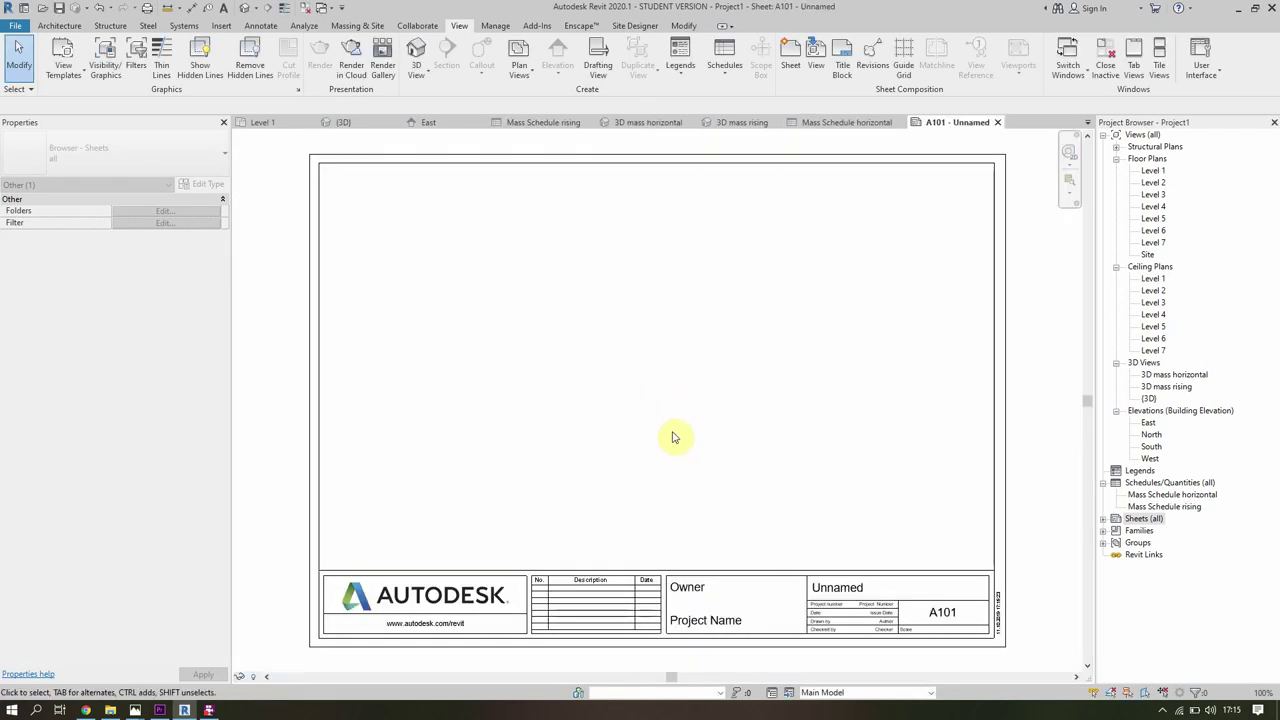
# Edit the title block family, deleting its bottom logo/information strip and revision table.
pyautogui.scroll(-2, 543, 588)
pyautogui.moveTo(563, 586); pyautogui.dragTo(551, 502, button='middle')
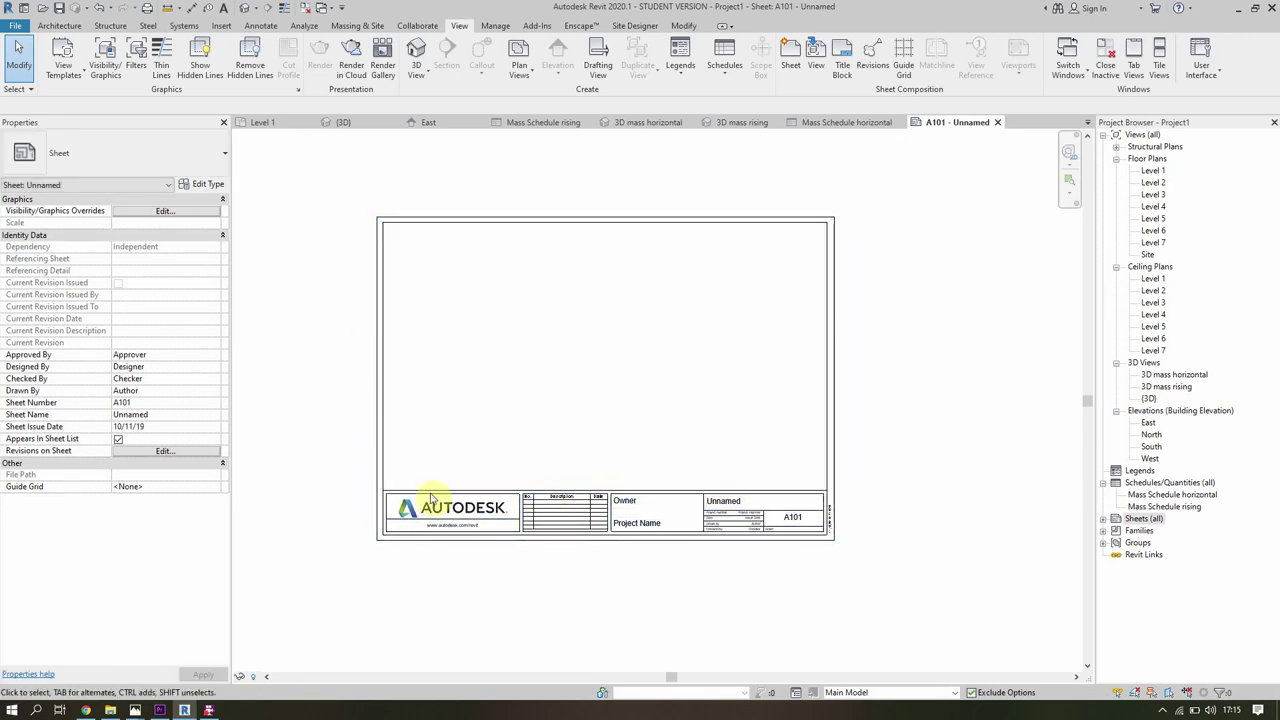
pyautogui.click(725, 490)
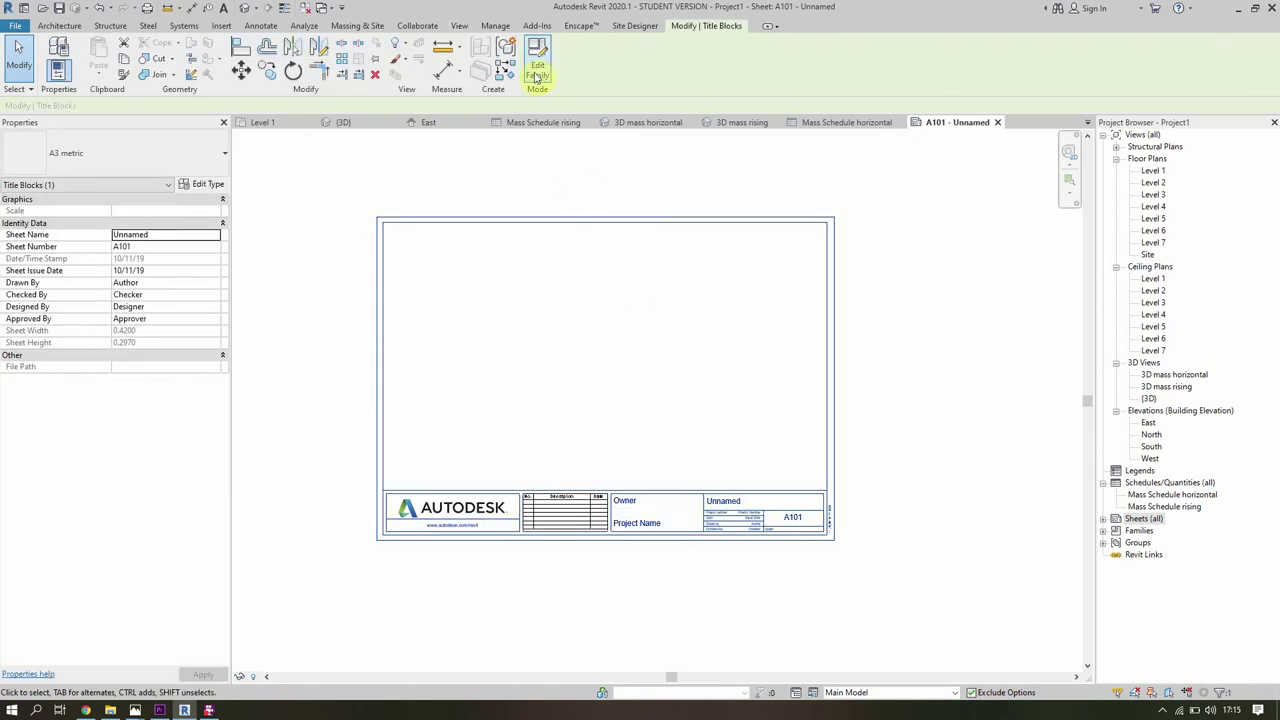
pyautogui.click(539, 72)
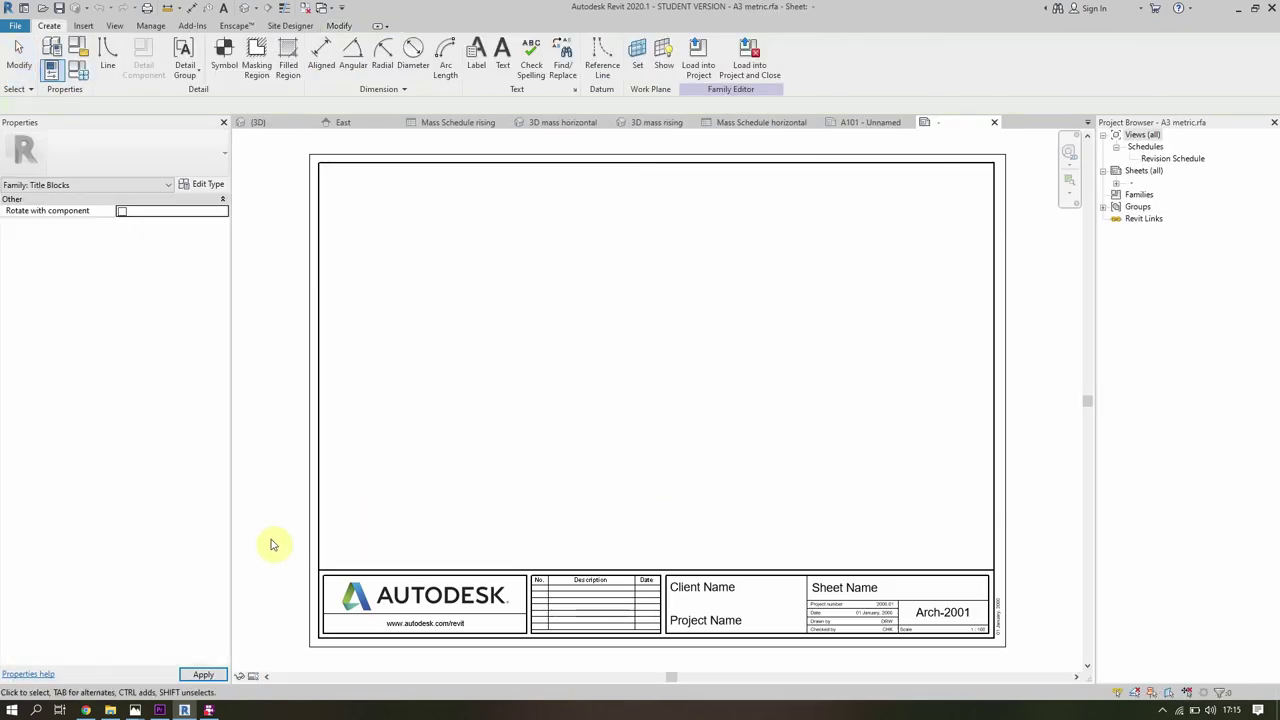
pyautogui.moveTo(275, 538); pyautogui.dragTo(1073, 644)
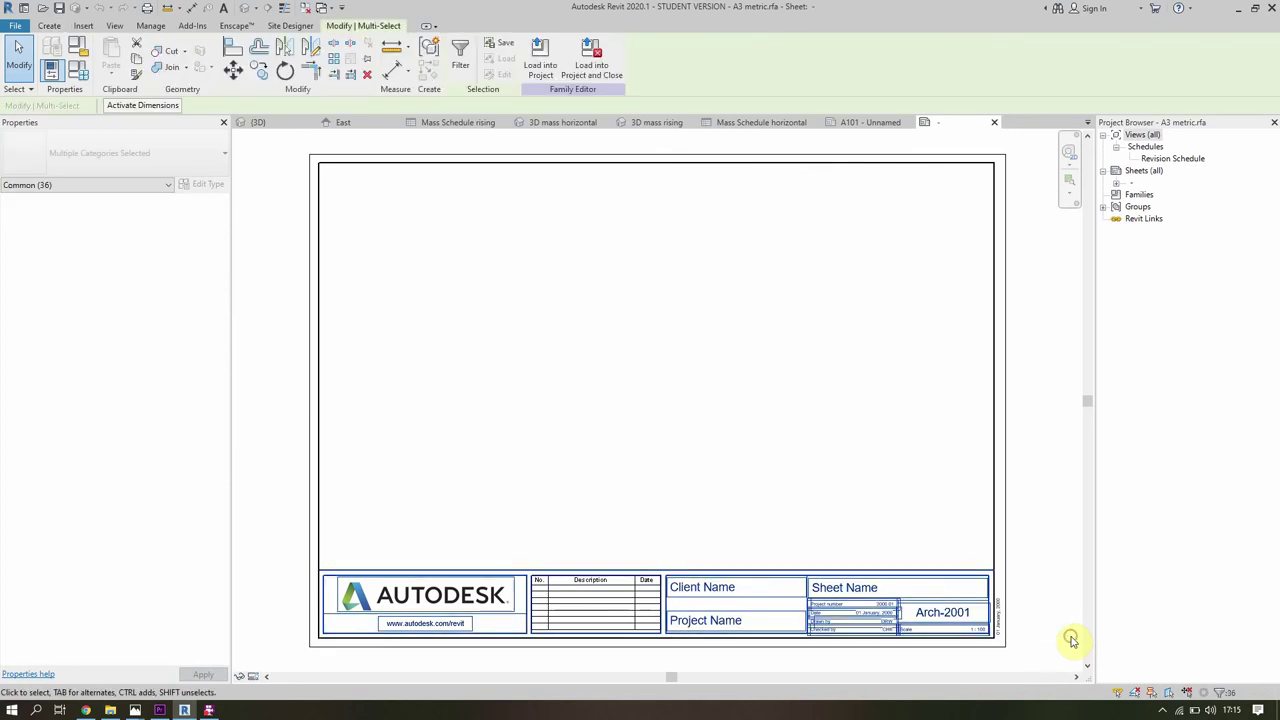
pyautogui.press('Delete')
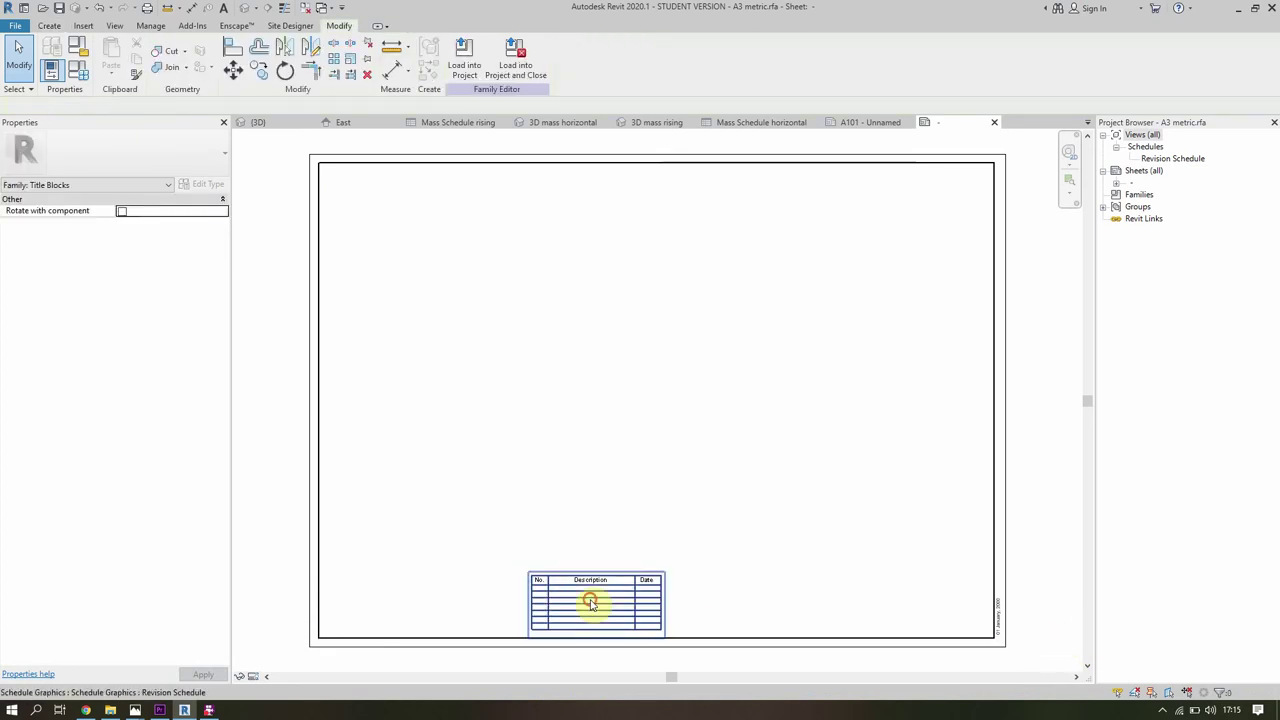
pyautogui.click(590, 600)
pyautogui.press('Delete')
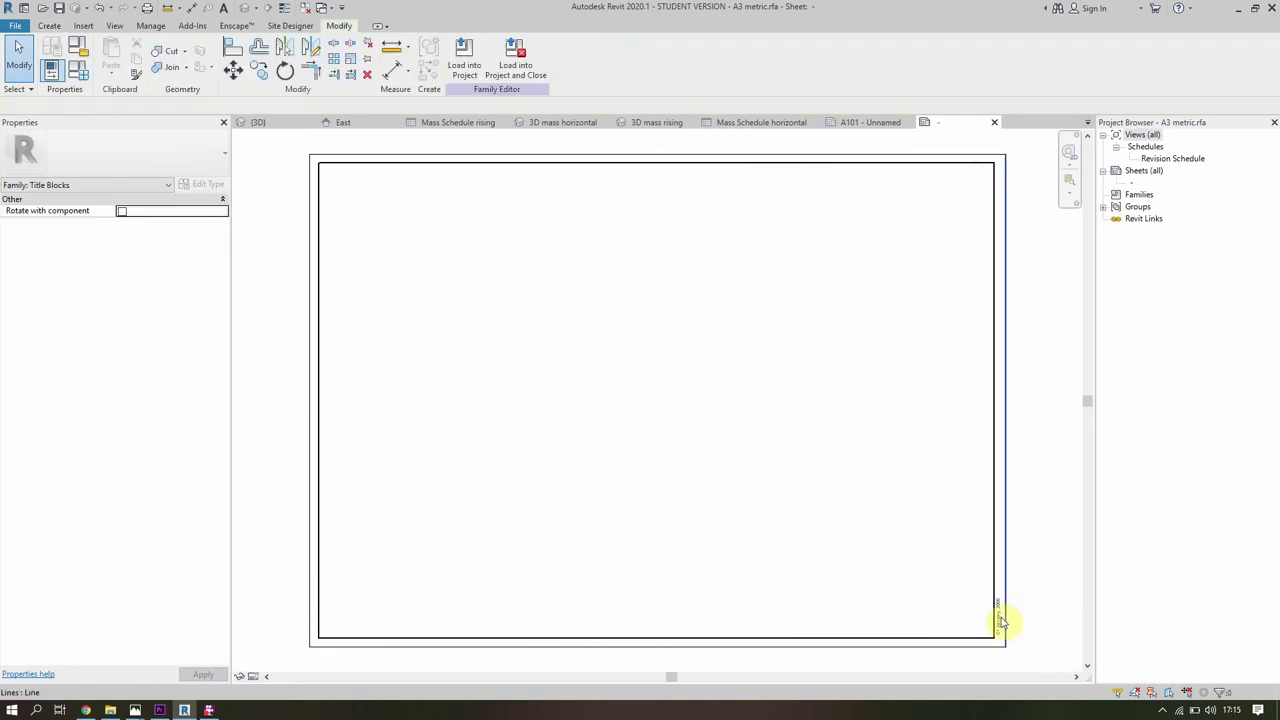
# Load the edited title block into the project, overwriting the existing version.
pyautogui.click(1000, 622)
pyautogui.scroll(3, 1000, 622)
pyautogui.press('Escape')
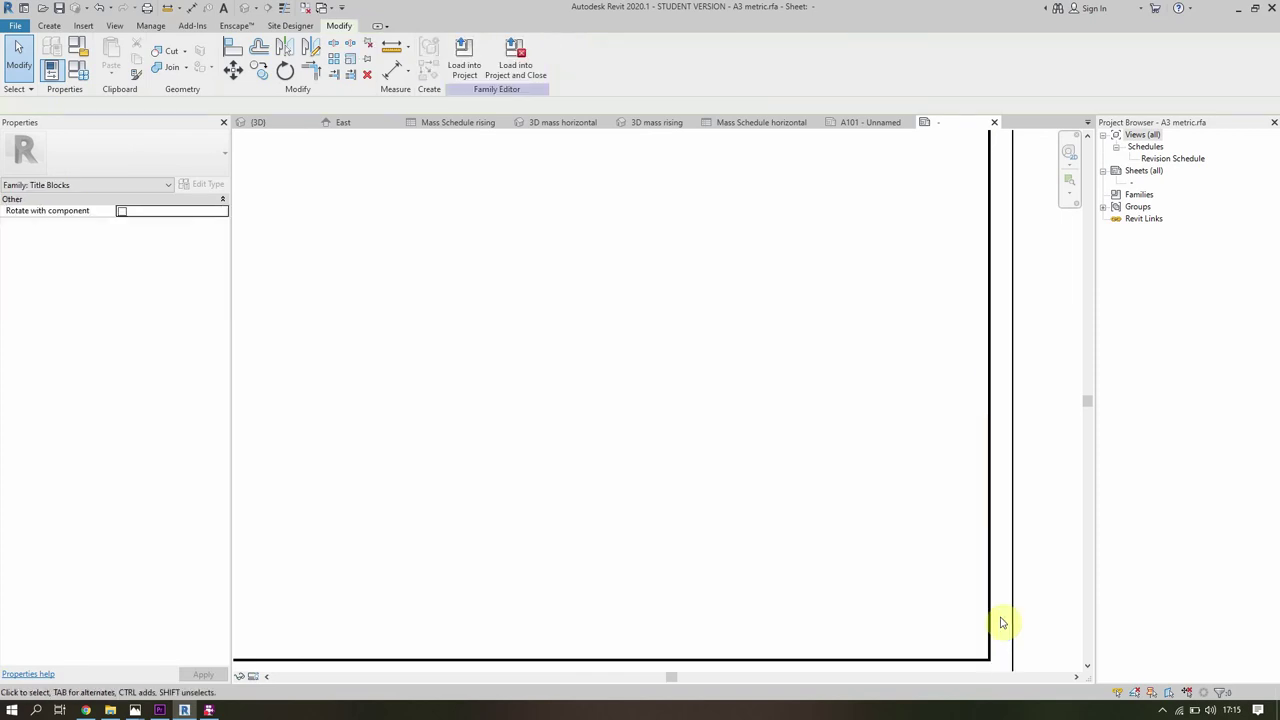
pyautogui.scroll(-3, 1000, 614)
pyautogui.click(465, 66)
pyautogui.click(625, 358)
pyautogui.moveTo(610, 422); pyautogui.dragTo(680, 449, button='middle')
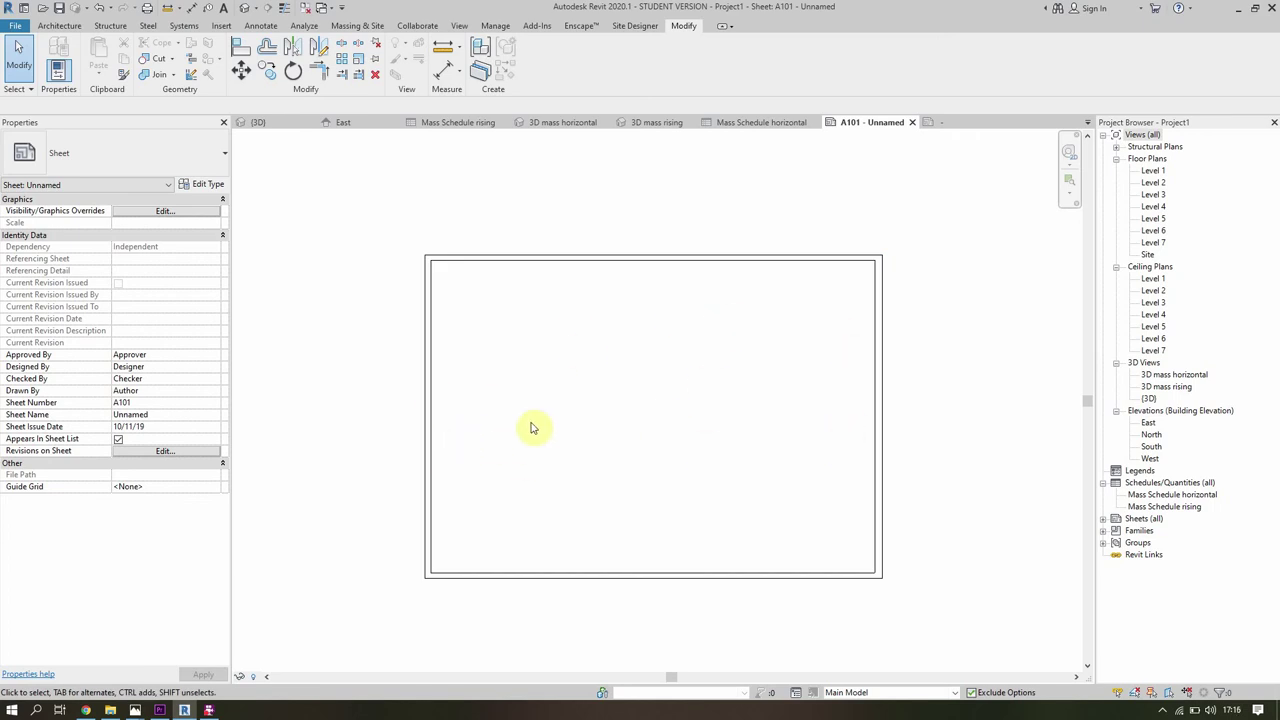
# Rename sheet A101 to number Poster01 and name Design Options.
pyautogui.click(1103, 519)
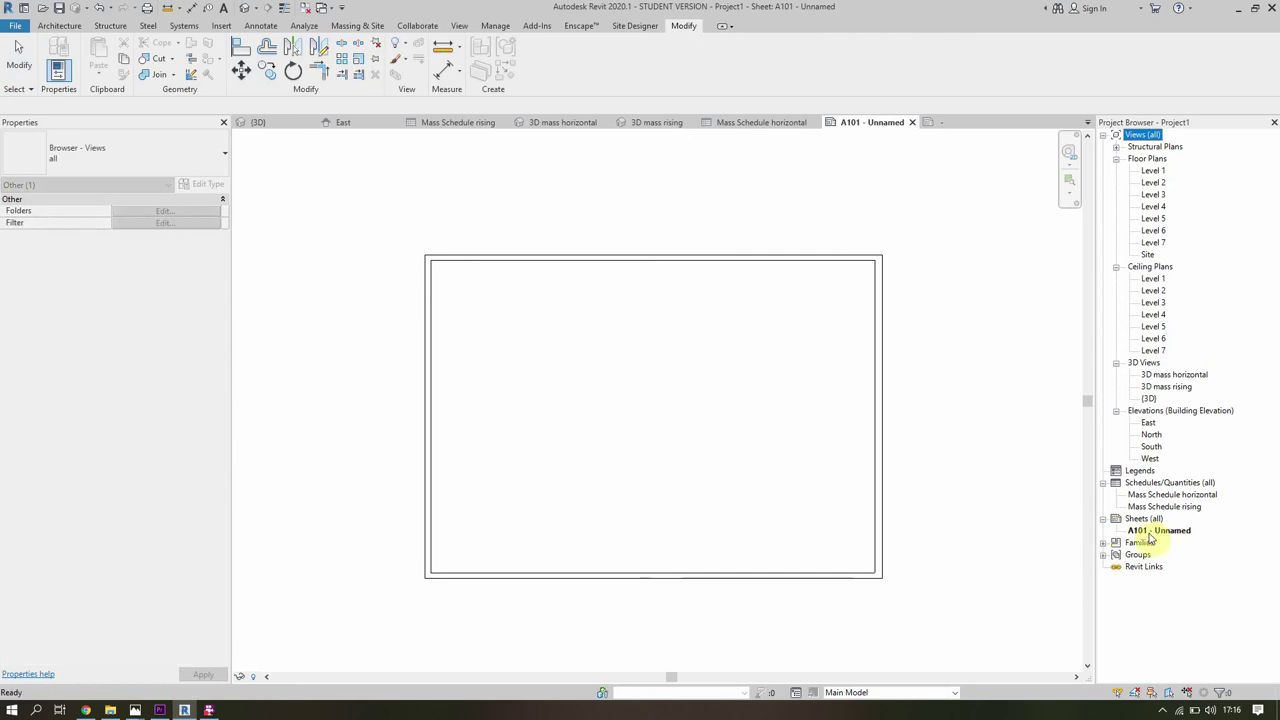
pyautogui.rightClick(1149, 537)
pyautogui.click(1156, 424)
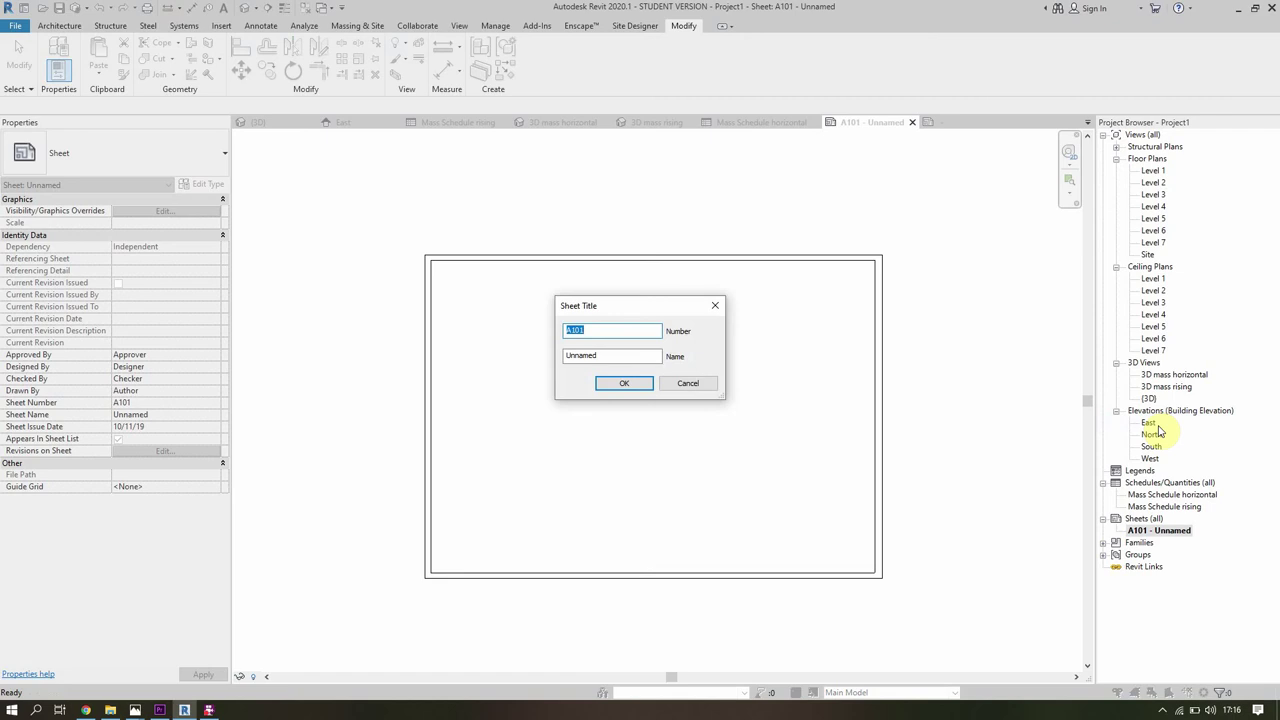
pyautogui.write('01')
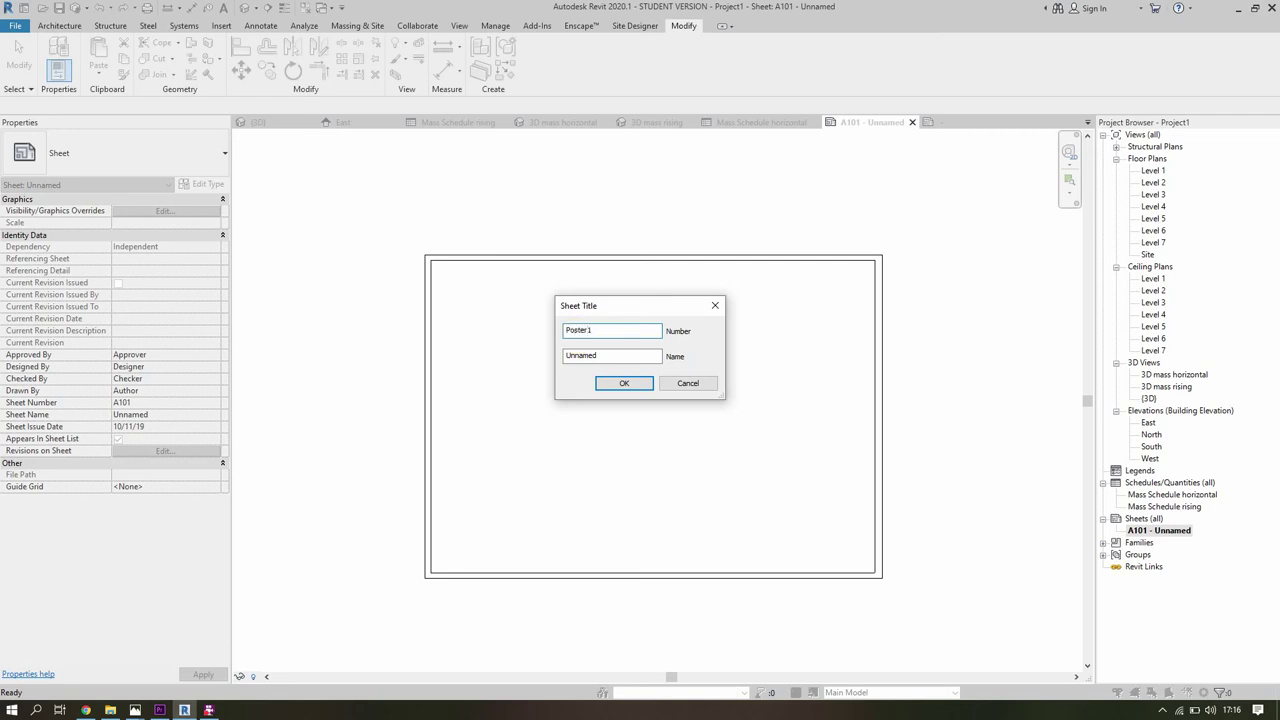
pyautogui.doubleClick(630, 354)
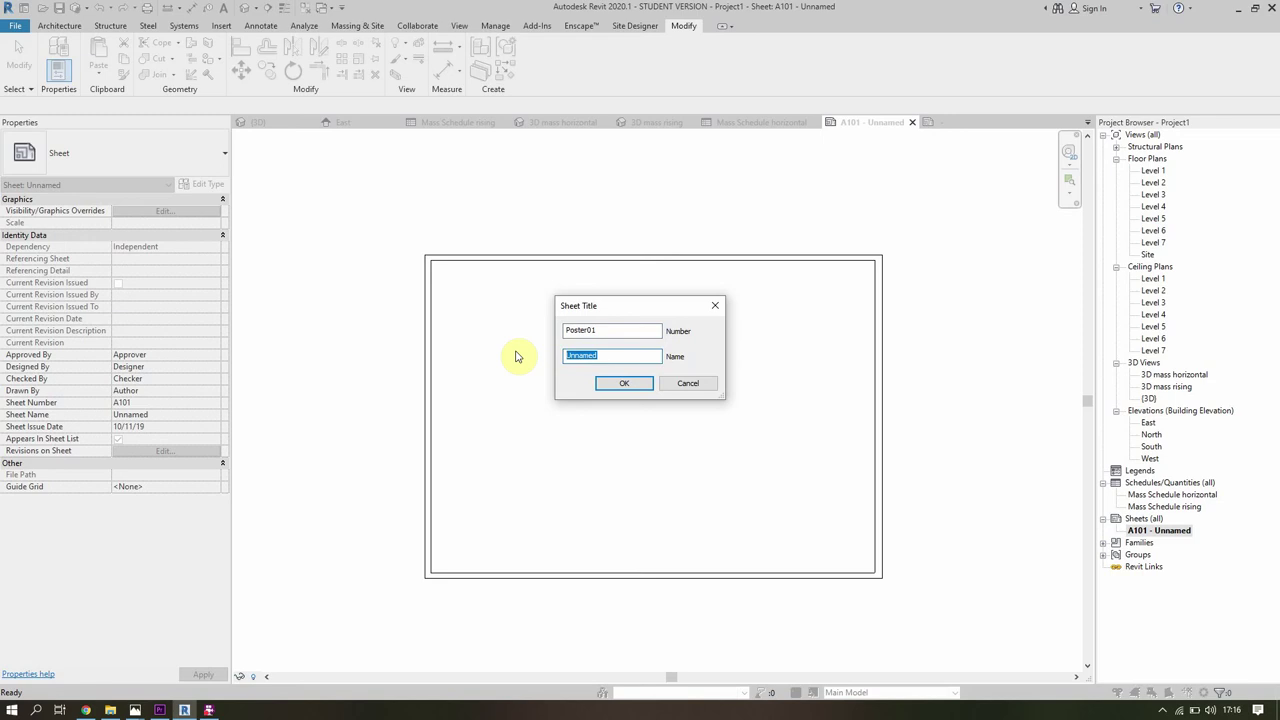
pyautogui.write('Design Options')
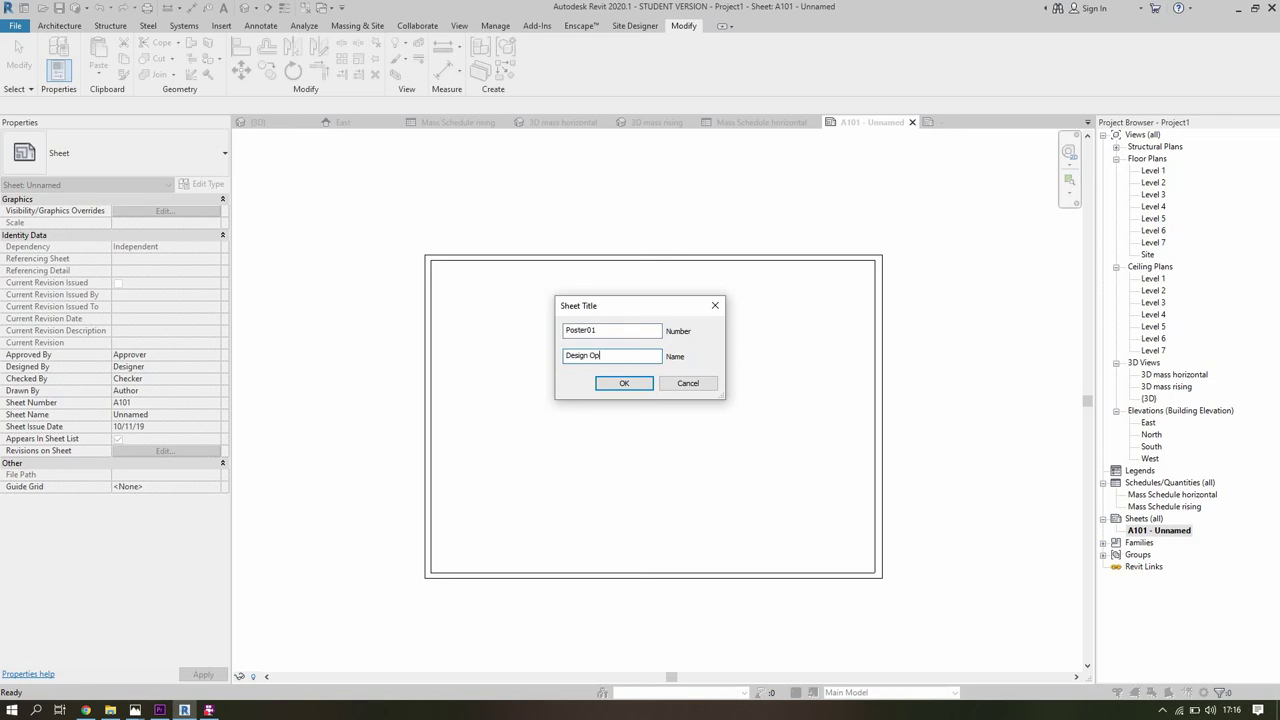
pyautogui.click(616, 383)
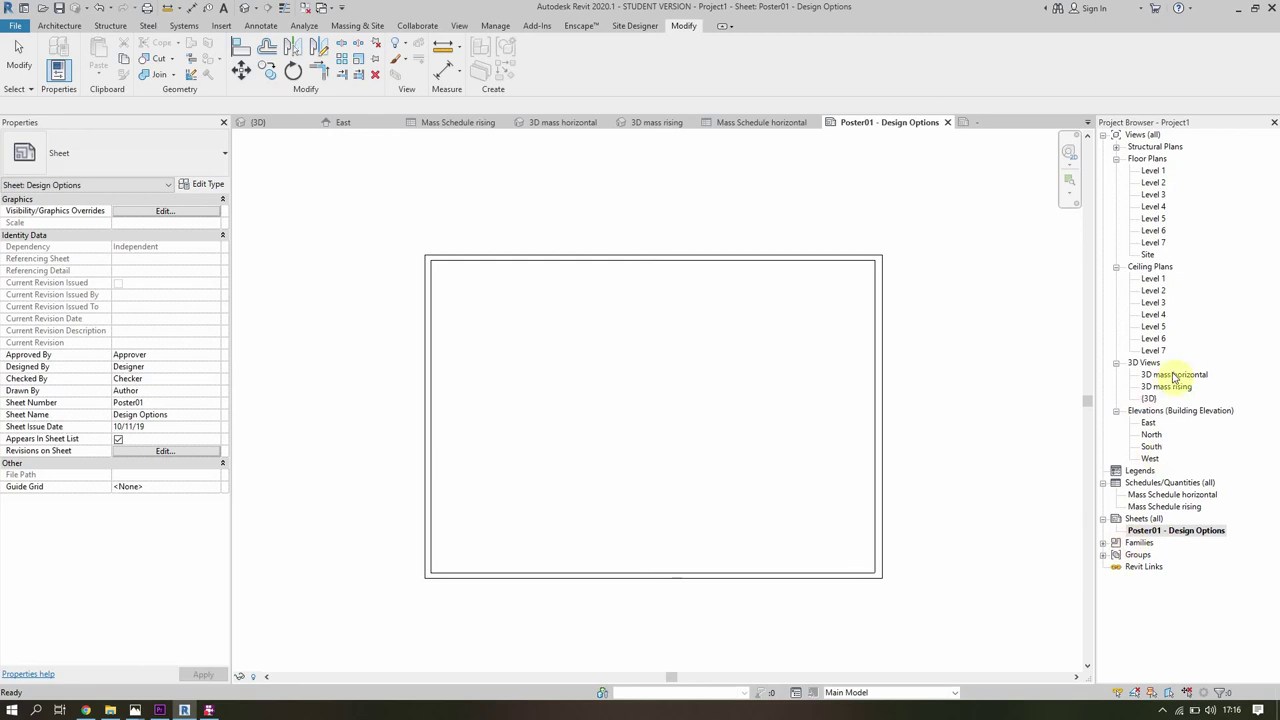
# Place a viewport of 3D mass horizontal, showing the yellow mass, on Poster01.
pyautogui.moveTo(1173, 375); pyautogui.dragTo(1136, 387)
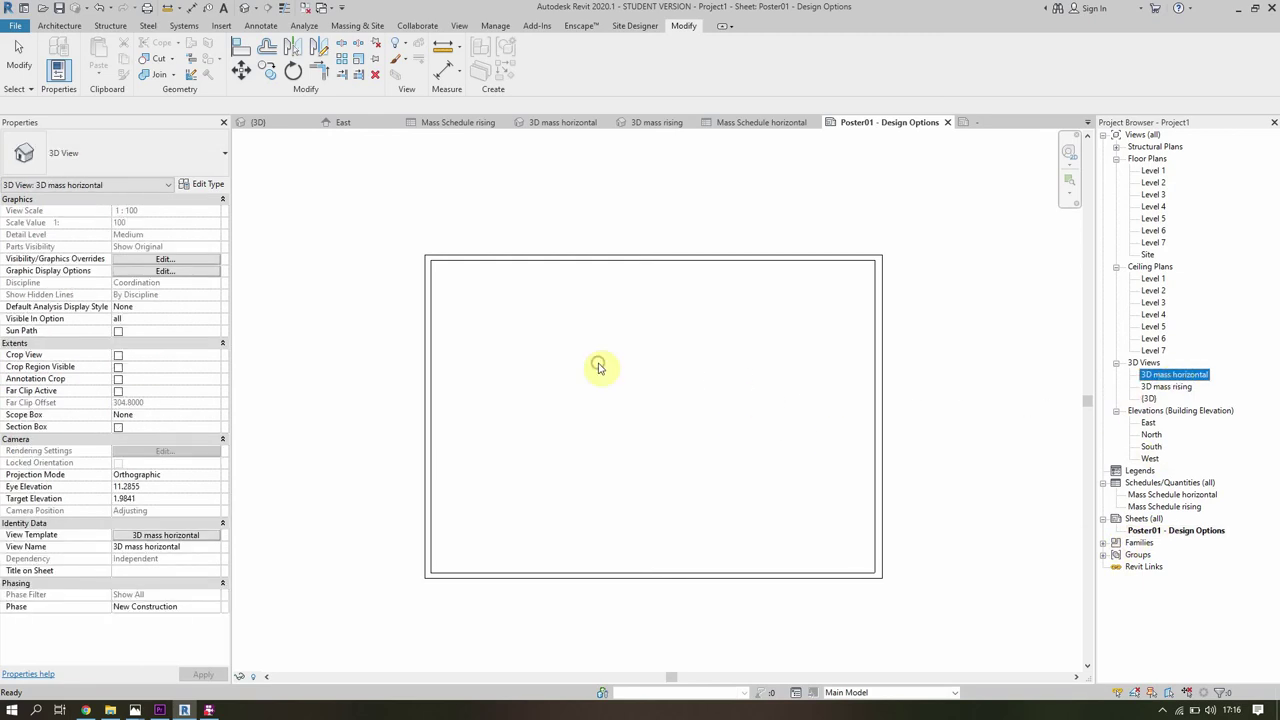
pyautogui.moveTo(615, 373); pyautogui.dragTo(597, 366)
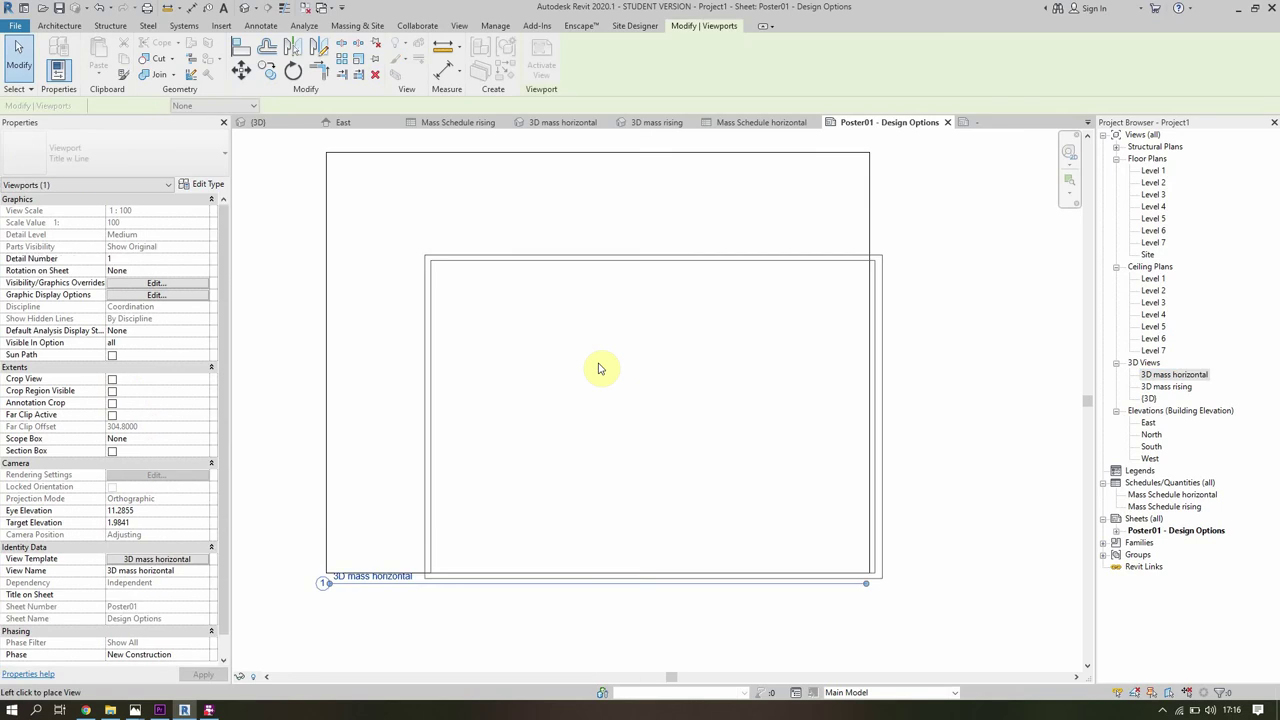
pyautogui.click(651, 409)
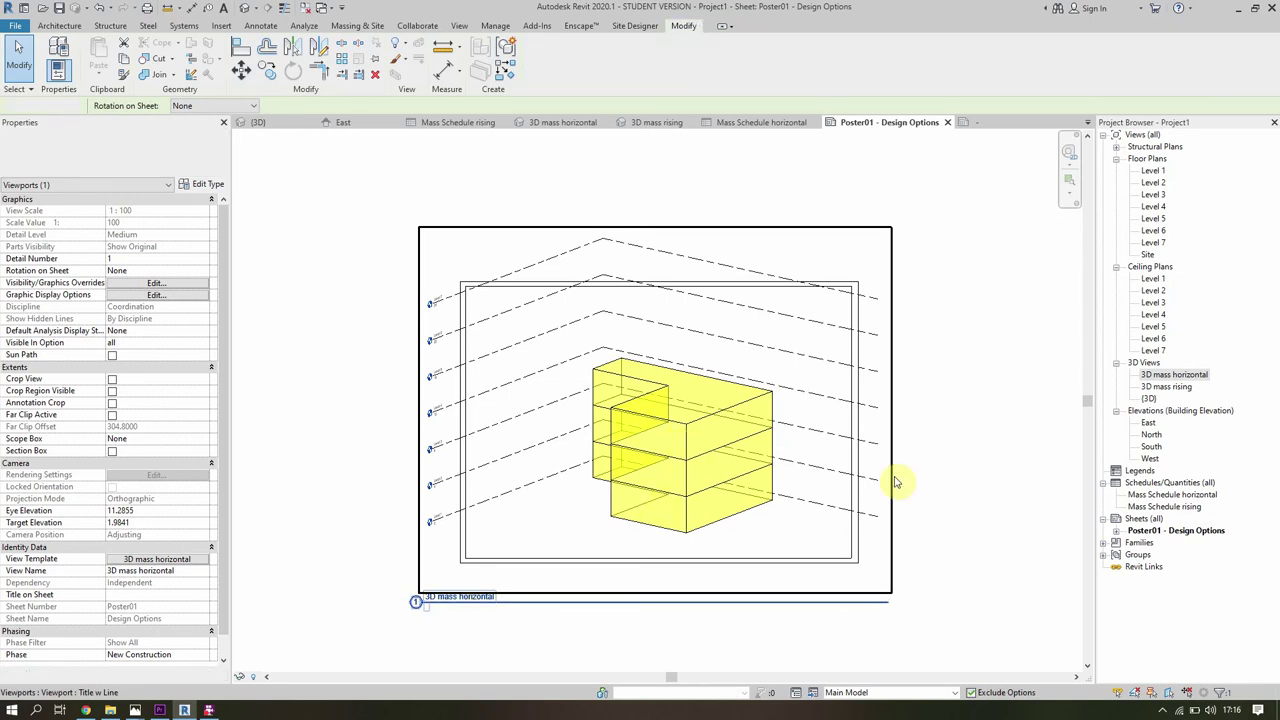
pyautogui.click(1165, 378)
# Set the 3D mass horizontal view template's scale to 1:500.
pyautogui.doubleClick(1165, 378)
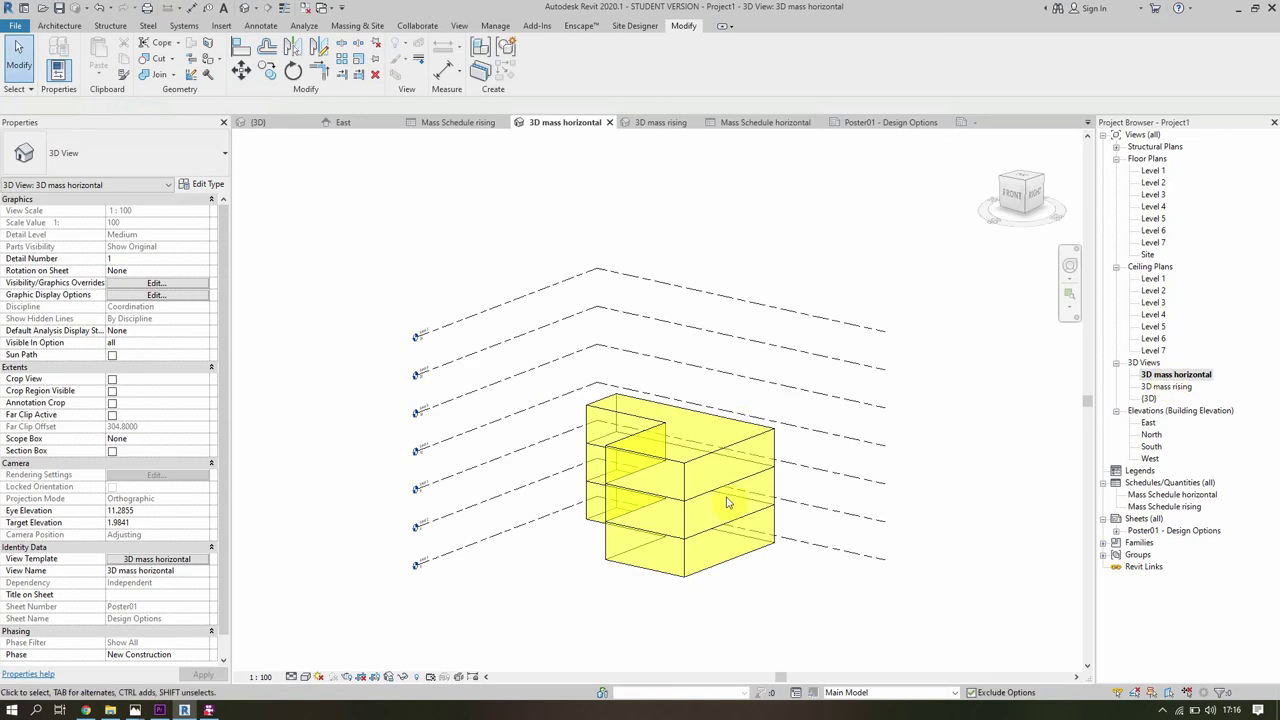
pyautogui.click(160, 560)
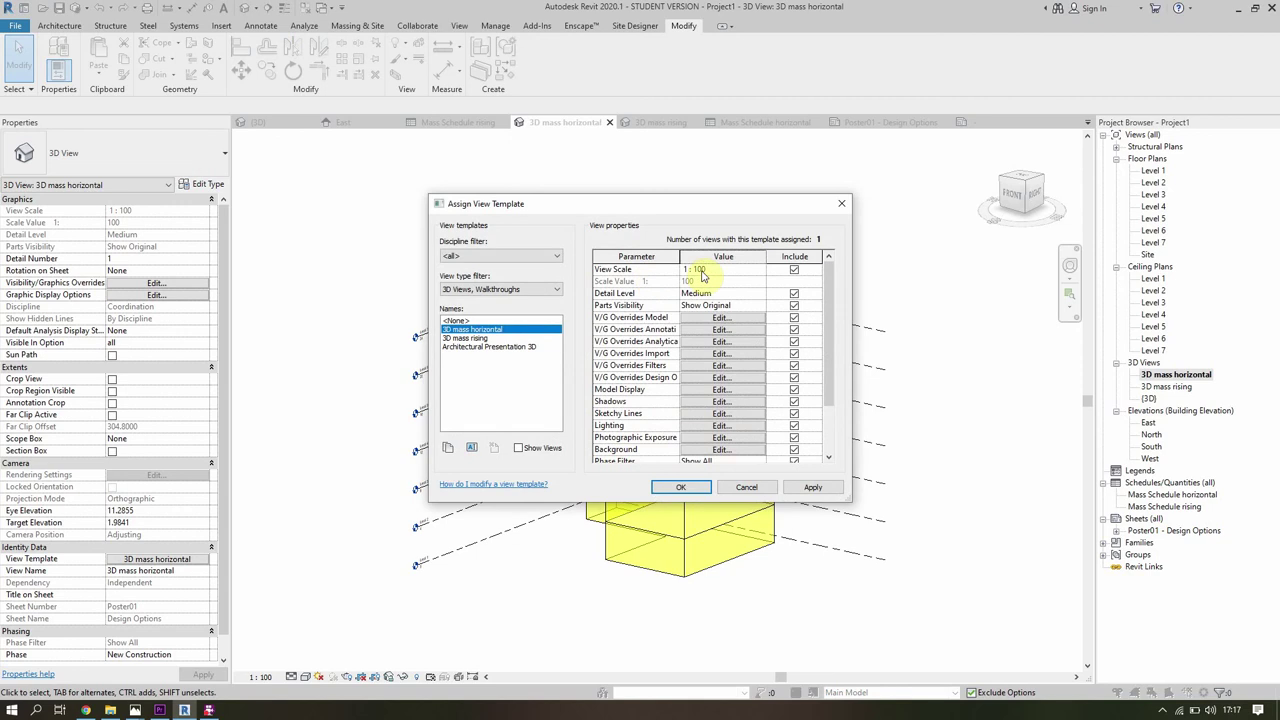
pyautogui.click(759, 270)
pyautogui.click(760, 271)
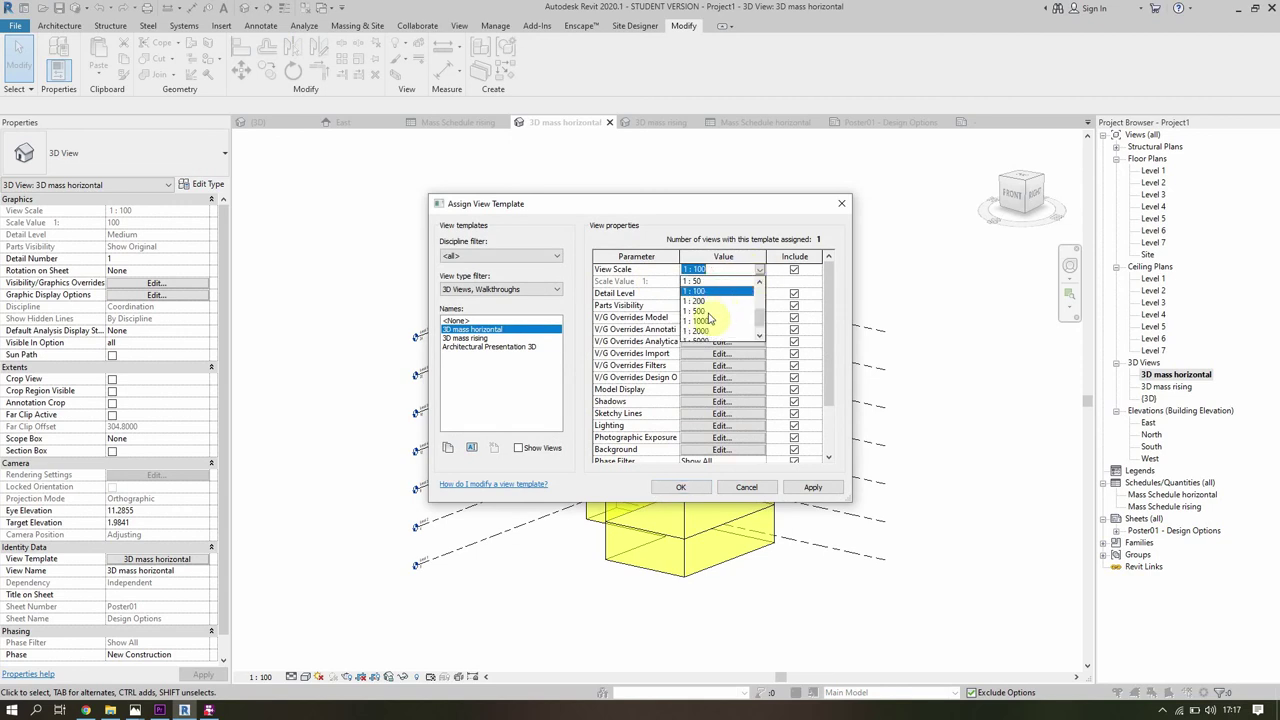
pyautogui.click(704, 317)
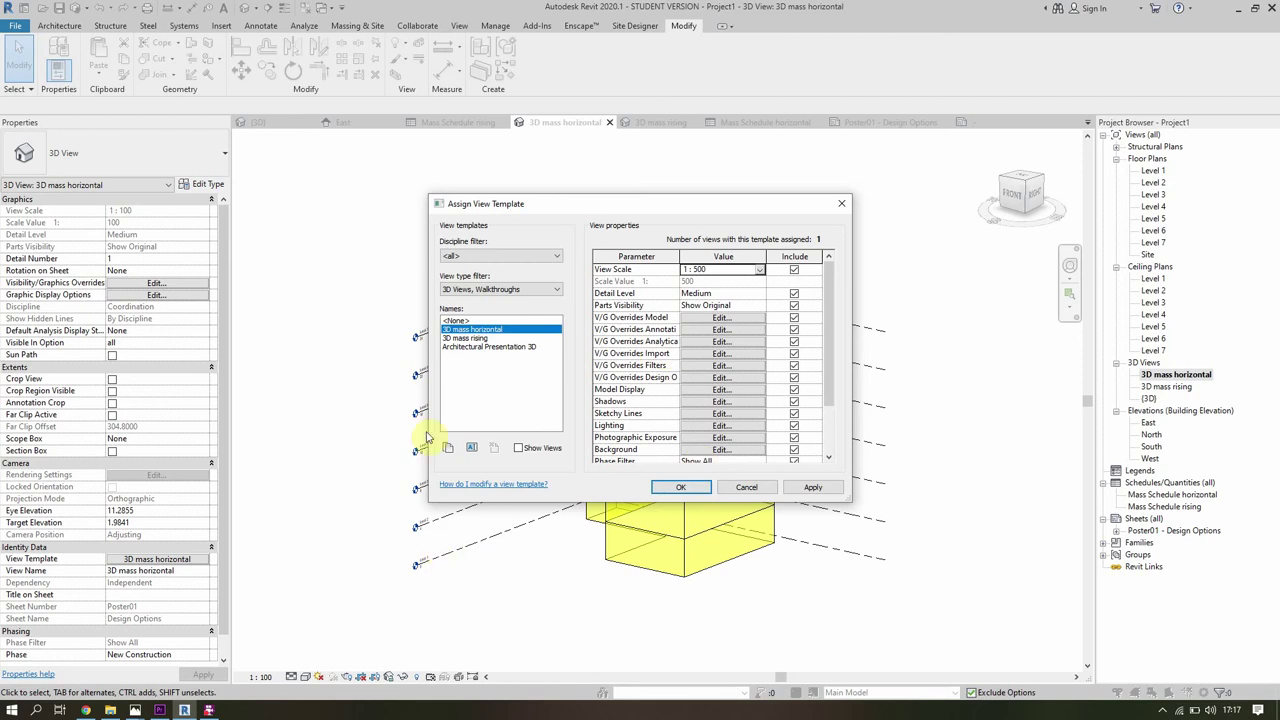
# Hide the Levels annotation category in the template's visibility overrides and apply.
pyautogui.click(727, 332)
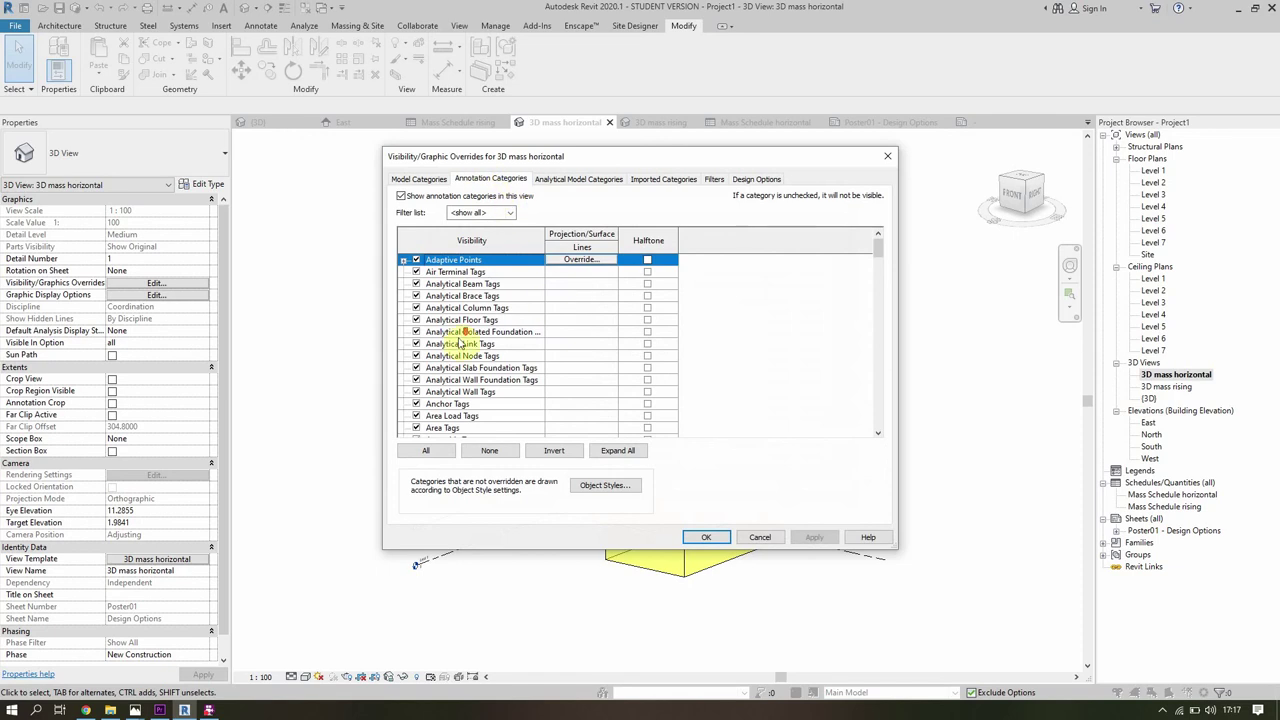
pyautogui.scroll(-2, 549, 300)
pyautogui.scroll(-2, 510, 350)
pyautogui.scroll(-5, 475, 385)
pyautogui.scroll(-2, 475, 385)
pyautogui.scroll(-4, 475, 383)
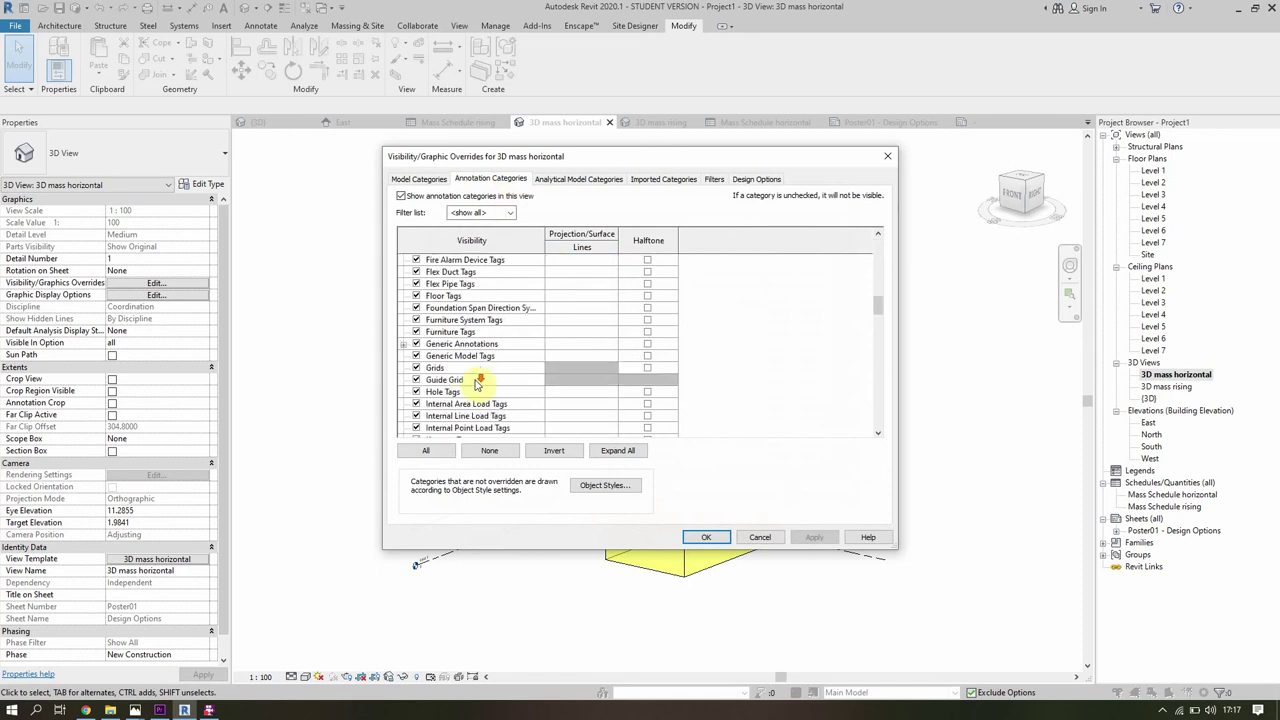
pyautogui.scroll(-2, 477, 385)
pyautogui.click(417, 358)
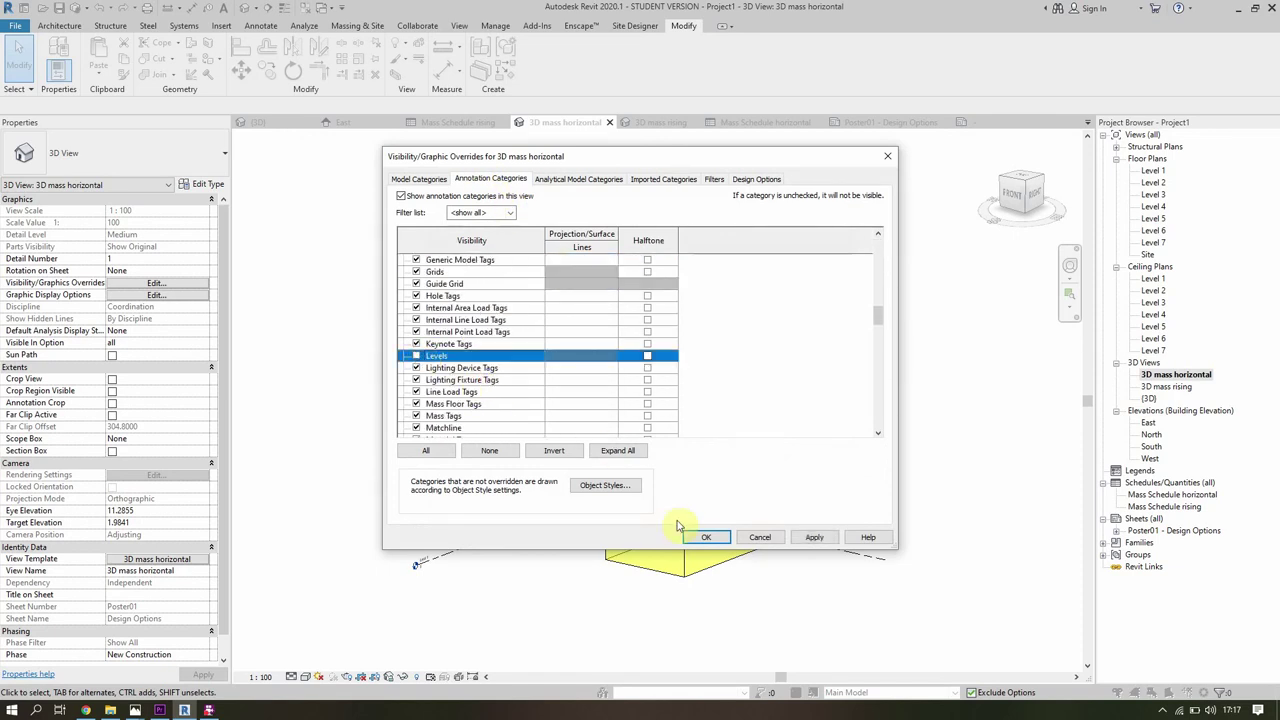
pyautogui.click(719, 538)
pyautogui.click(682, 488)
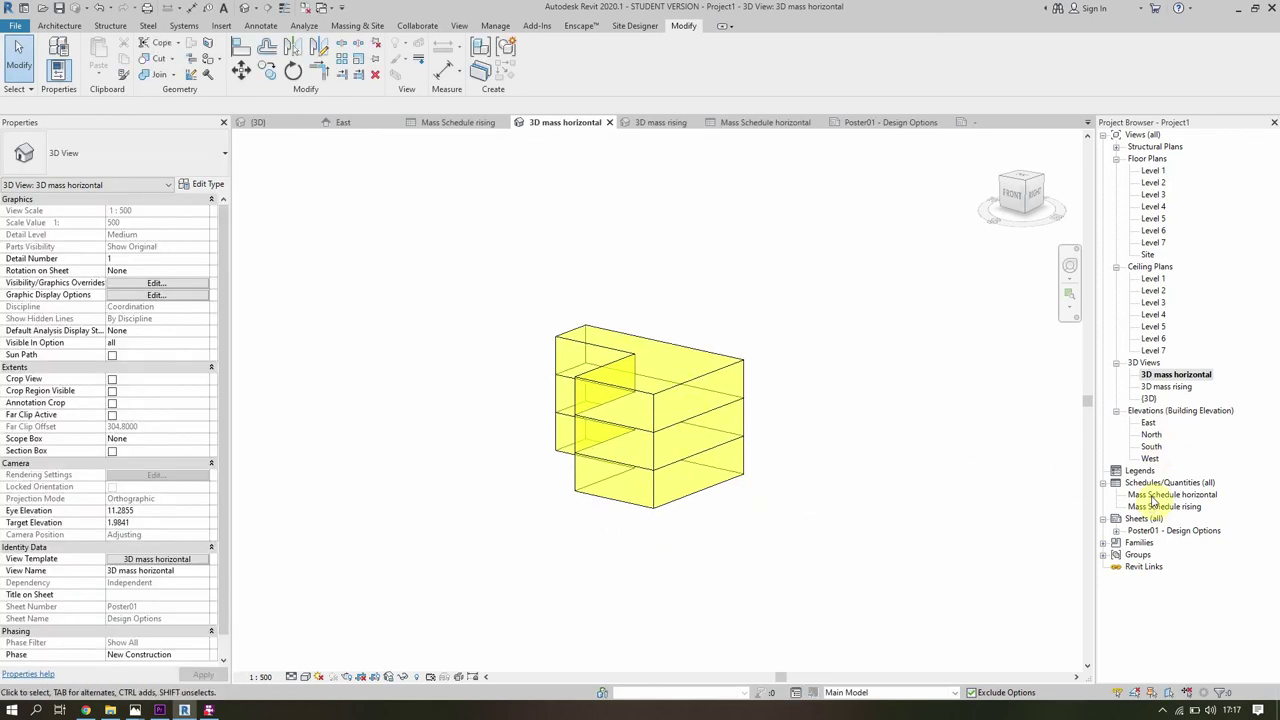
# Move the yellow viewport to the sheet's upper left and shorten its title line.
pyautogui.doubleClick(1152, 534)
pyautogui.click(474, 576)
pyautogui.moveTo(478, 578); pyautogui.dragTo(544, 329)
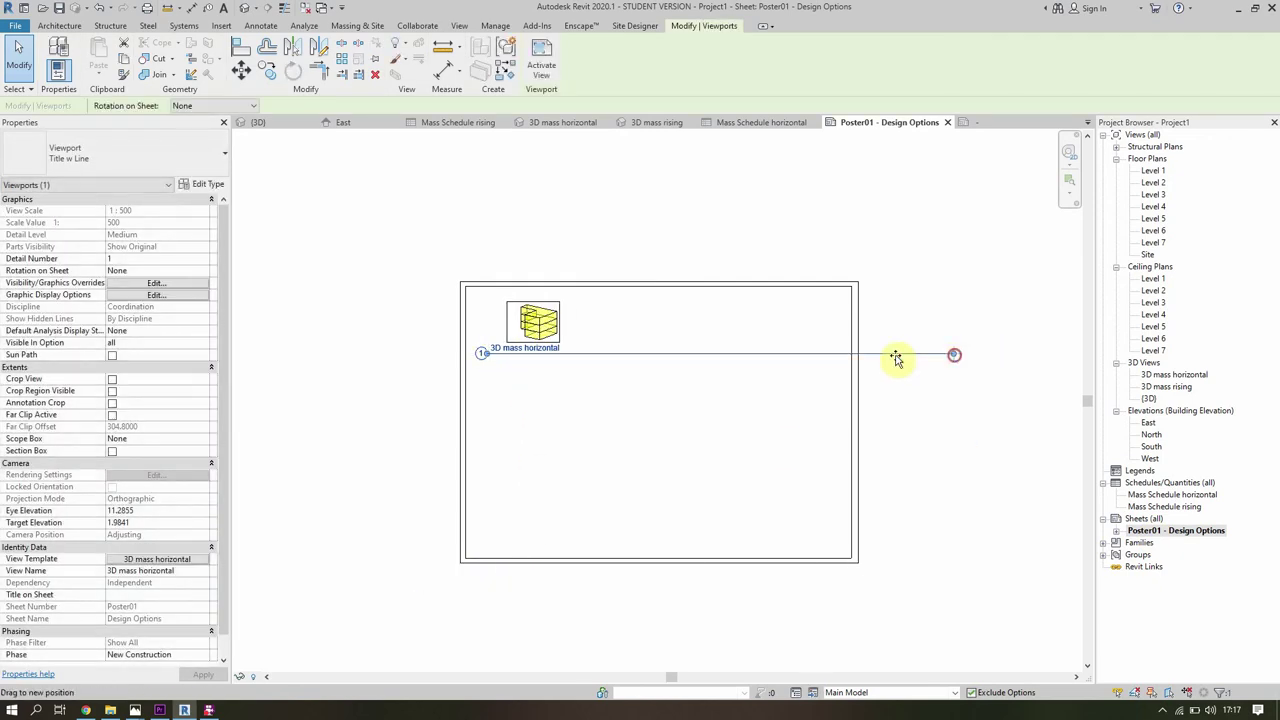
pyautogui.moveTo(573, 360); pyautogui.dragTo(572, 355)
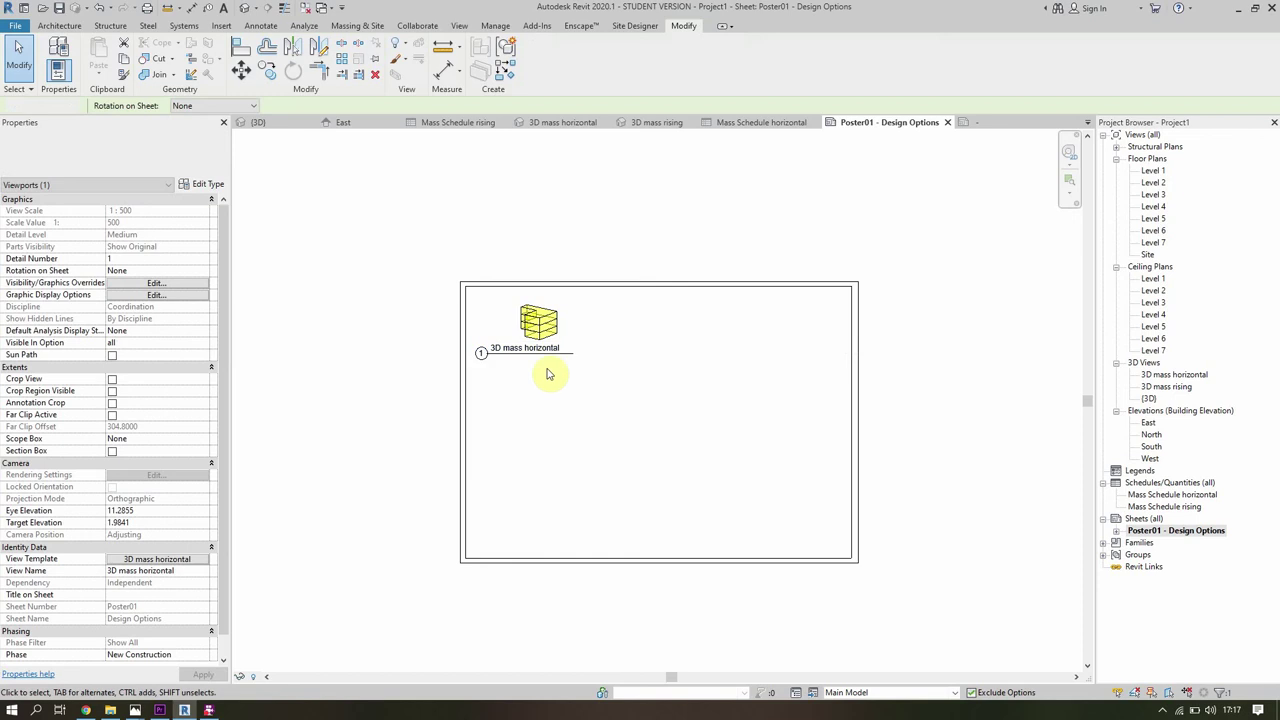
# Place the 3D mass rising viewport with the magenta tower on the sheet.
pyautogui.click(586, 391)
pyautogui.click(1165, 387)
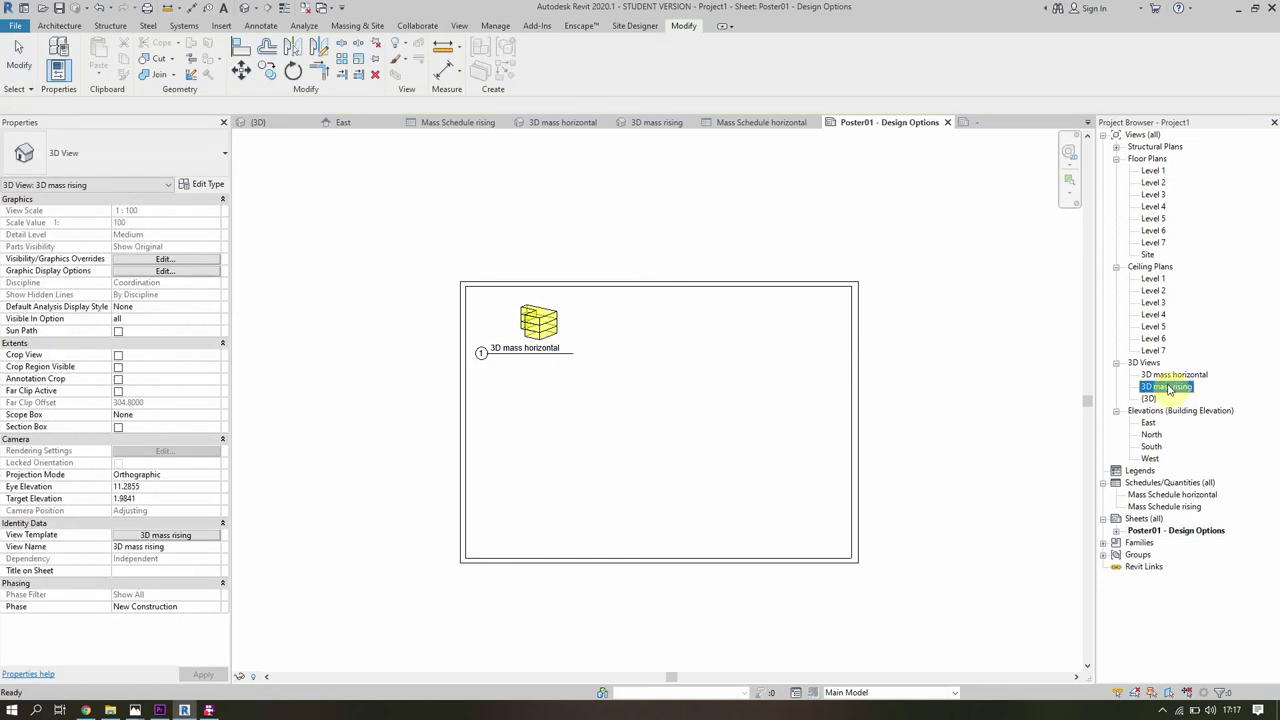
pyautogui.click(615, 468)
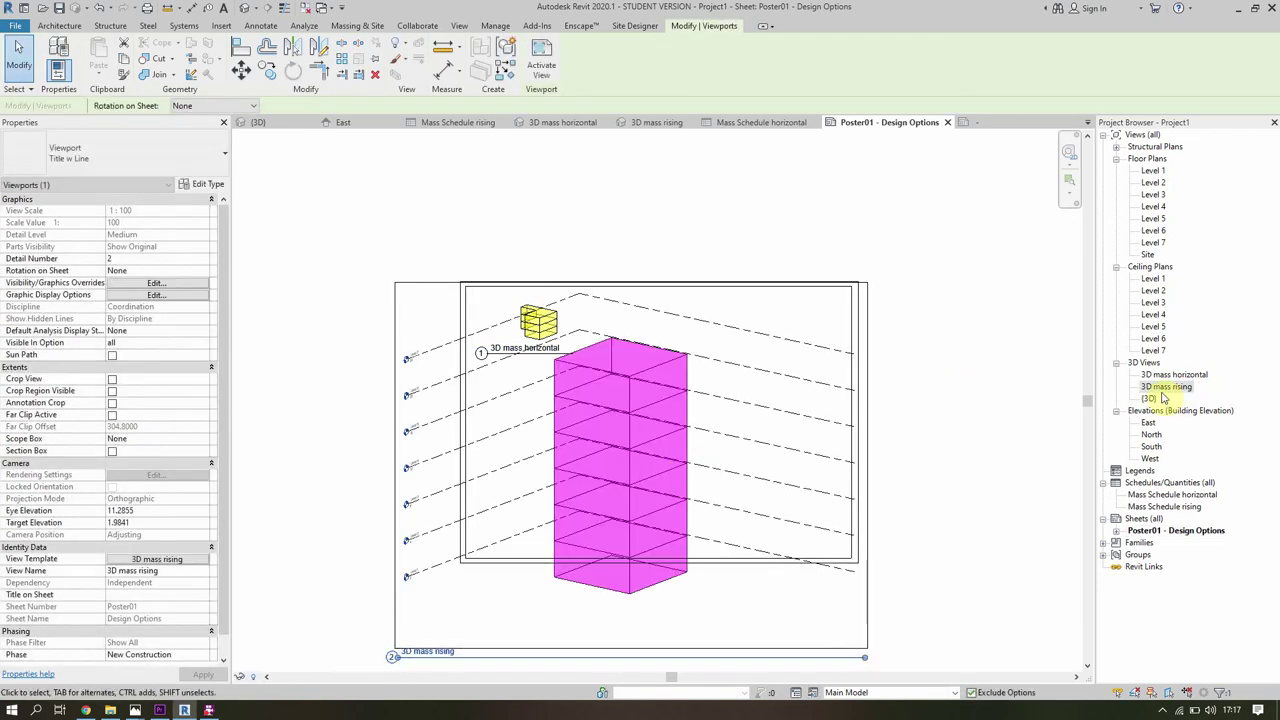
# Set the 3D mass rising view template's scale to 1:500.
pyautogui.doubleClick(1167, 387)
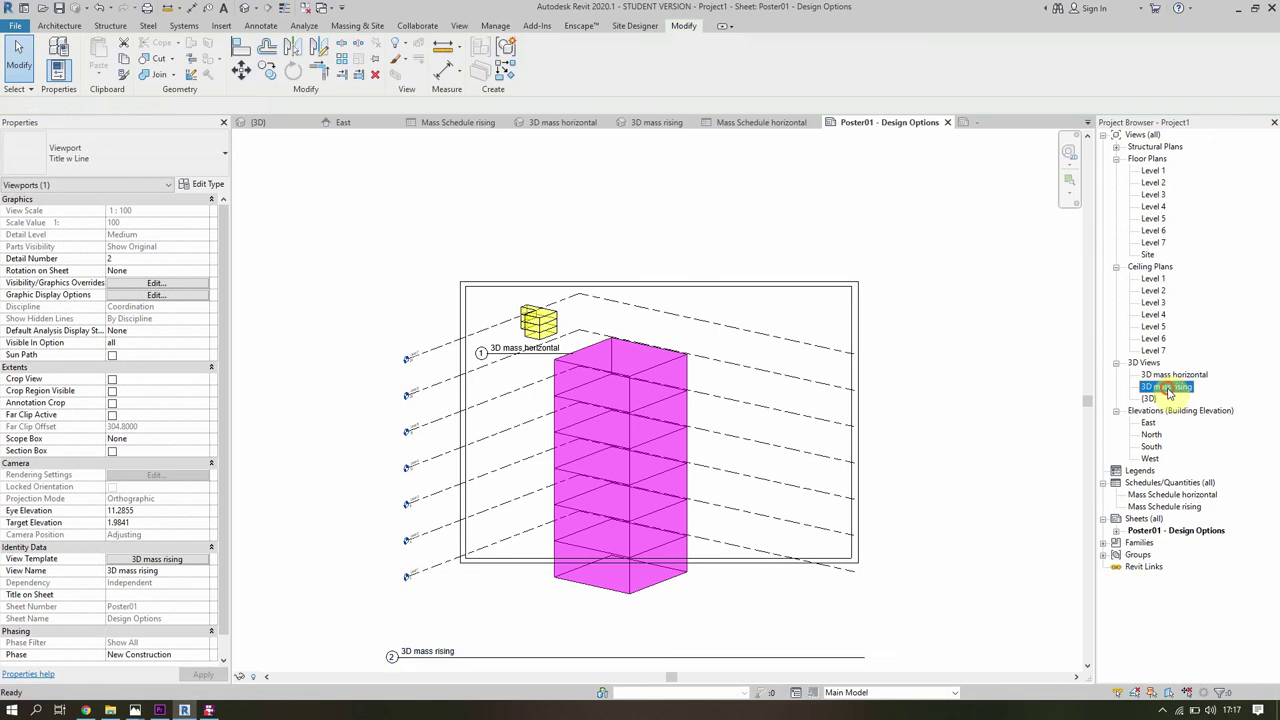
pyautogui.click(155, 562)
pyautogui.click(760, 272)
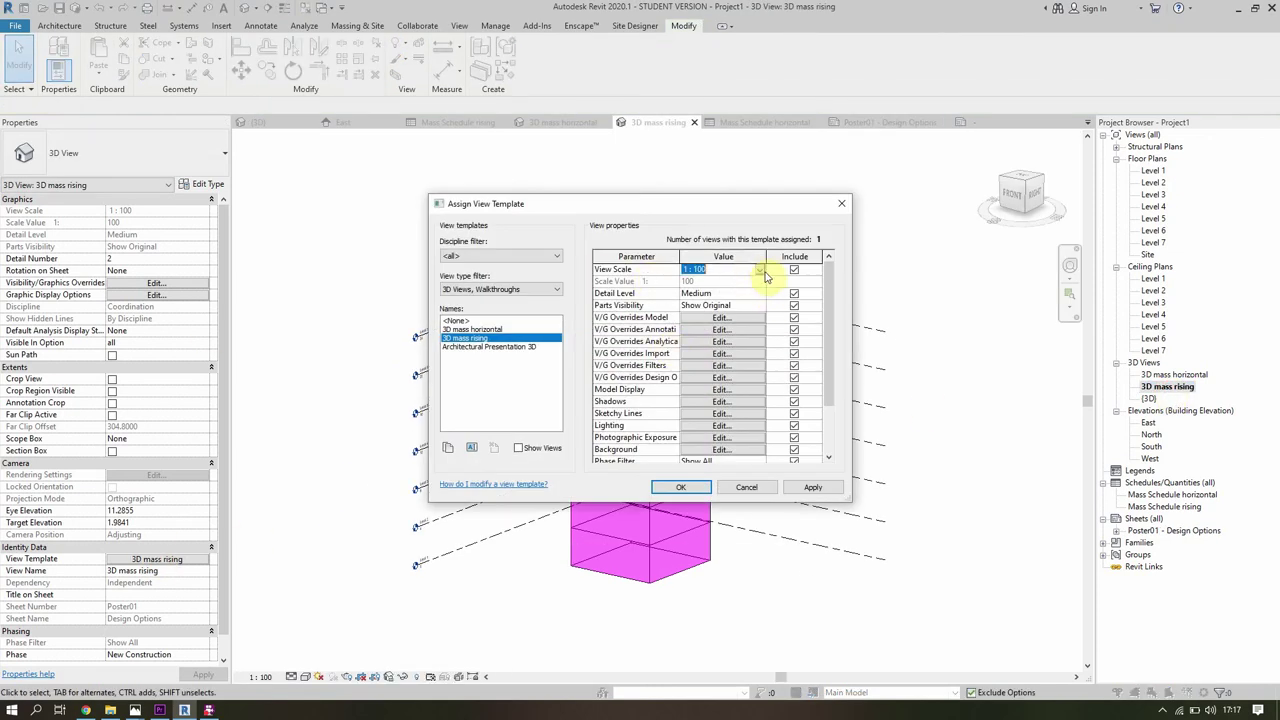
pyautogui.click(761, 270)
pyautogui.click(703, 312)
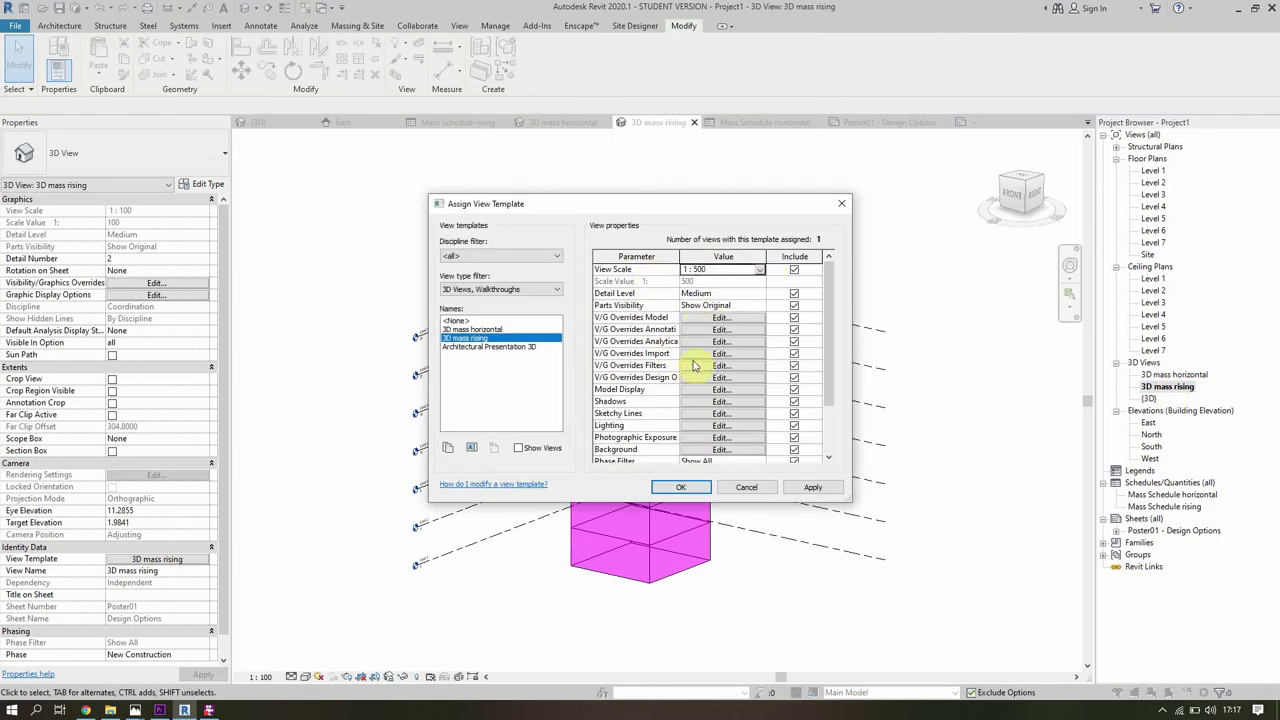
# Hide the Levels annotation category in the rising template and apply.
pyautogui.click(699, 332)
pyautogui.moveTo(880, 245); pyautogui.dragTo(878, 318)
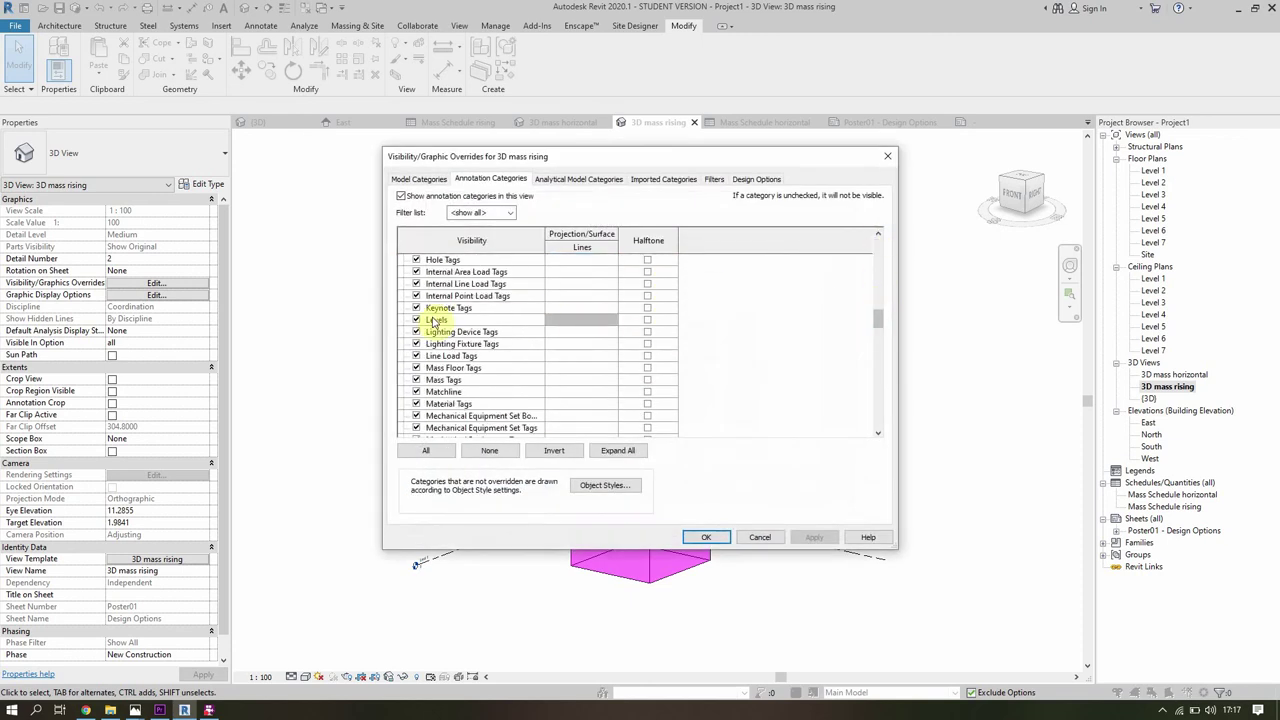
pyautogui.click(416, 320)
pyautogui.click(705, 535)
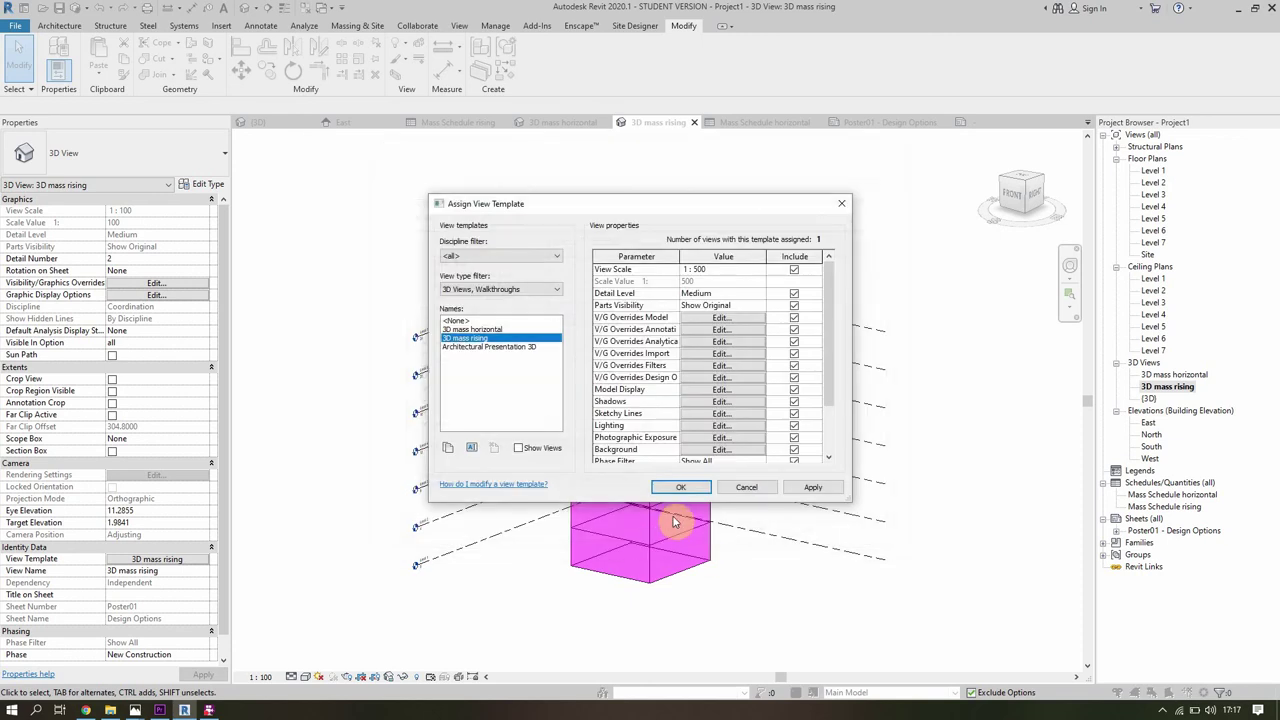
pyautogui.click(683, 484)
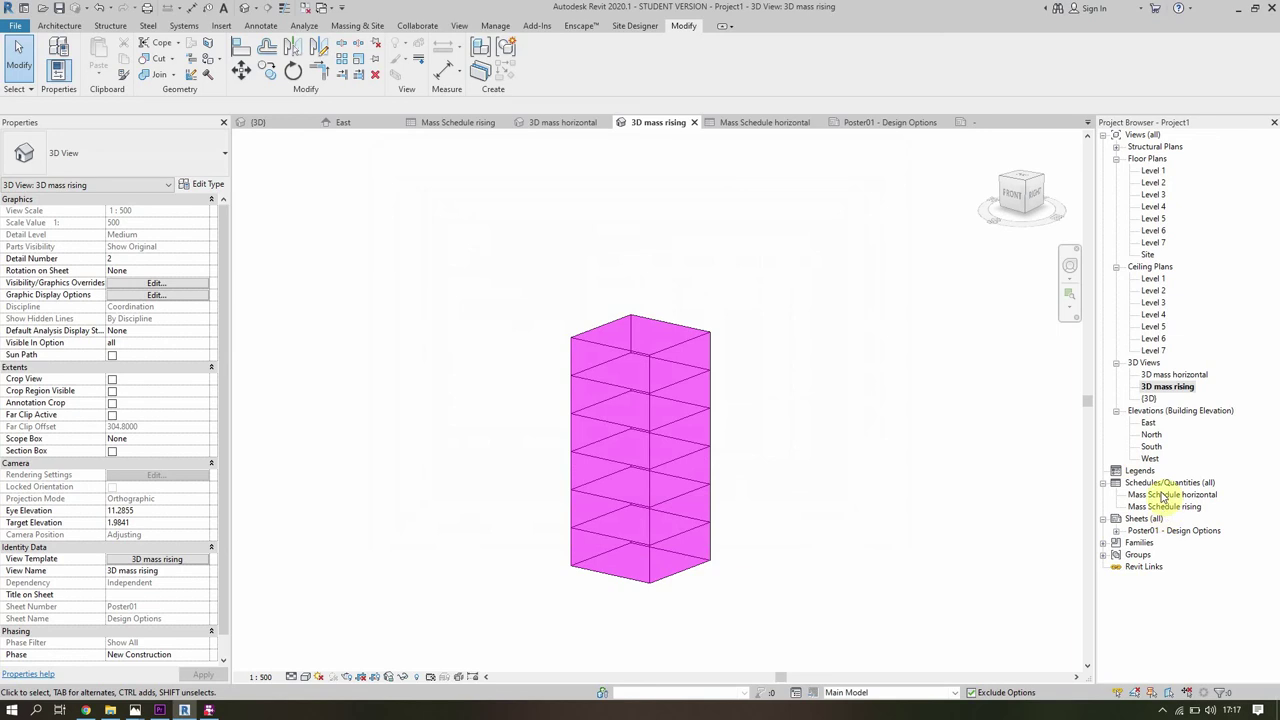
# Move the magenta viewport below the yellow one and shorten its title line.
pyautogui.doubleClick(1148, 537)
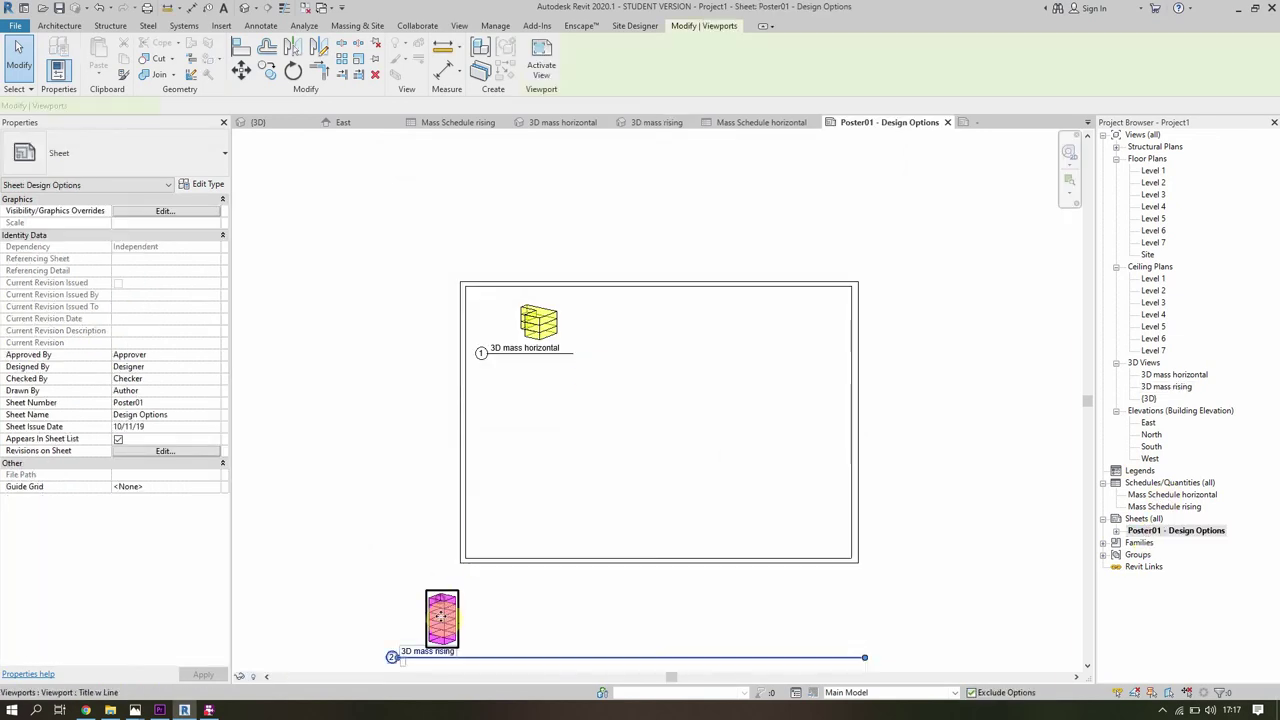
pyautogui.moveTo(437, 614)
pyautogui.mouseDown()
pyautogui.moveTo(563, 420)
pyautogui.moveTo(536, 427)
pyautogui.mouseUp()
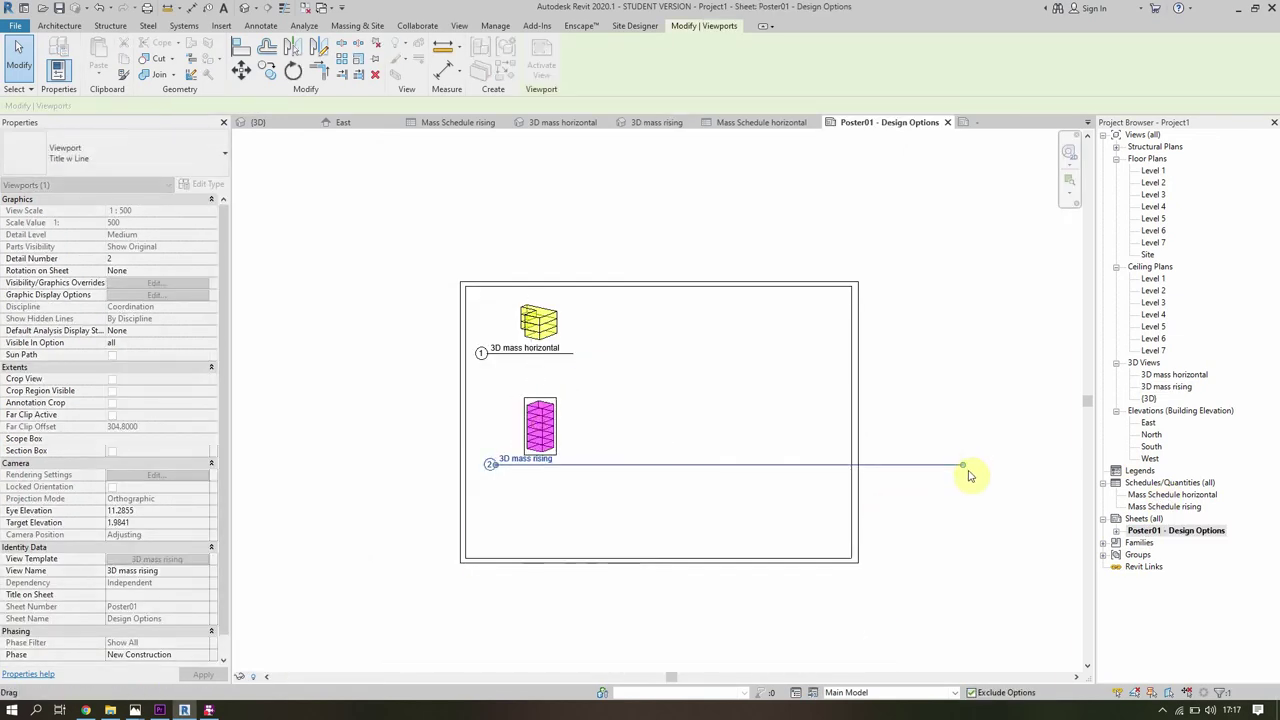
pyautogui.moveTo(808, 457); pyautogui.dragTo(591, 465)
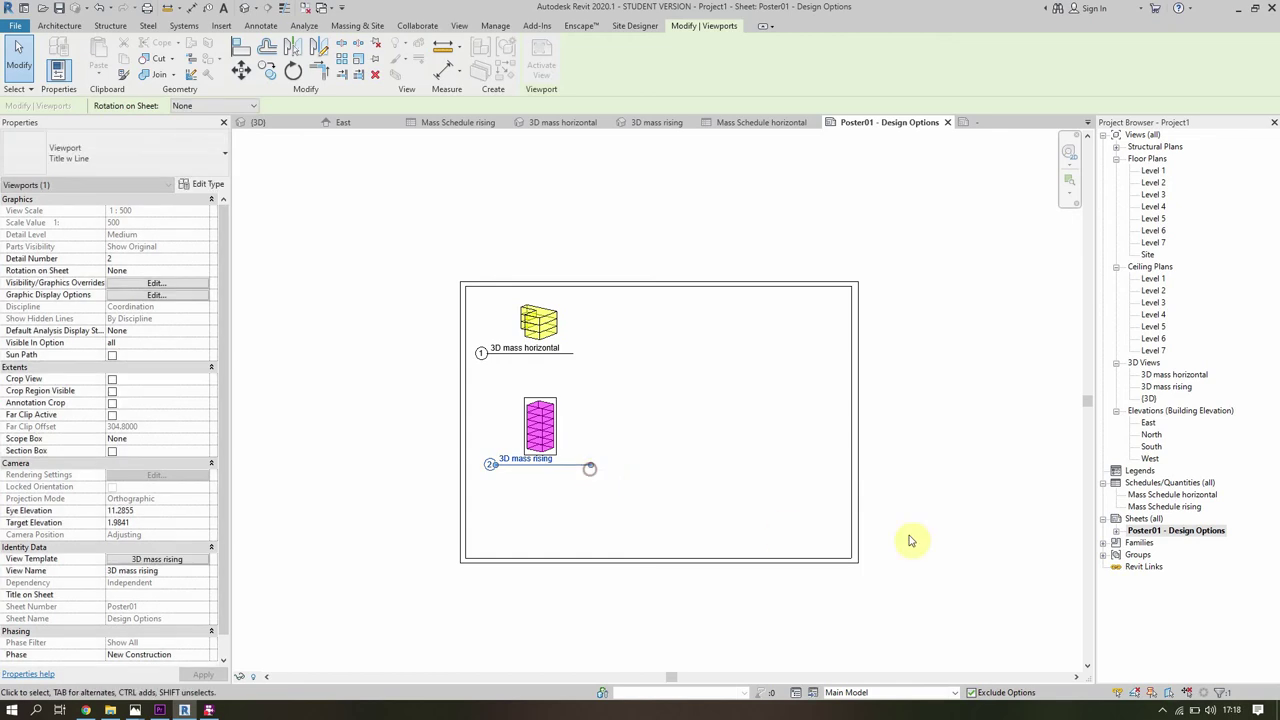
# Place Mass Schedule horizontal beside the yellow mass and Mass Schedule rising beside the magenta.
pyautogui.click(1188, 495)
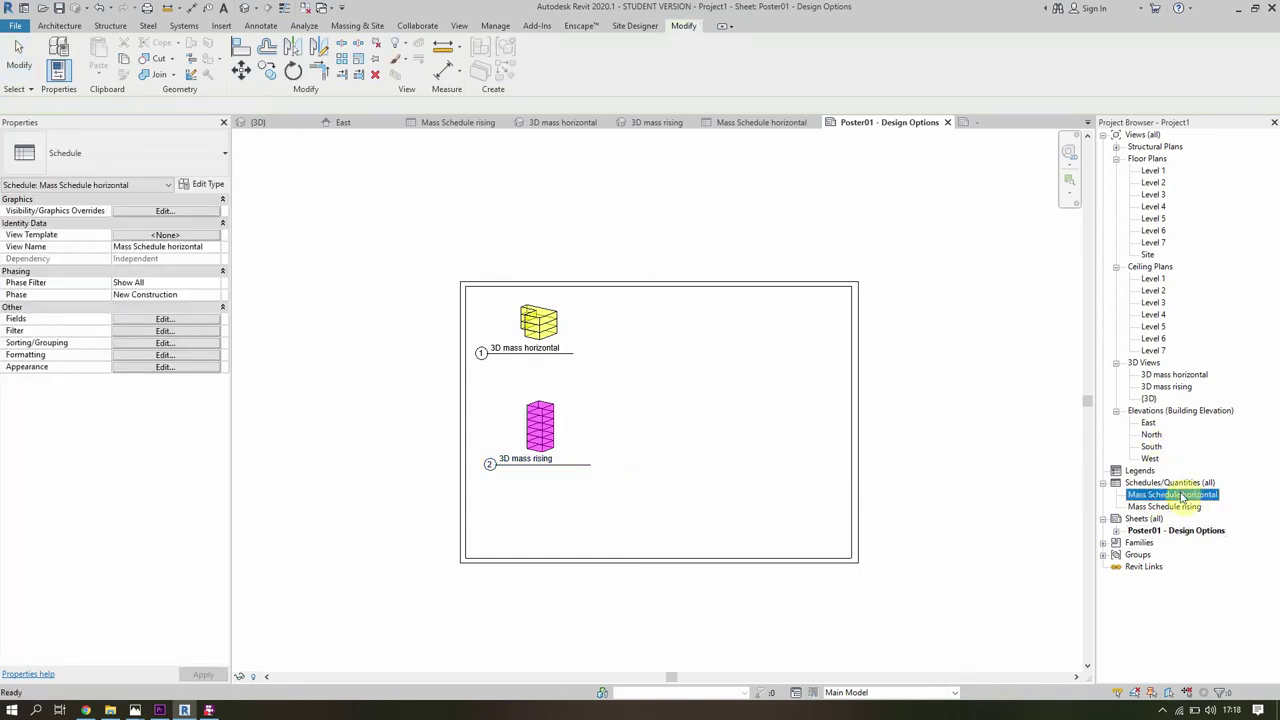
pyautogui.moveTo(706, 381); pyautogui.dragTo(700, 380)
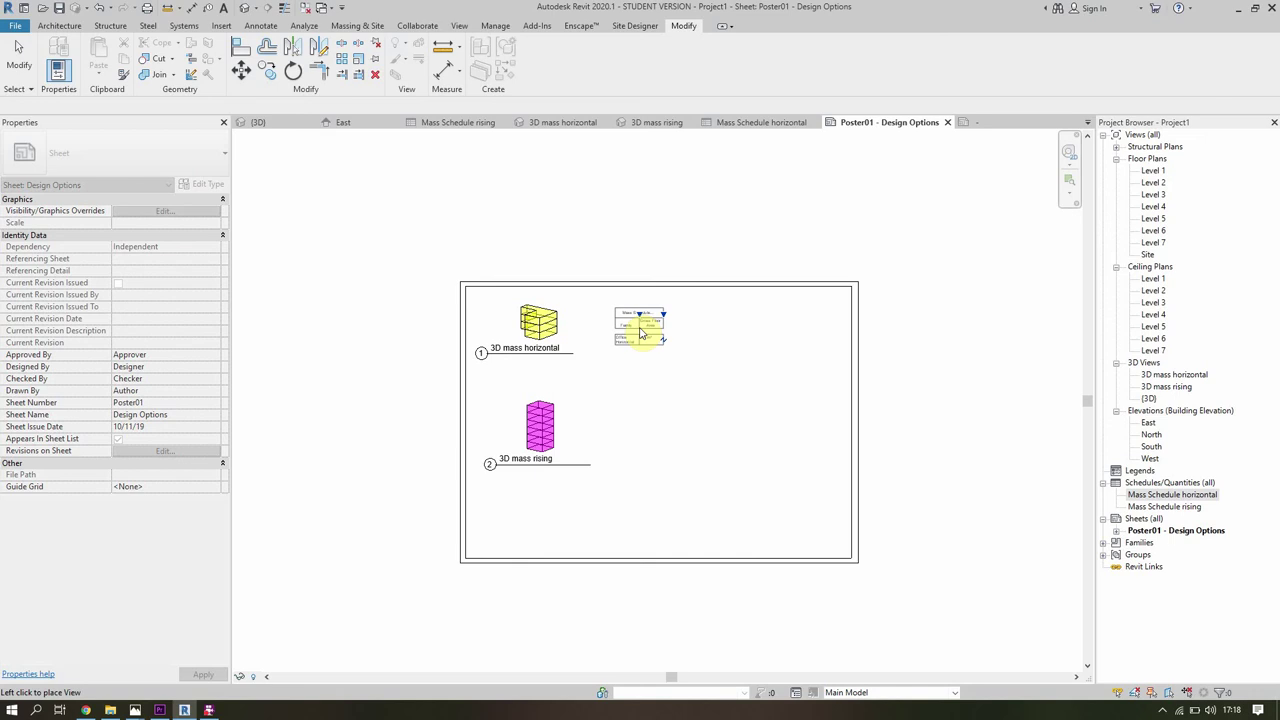
pyautogui.click(642, 333)
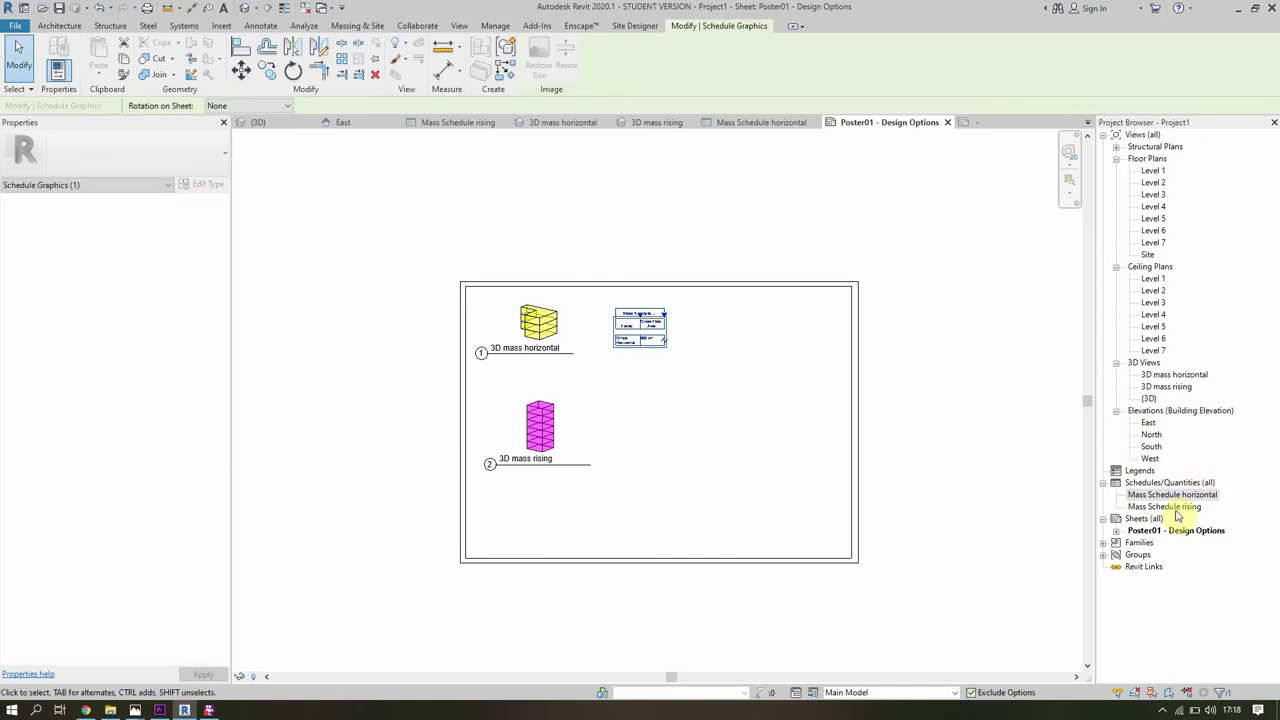
pyautogui.click(1176, 507)
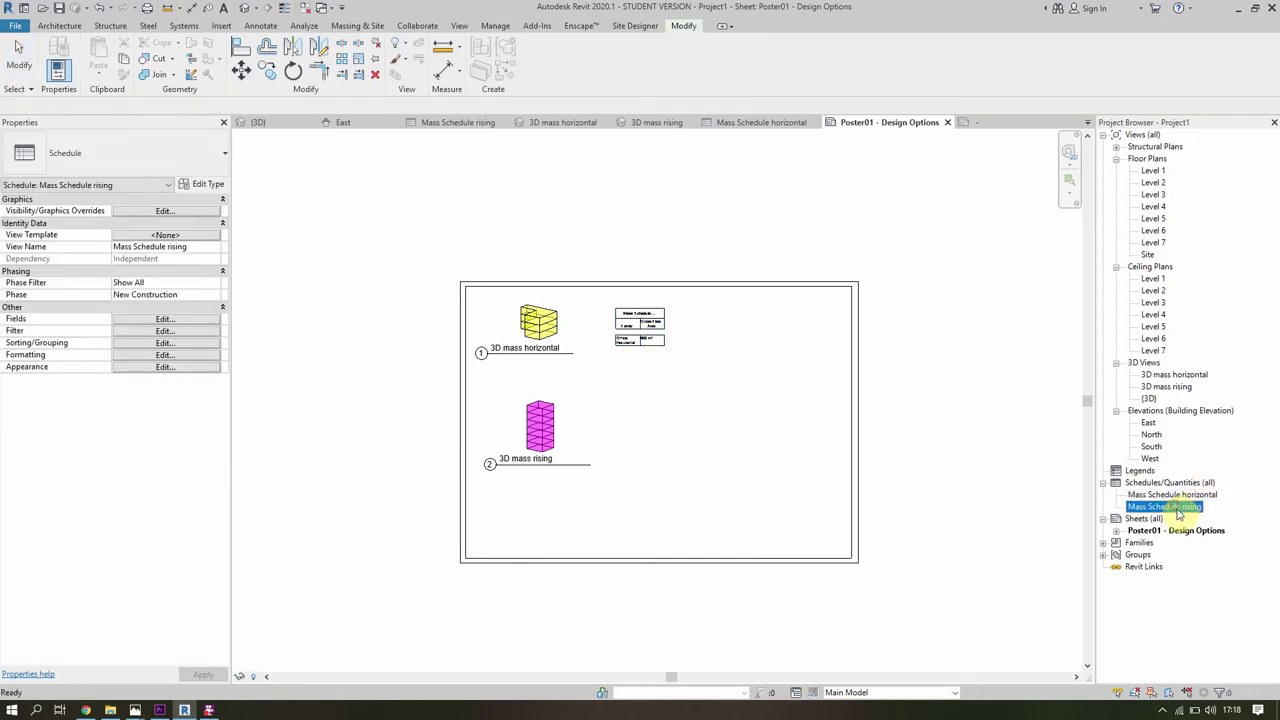
pyautogui.click(640, 434)
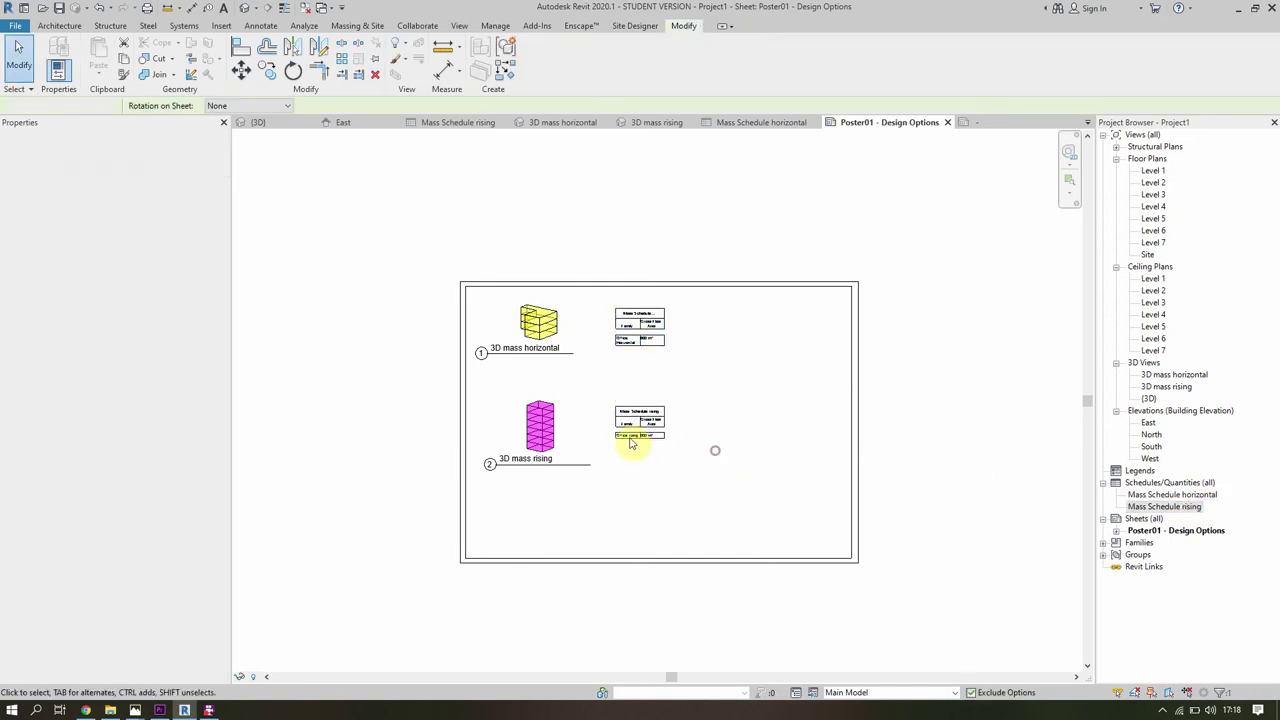
pyautogui.scroll(2, 630, 443)
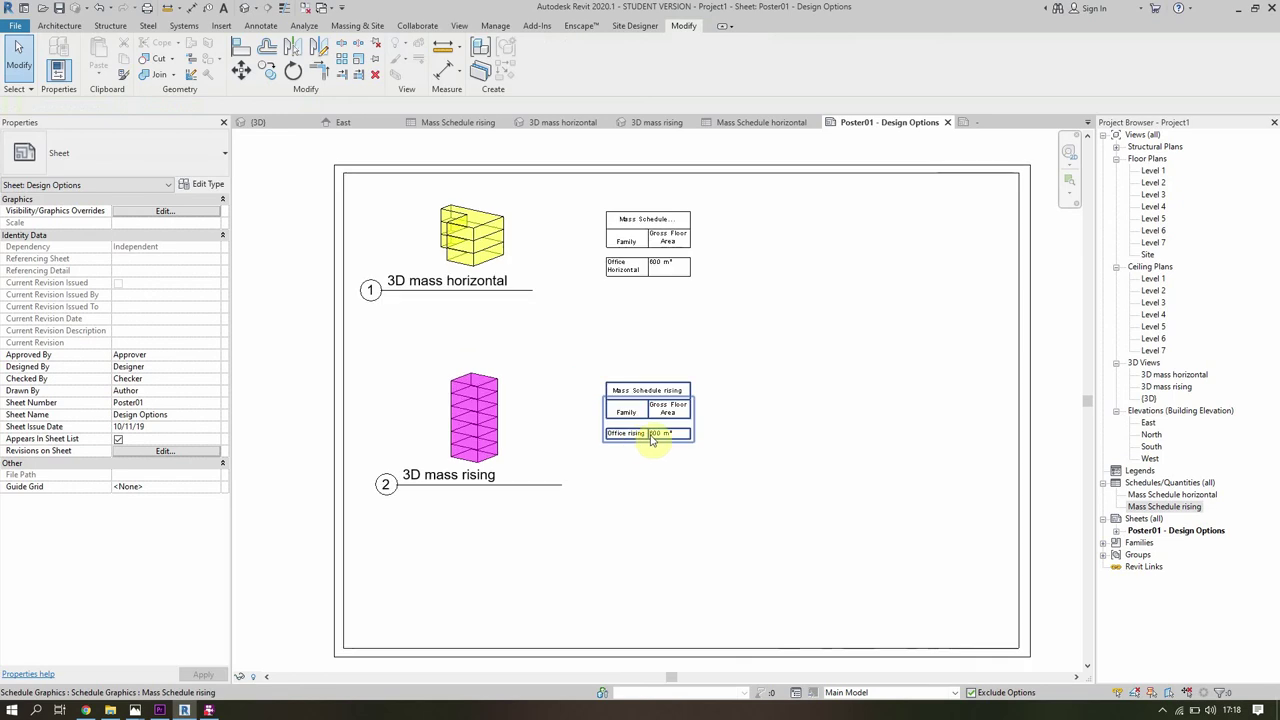
pyautogui.click(691, 219)
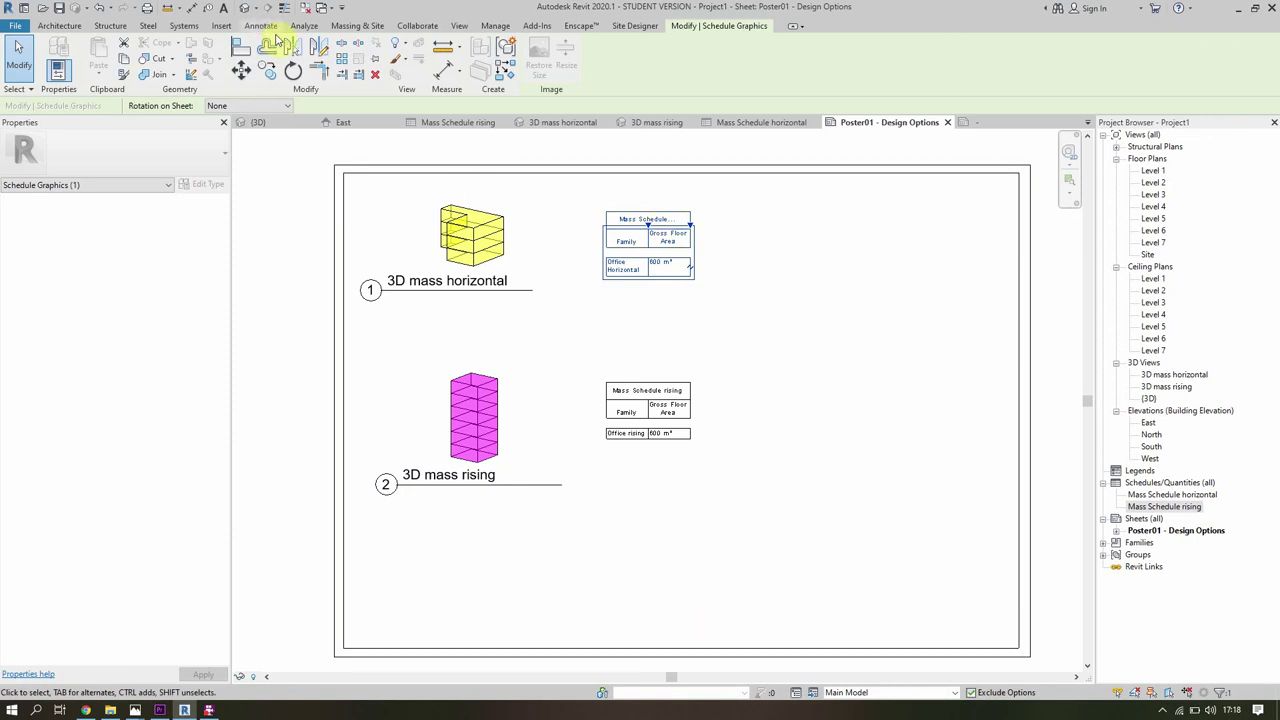
pyautogui.click(262, 27)
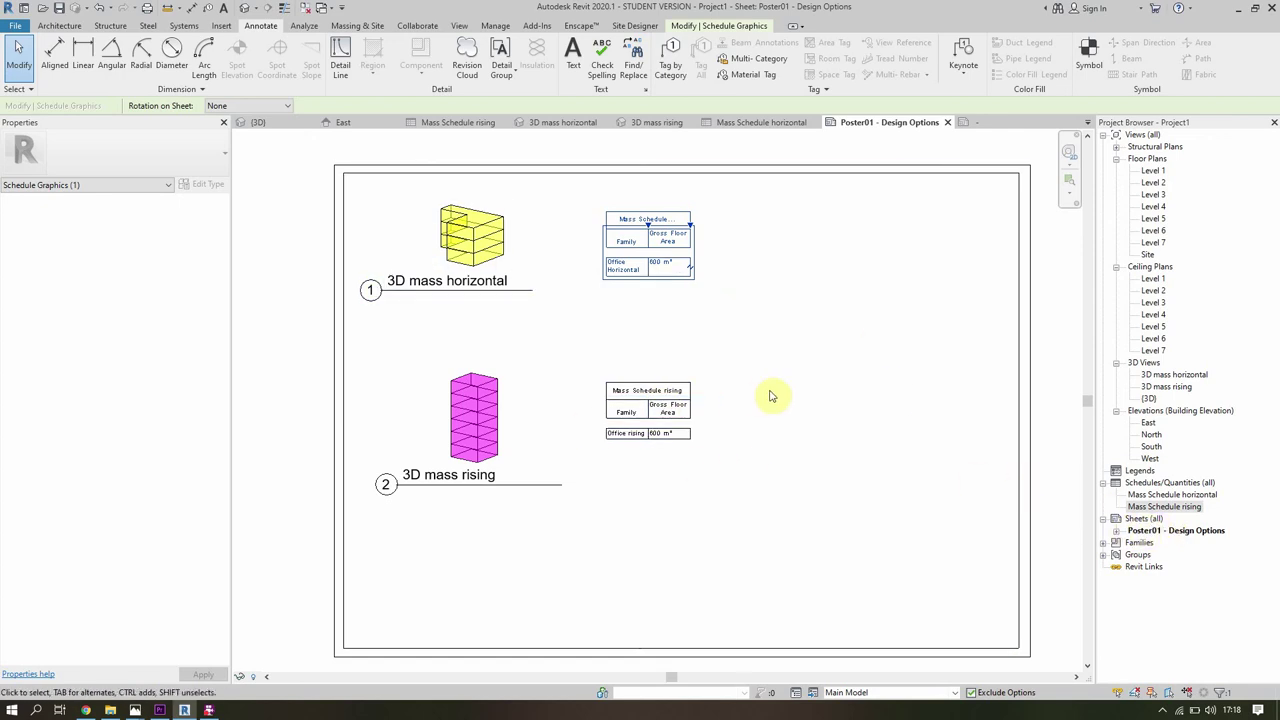
pyautogui.click(790, 350)
pyautogui.scroll(-2, 851, 329)
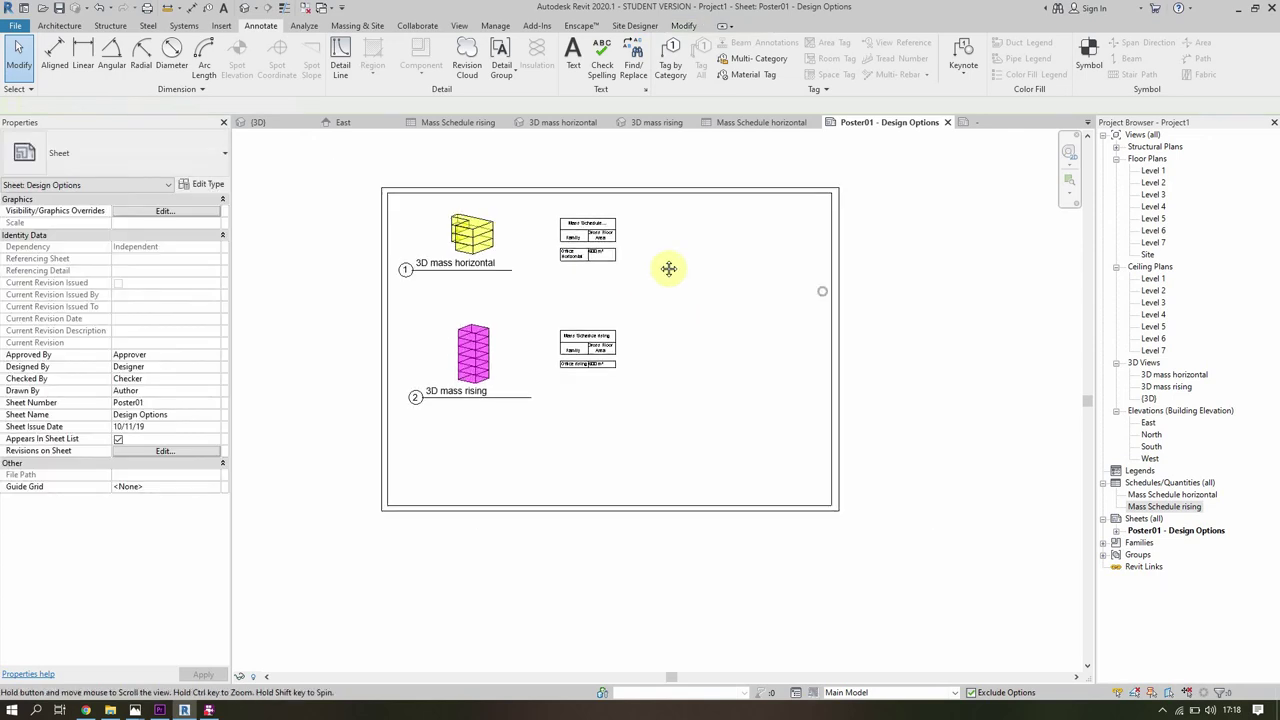
pyautogui.scroll(-1, 666, 266)
pyautogui.moveTo(320, 183); pyautogui.dragTo(330, 203, button='middle')
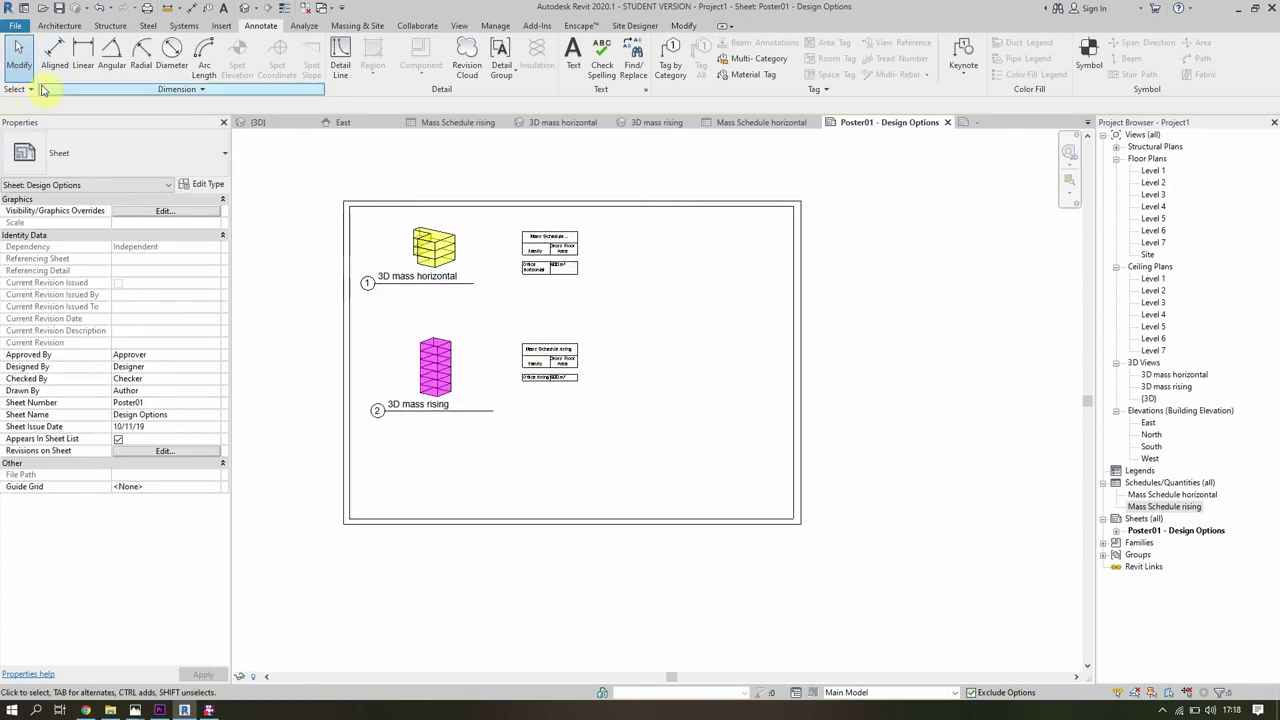
# Set up printing to Microsoft Print to PDF for selected views/sheets.
pyautogui.click(7, 26)
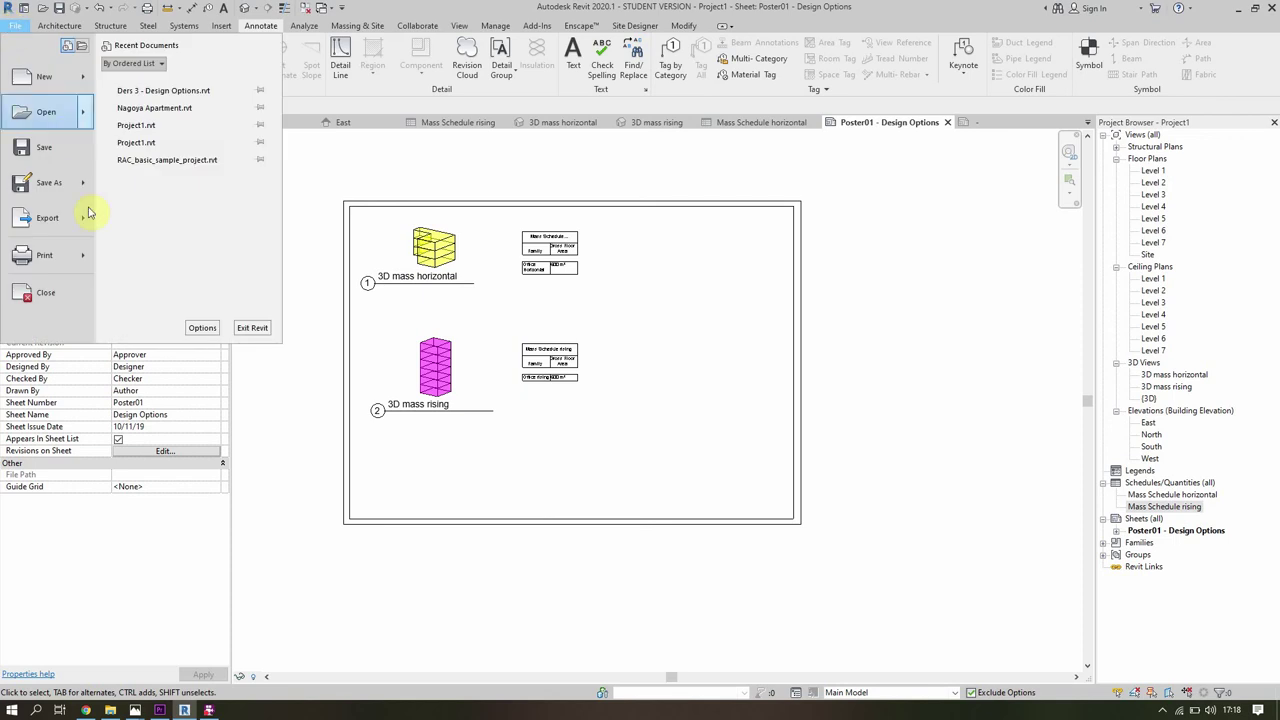
pyautogui.moveTo(45, 255)
pyautogui.click(68, 258)
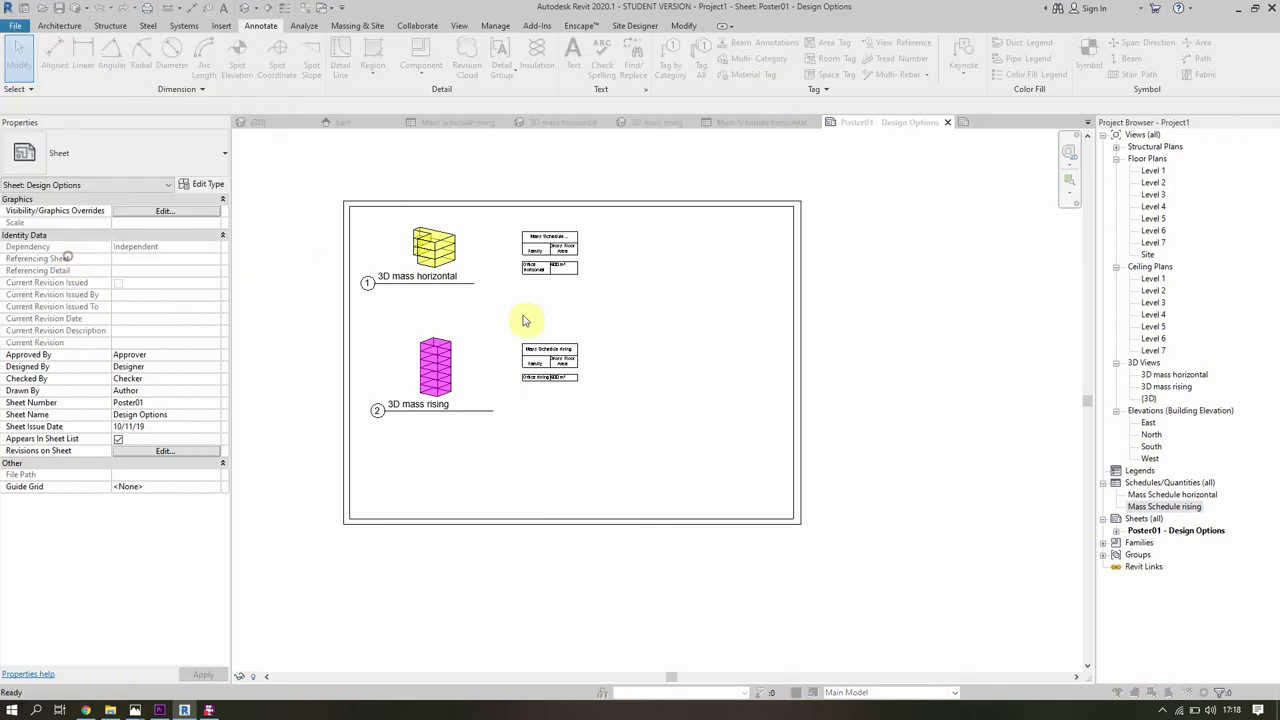
pyautogui.click(722, 382)
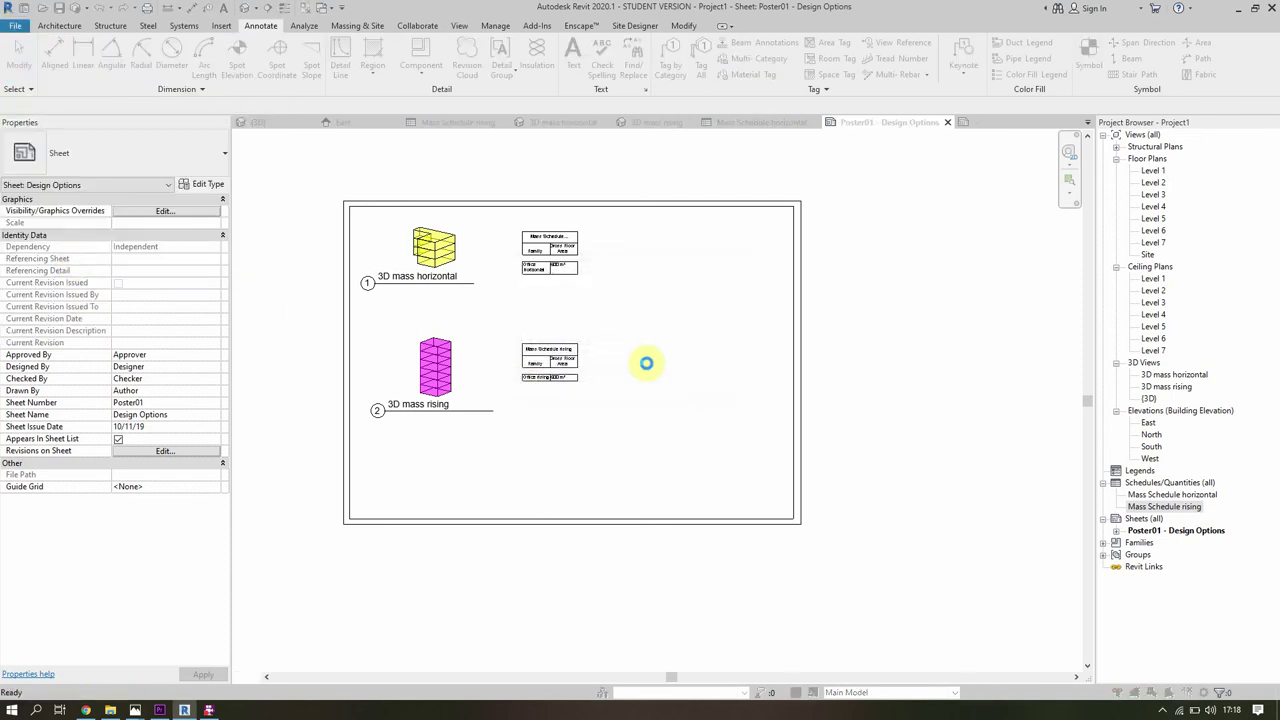
pyautogui.click(584, 220)
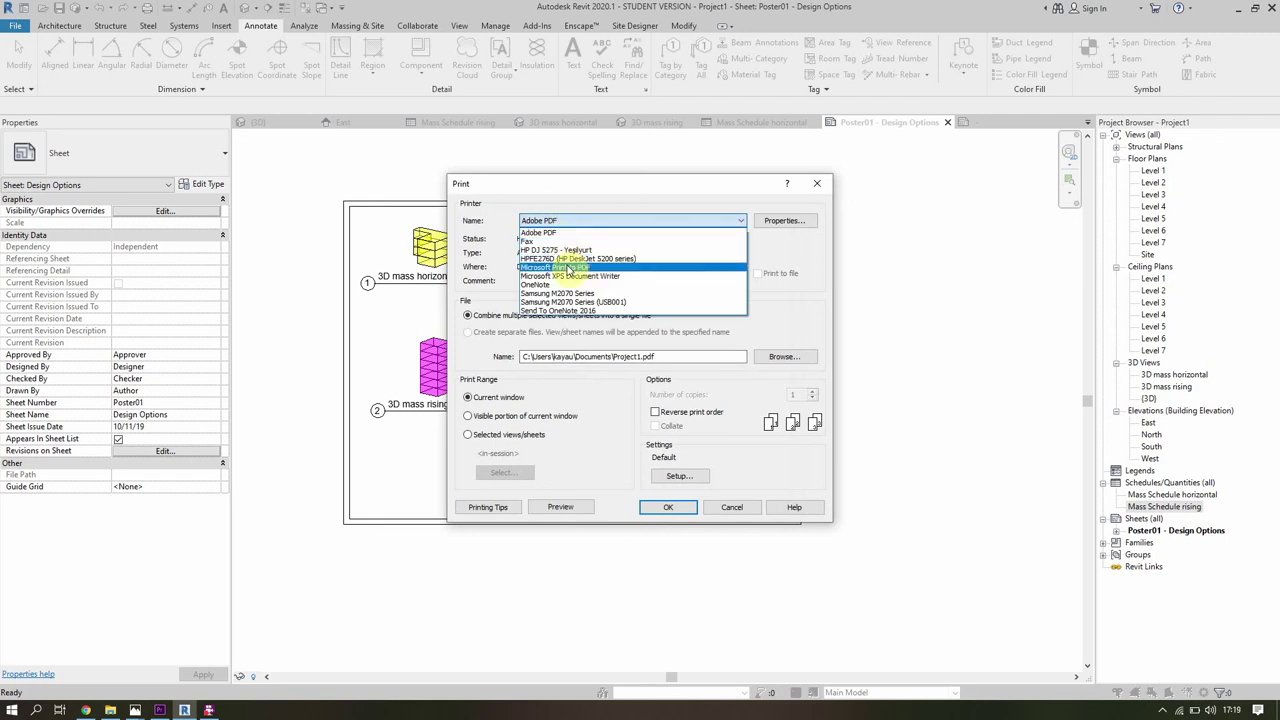
pyautogui.click(565, 267)
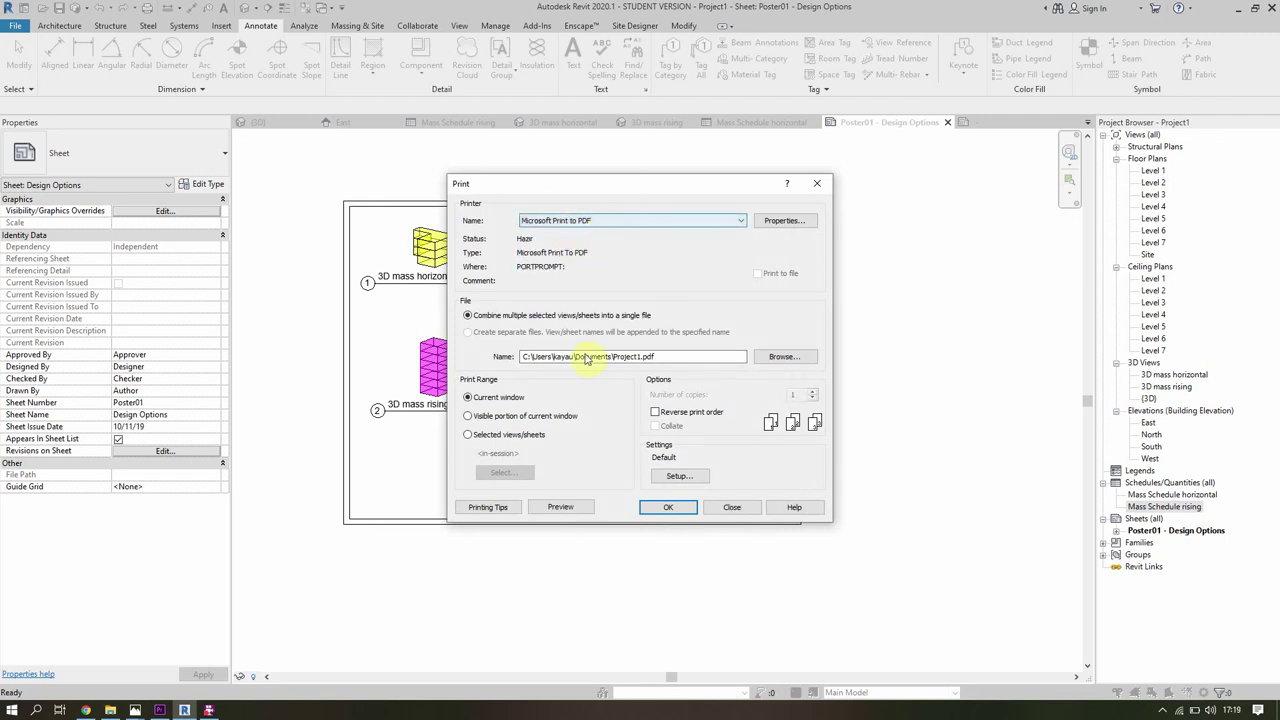
pyautogui.click(474, 436)
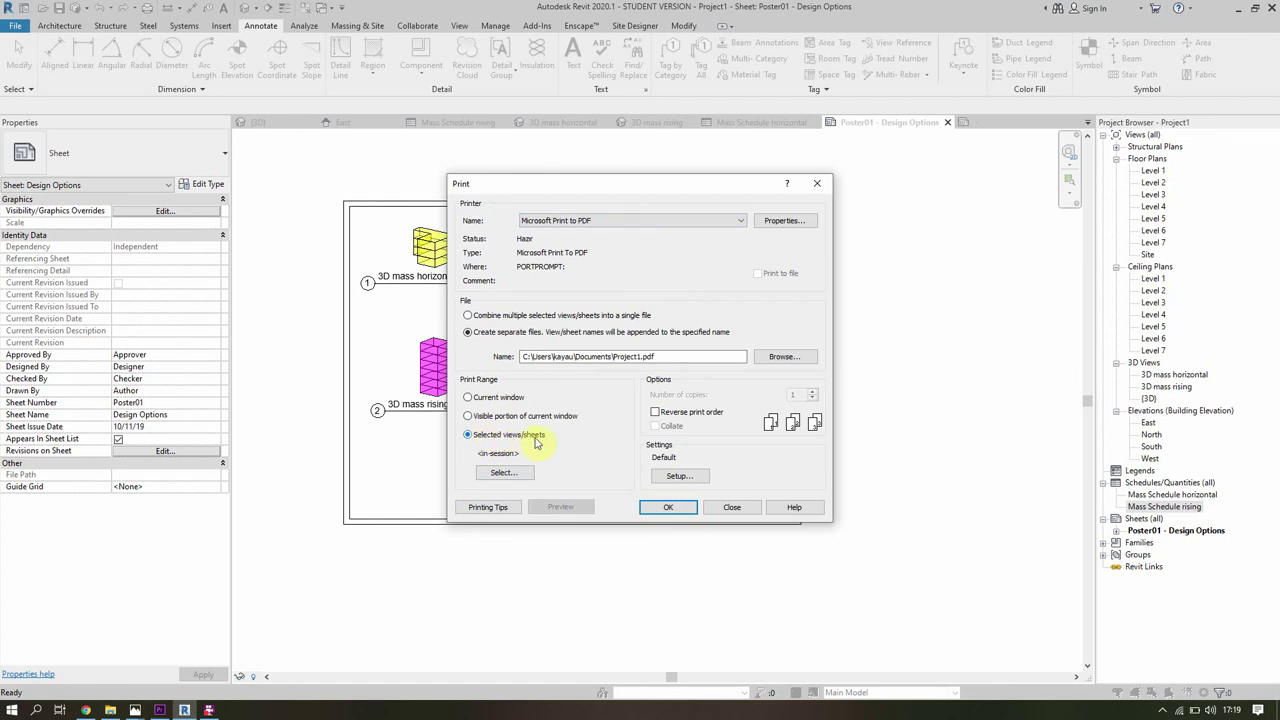
# Select only the Poster01 - Design Options sheet to print, without saving the settings.
pyautogui.click(503, 473)
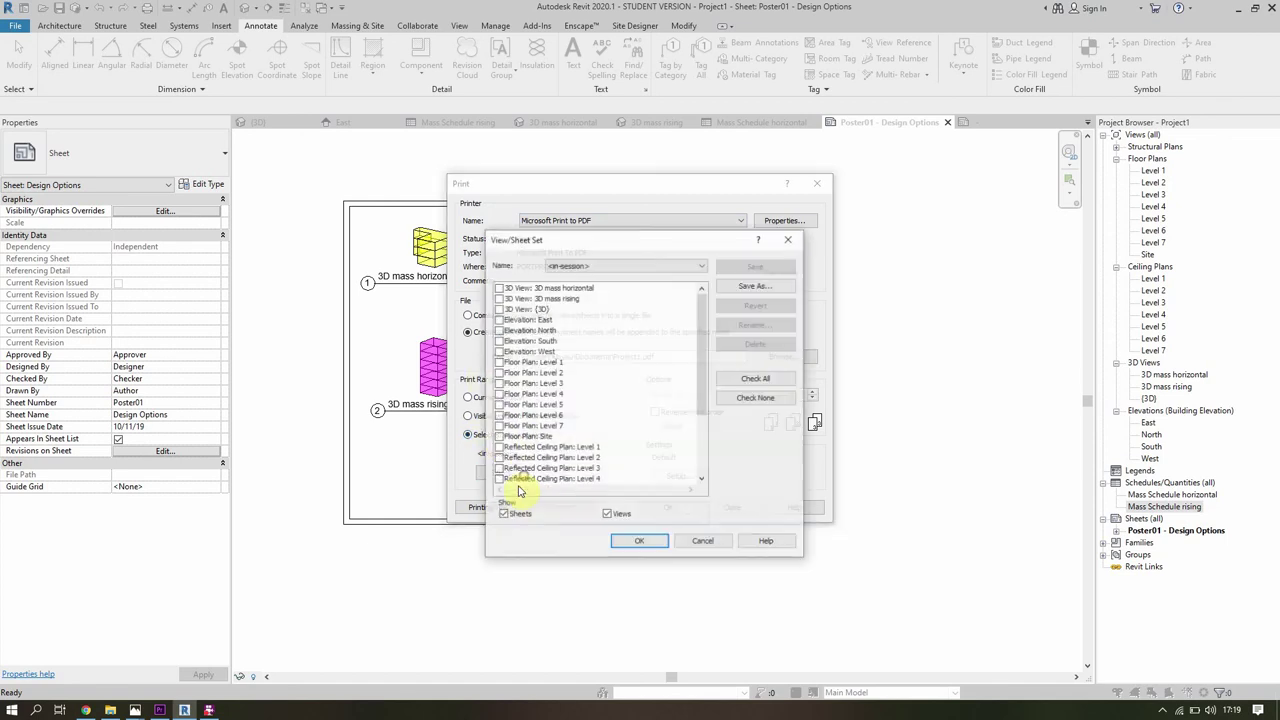
pyautogui.moveTo(700, 334); pyautogui.dragTo(701, 393)
pyautogui.click(498, 437)
pyautogui.click(630, 546)
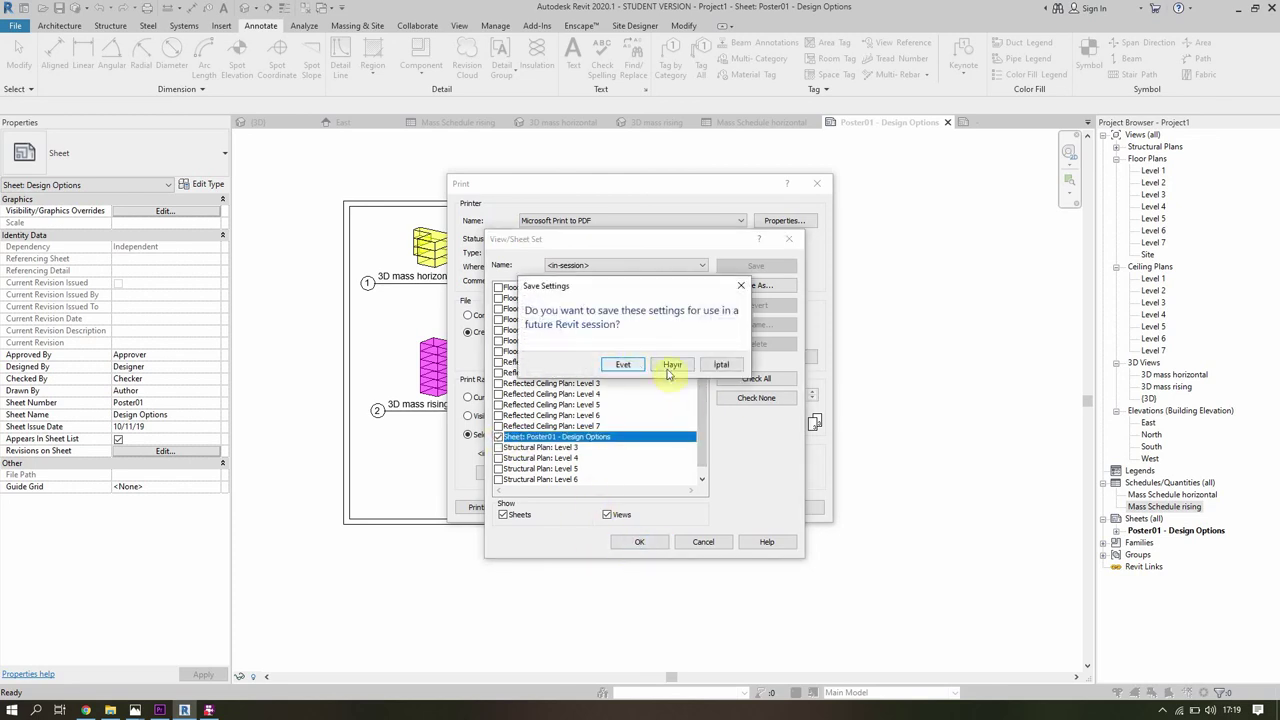
pyautogui.click(674, 365)
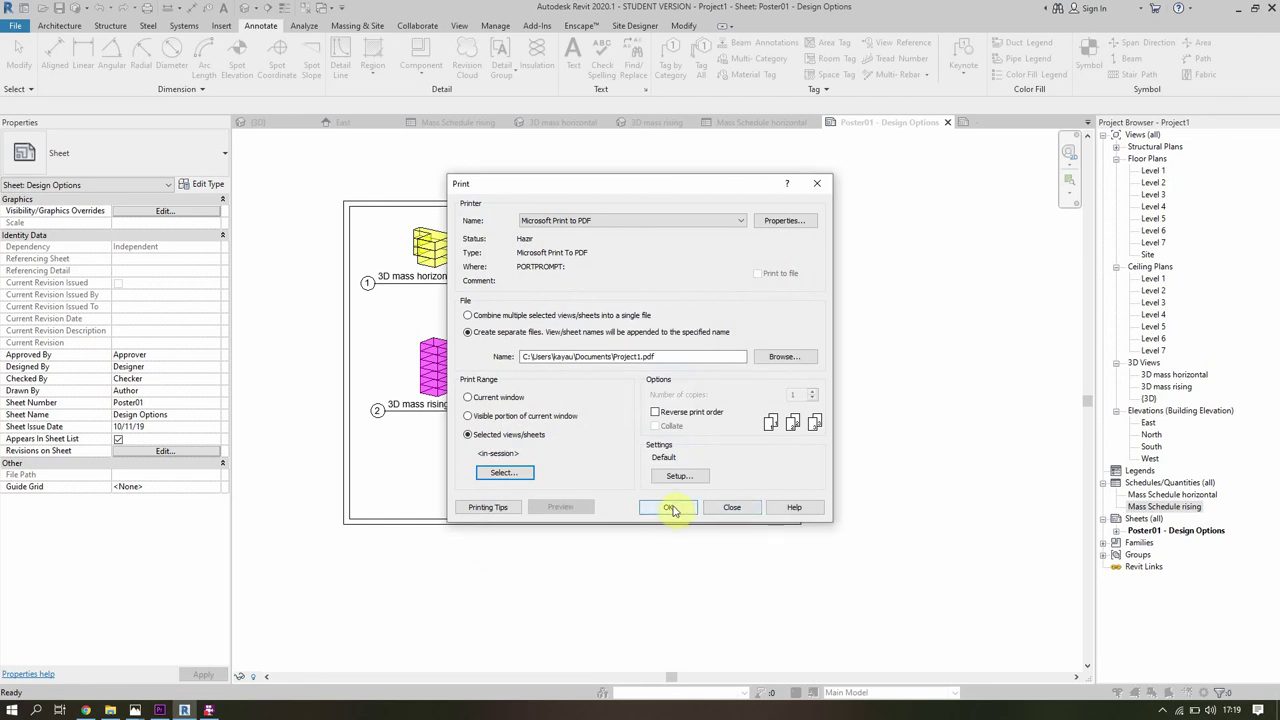
# Print the sheet to a separate PDF file saved on the Desktop.
pyautogui.click(784, 356)
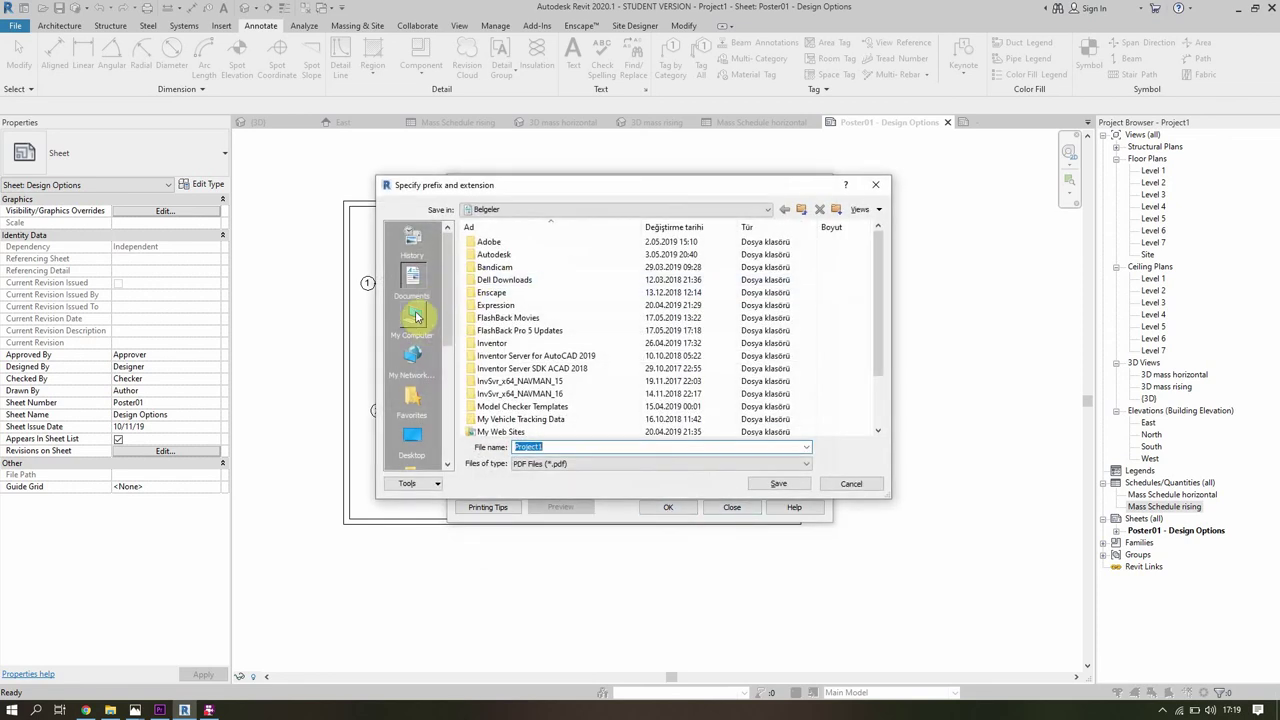
pyautogui.click(413, 441)
pyautogui.click(778, 484)
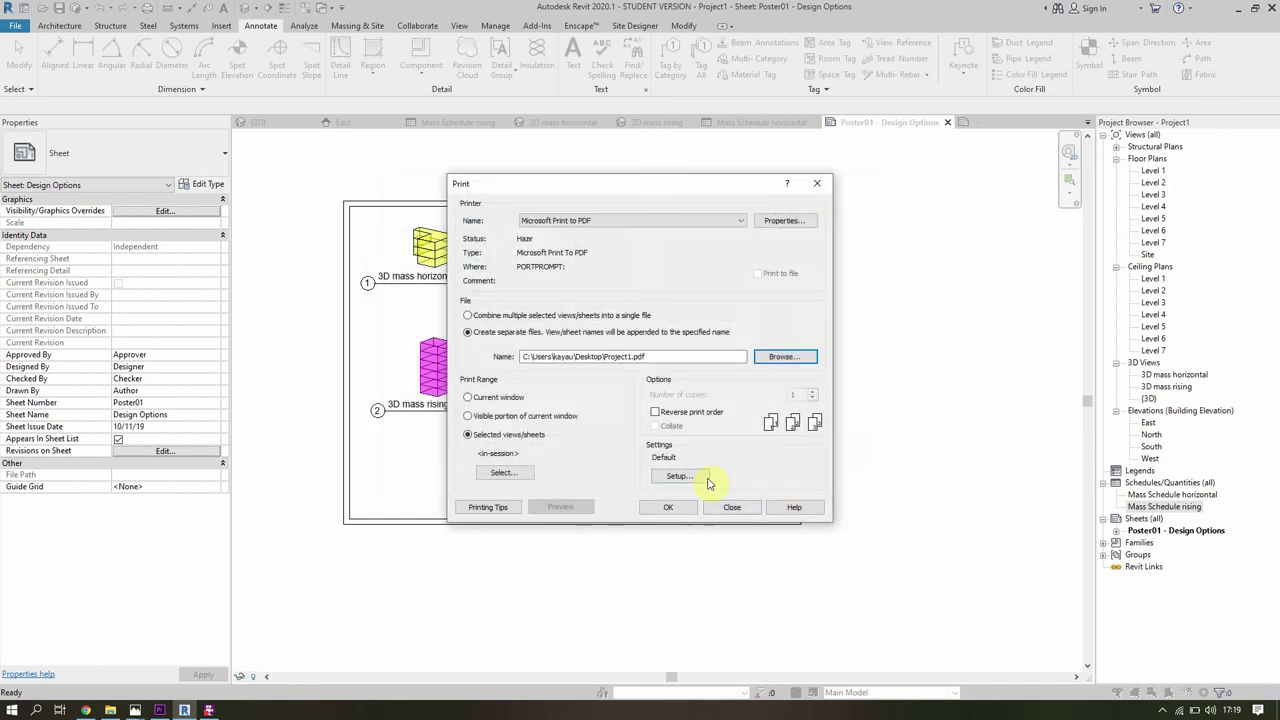
pyautogui.click(668, 510)
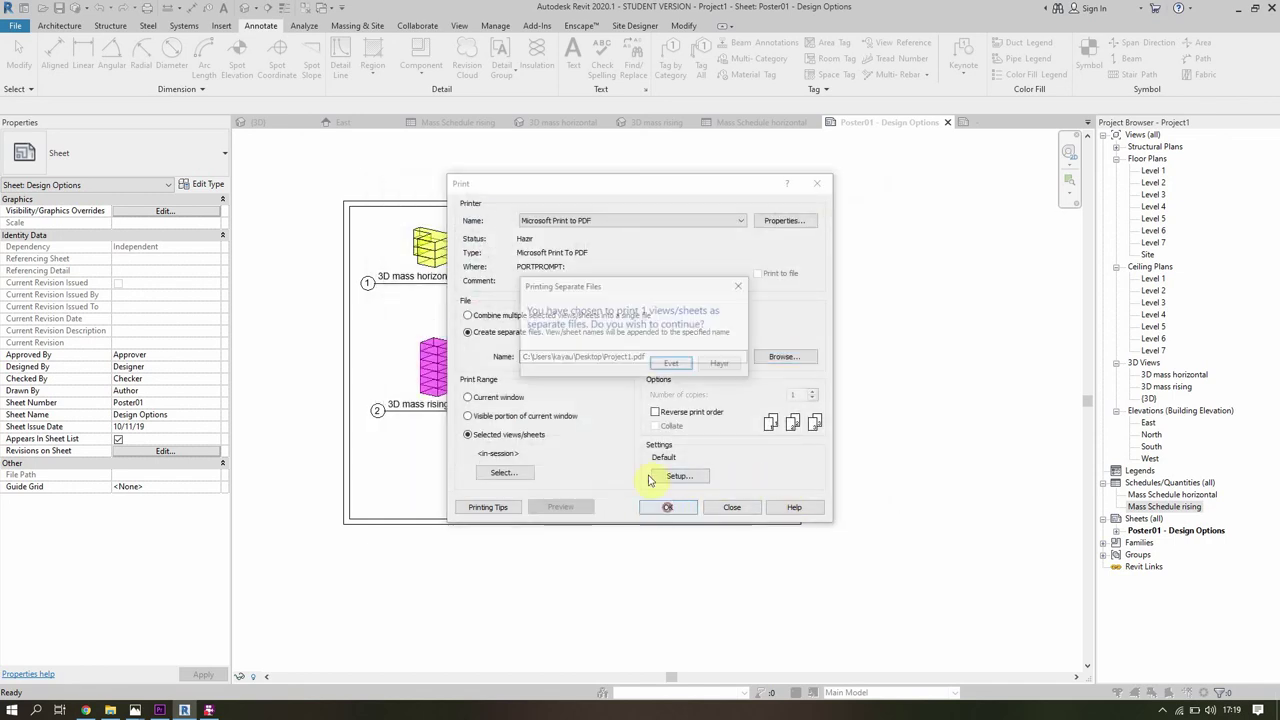
pyautogui.click(689, 366)
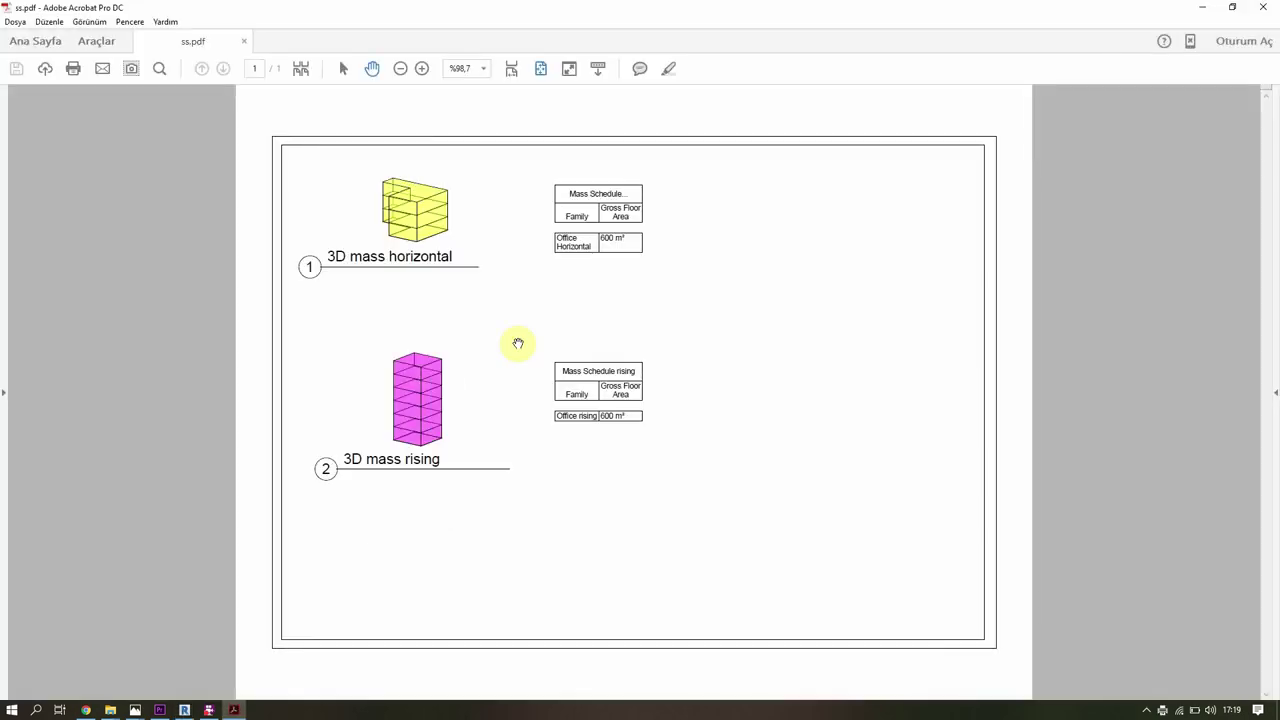